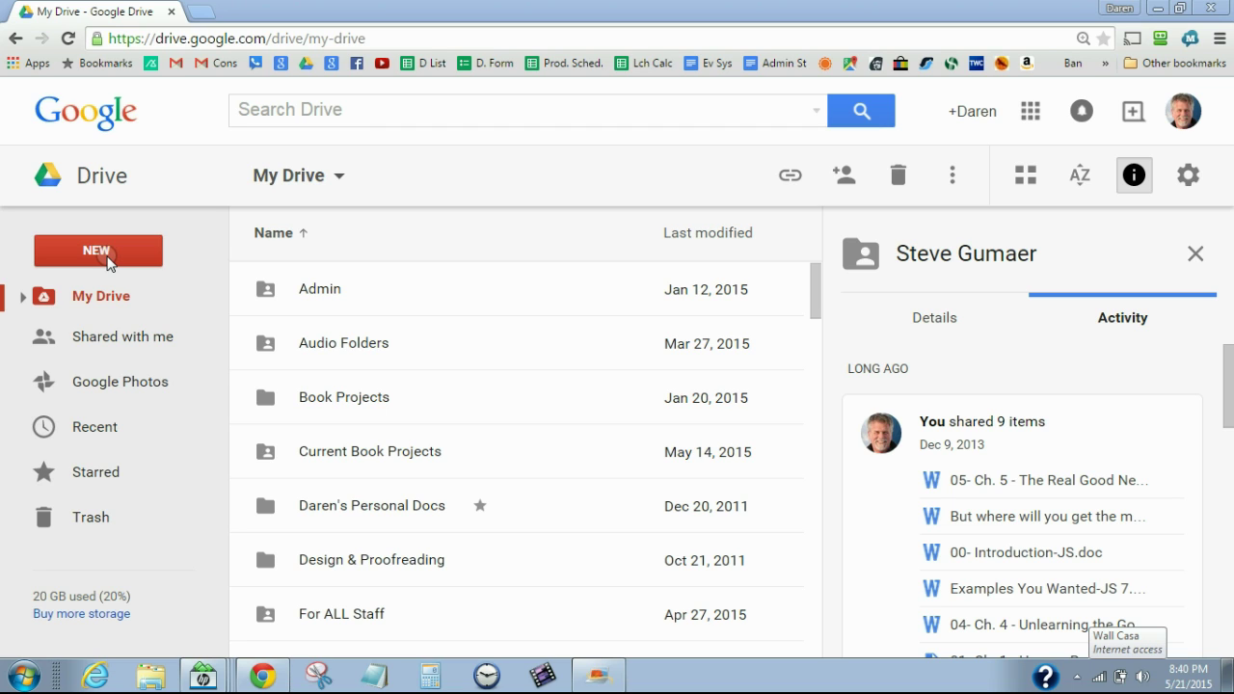
Make a new folder called 'Sample Church System' in My Drive and open it
left_click(109, 263)
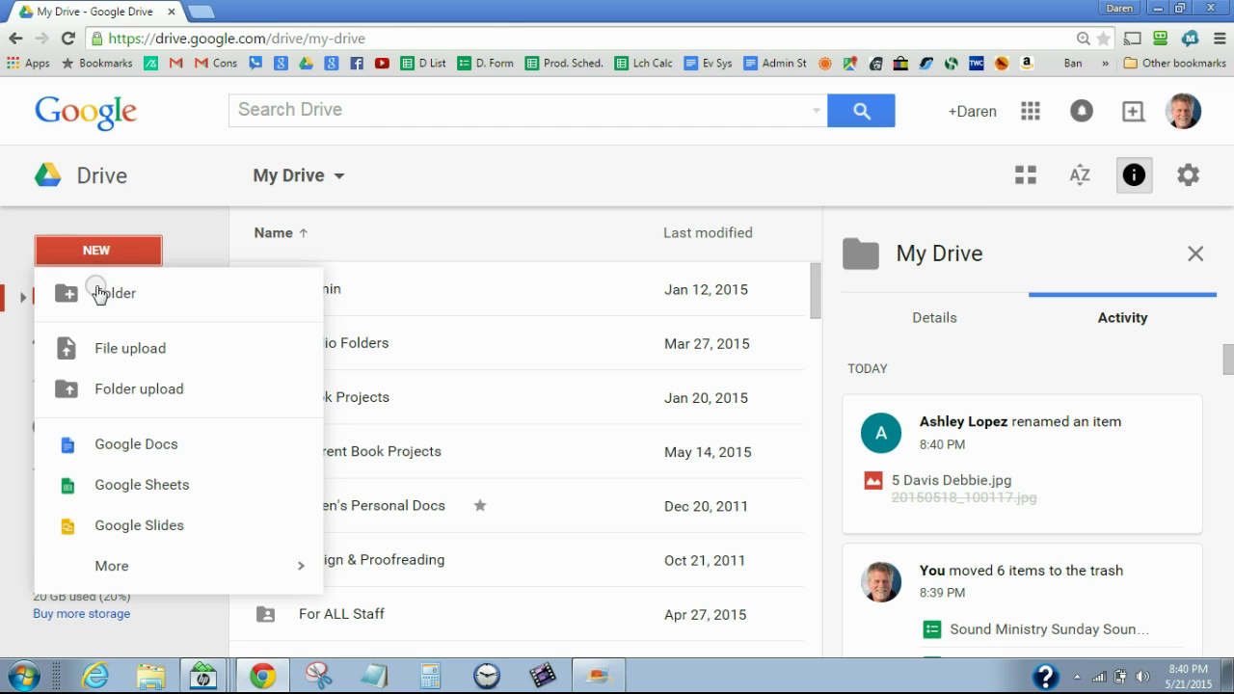
left_click(110, 303)
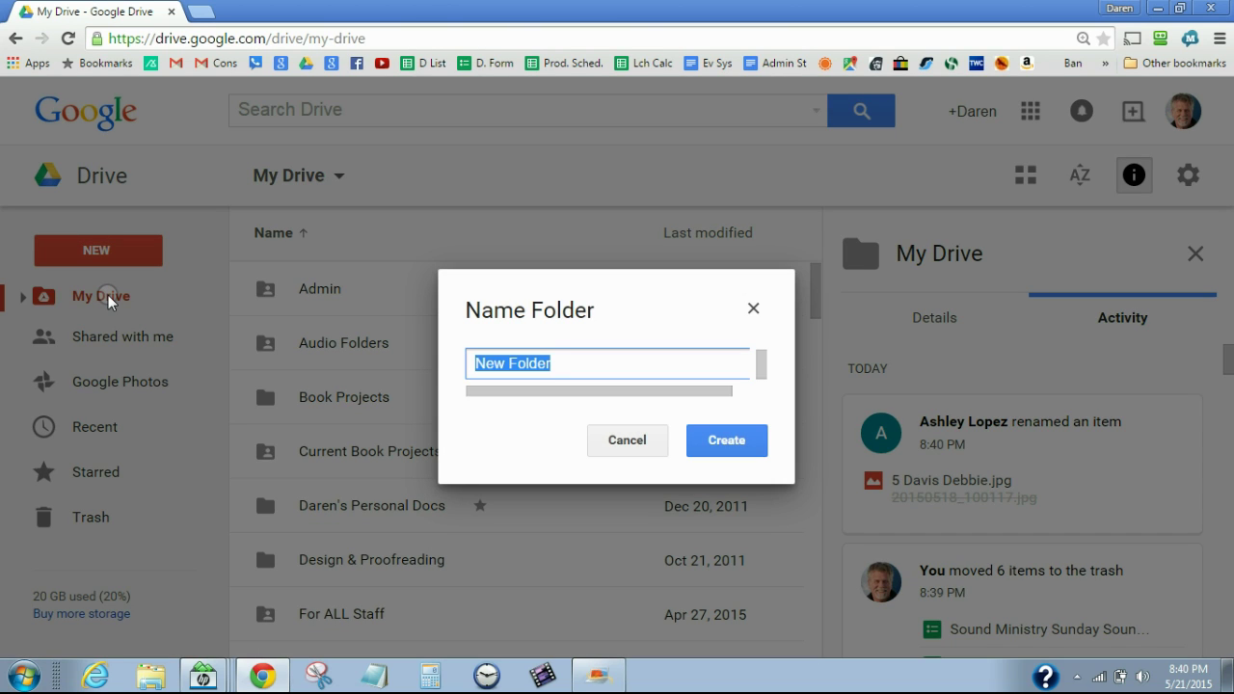
type("Sa")
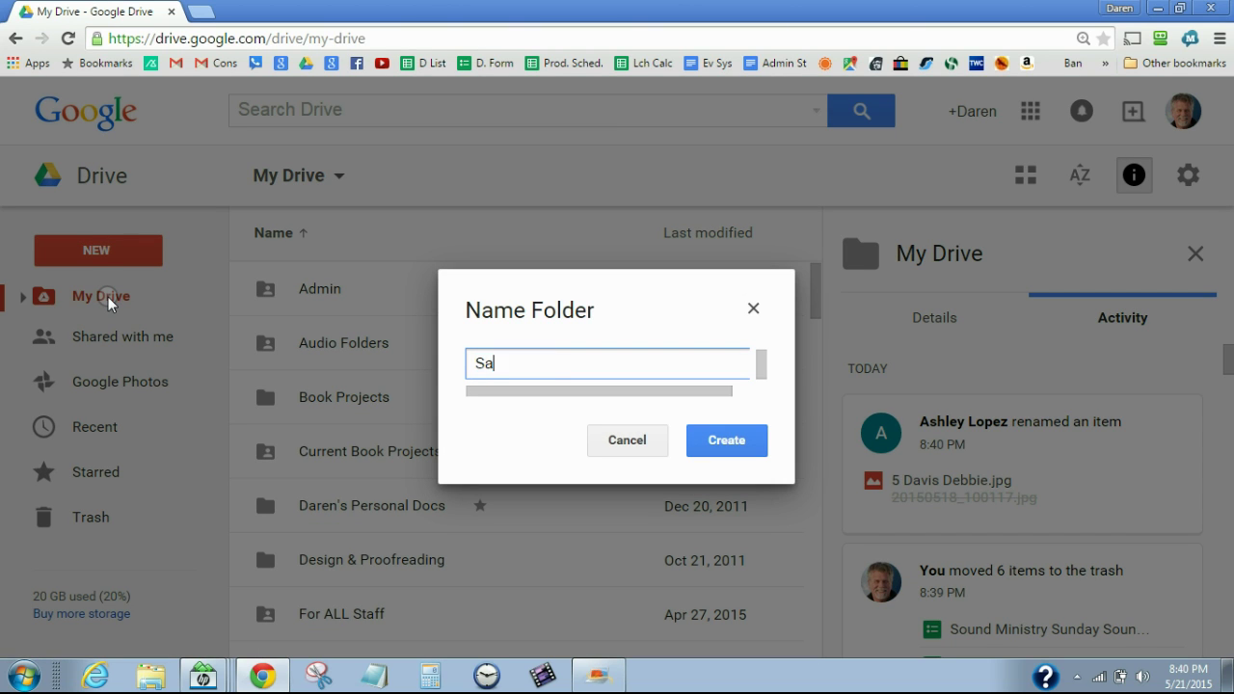
type("mple Church System")
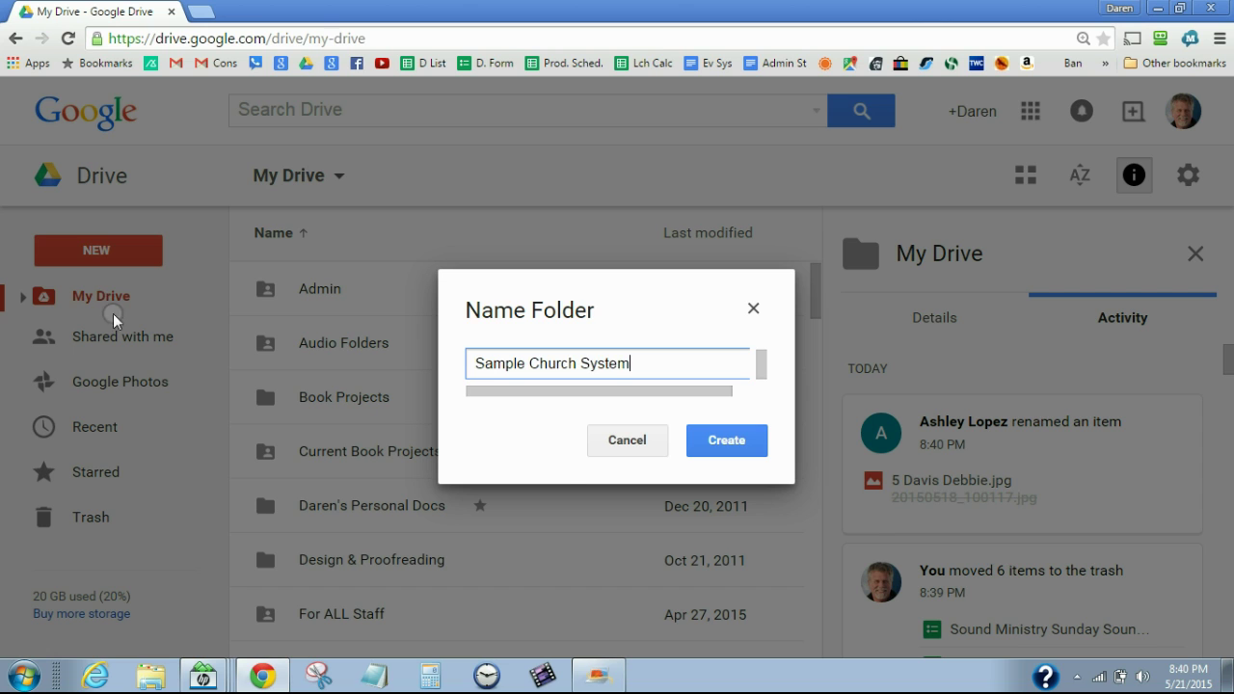
left_click(713, 440)
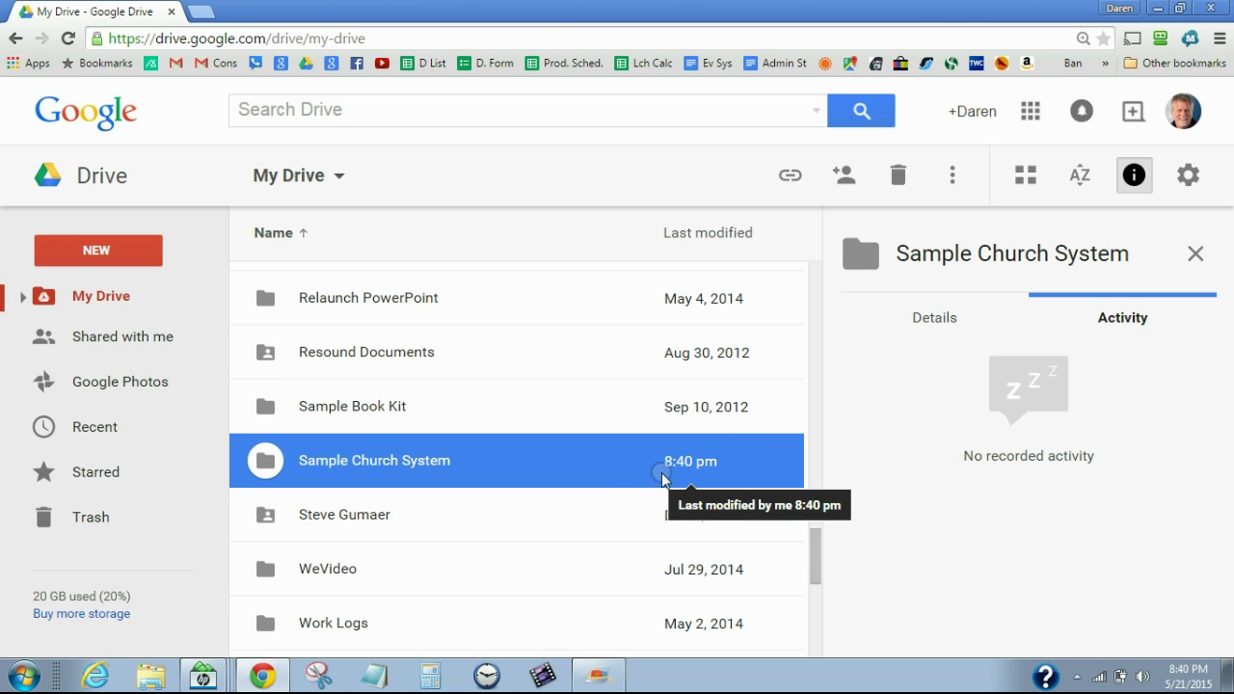
double_click(379, 462)
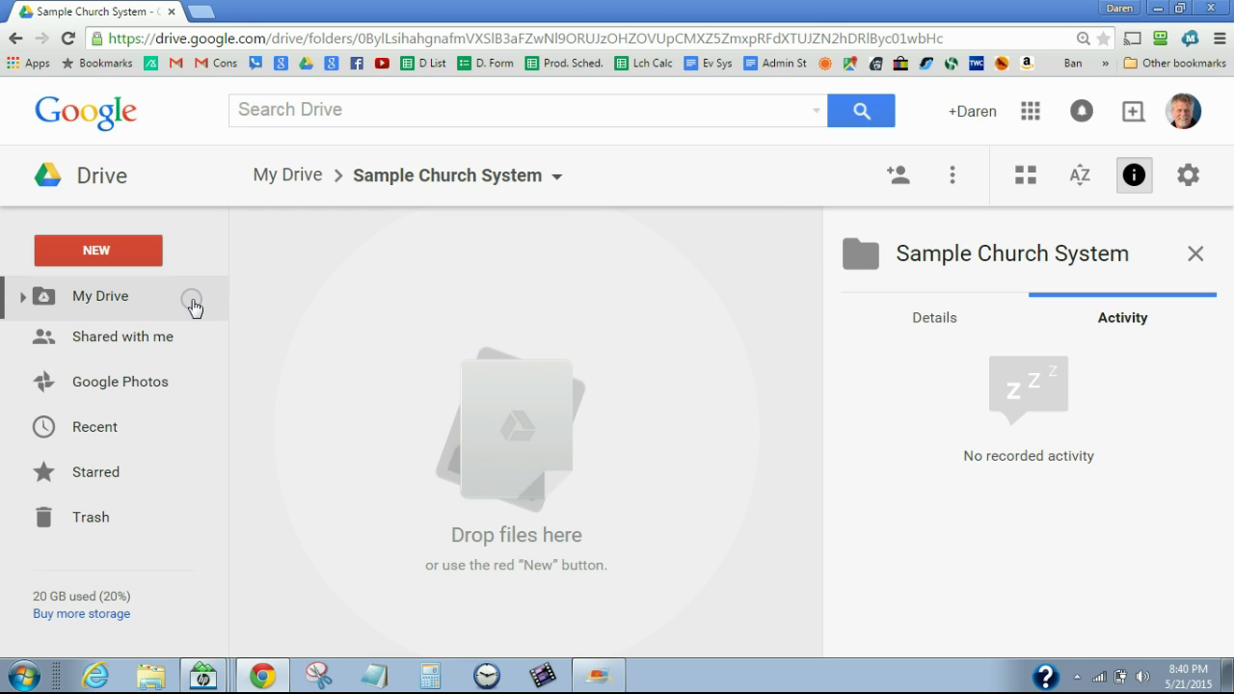
Create a new Google Docs document inside the Sample Church System folder
left_click(84, 252)
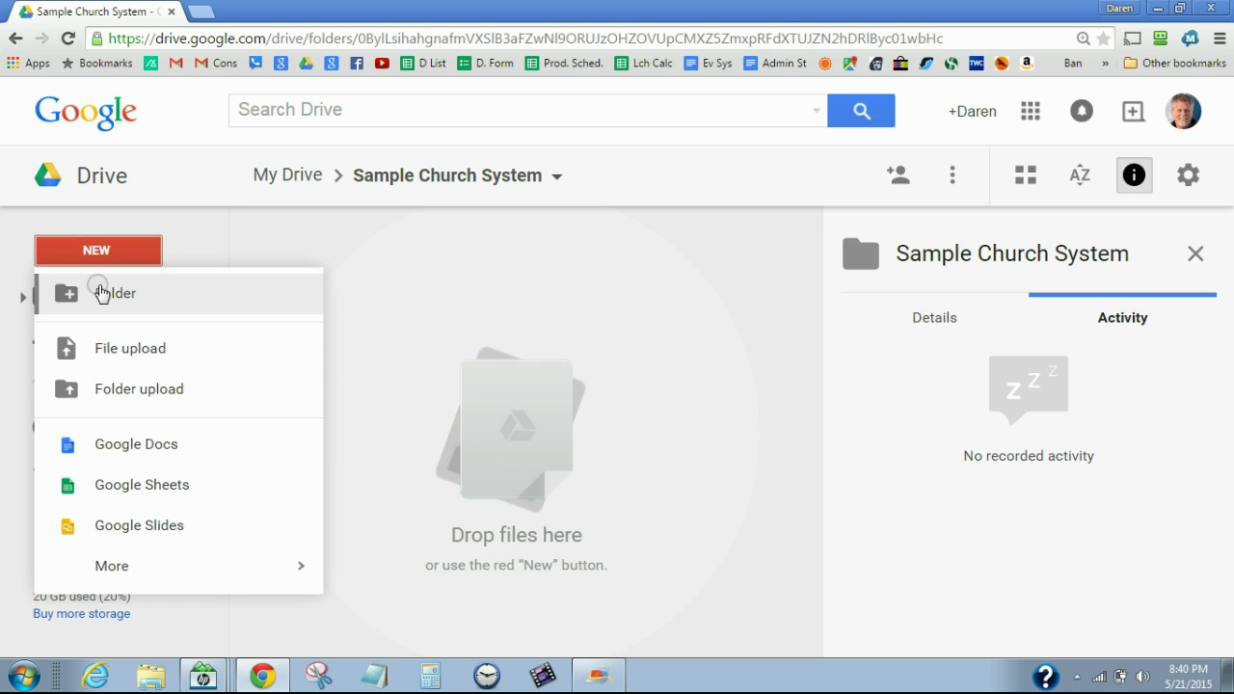
left_click(331, 292)
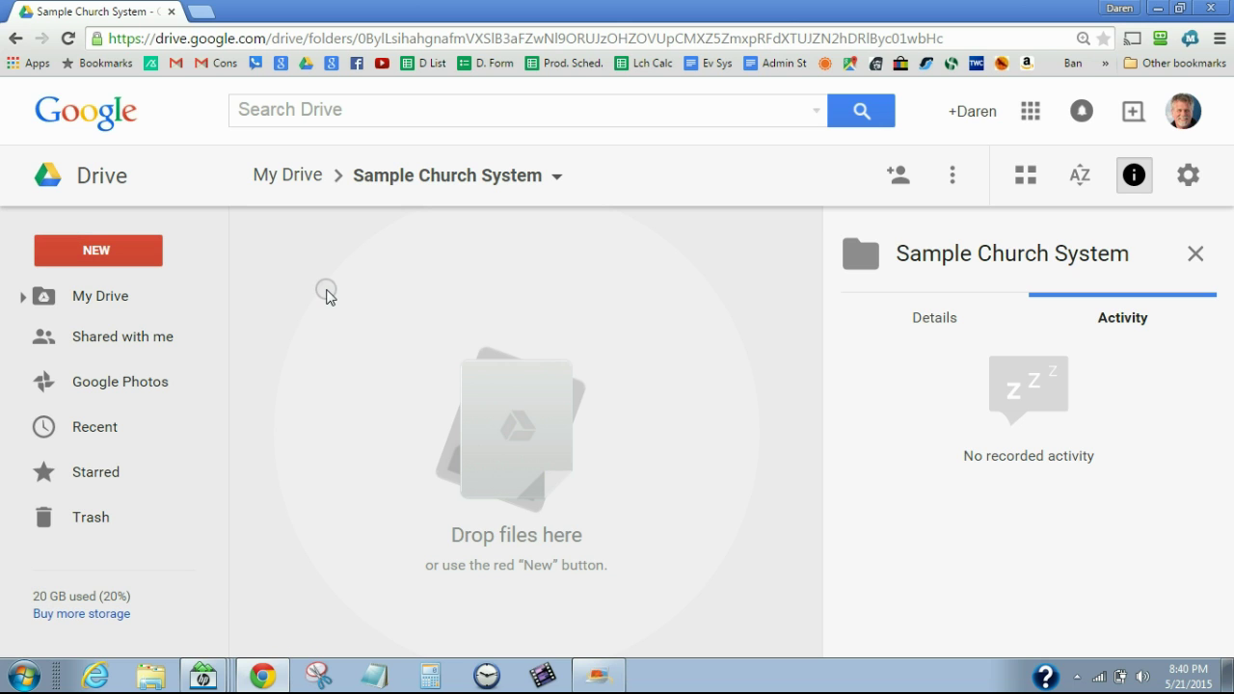
left_click(95, 252)
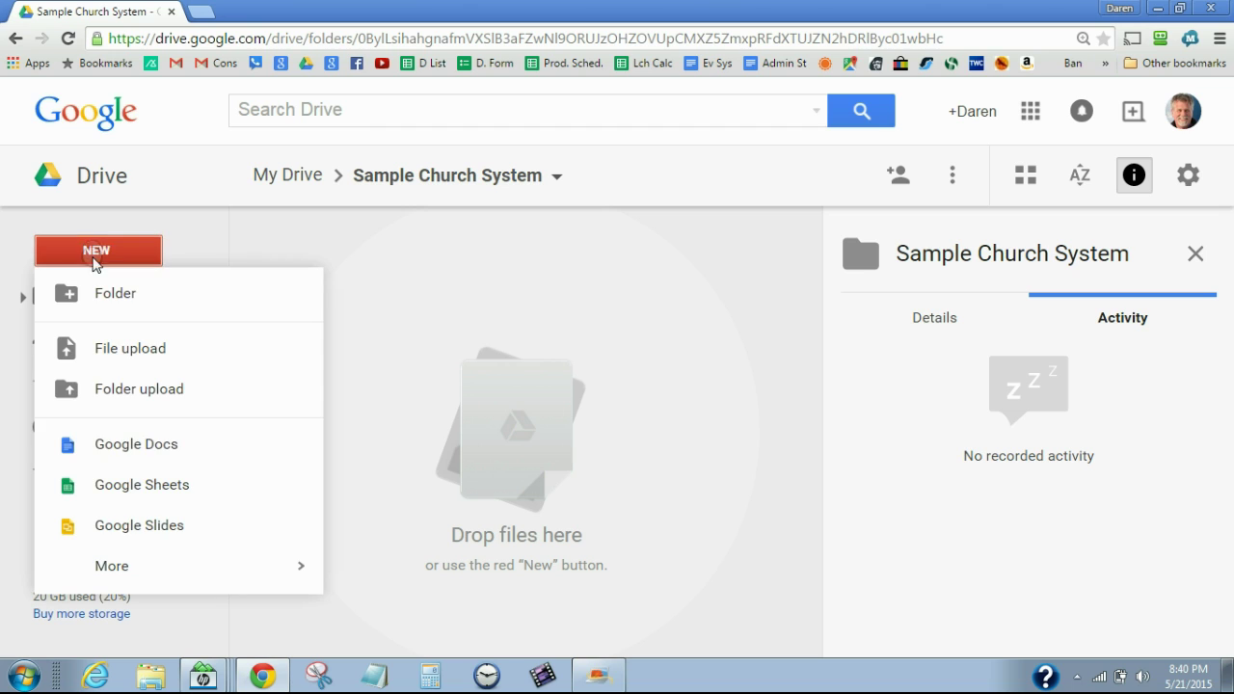
left_click(116, 451)
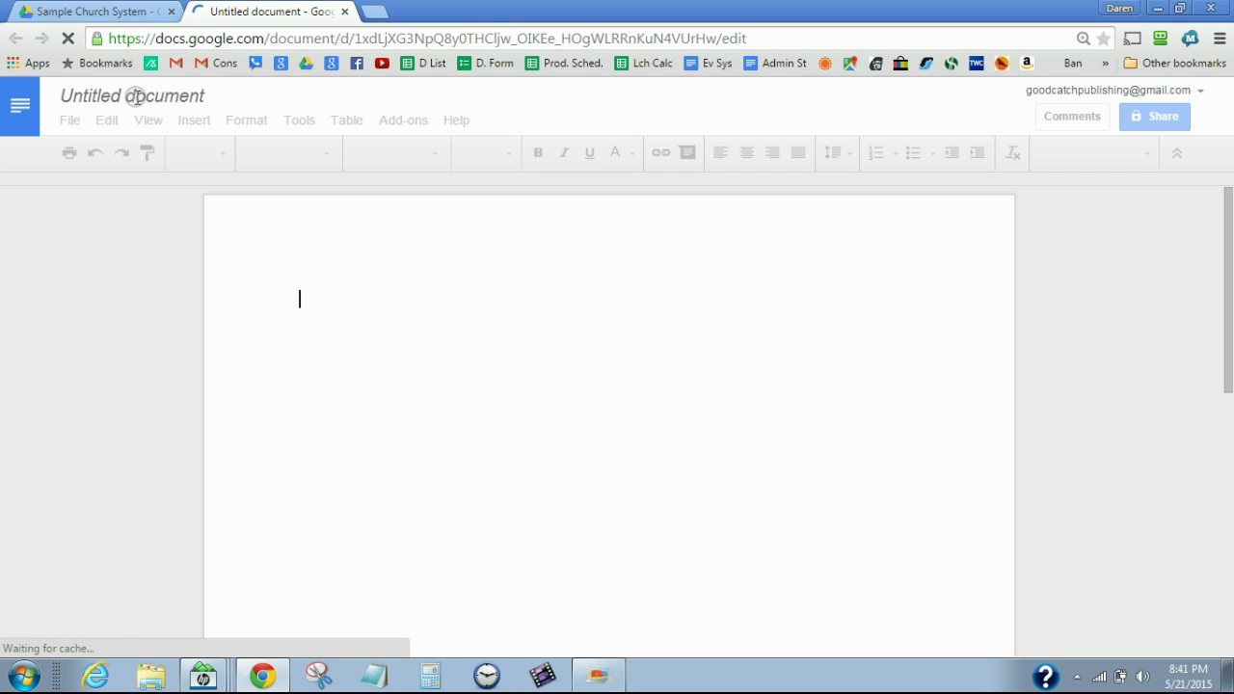
Rename the untitled document to 'My Church Story'
left_click(202, 96)
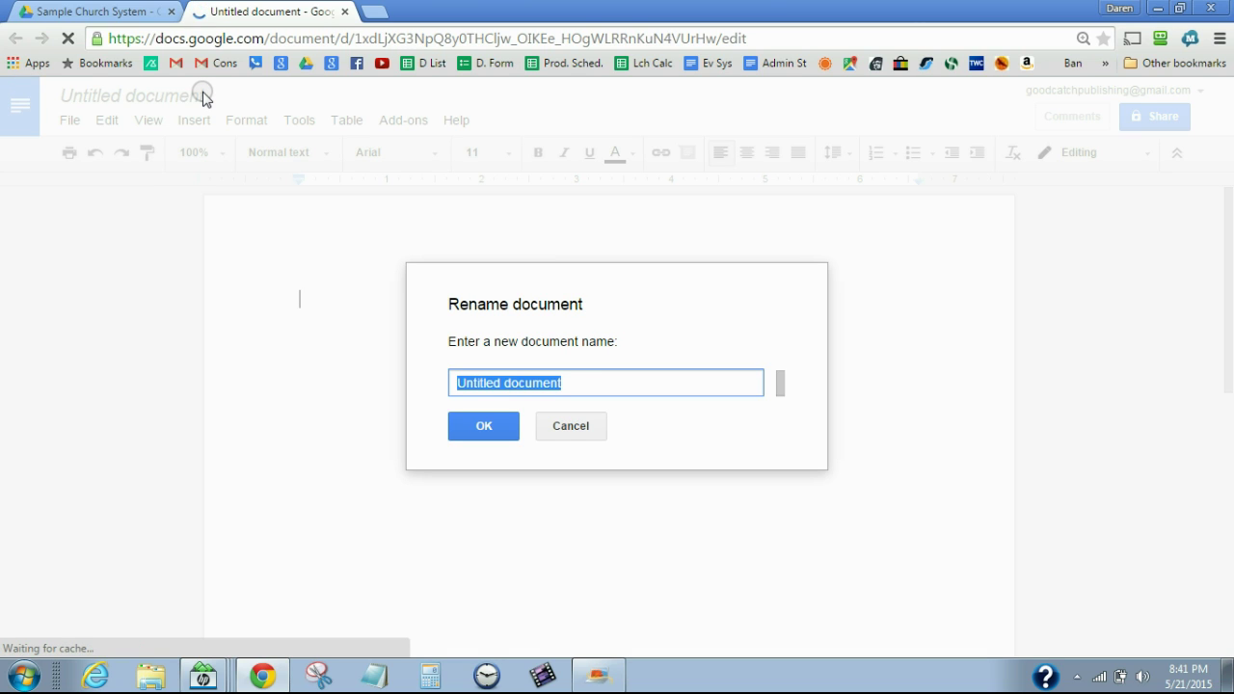
type("My Church Story")
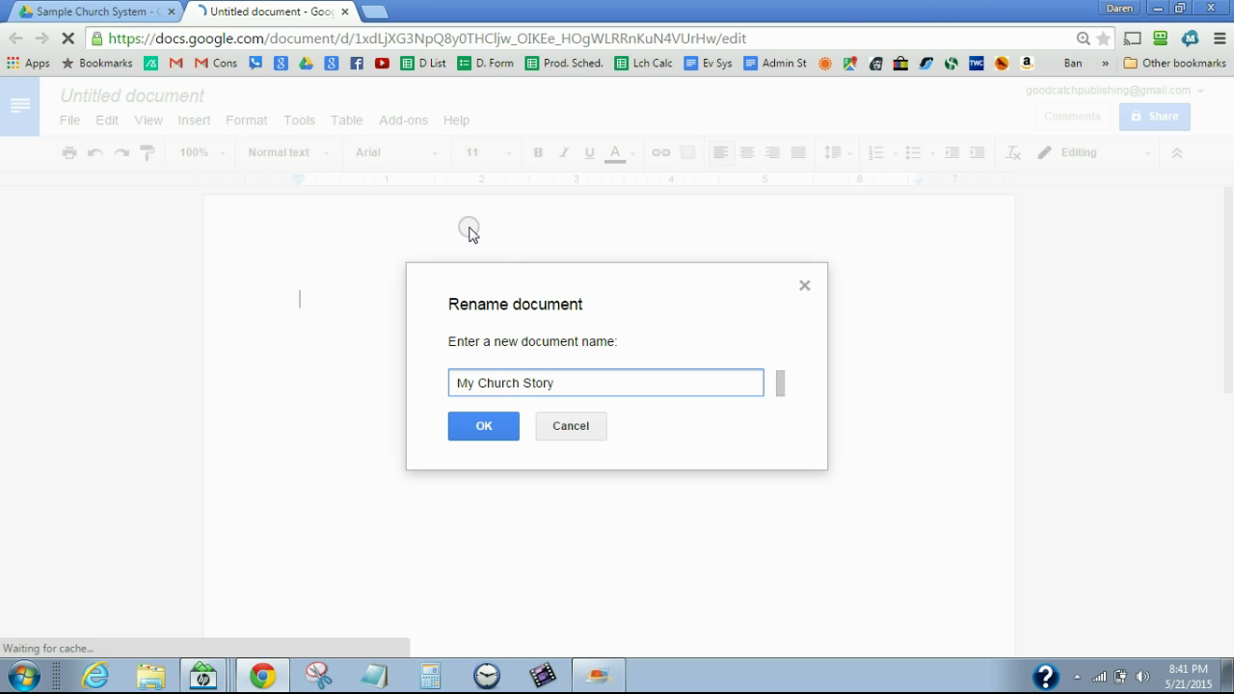
left_click(484, 421)
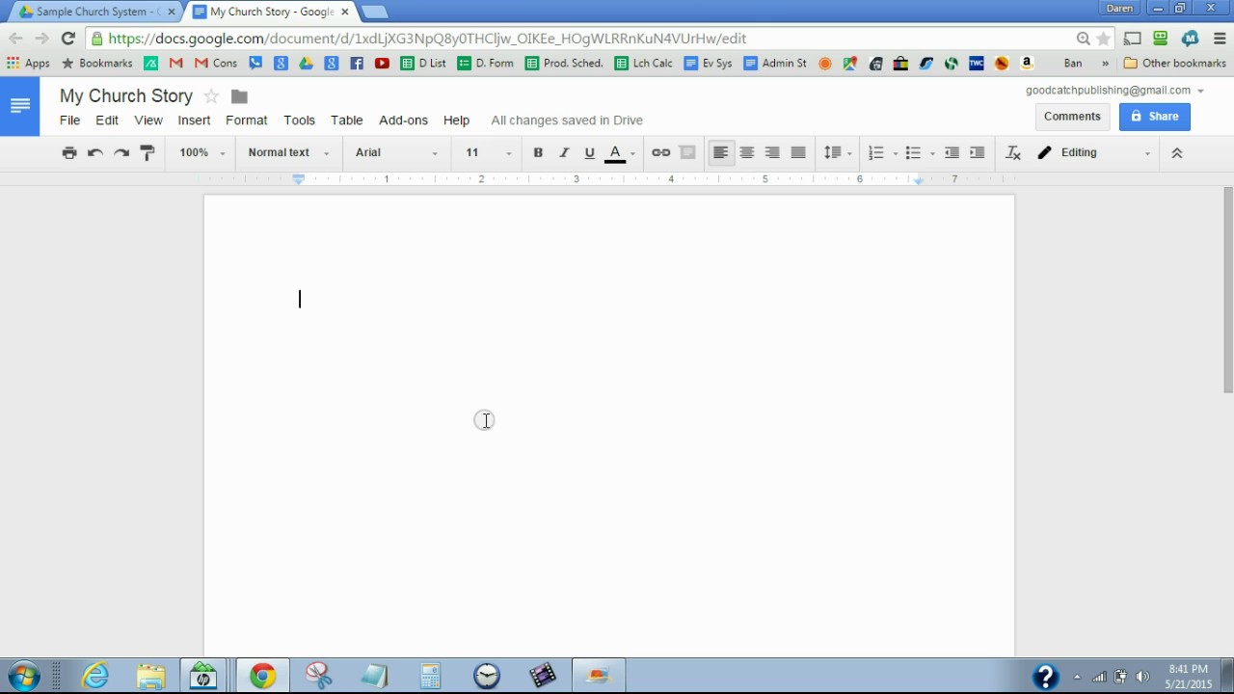
Type 'Sound System' and turn it into a numbered list item
type("Sound System")
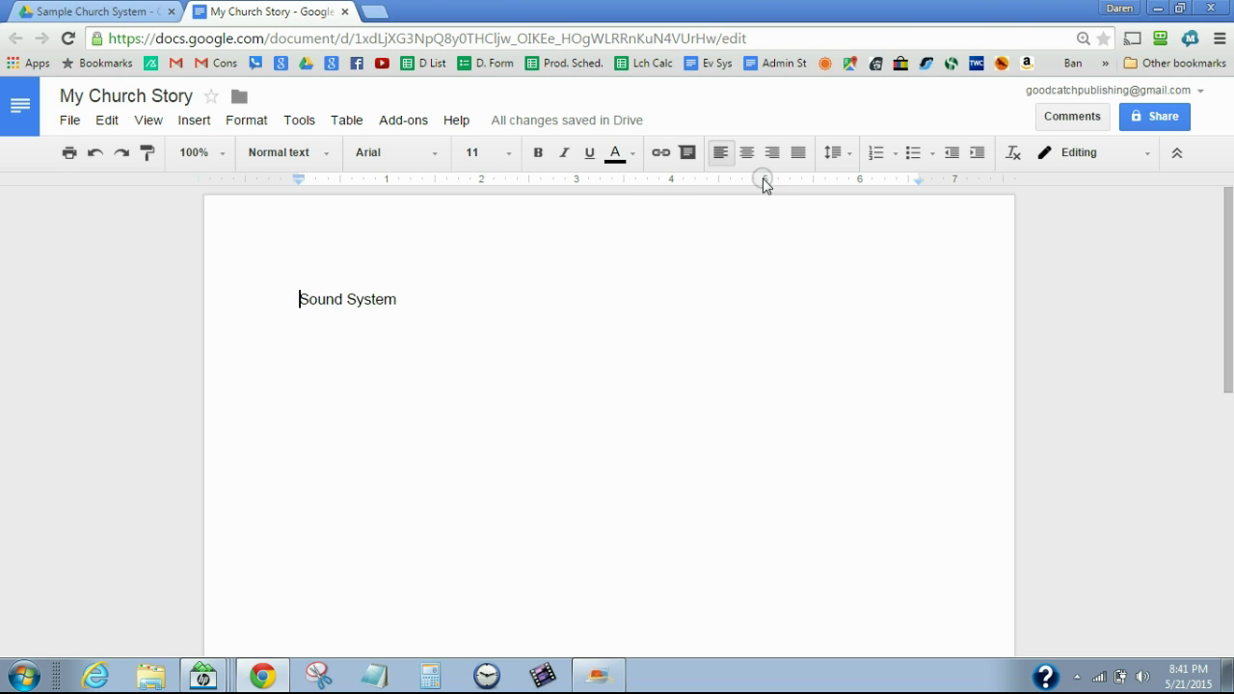
left_click(878, 155)
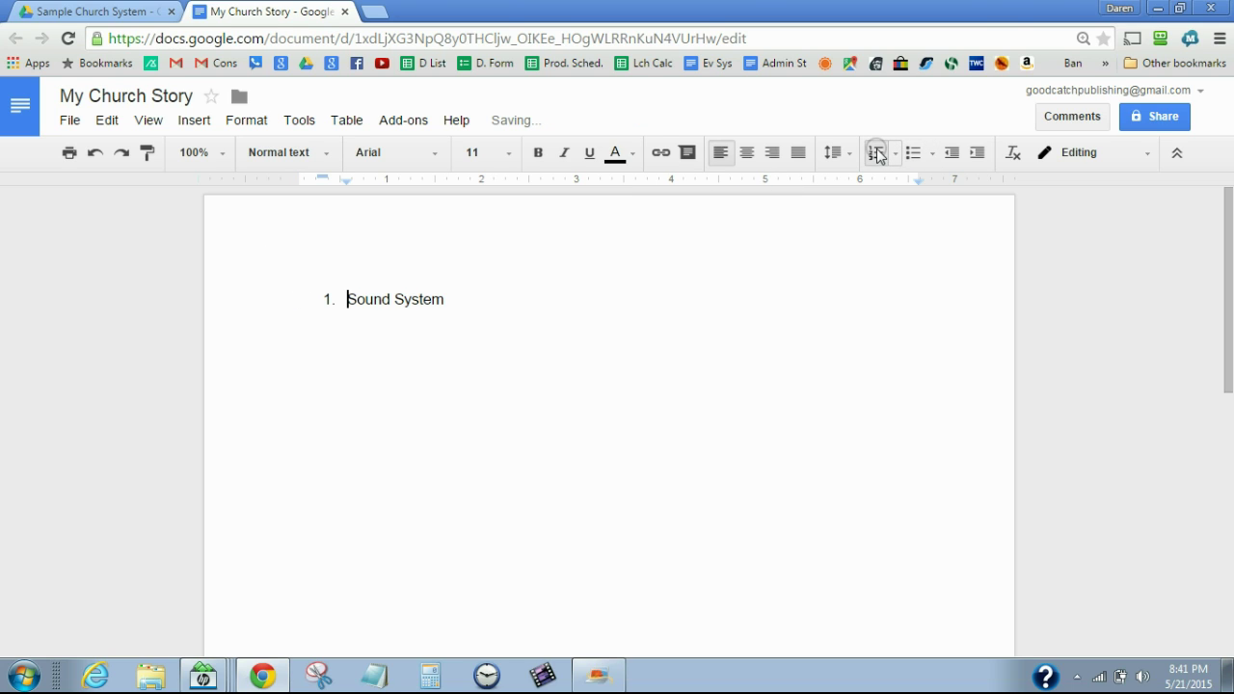
Add list items 'Worship System' and 'Parking Lot Ministy System'
left_click(475, 298)
key("Return")
type("Worh")
key("BackSpace")
type("ship System")
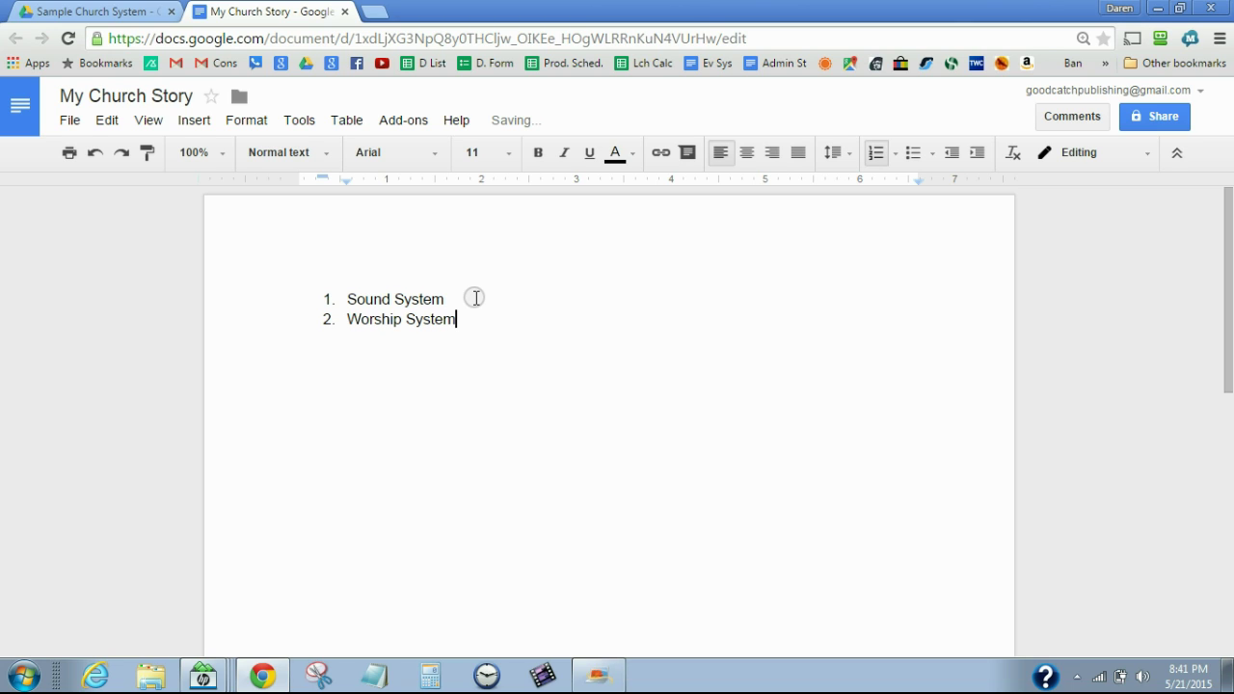
key("Return")
type("Parking Lot Minisry")
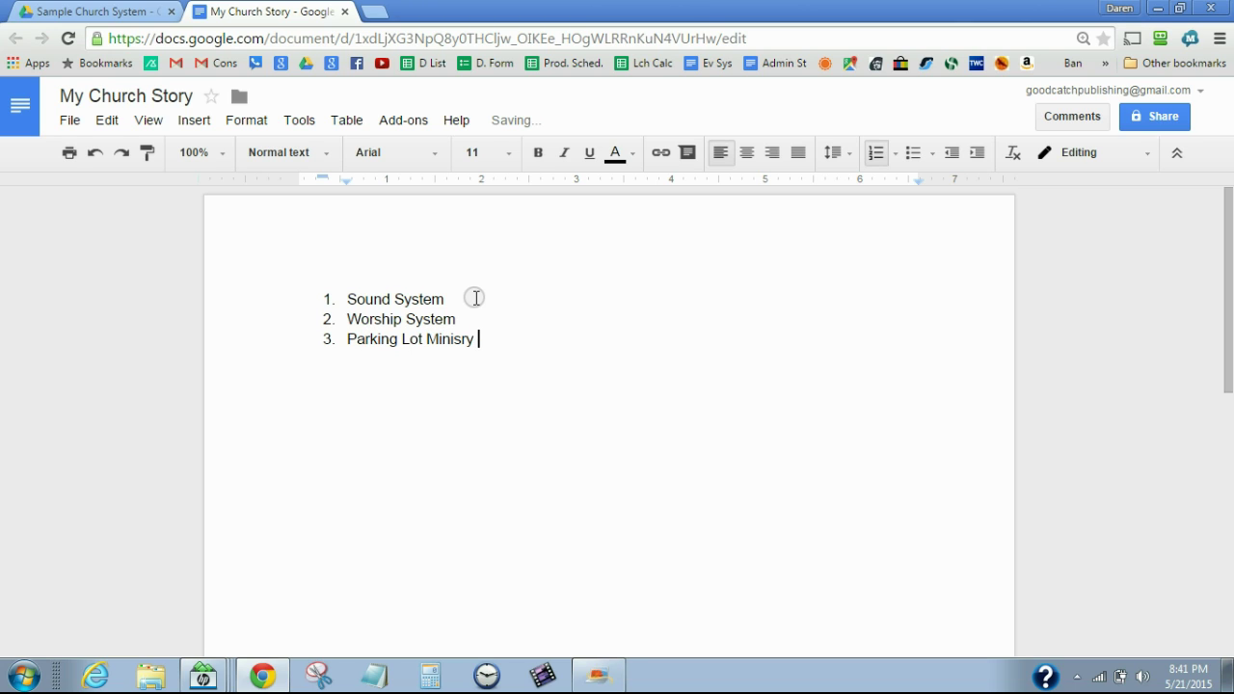
key("BackSpace")
key("BackSpace")
key("BackSpace")
type("ty System")
Add a fourth list item, 'Sanctuary Setup Sytem'
key("Return")
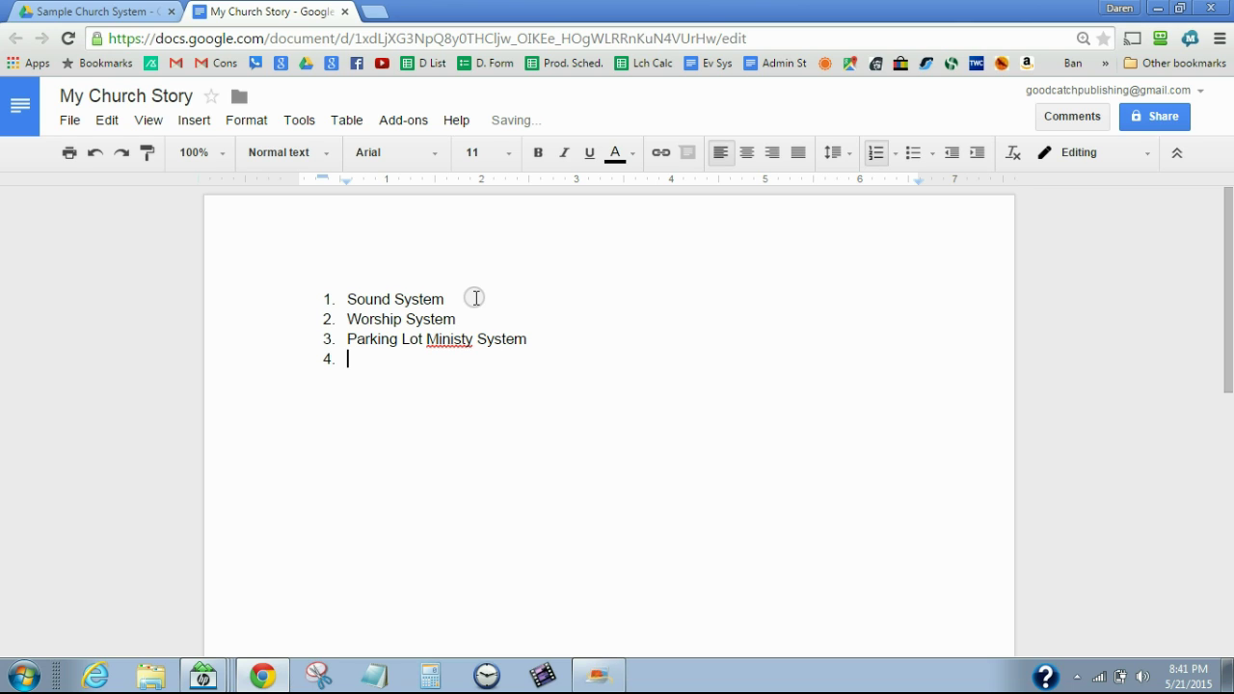
type("Sanctuary")
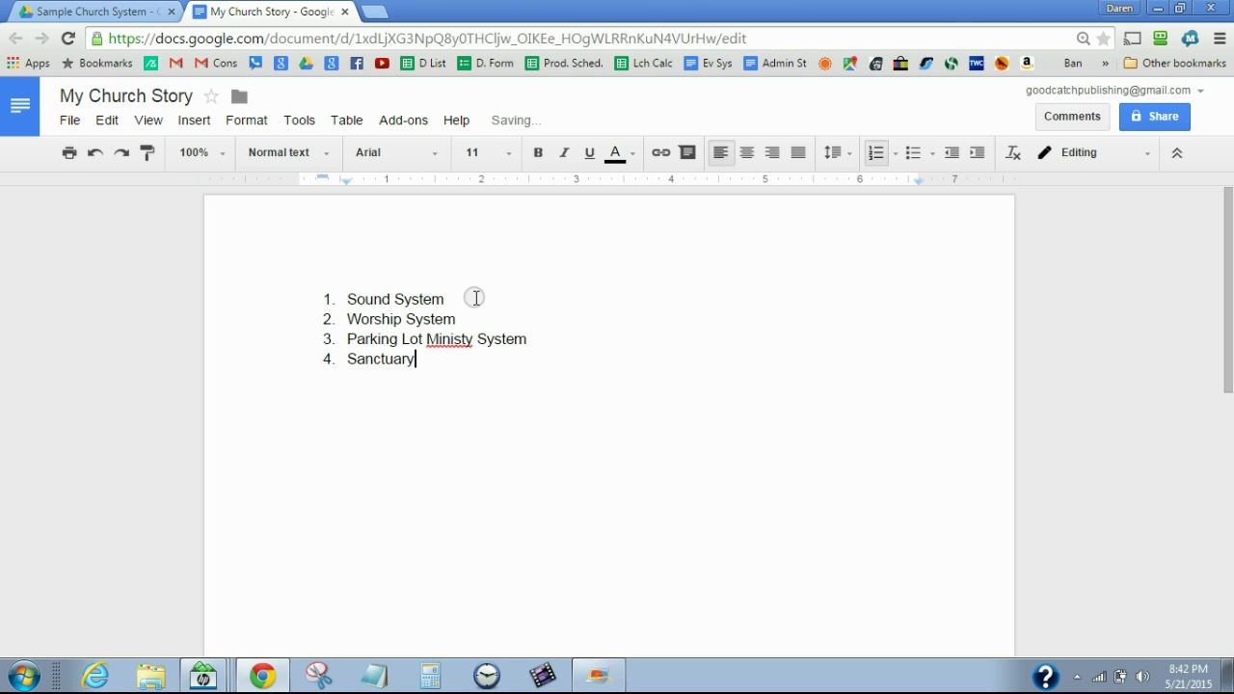
type("Setup Sytem")
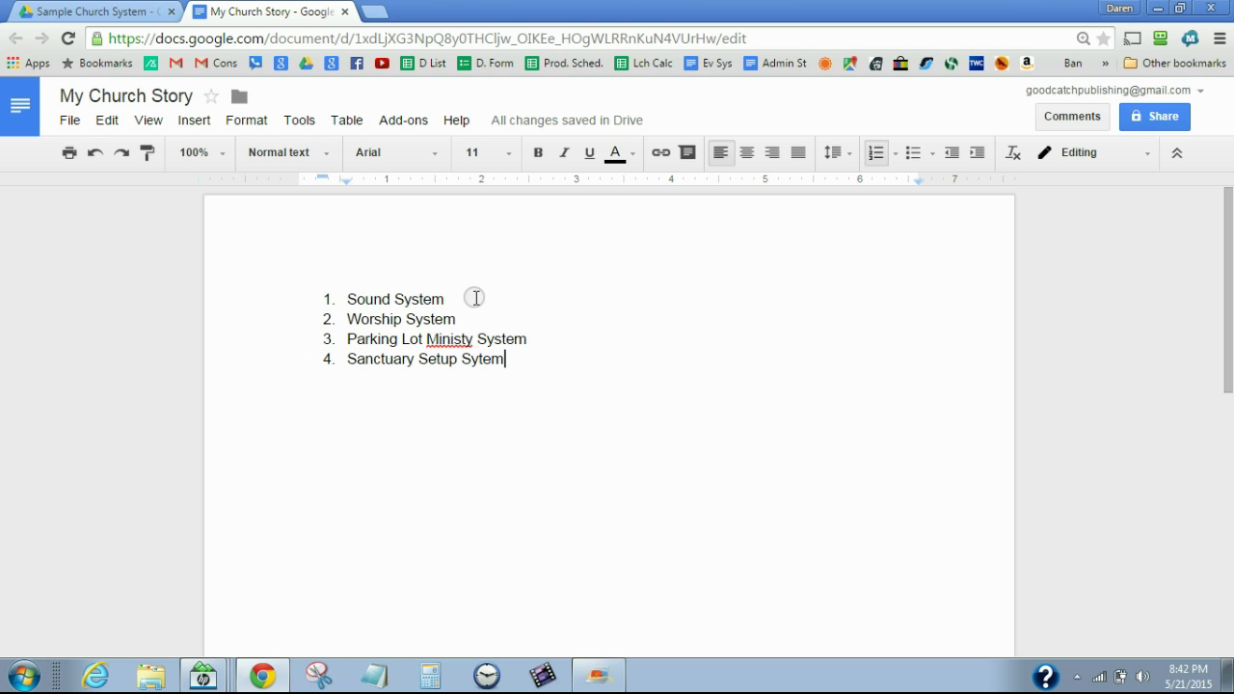
Back in Drive, add a 'Sound System' folder inside Sample Church System and open it
left_click(143, 13)
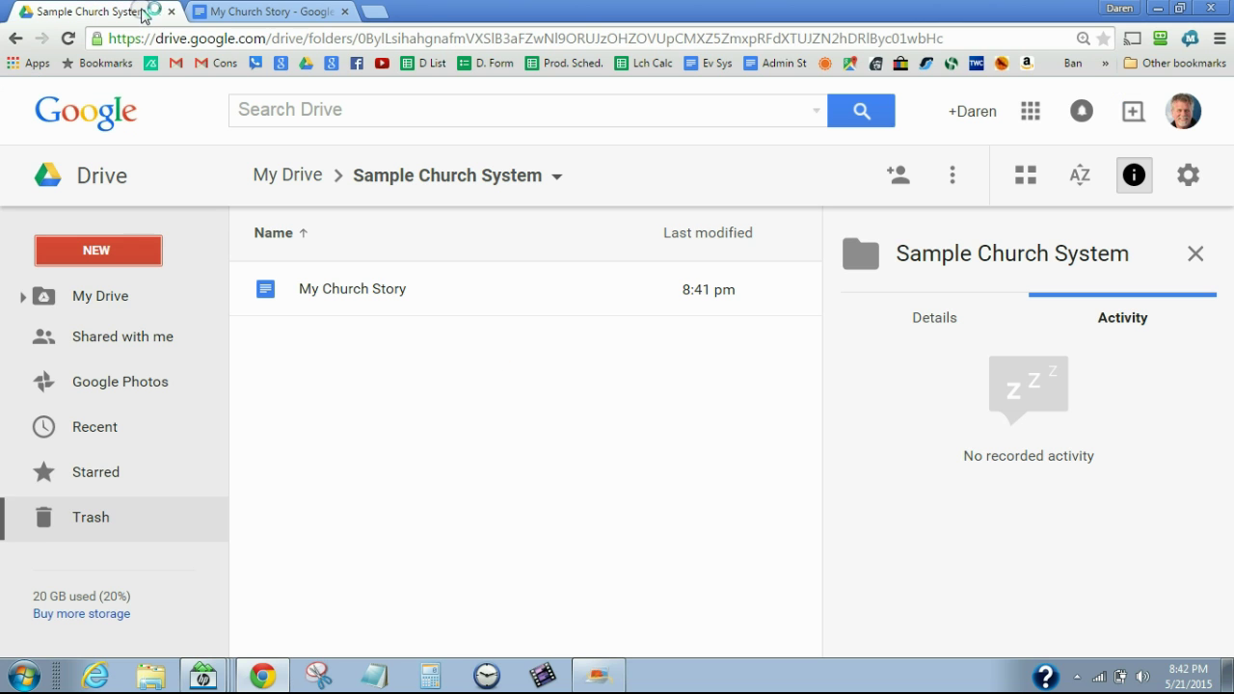
left_click(109, 254)
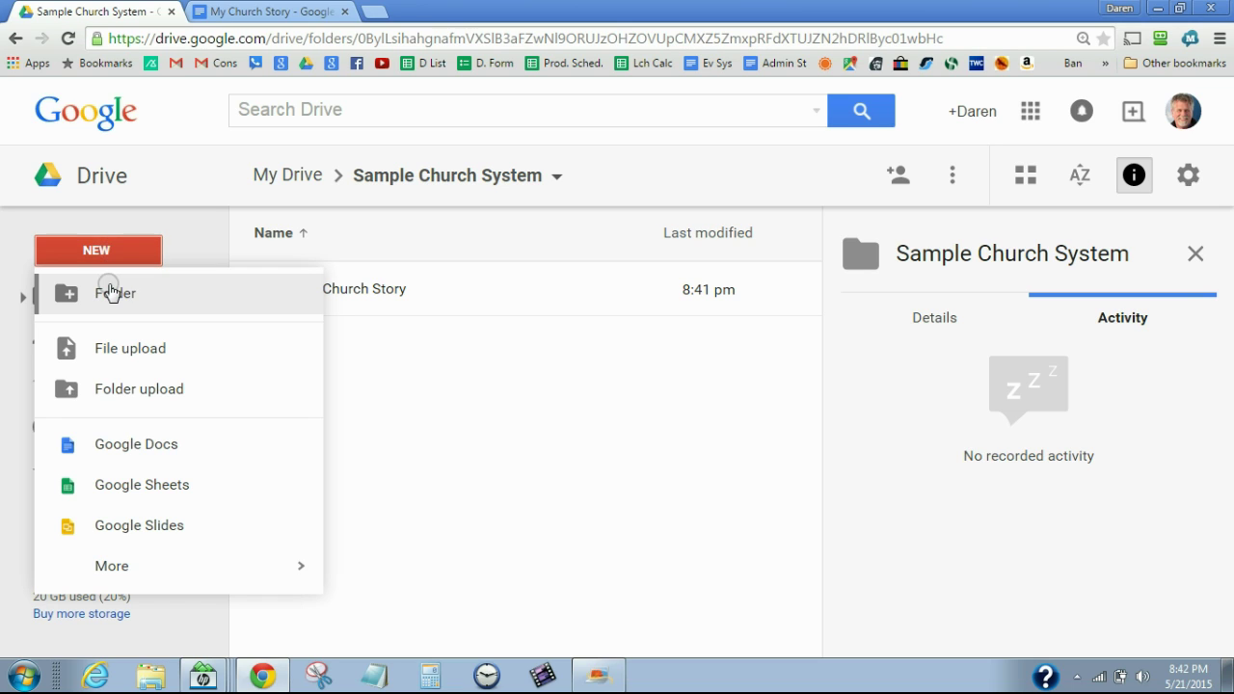
left_click(113, 295)
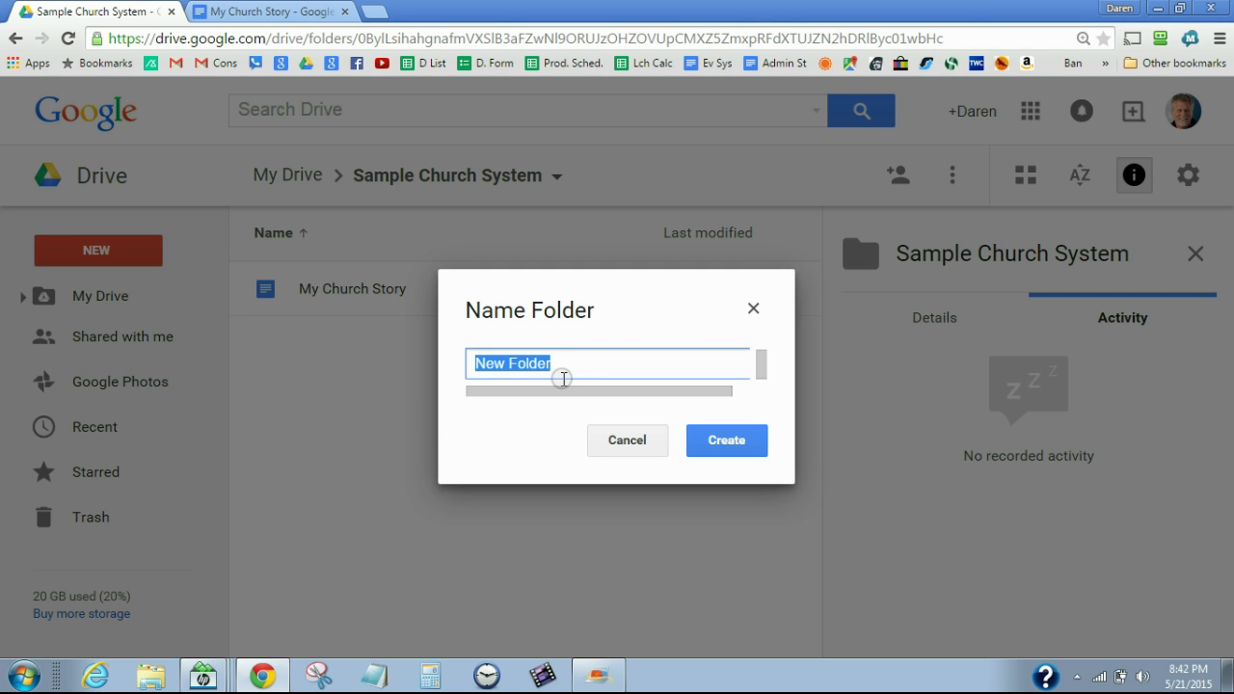
type("so")
key("BackSpace")
key("BackSpace")
type("Sound System")
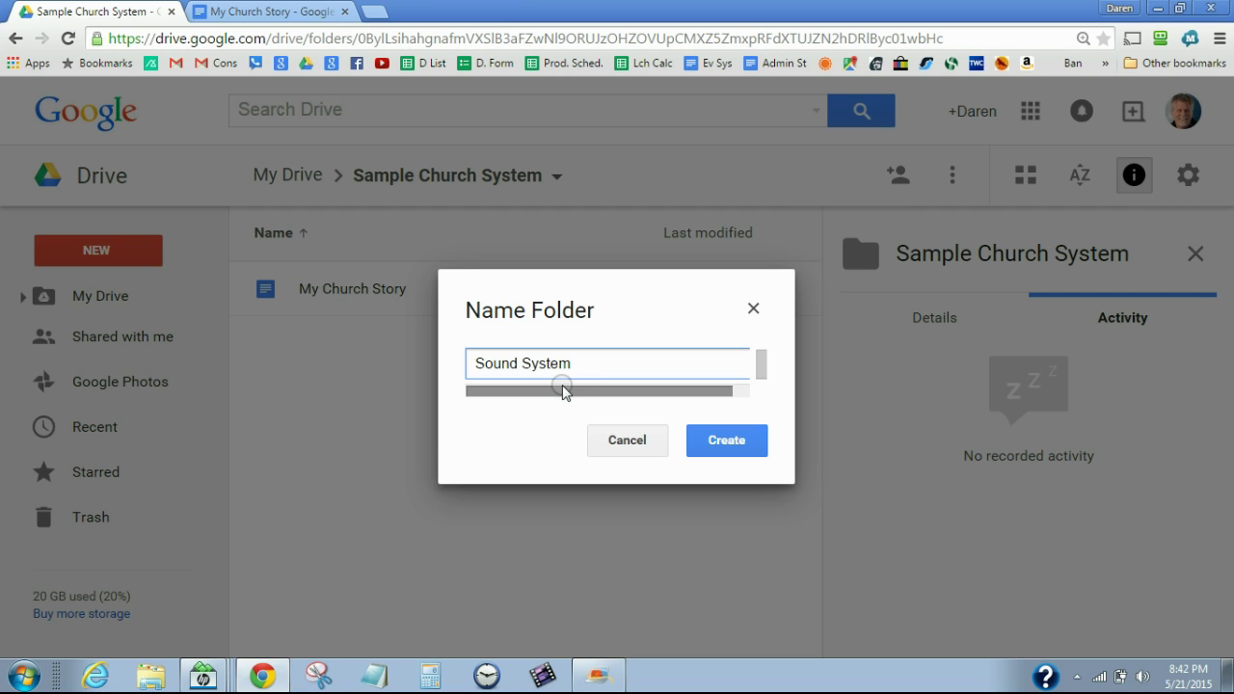
left_click(726, 439)
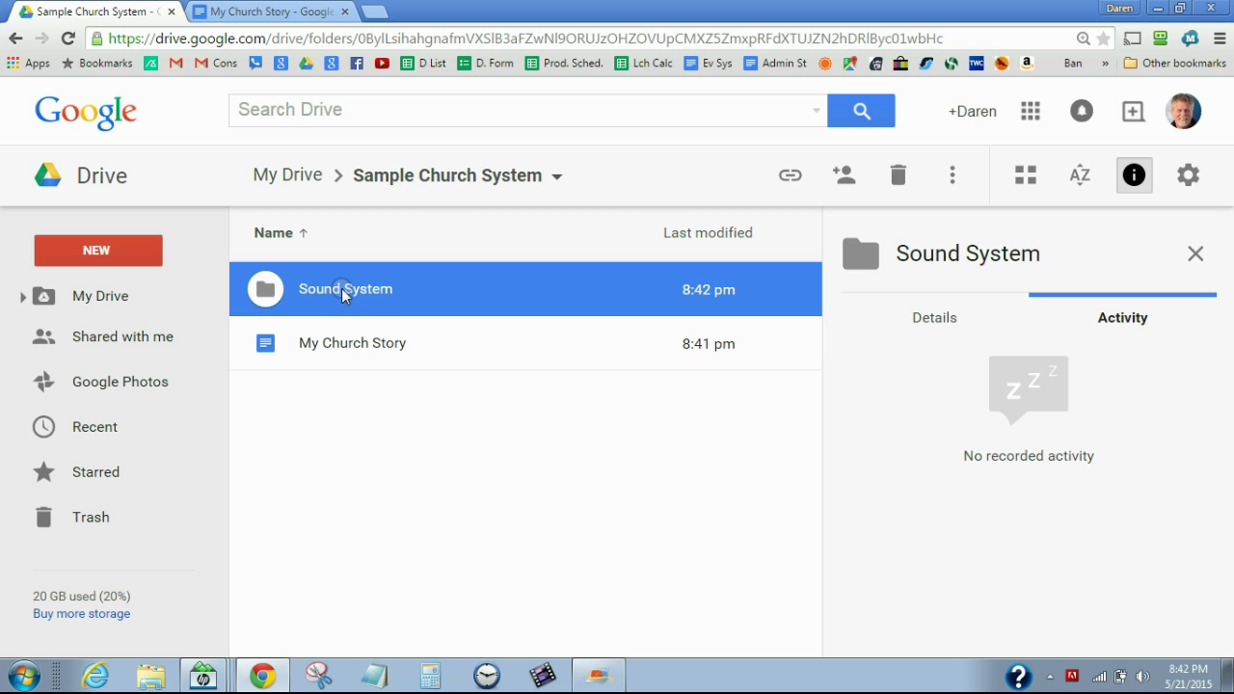
double_click(342, 289)
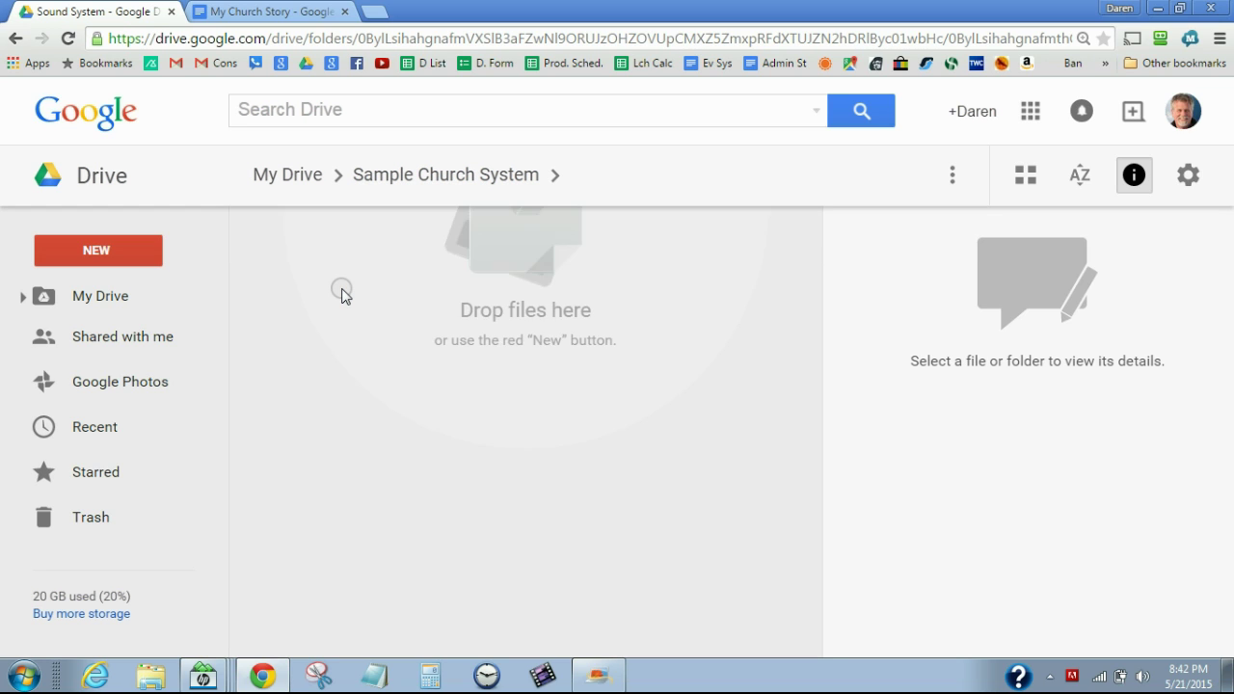
Create a new Google Doc in the Sound System folder and start the heading with 'Sou'
left_click(100, 251)
left_click(121, 447)
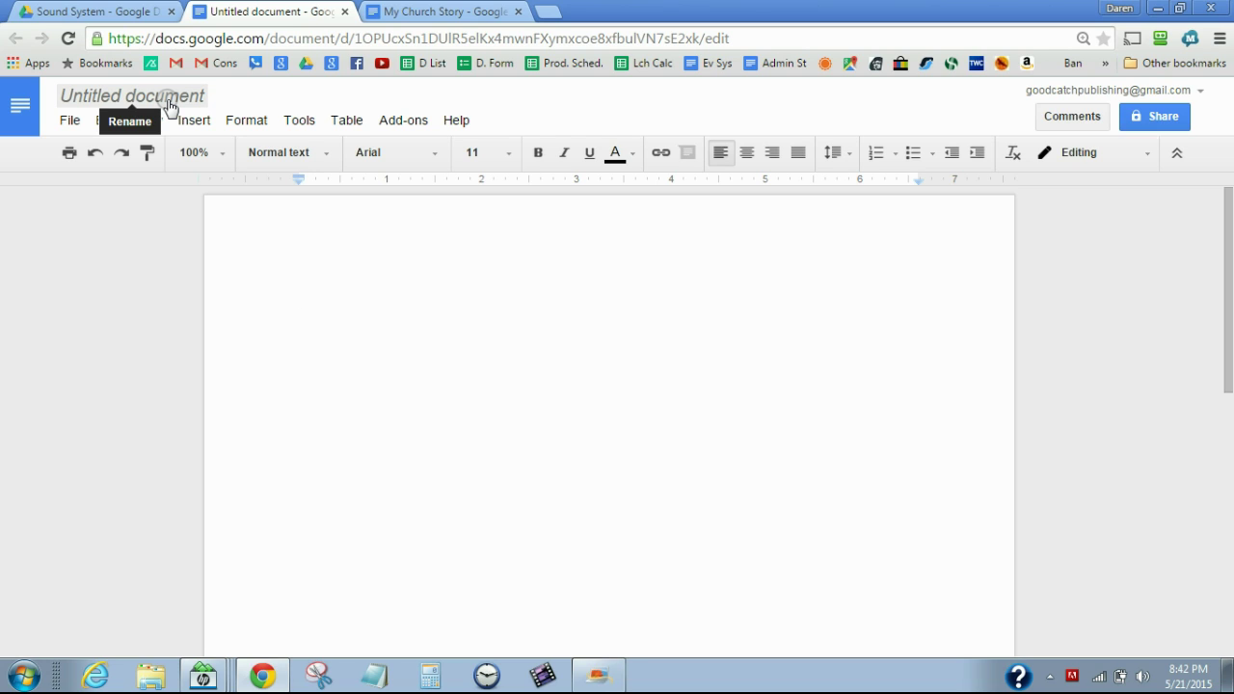
type("Sou")
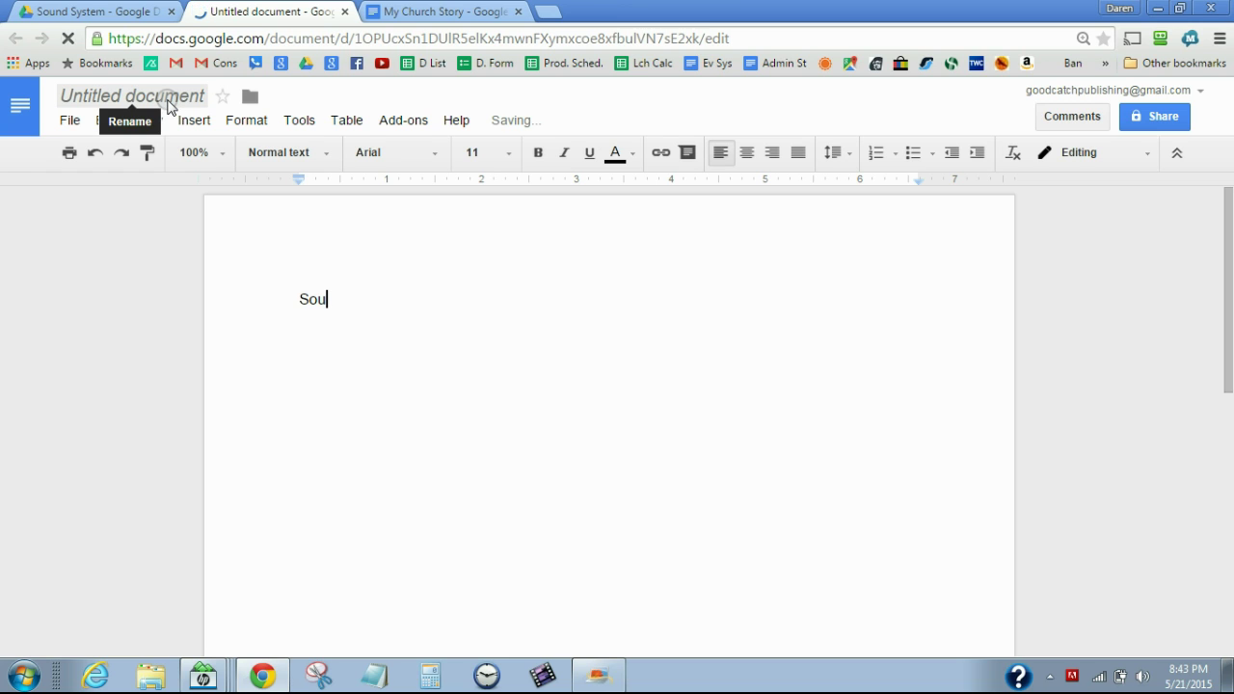
Title the document 'Sound System'
left_click(167, 101)
type("n")
key("BackSpace")
type("Sunds")
key("BackSpace")
key("BackSpace")
key("BackSpace")
key("BackSpace")
type("ound S")
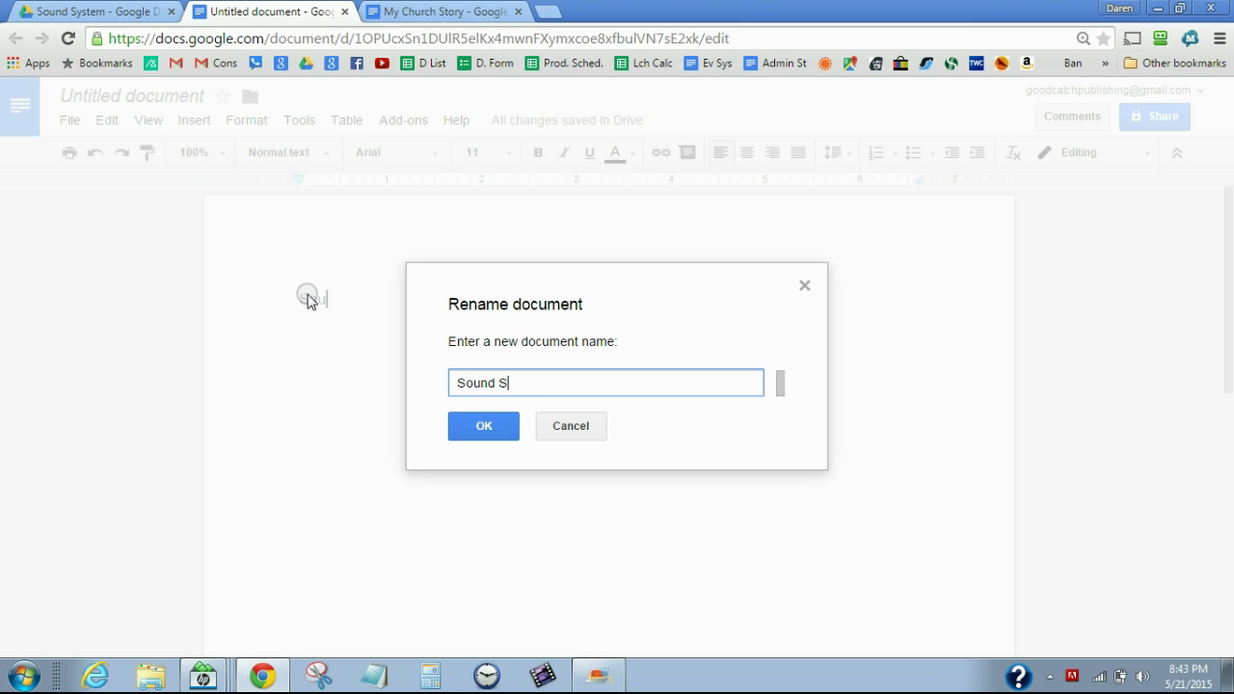
type("ystem")
left_click(490, 436)
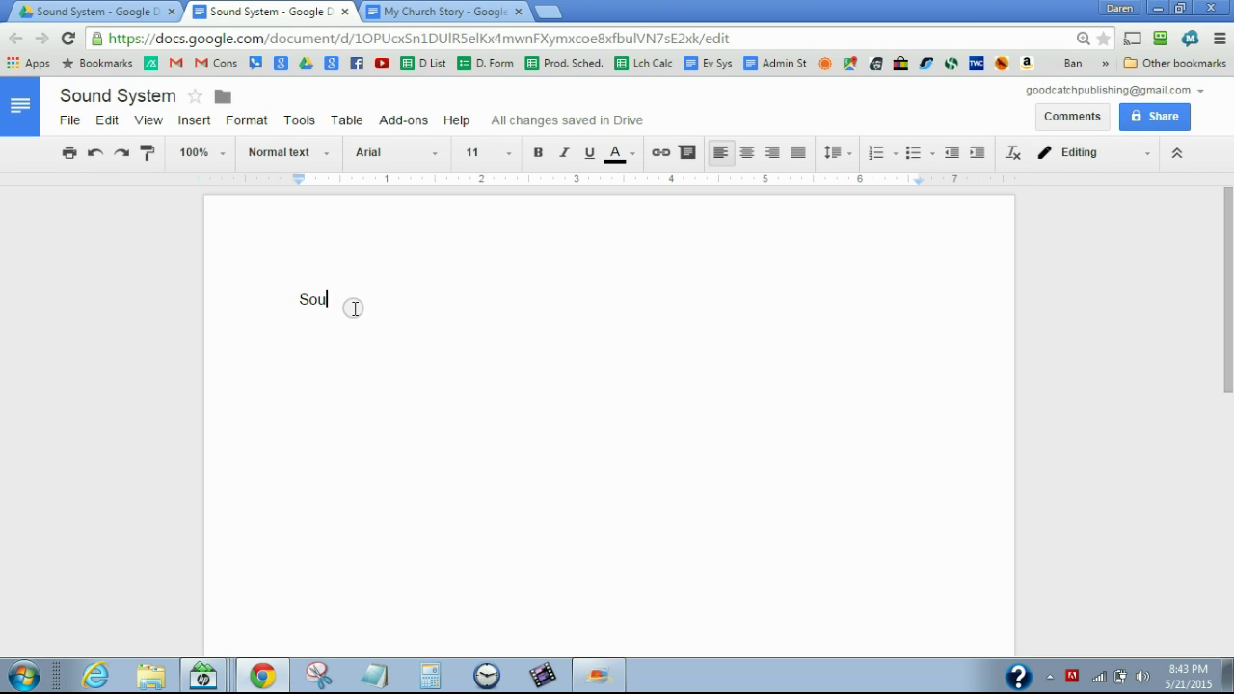
Complete the heading as 'Sound System Story' and start a new line
type("nd Syst")
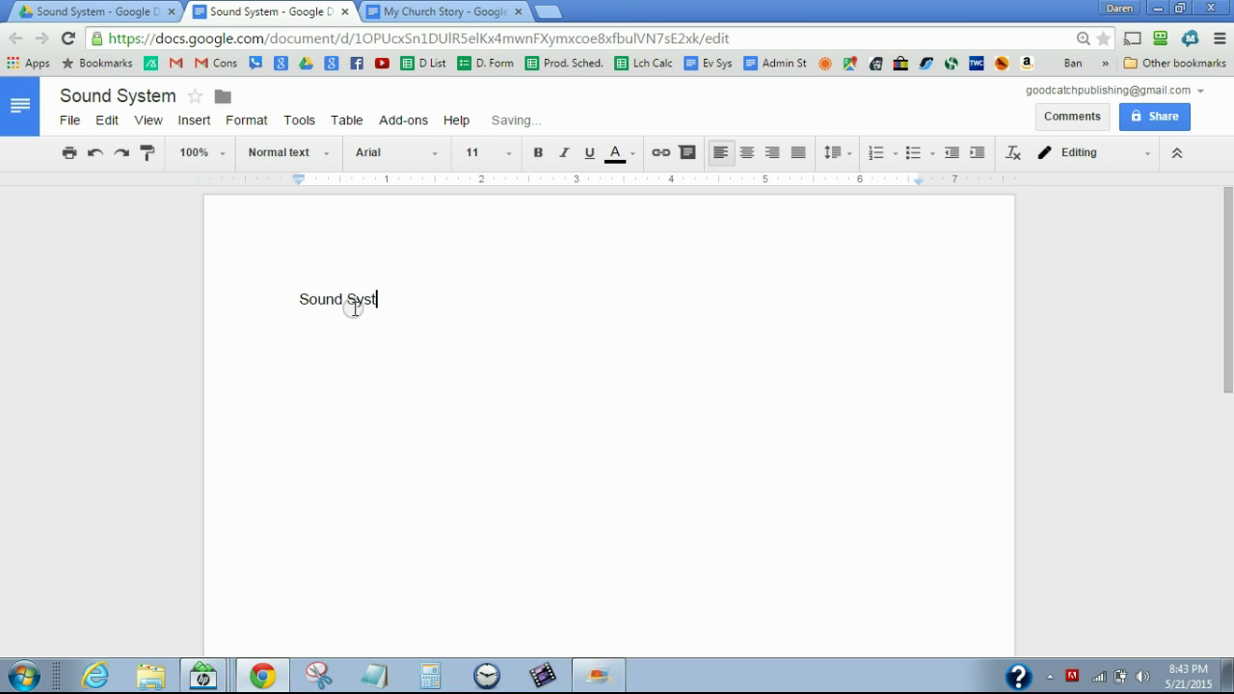
type("em Story")
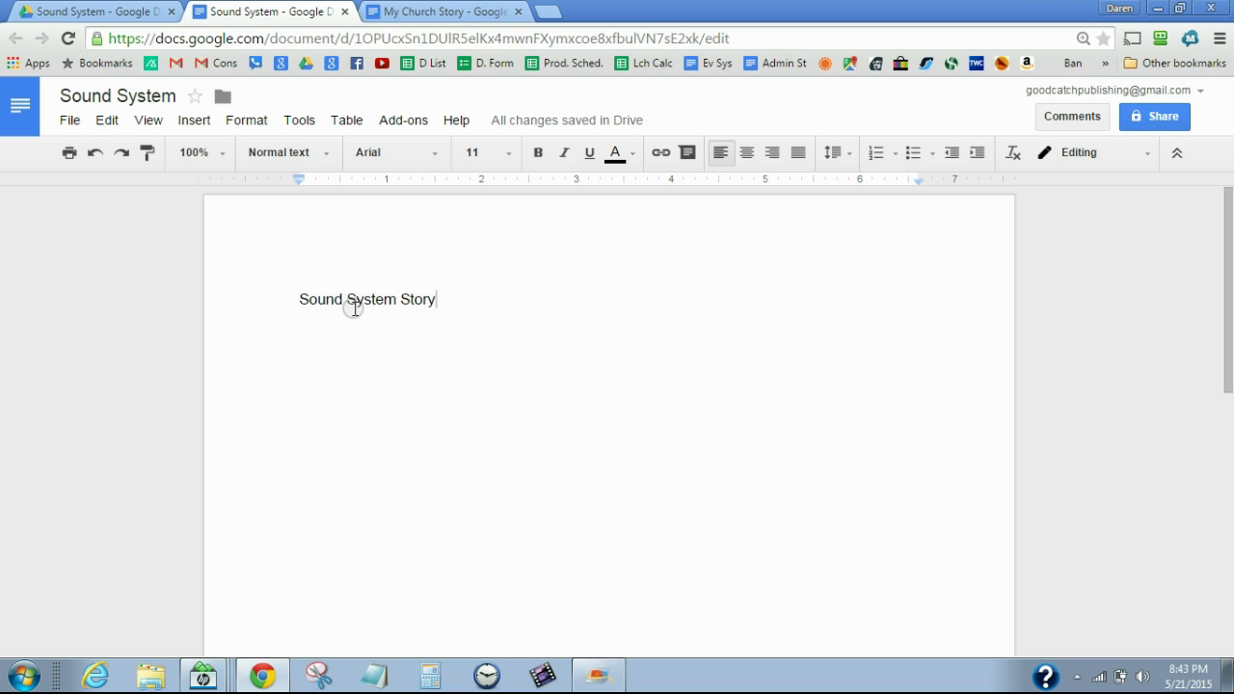
key("Return")
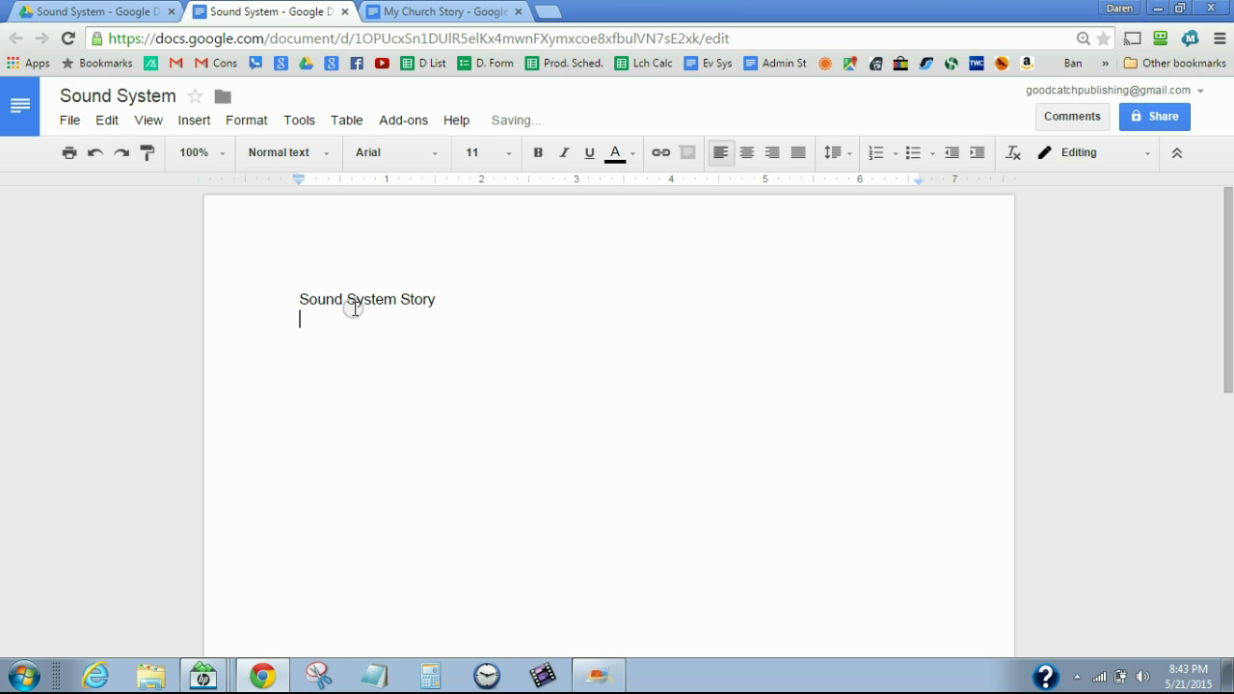
Add a numbered list: 'Sunday Morning Setup', 'Sunday Morning Shut down', then an empty third item
type("1")
key("BackSpace")
left_click(878, 154)
type("Sunday ")
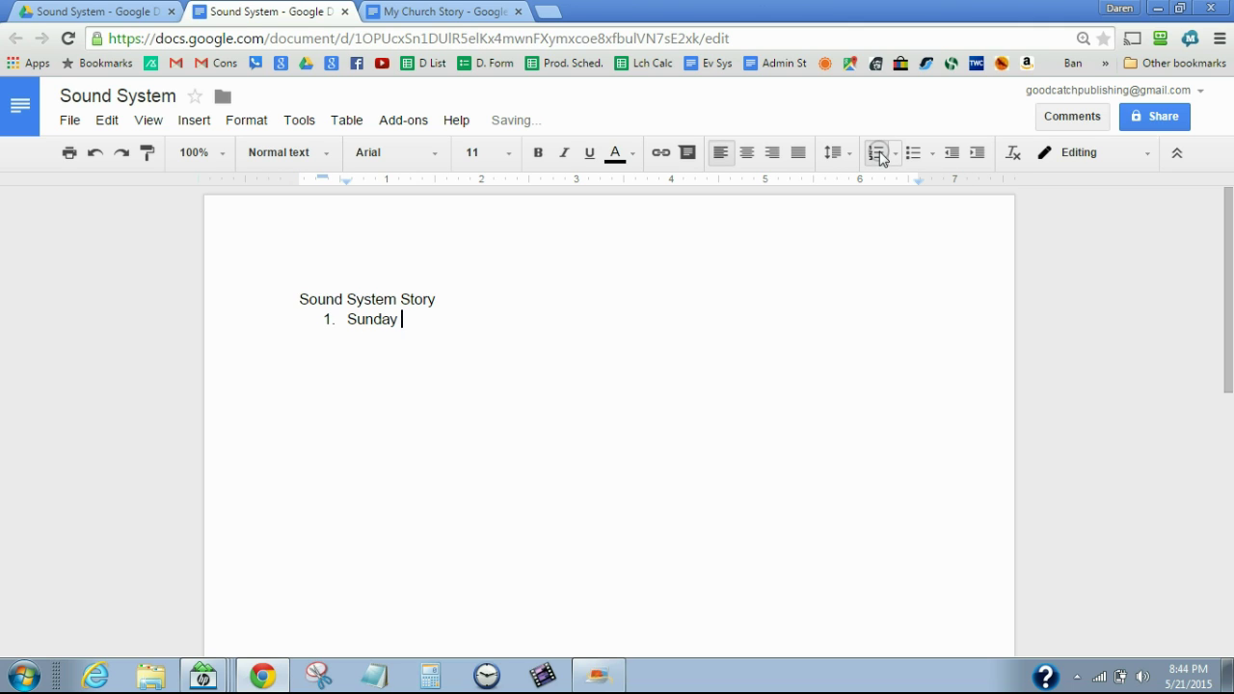
type("Morning Setup")
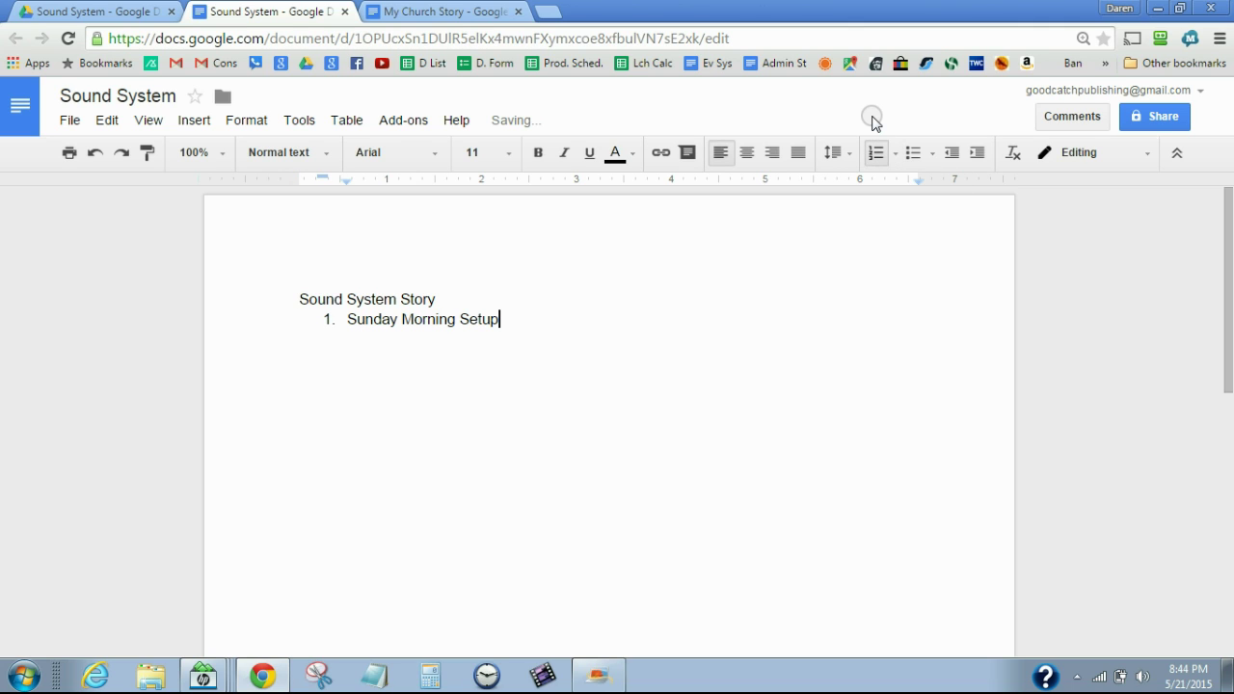
key("Return")
type("Sunday Morning Te")
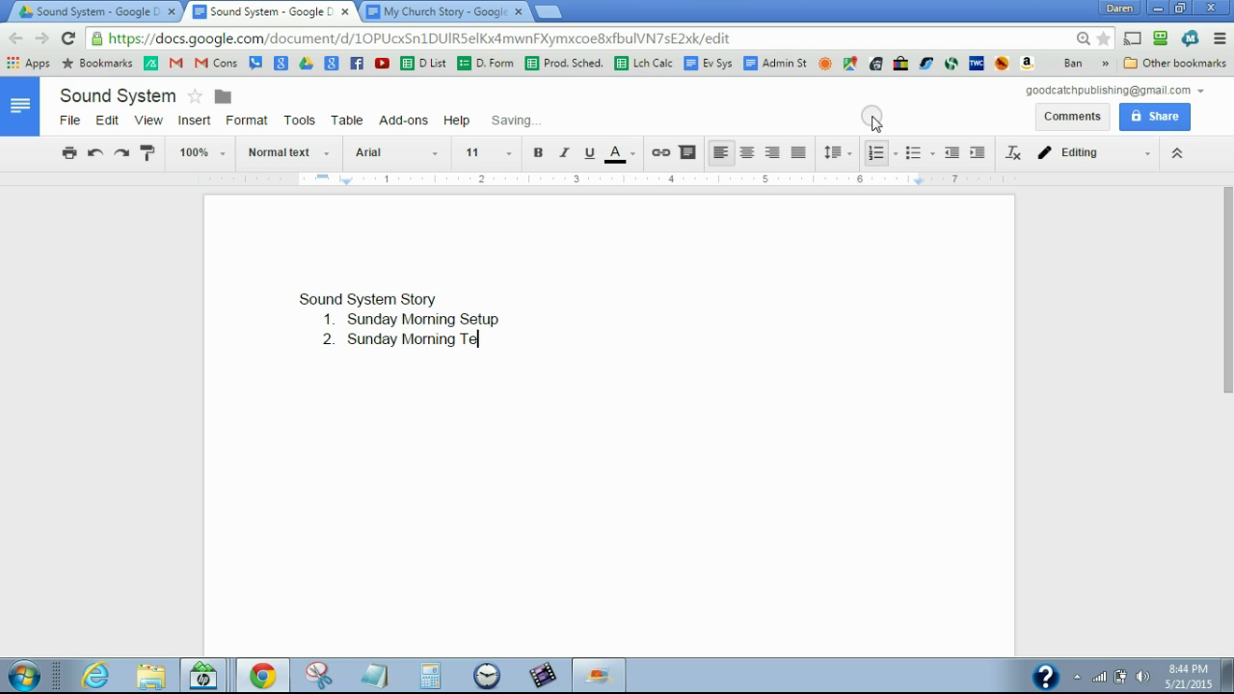
key("BackSpace")
key("BackSpace")
type("shu")
key("BackSpace")
key("BackSpace")
key("BackSpace")
type("Shut")
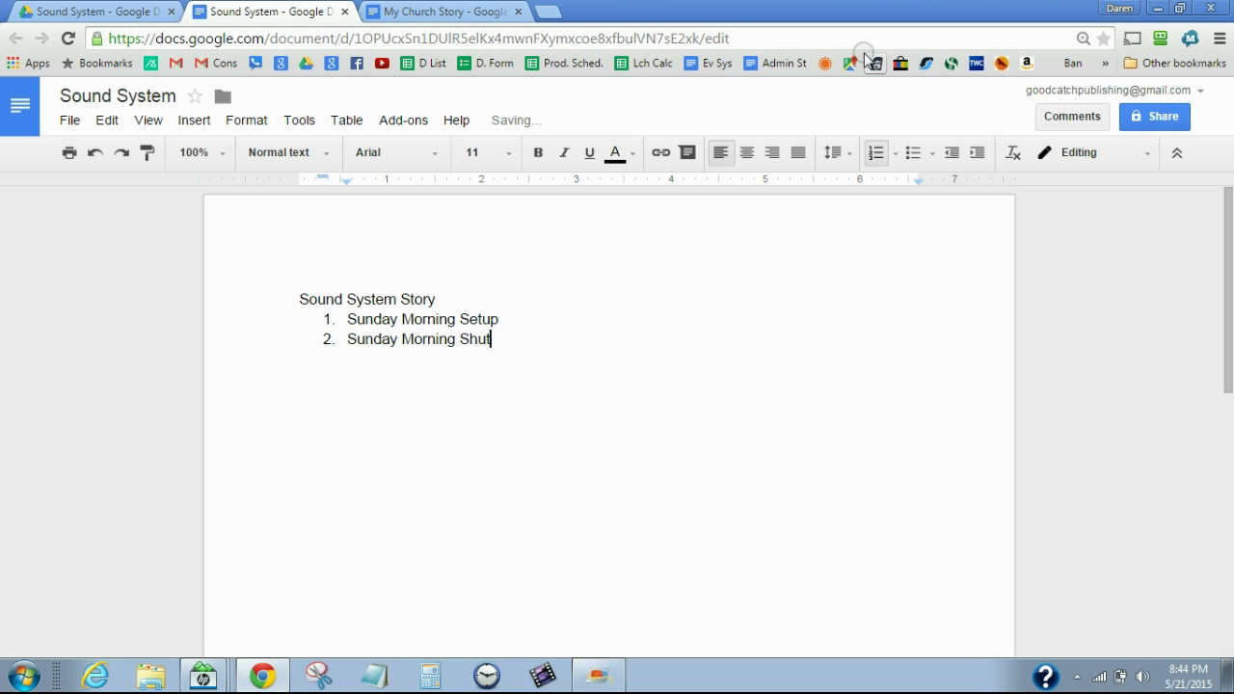
type(" down")
key("Return")
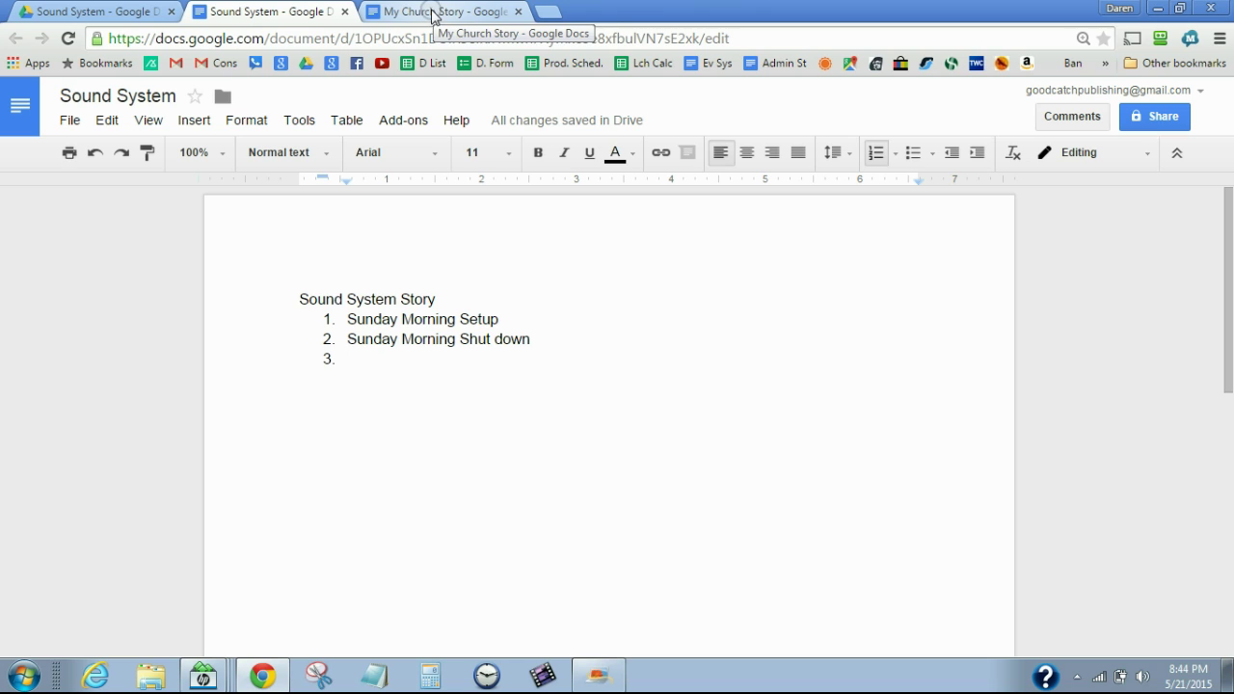
Copy the Sound System document's URL, then select the 'Sound System' item in My Church Story
left_click(788, 38)
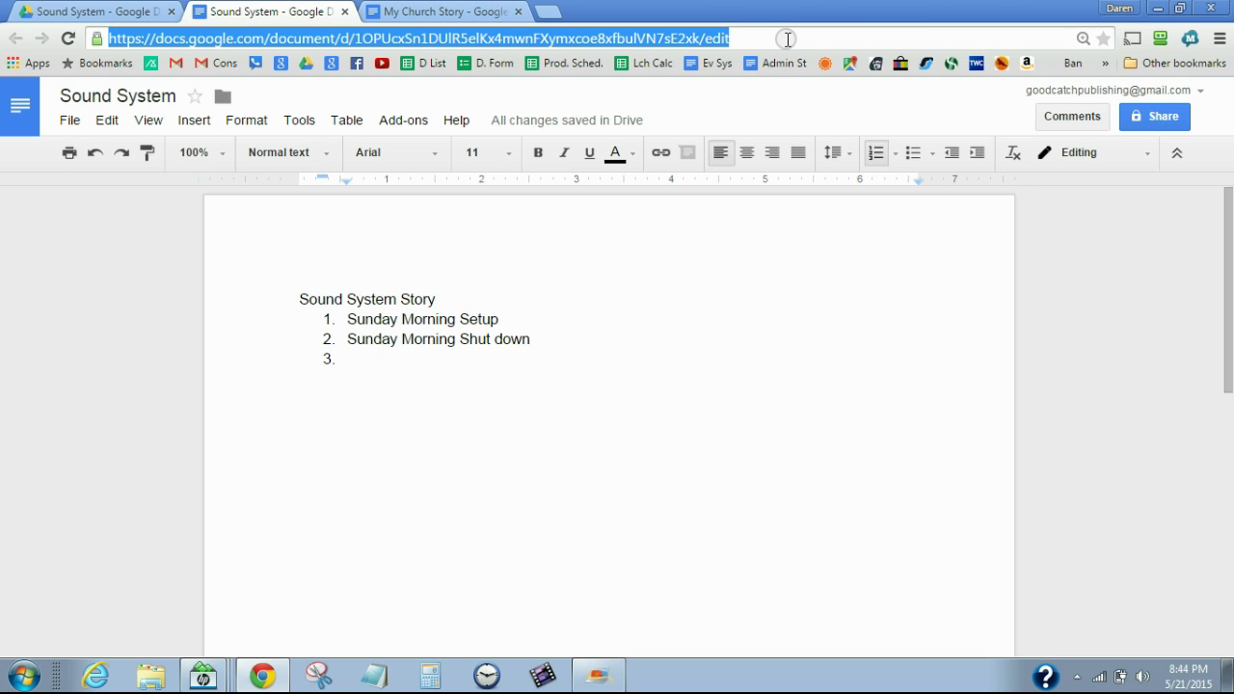
left_click(756, 40)
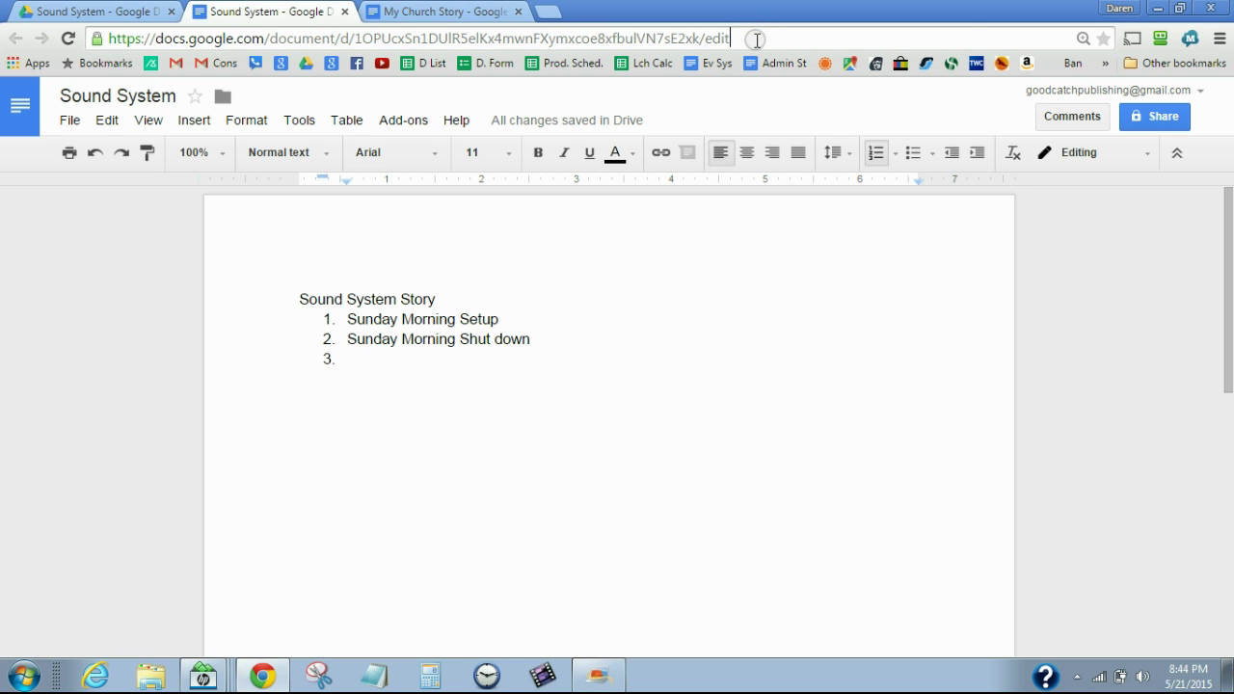
left_click(733, 334)
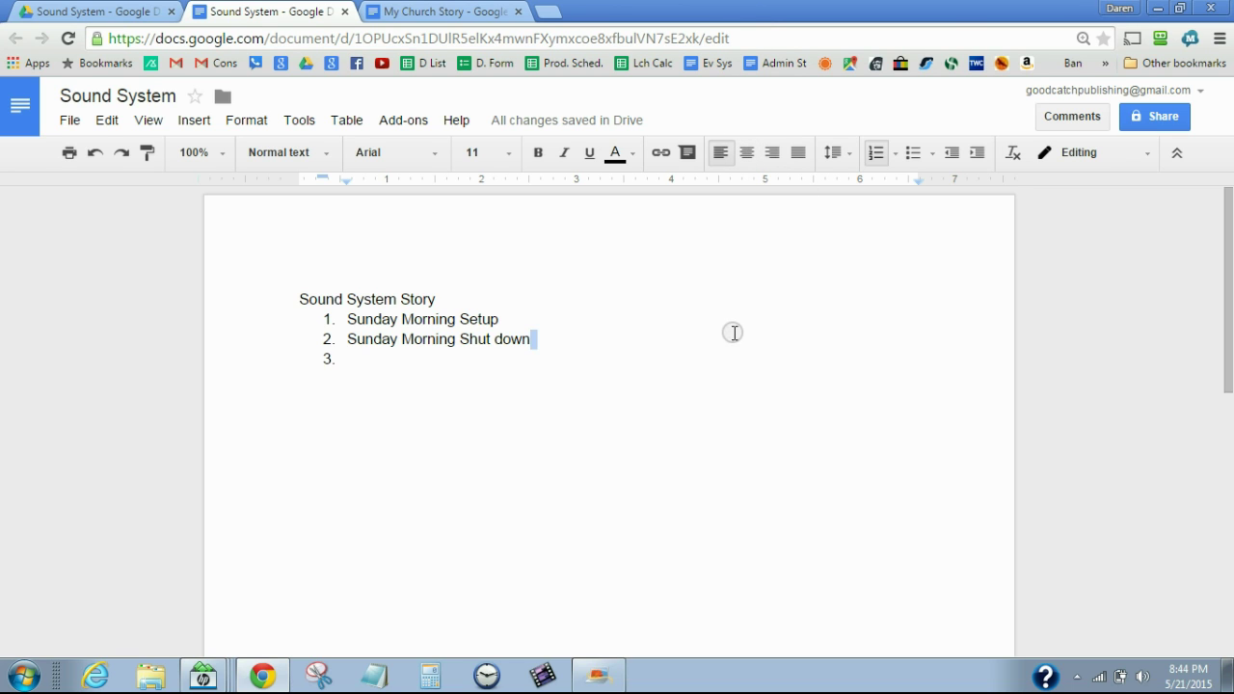
left_click(749, 37)
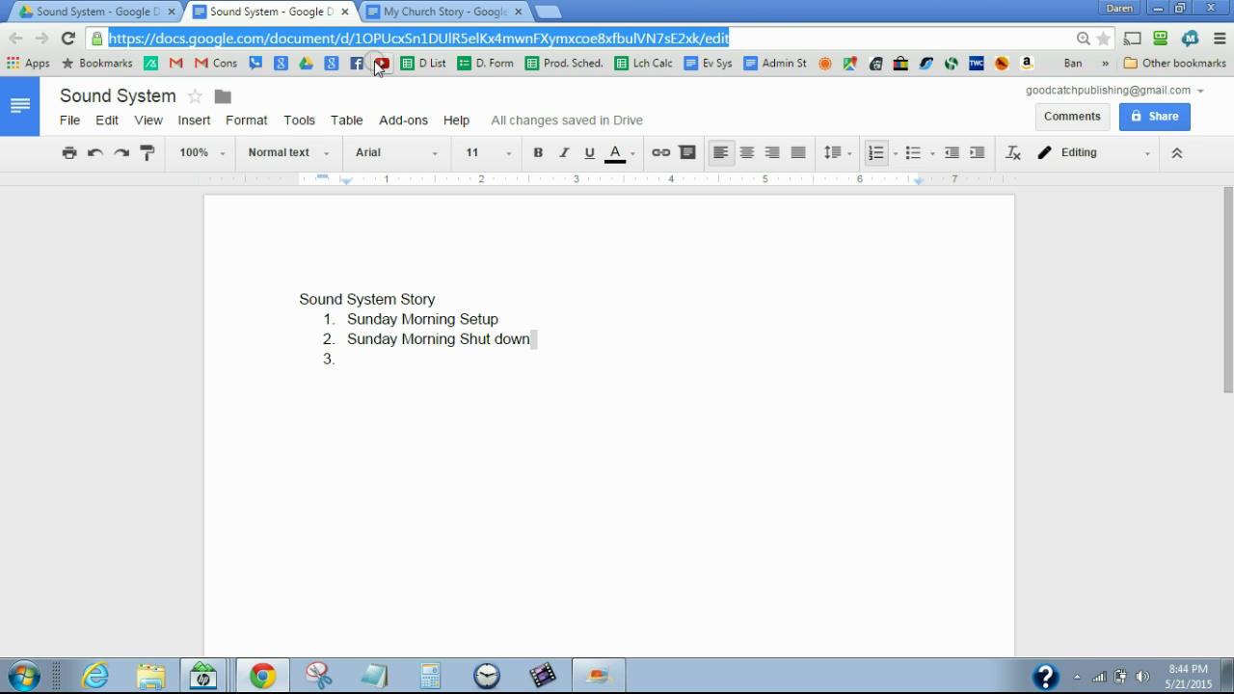
left_click(408, 14)
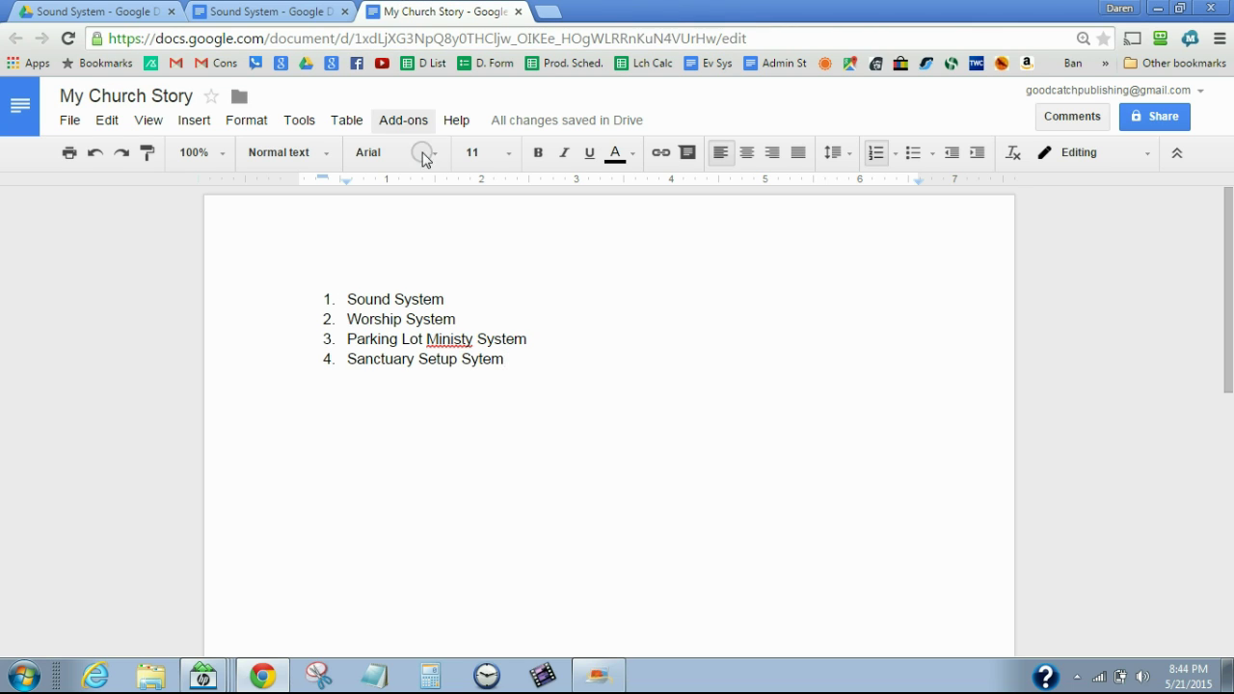
left_click_drag(349, 299, 450, 300)
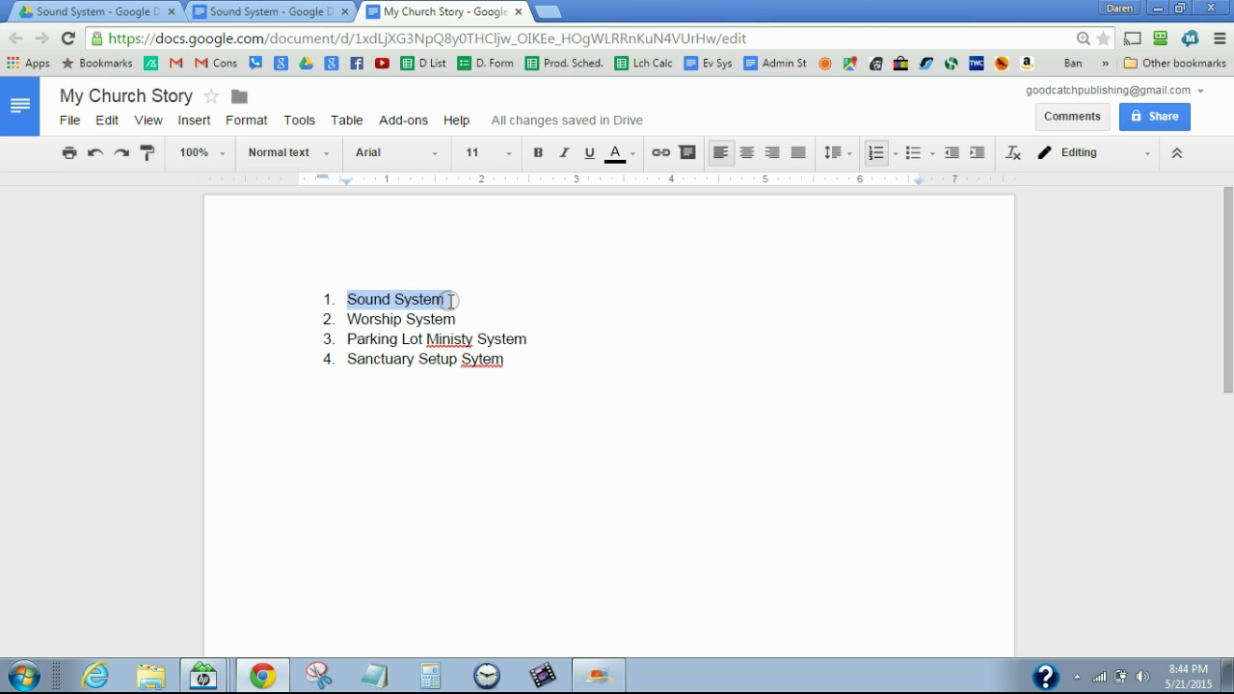
Link the 'Sound System' item to the copied document URL and follow the link
left_click(658, 151)
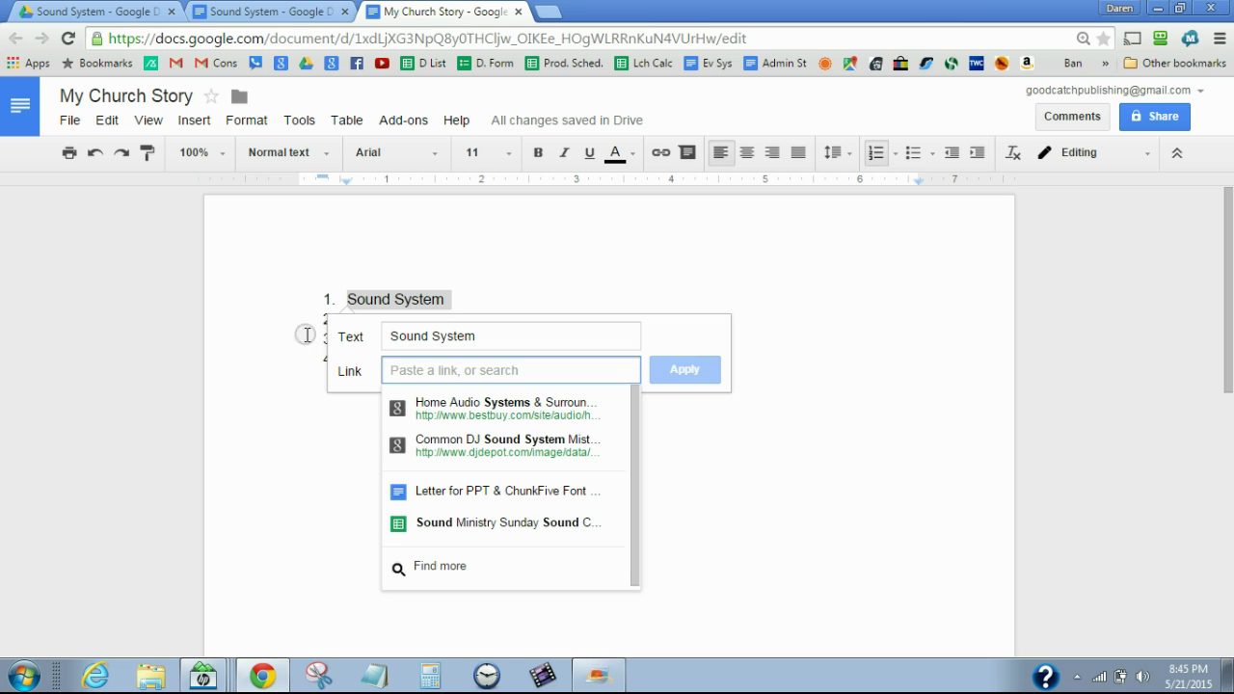
left_click(249, 15)
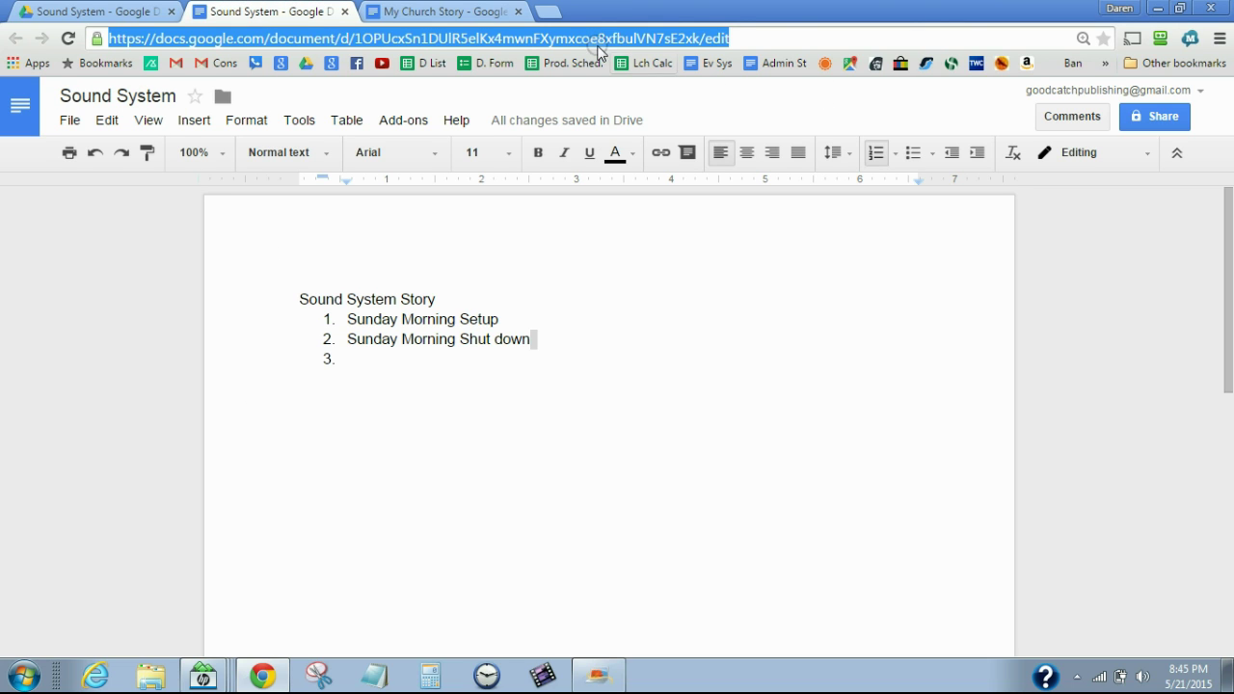
left_click(438, 15)
left_click(413, 363)
key("ctrl+v")
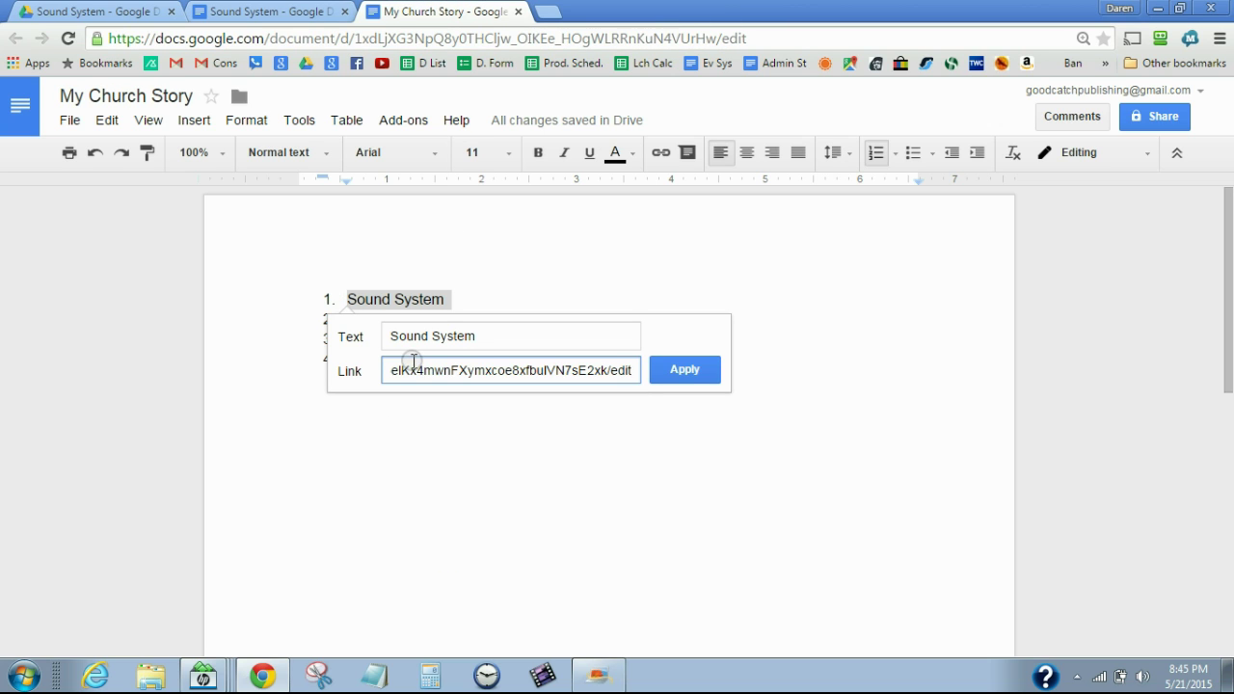
left_click(687, 371)
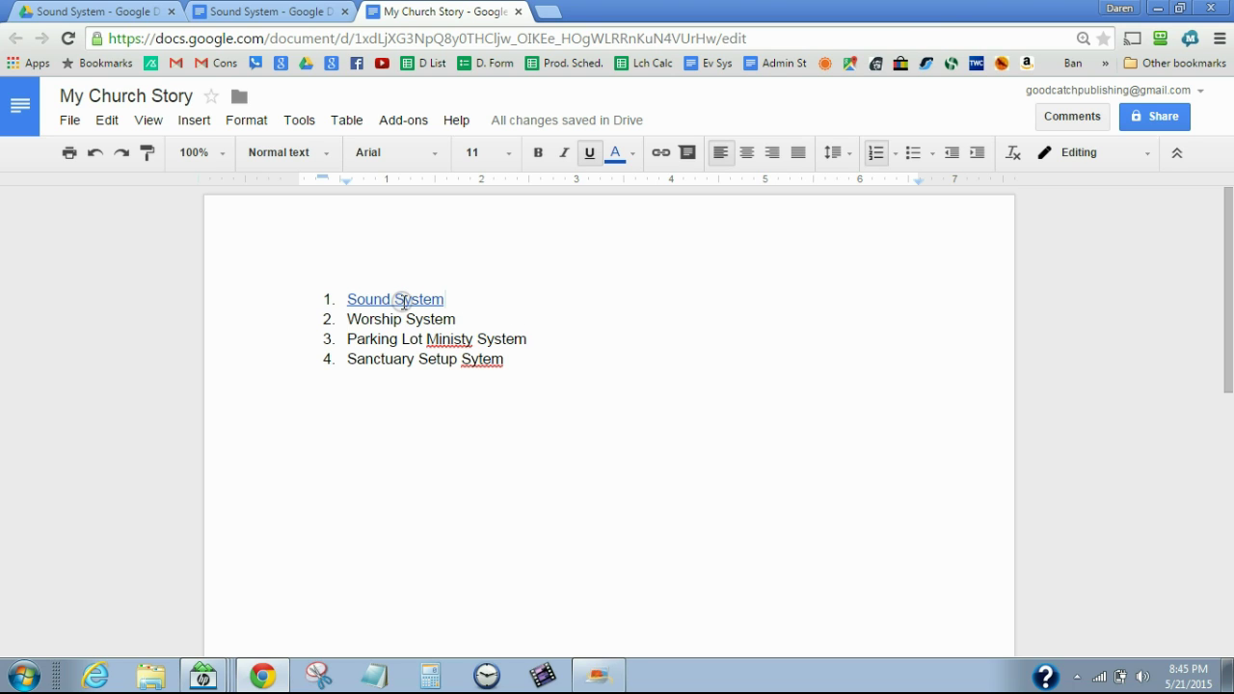
left_click(403, 300)
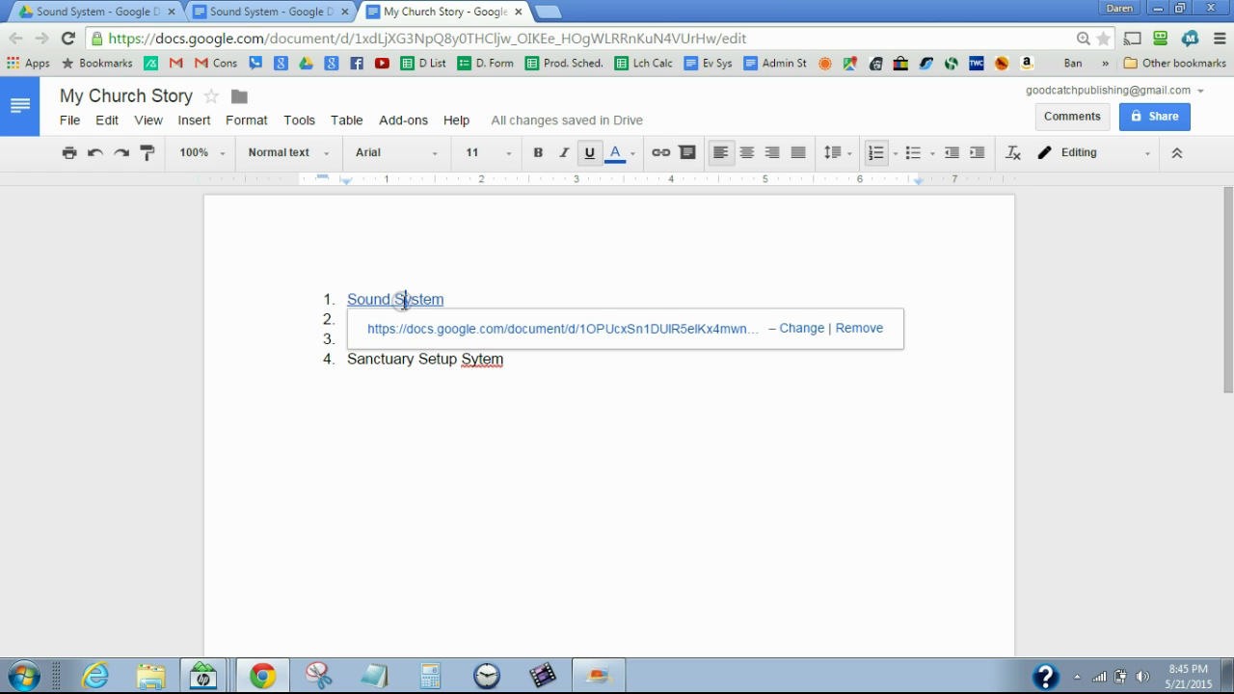
left_click(429, 331)
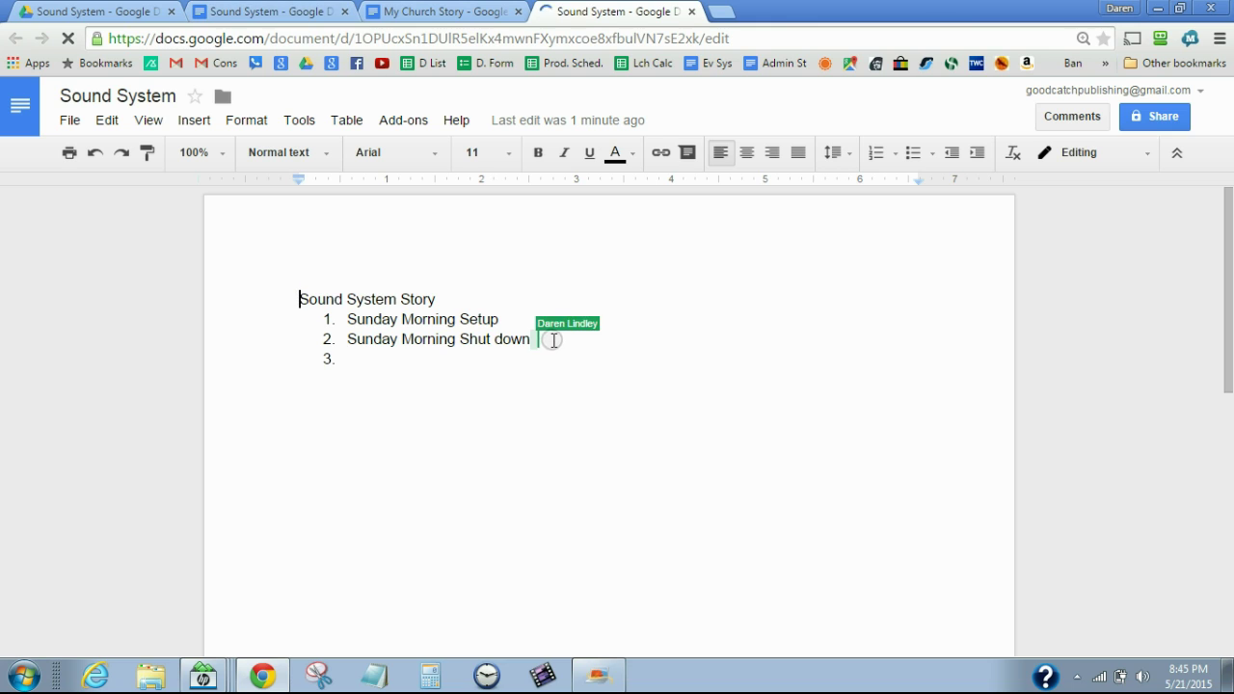
Close the duplicate Sound System tab and extend item 1 to 'Sunday Morning Setup Check List'
left_click(346, 12)
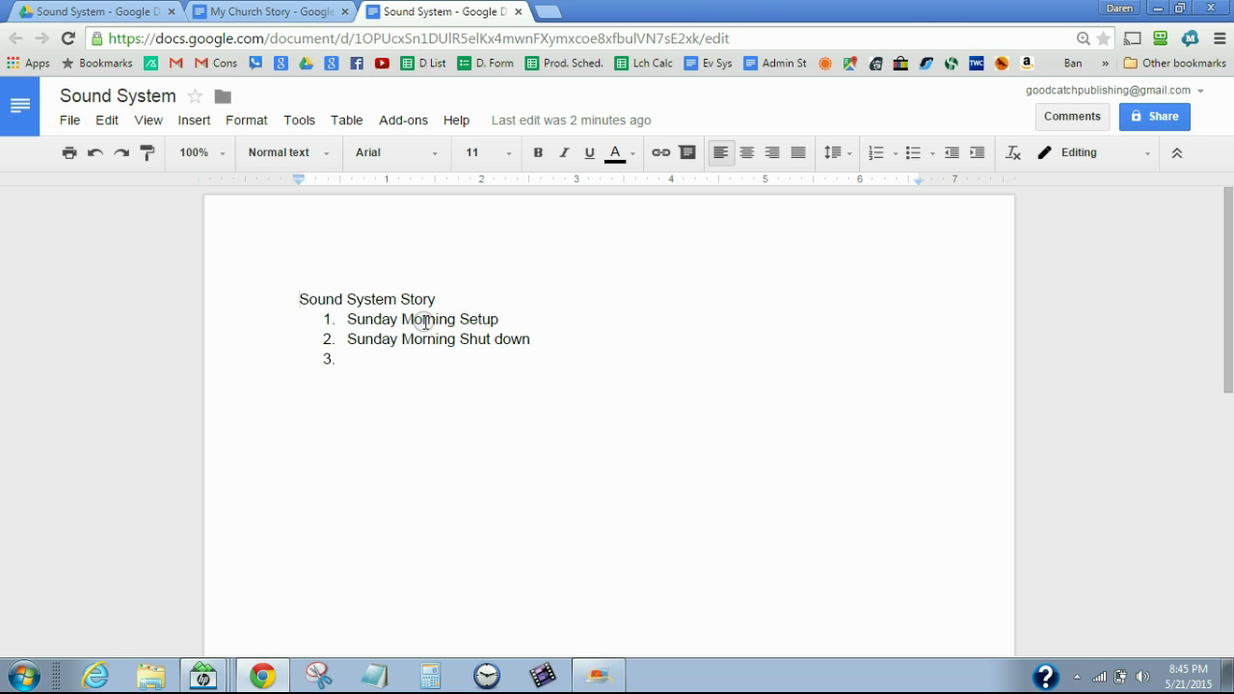
left_click(499, 319)
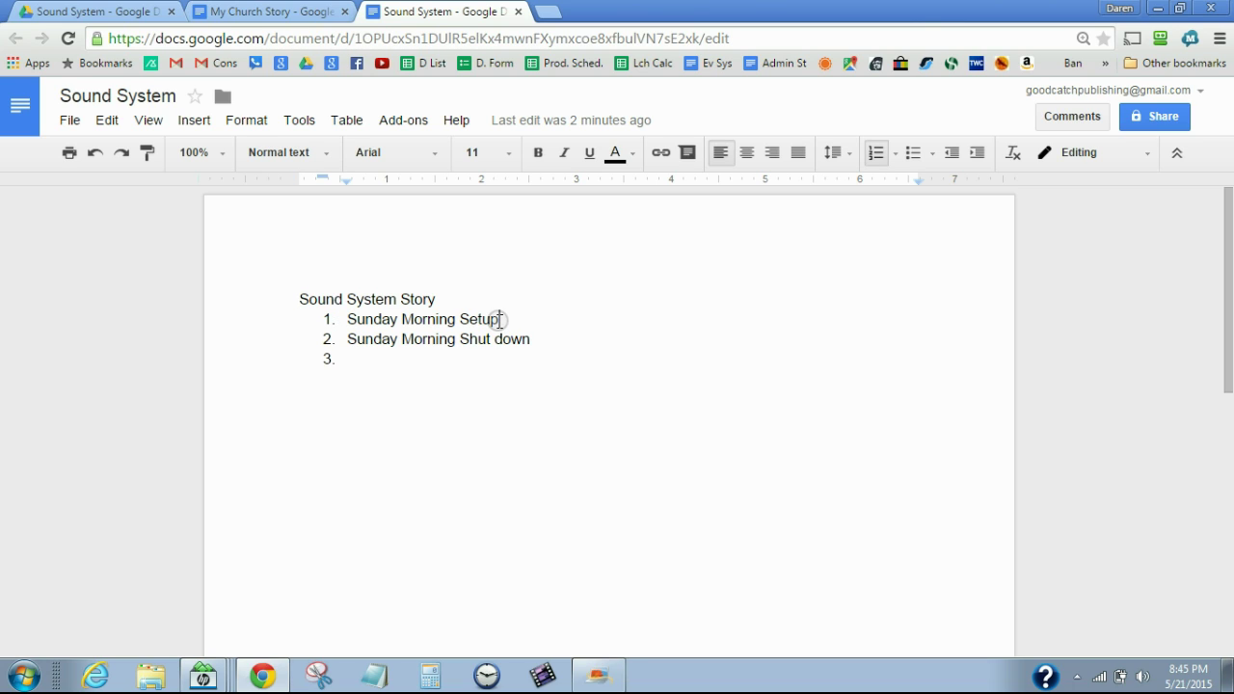
type("Check ")
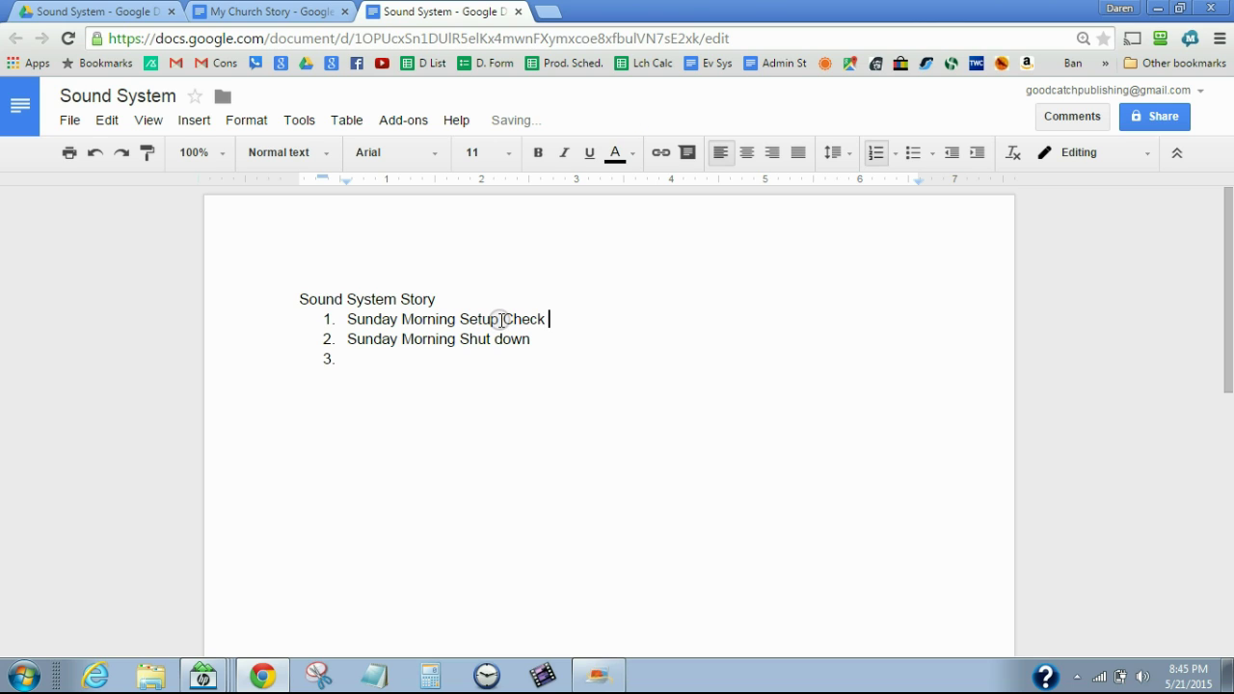
type("List")
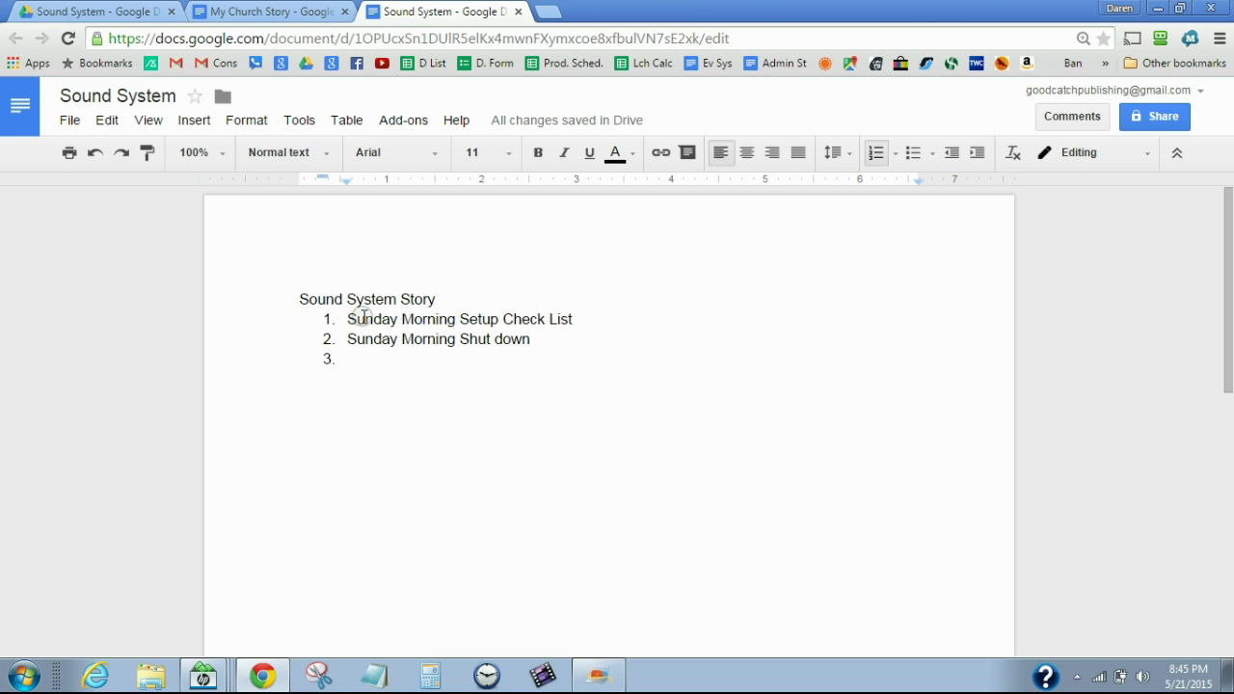
left_click(446, 299)
Under the heading, add a thank-you line for serving the kingdom ending 'What you do is important!'
key("Return")
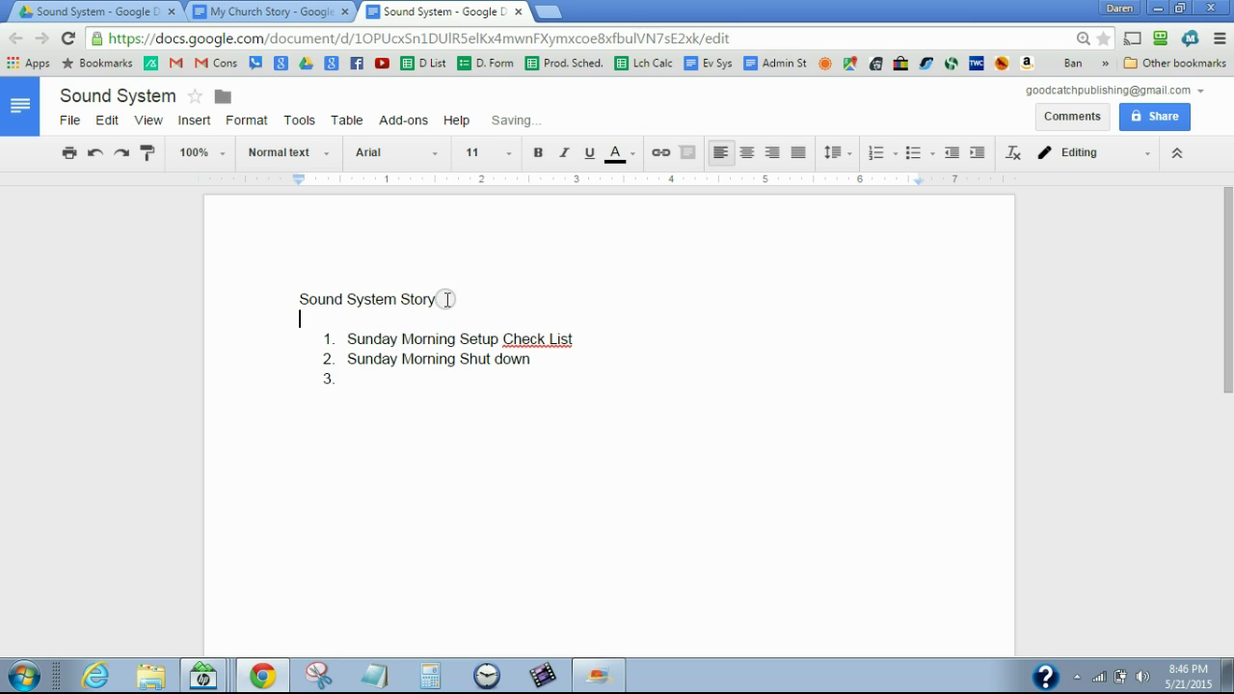
type("sunda")
key("BackSpace")
key("BackSpace")
key("BackSpace")
key("BackSpace")
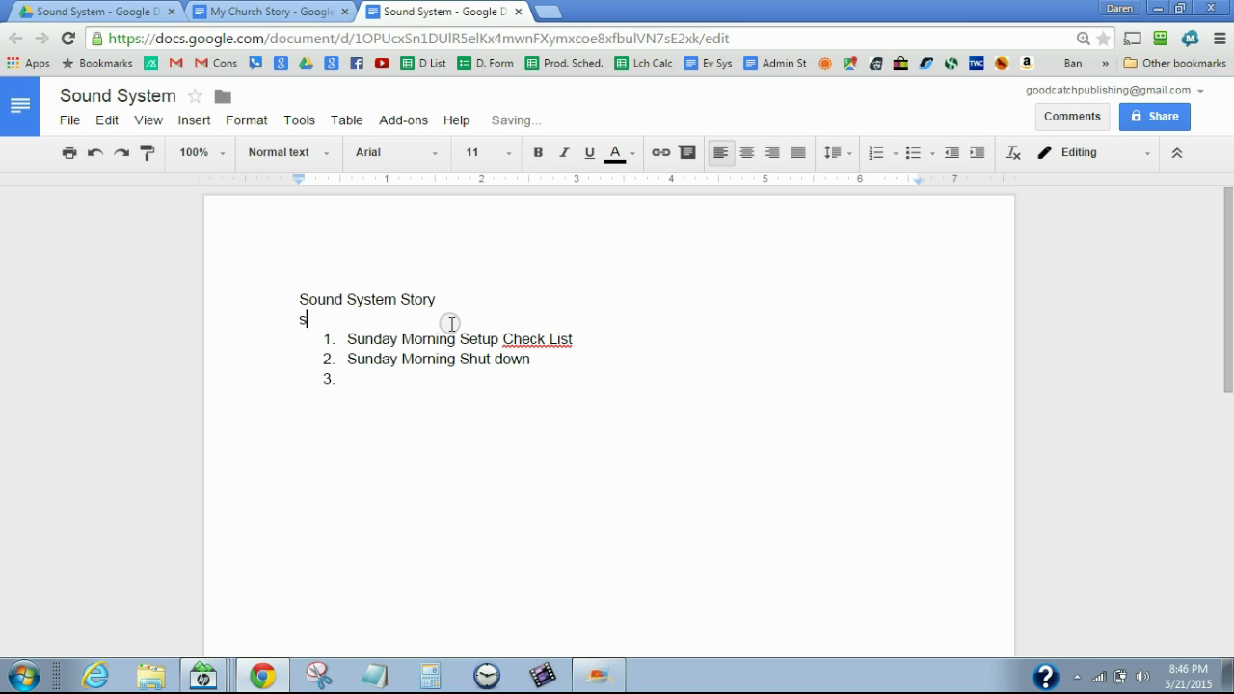
key("BackSpace")
type("Thank you")
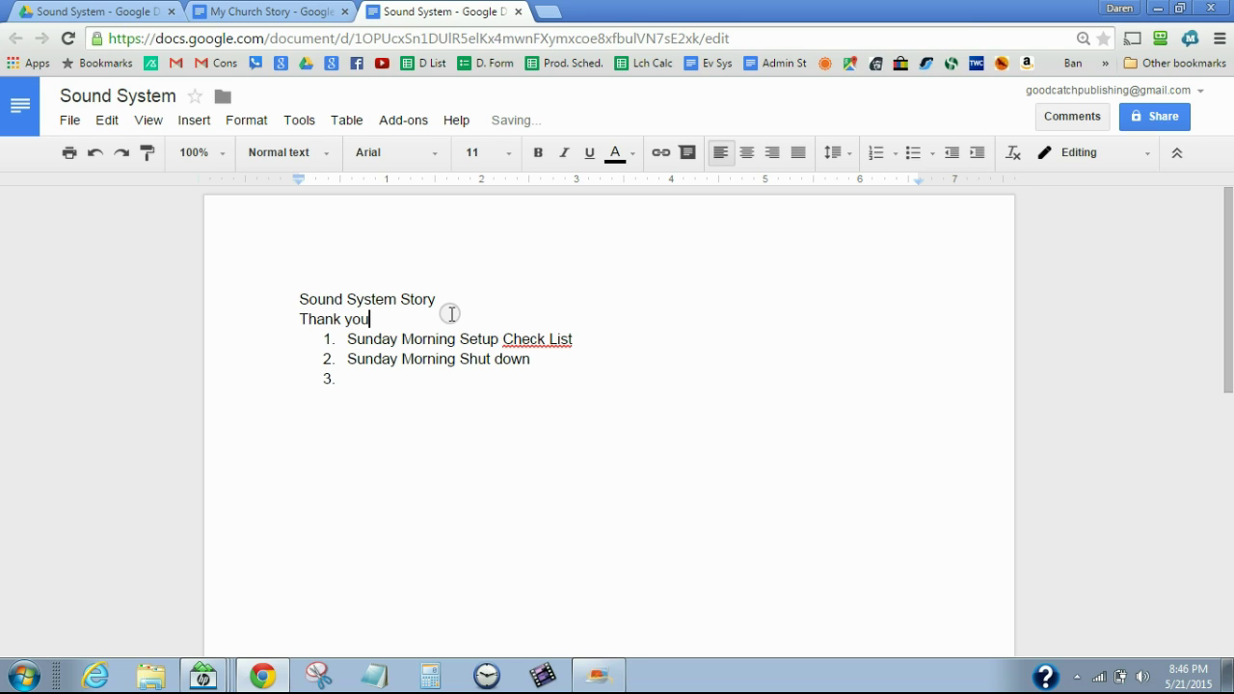
type(" for your roll in the")
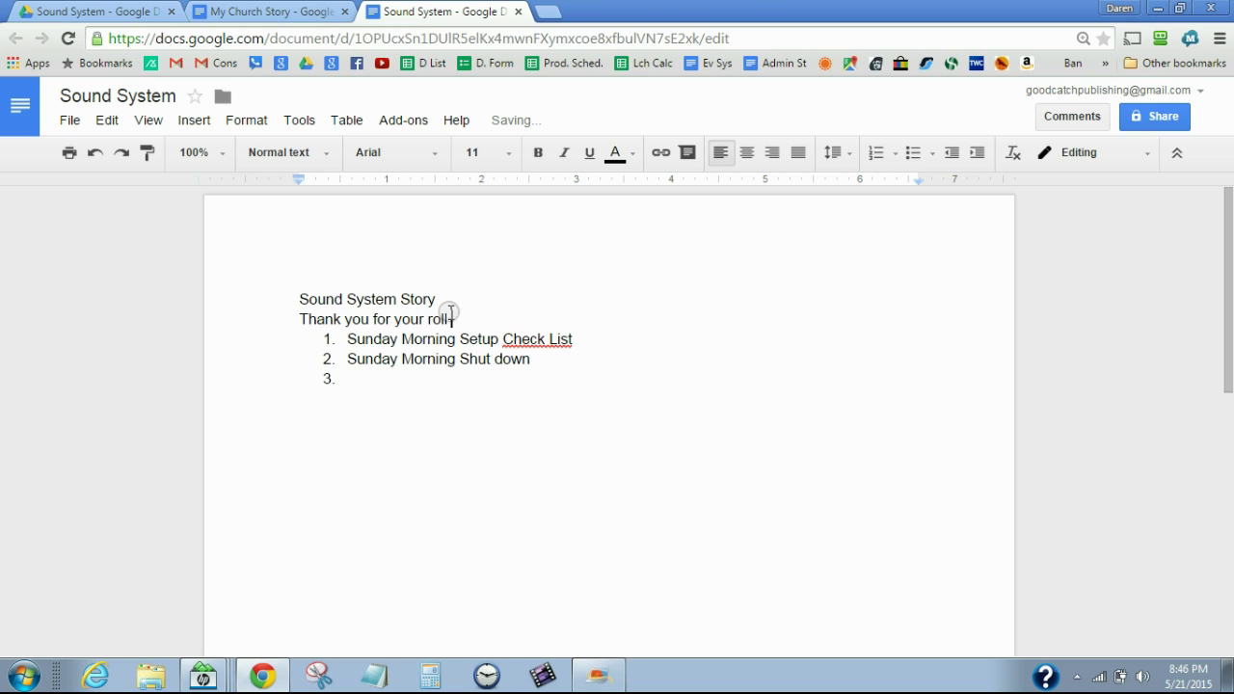
key("BackSpace")
key("BackSpace")
key("BackSpace")
key("BackSpace")
key("BackSpace")
type("n serving")
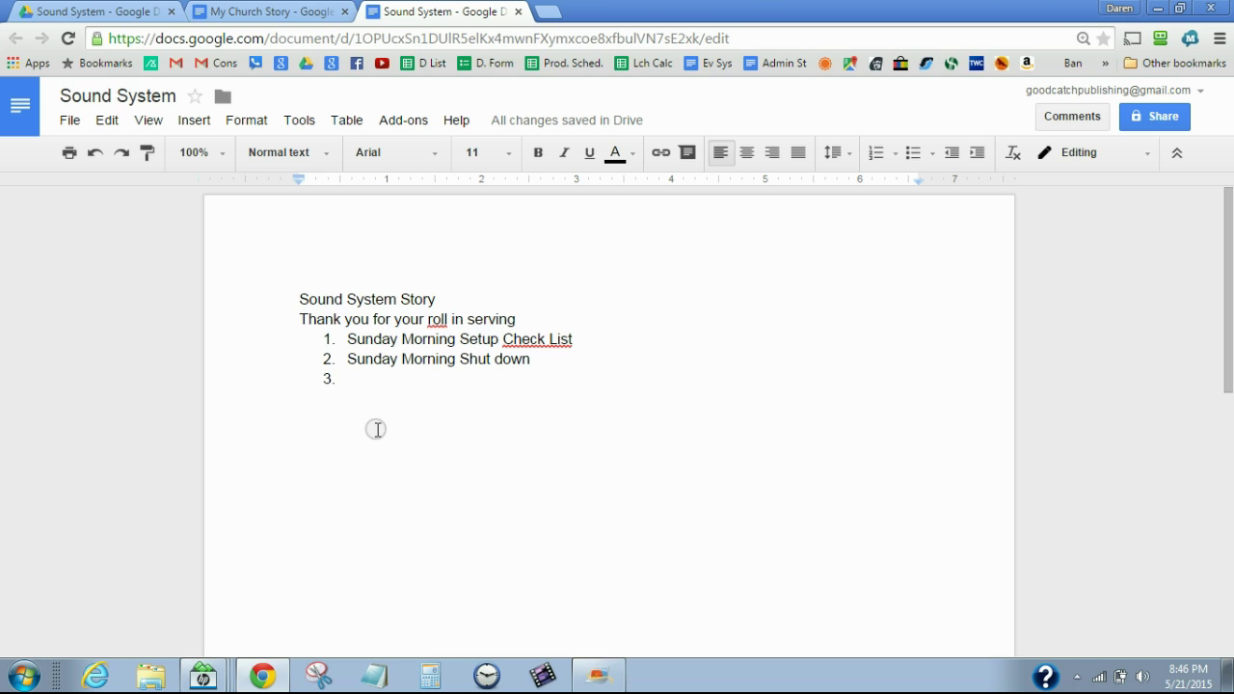
type("the kingdomn")
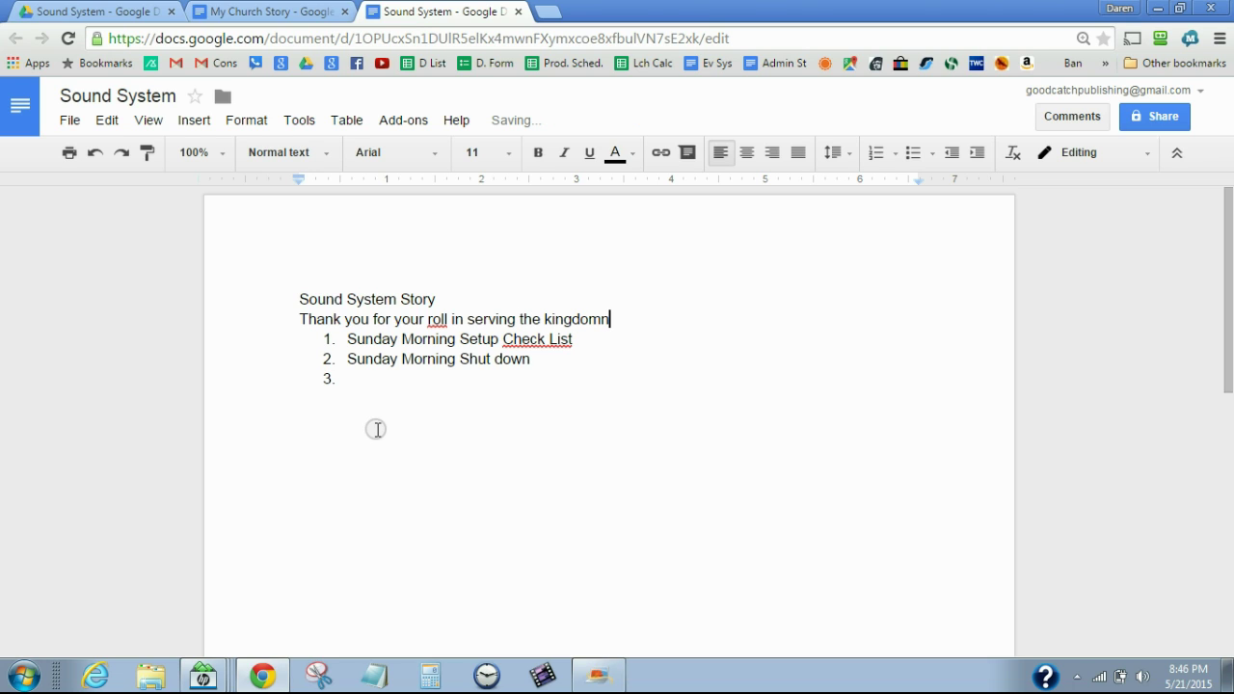
key("BackSpace")
type(". What you do is ")
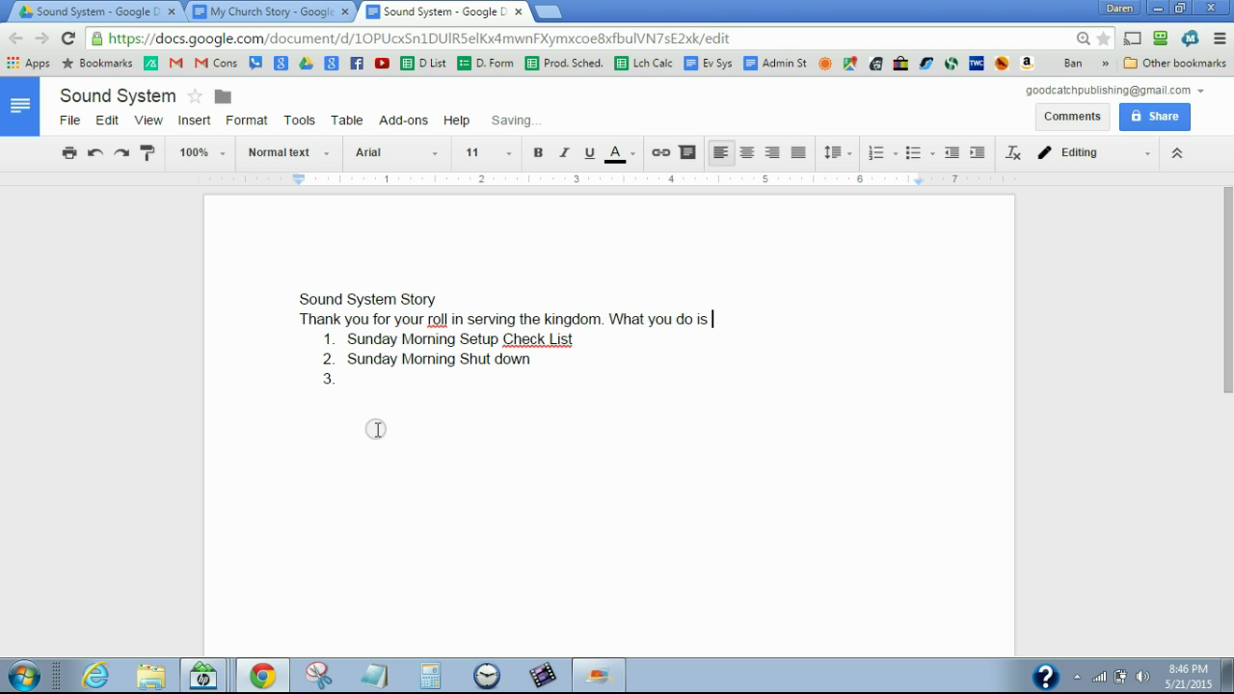
type("important!")
Add a line asking volunteers to arrive 45 minutes prior to the service
key("Return")
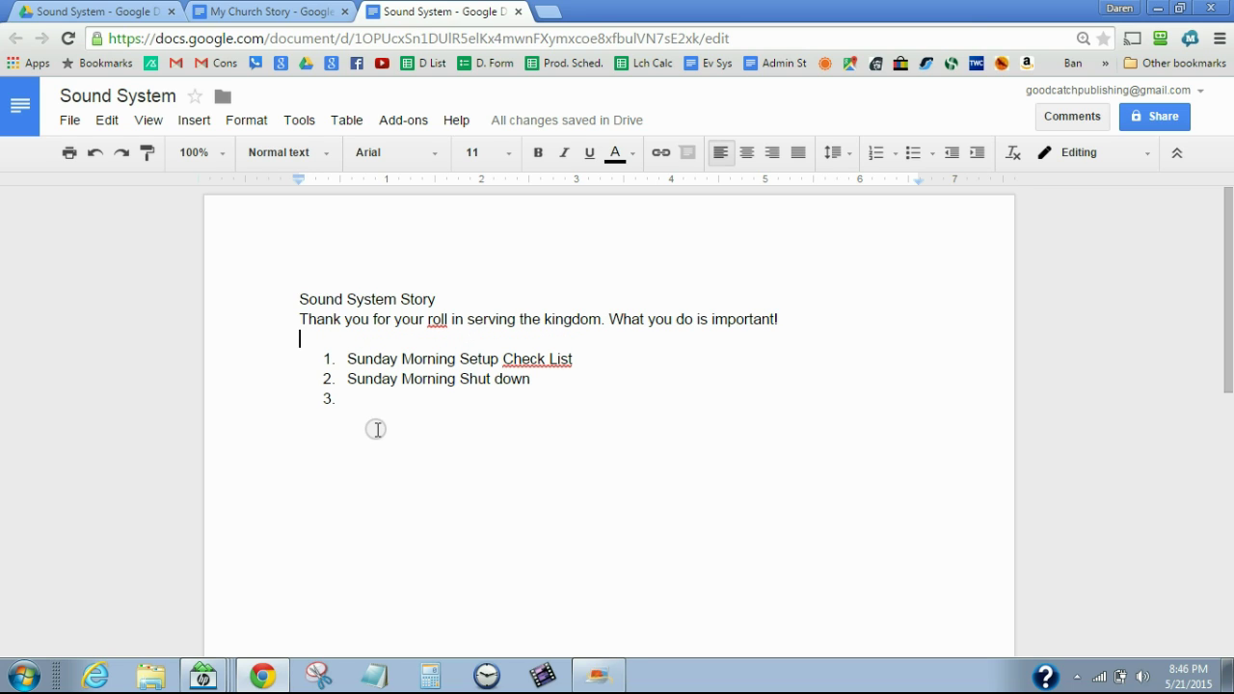
type("Sunday we ask that you  arrive 45 minutes prior to the service.")
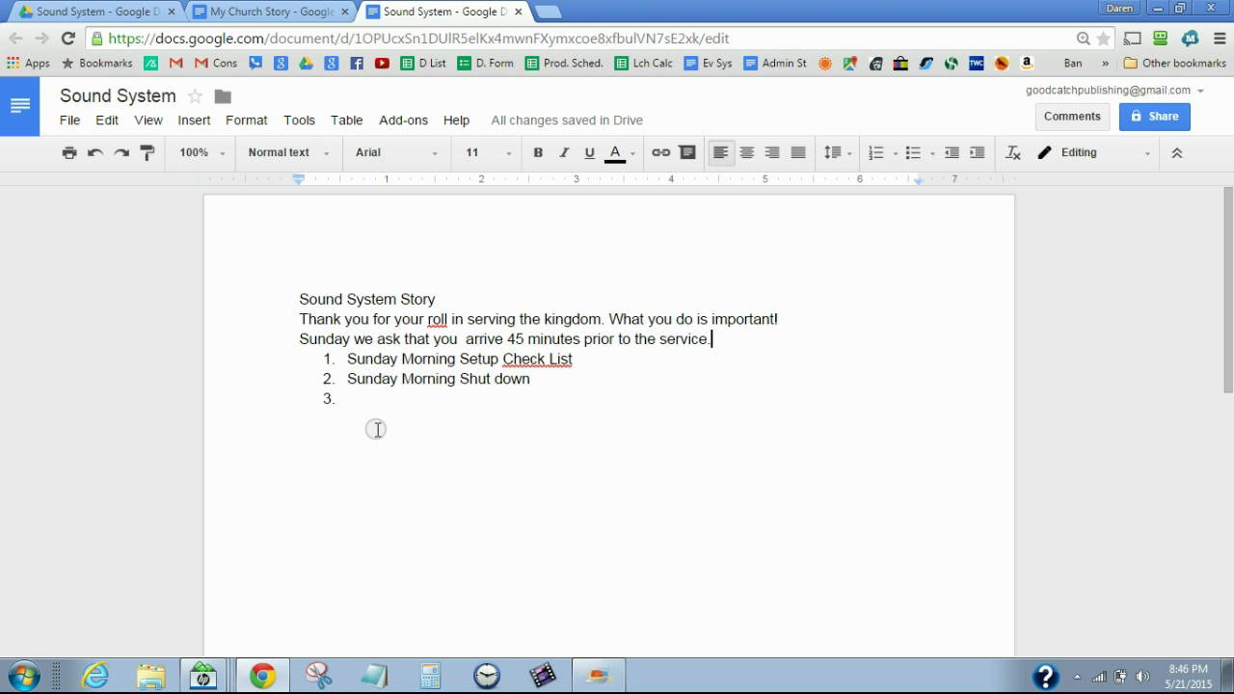
Add 'Then please execute the Sunday Morning Setup Check List.'
key("Return")
type("Then ples")
key("BackSpace")
type("ase execute the Sunday Morning Ste")
key("BackSpace")
key("BackSpace")
type("etup Checklist.")
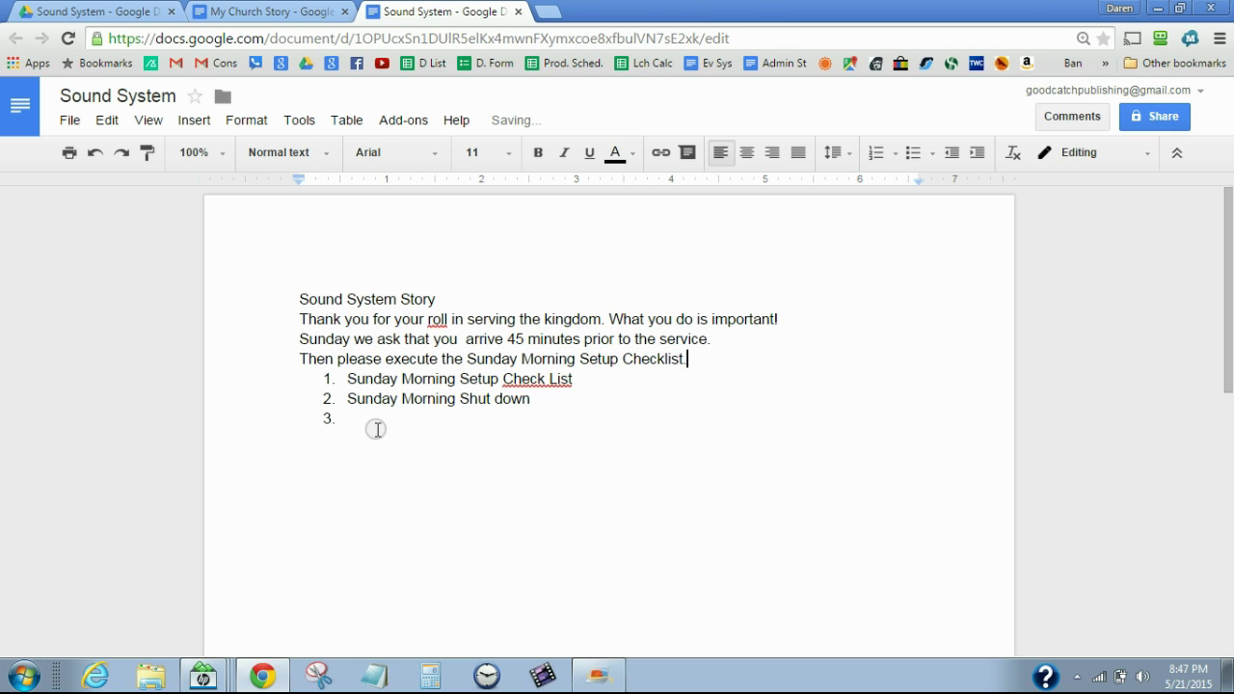
left_click(669, 358)
key("BackSpace")
type("L")
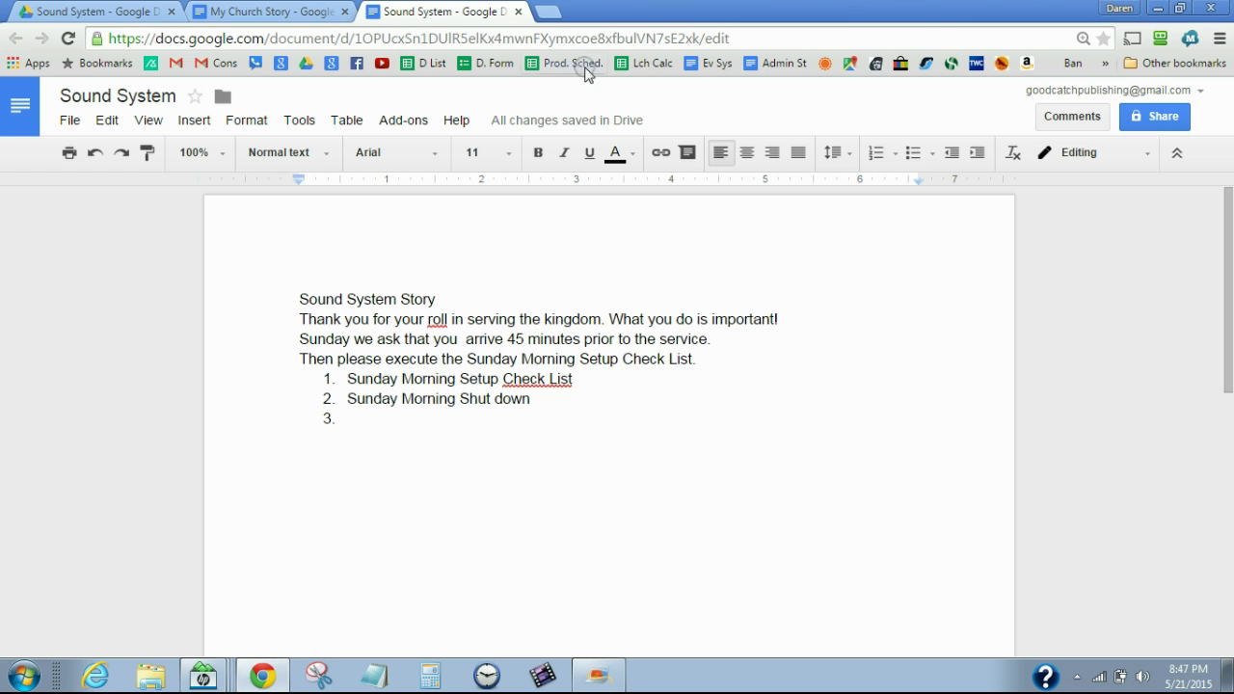
Go to the Sound System folder under Sample Church System and create a new Google Form there
left_click(100, 16)
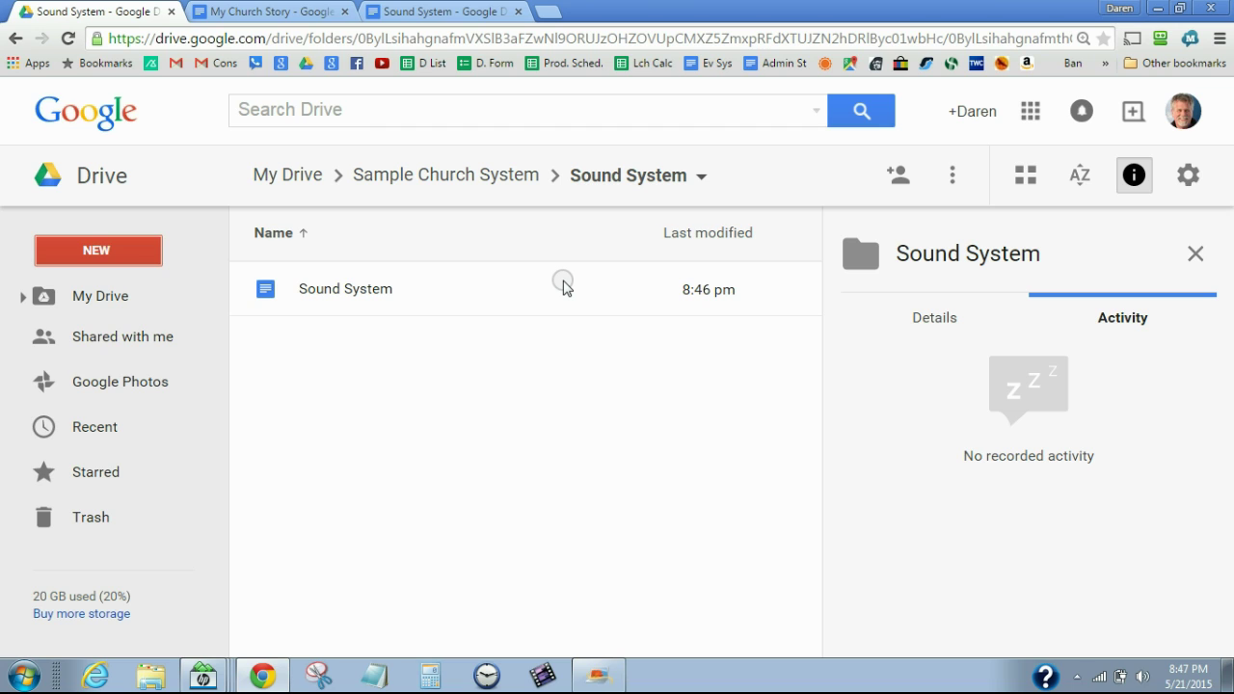
left_click(392, 180)
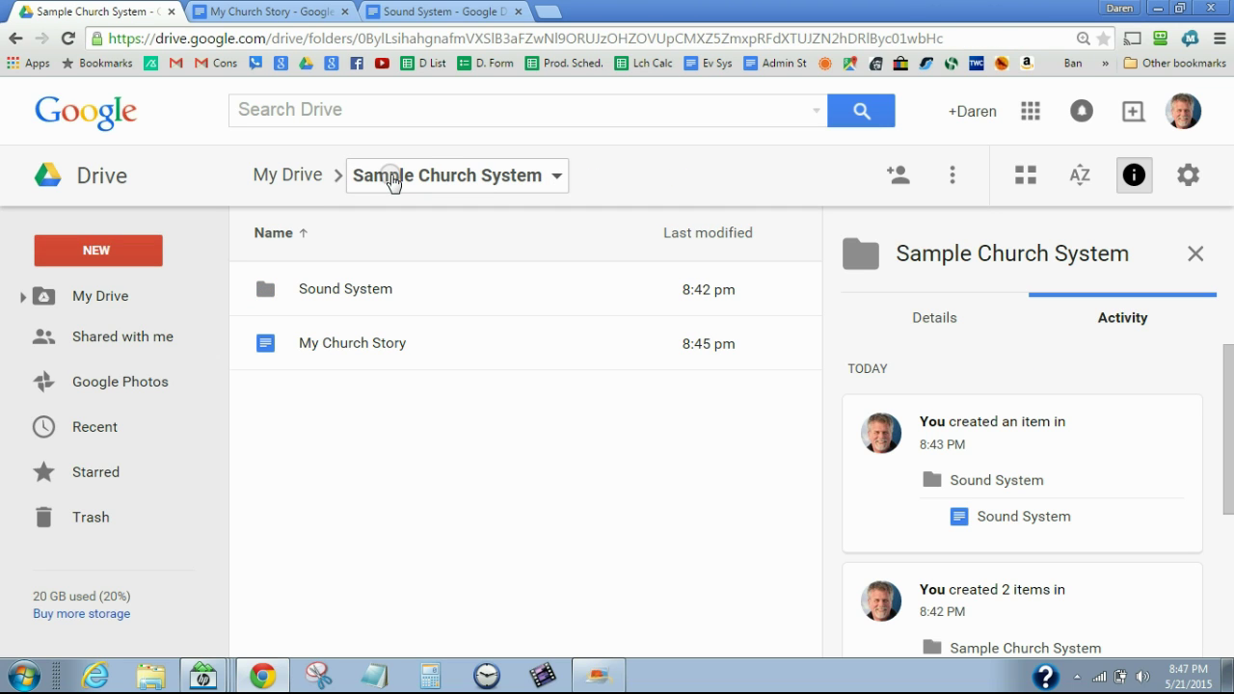
double_click(316, 291)
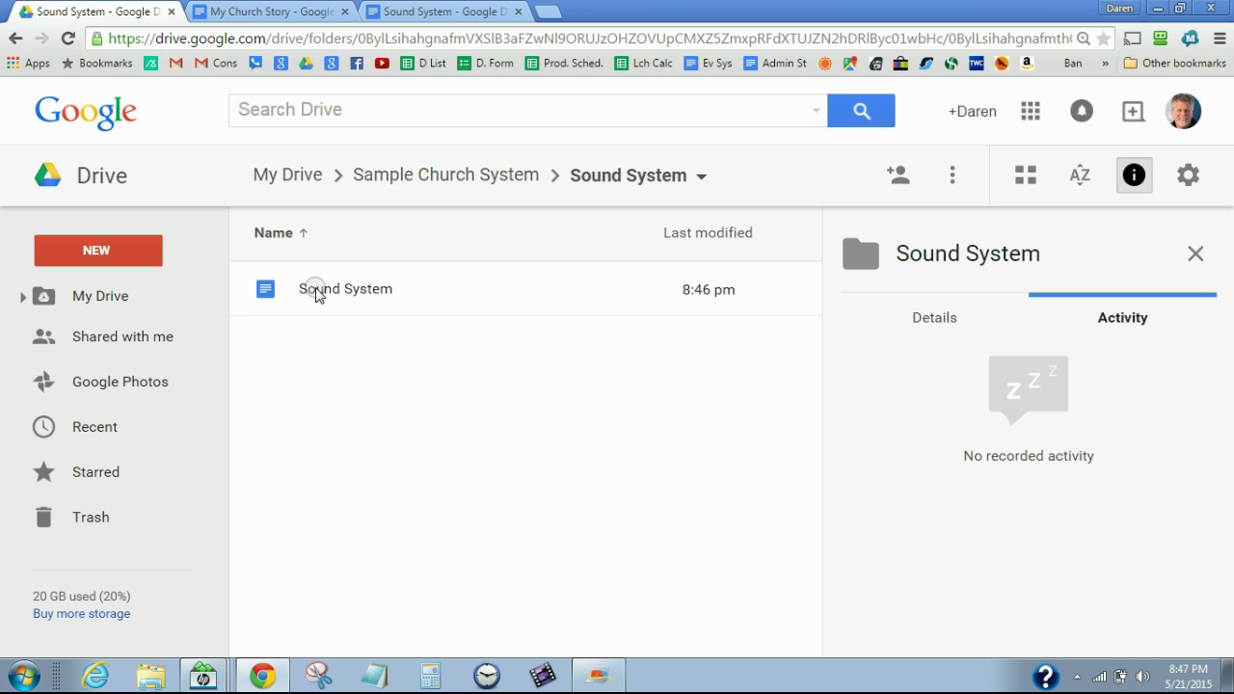
left_click(116, 253)
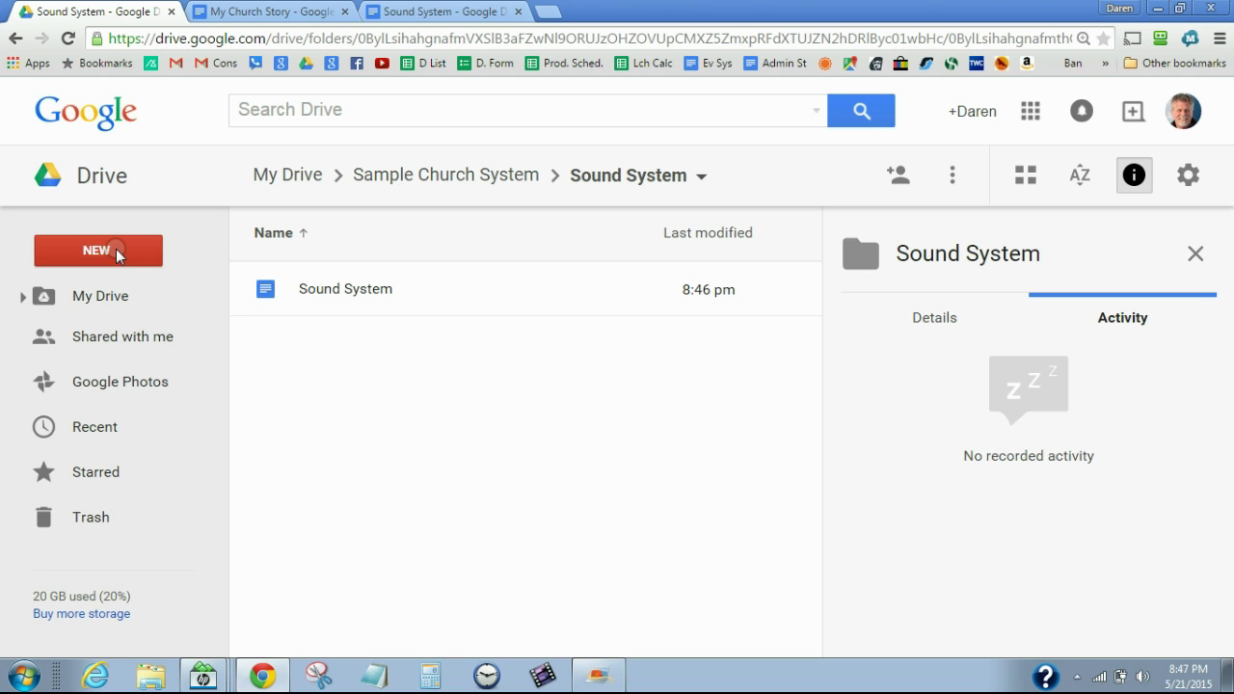
left_click(117, 252)
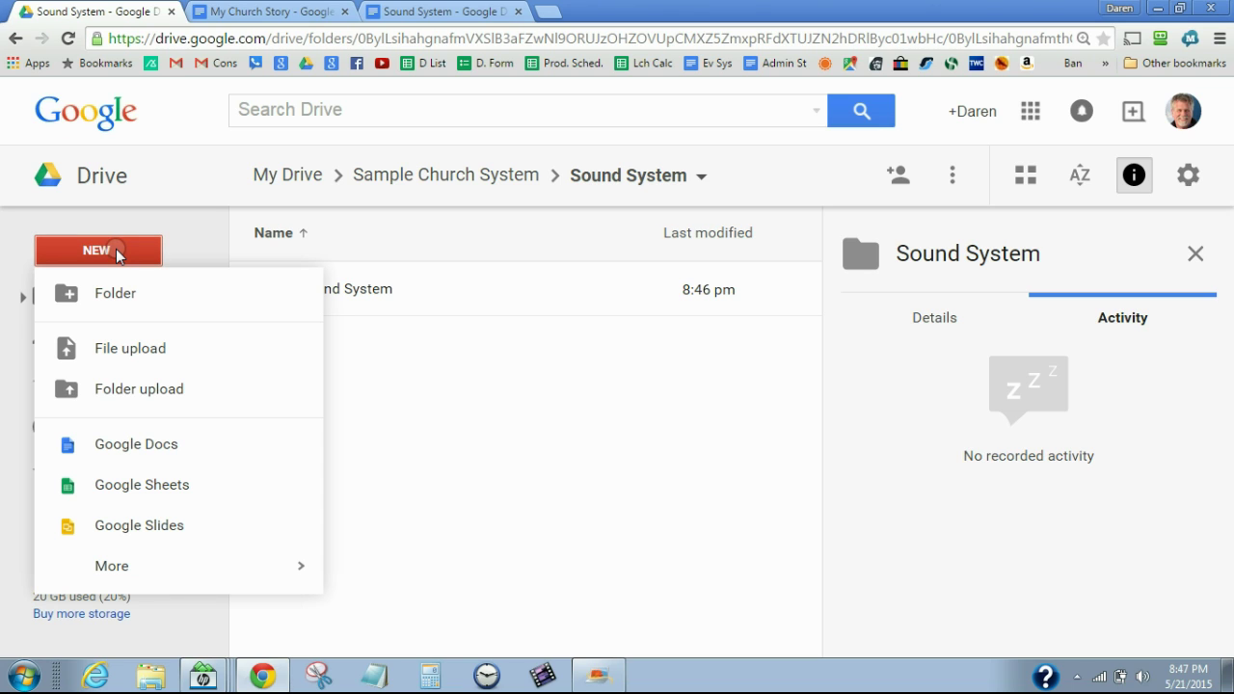
mouse_move(121, 566)
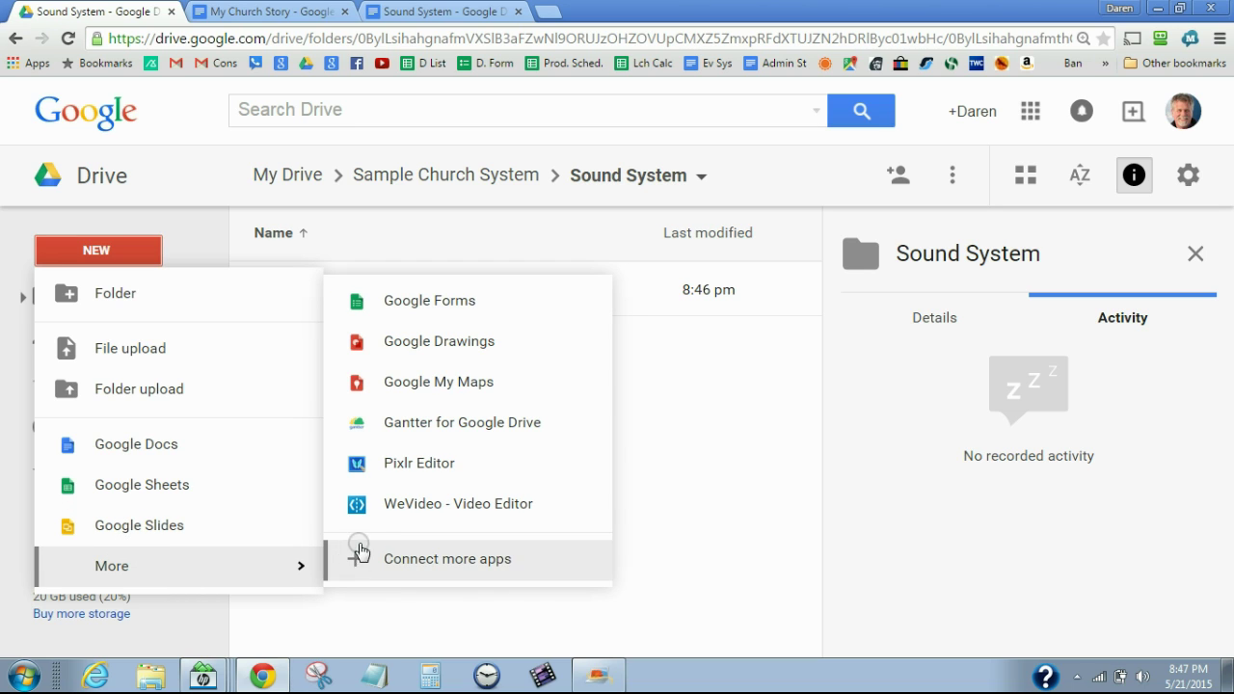
left_click(406, 303)
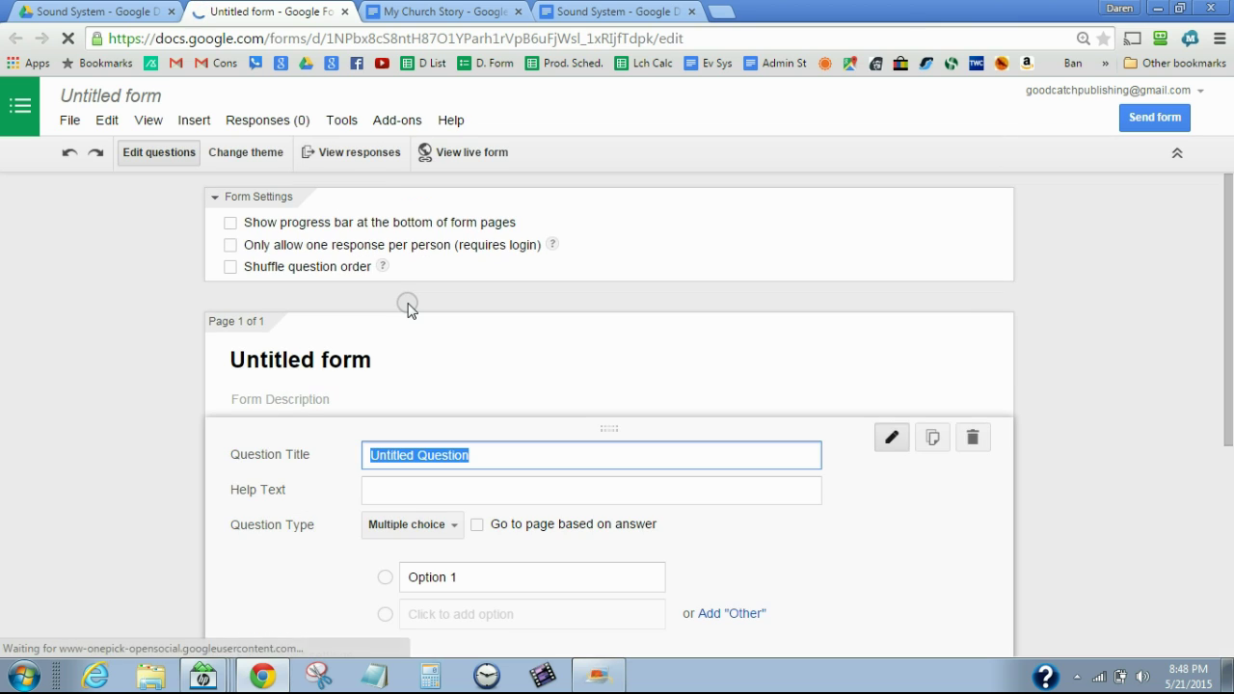
Rename the untitled form to 'Sunday Morning Sound Check List'
left_click(159, 97)
type("S")
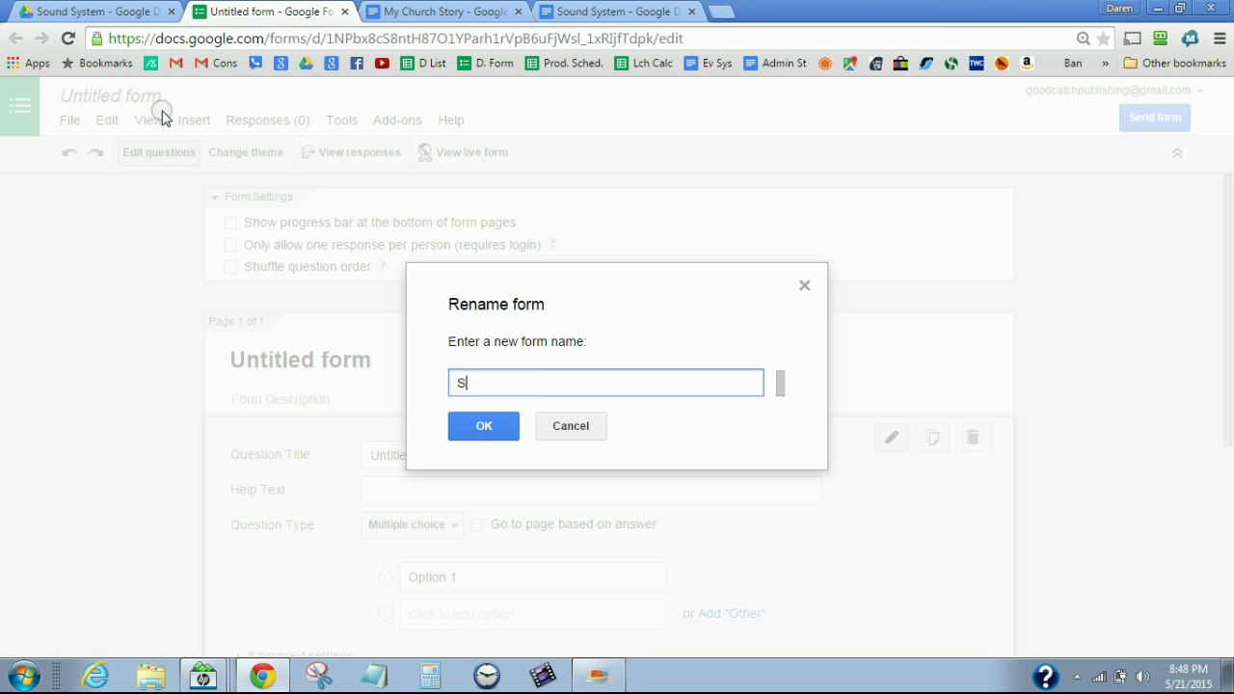
type("unday Morning Sounds")
key("BackSpace")
key("BackSpace")
type("Checklis")
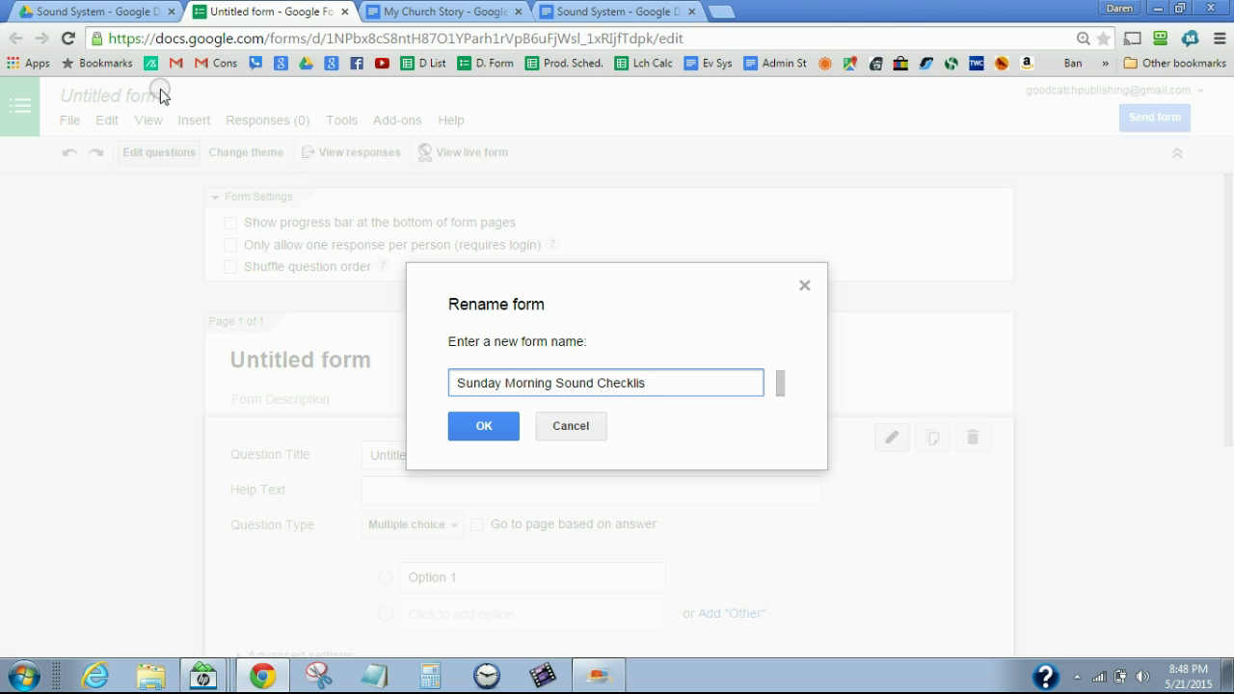
key("BackSpace")
key("BackSpace")
key("BackSpace")
type("List")
left_click(507, 432)
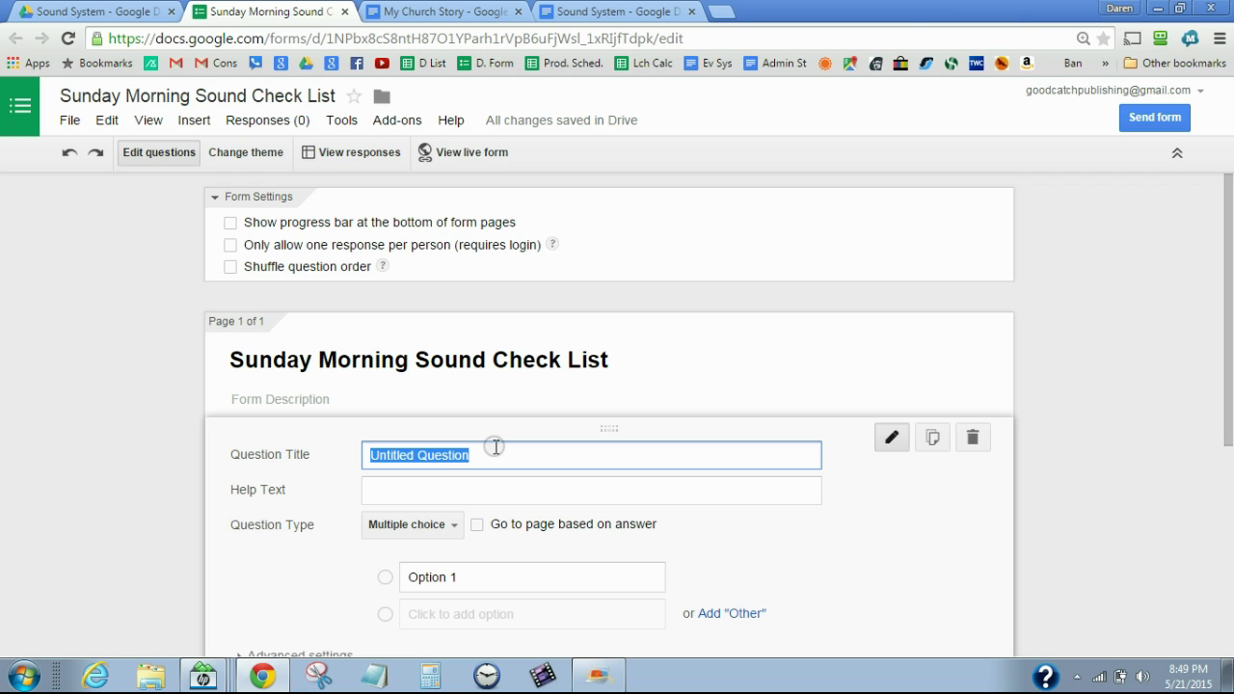
Create the checkbox question 'Power up Main Amp' with one option, 'Main amp is on'
type("Power up Main Amp")
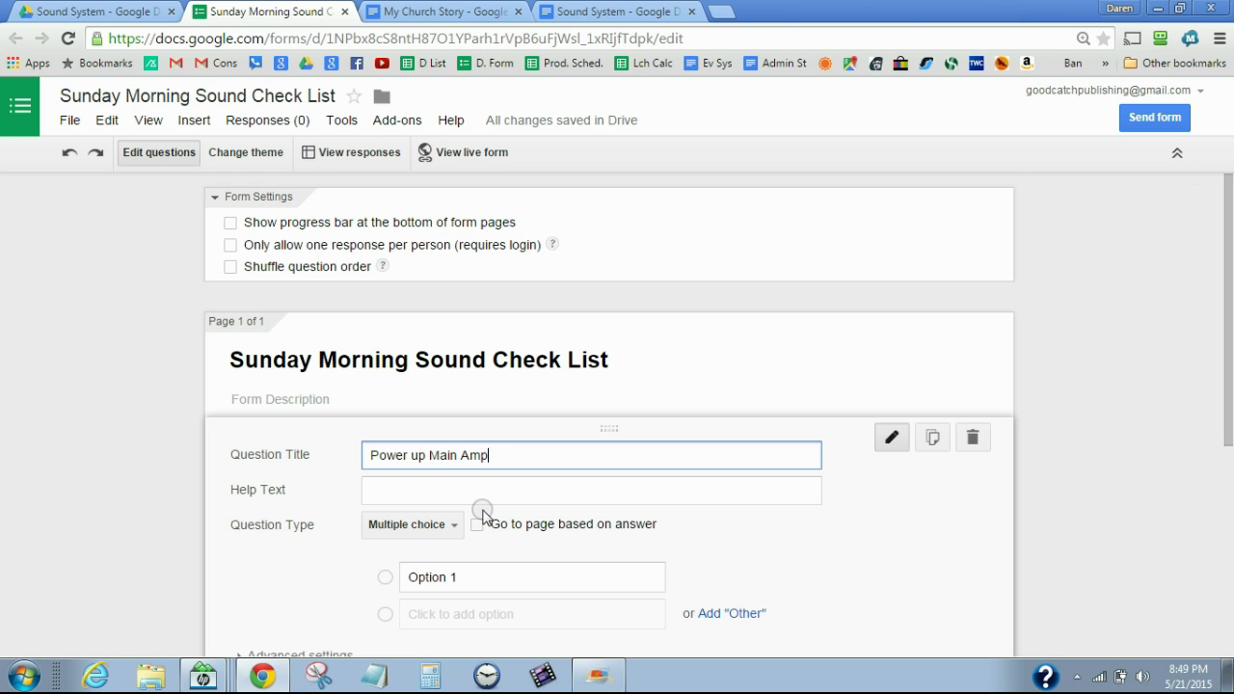
left_click(454, 526)
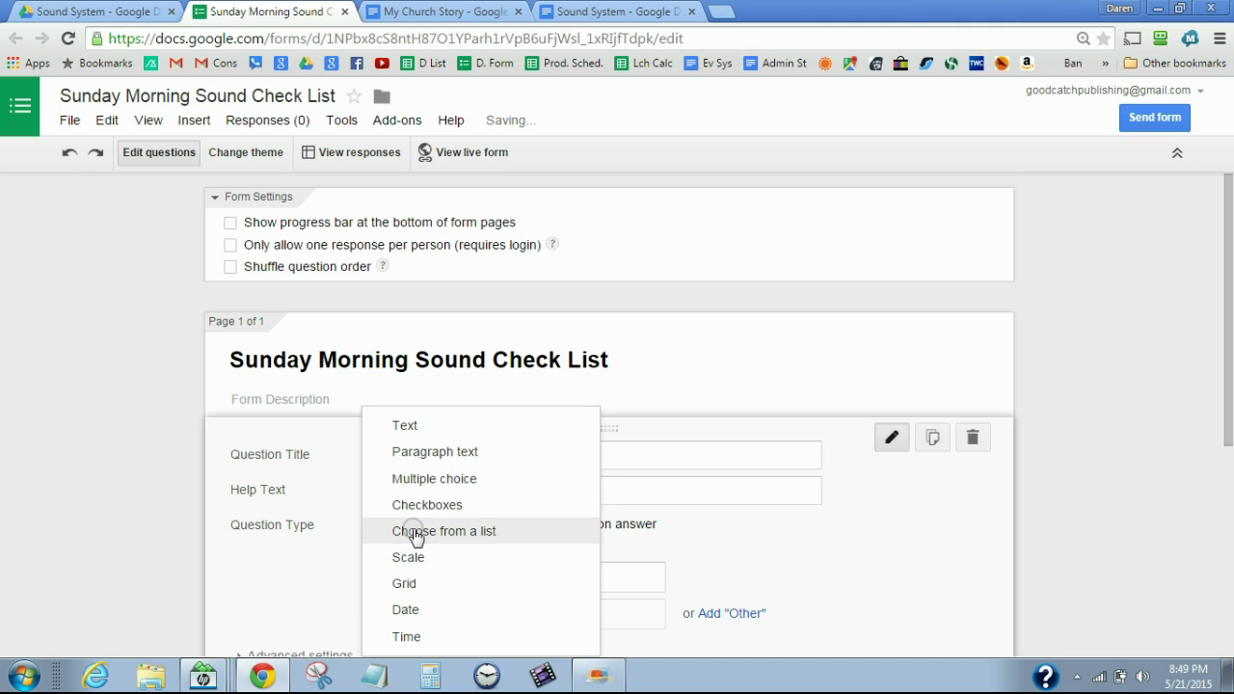
left_click(415, 504)
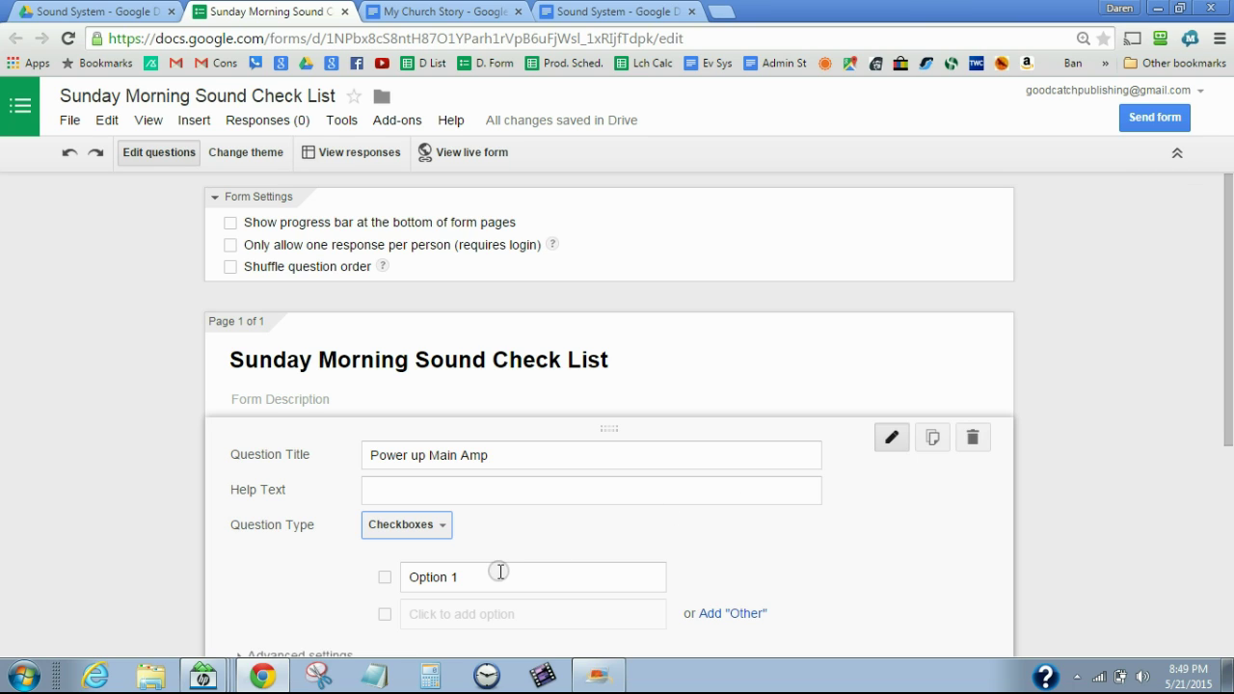
left_click(455, 581)
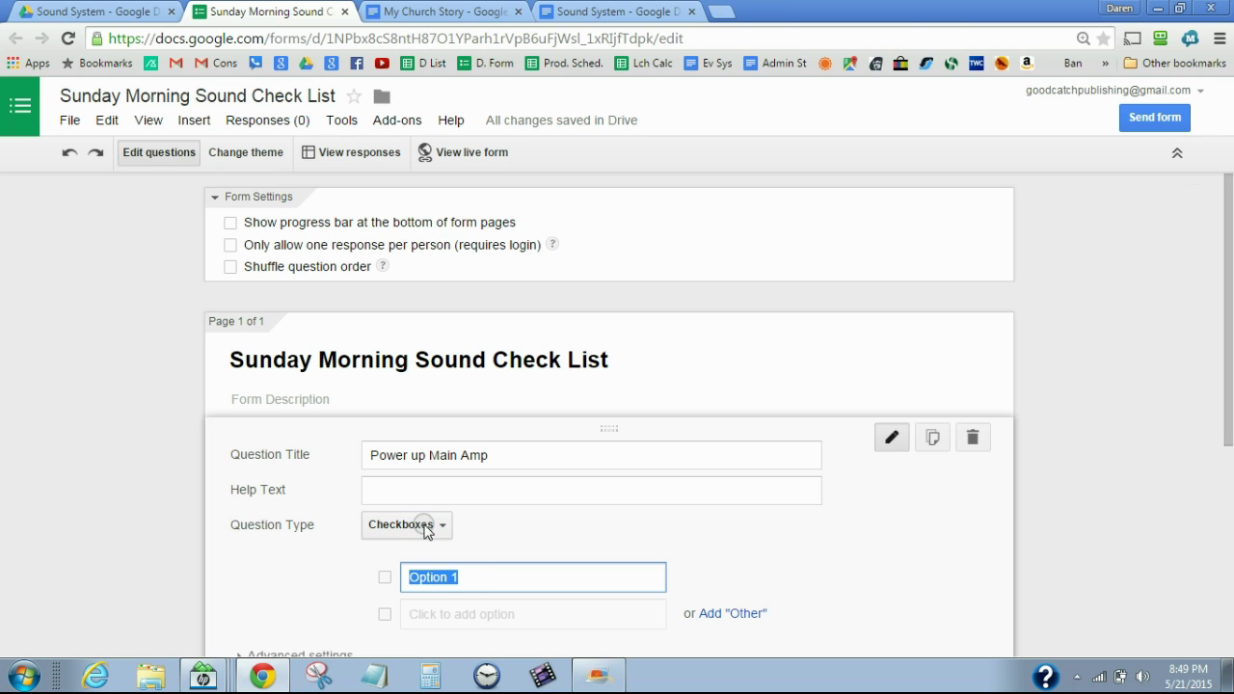
type("Main amp is On")
key("BackSpace")
key("BackSpace")
type("on")
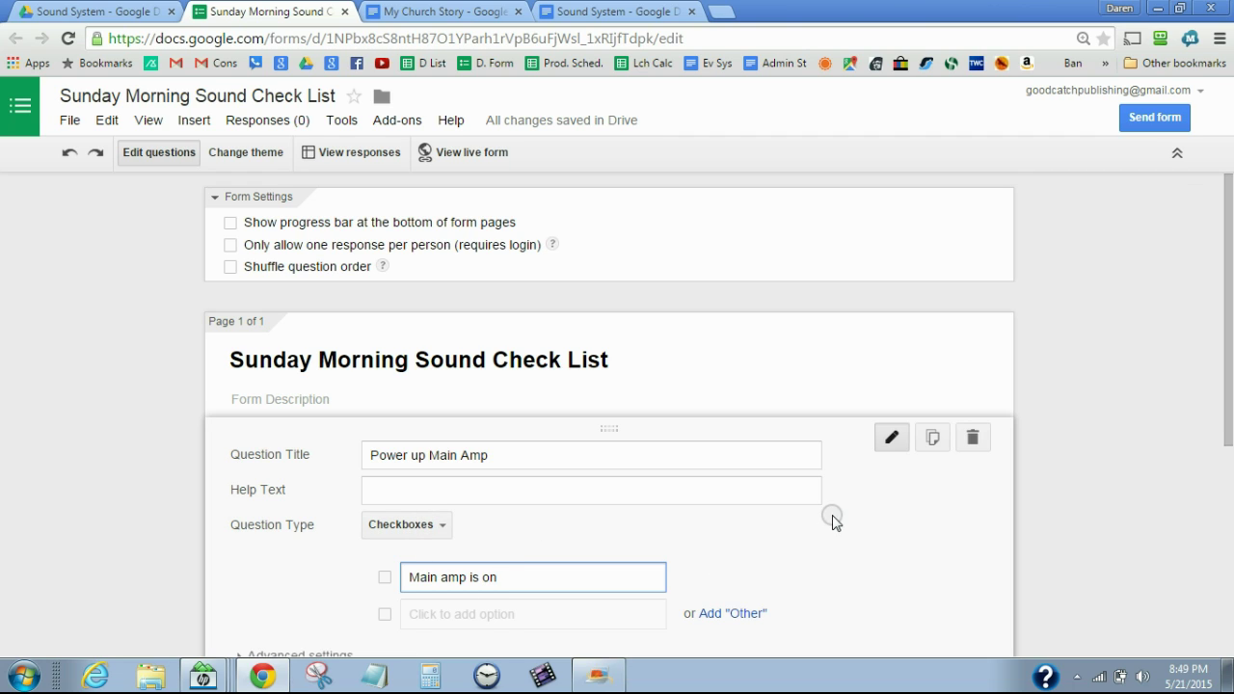
left_click_drag(1230, 453, 1230, 502)
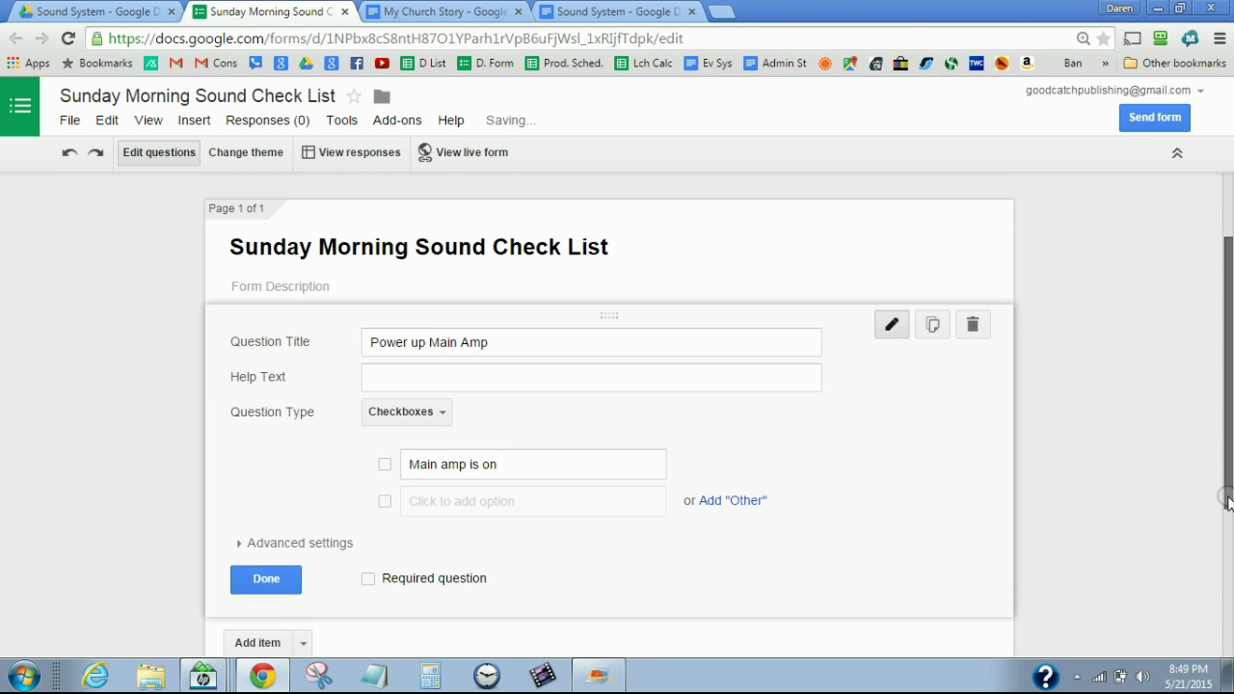
left_click(275, 582)
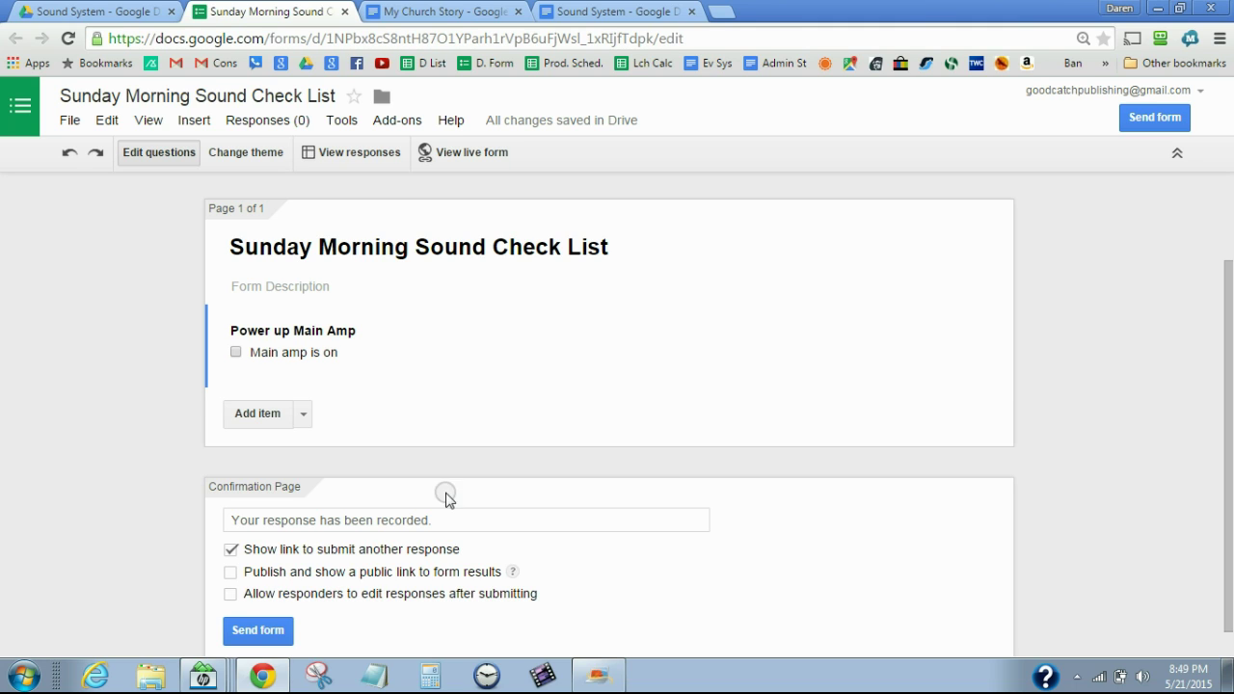
Add a second question titled 'Mics are on' and make it a checkbox question
left_click(274, 417)
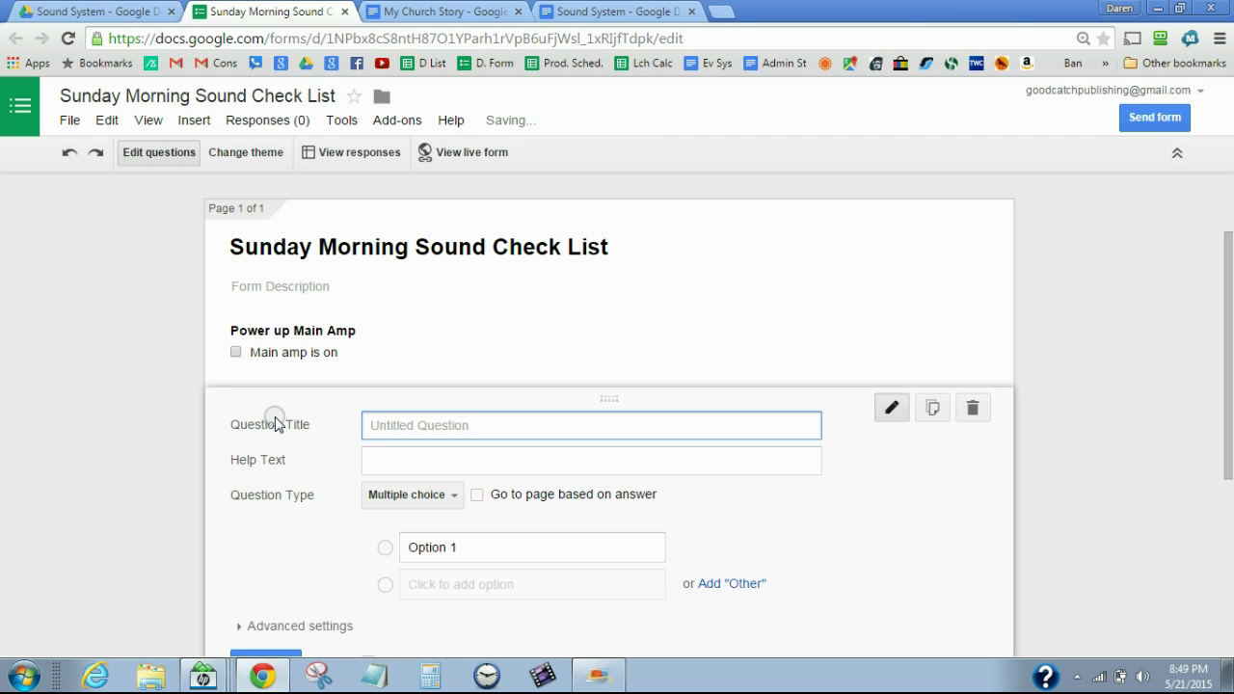
type("Mics")
type(" are up")
key("BackSpace")
key("BackSpace")
type("on")
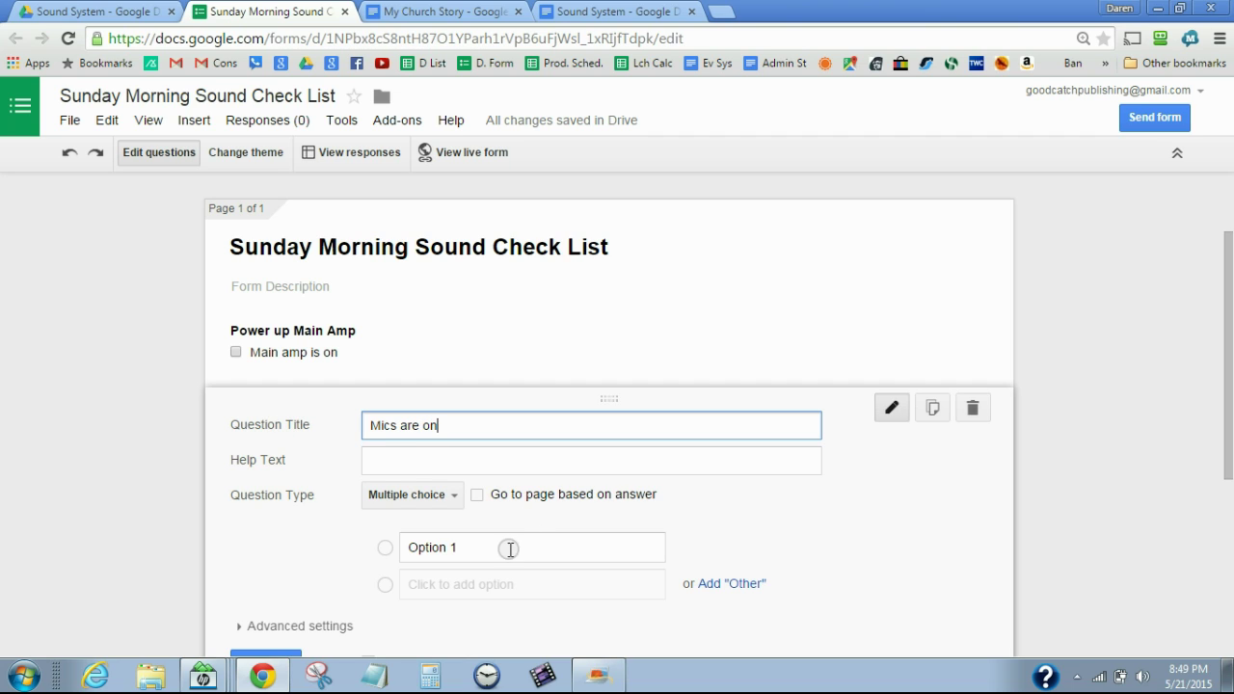
left_click(439, 495)
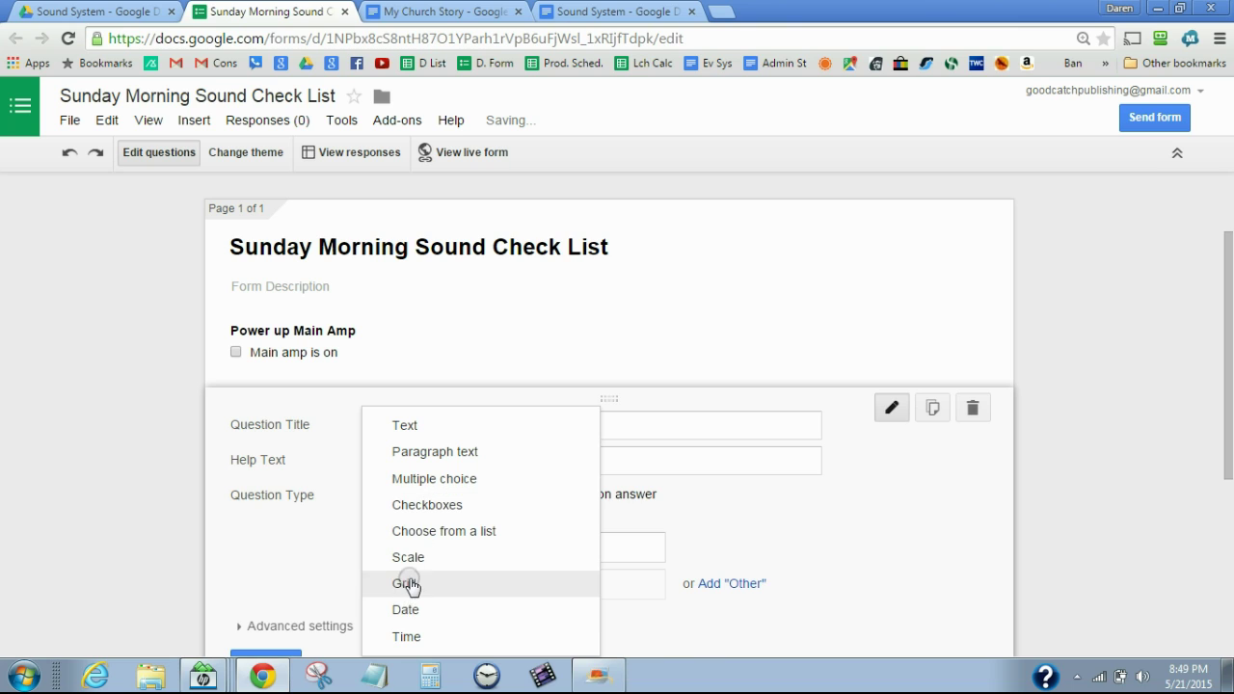
left_click(405, 507)
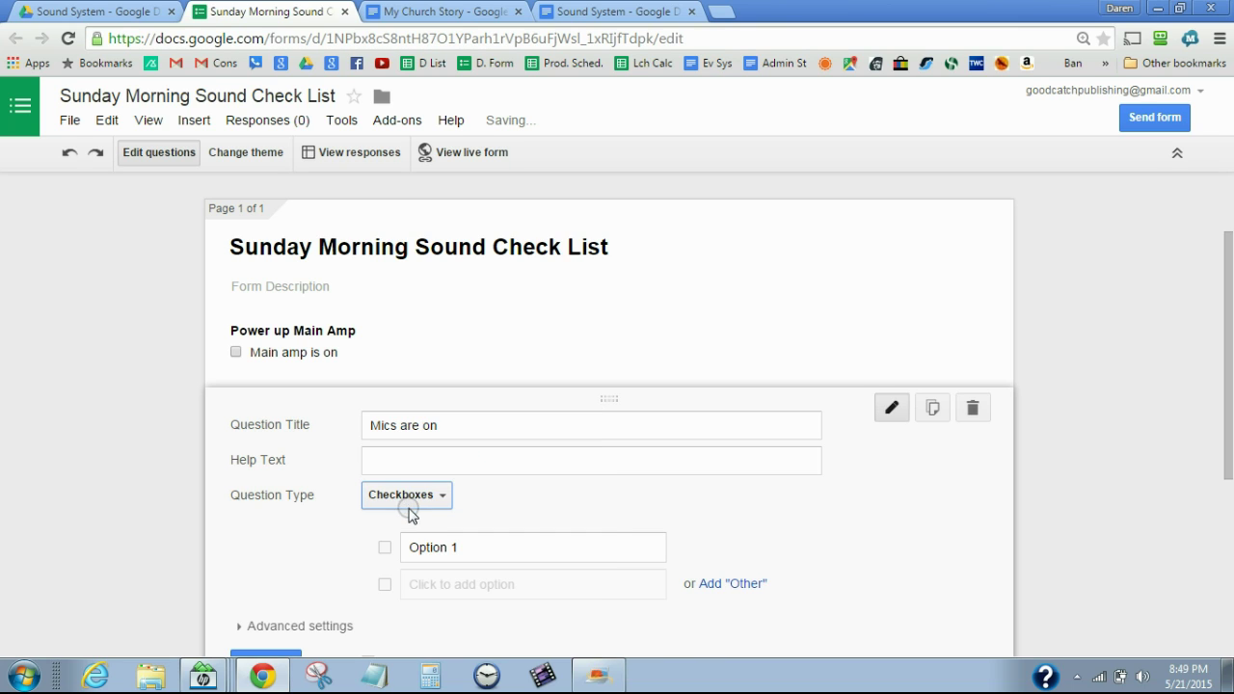
Give it the options 'Mics on' and 'Mics are EQ'd', removing the extra third option
left_click(473, 547)
type("Mics on")
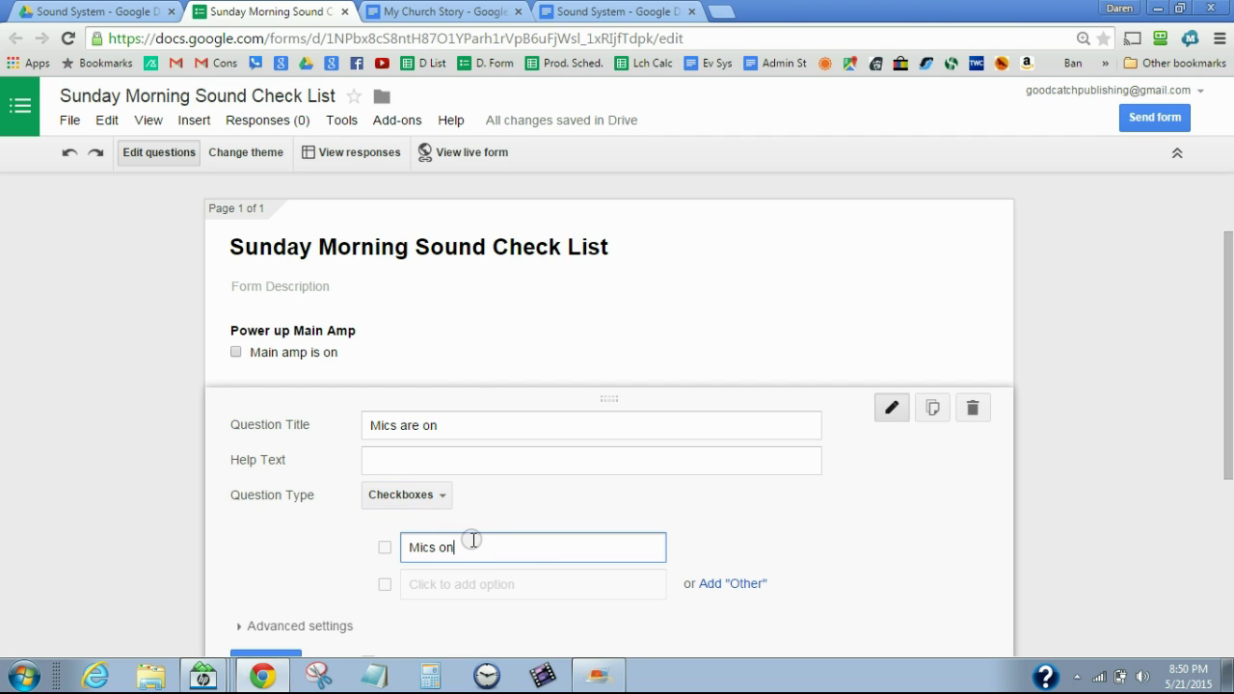
left_click(451, 585)
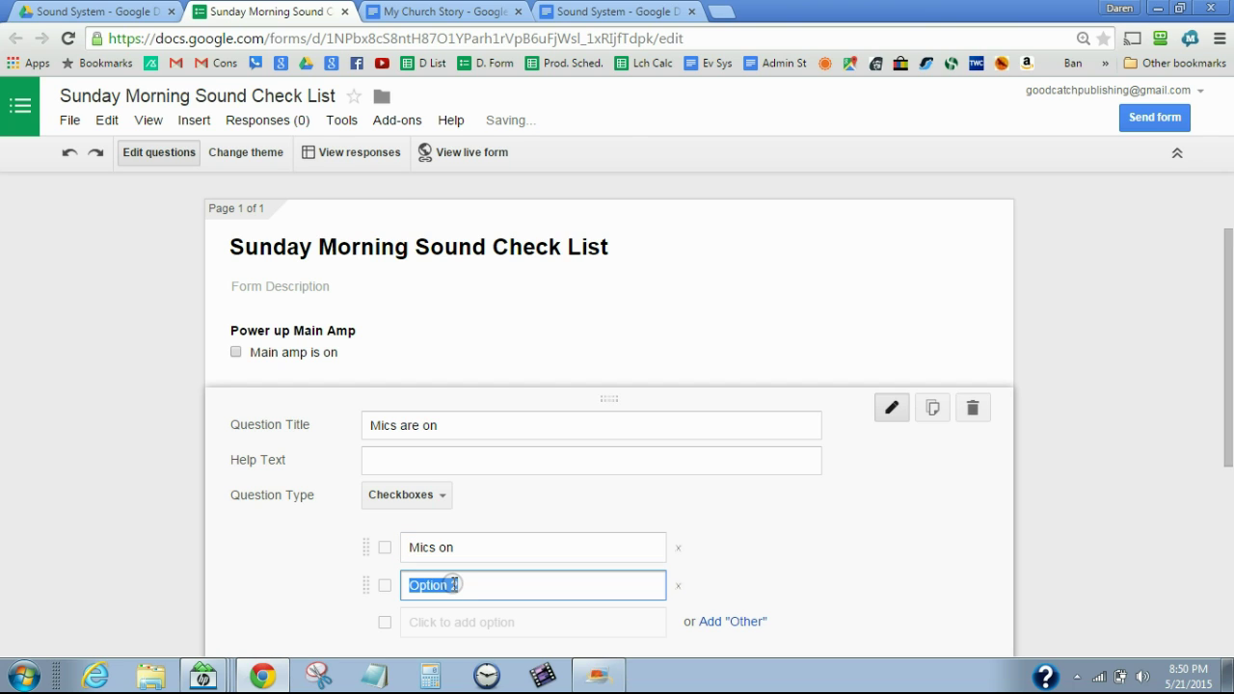
type("Mic")
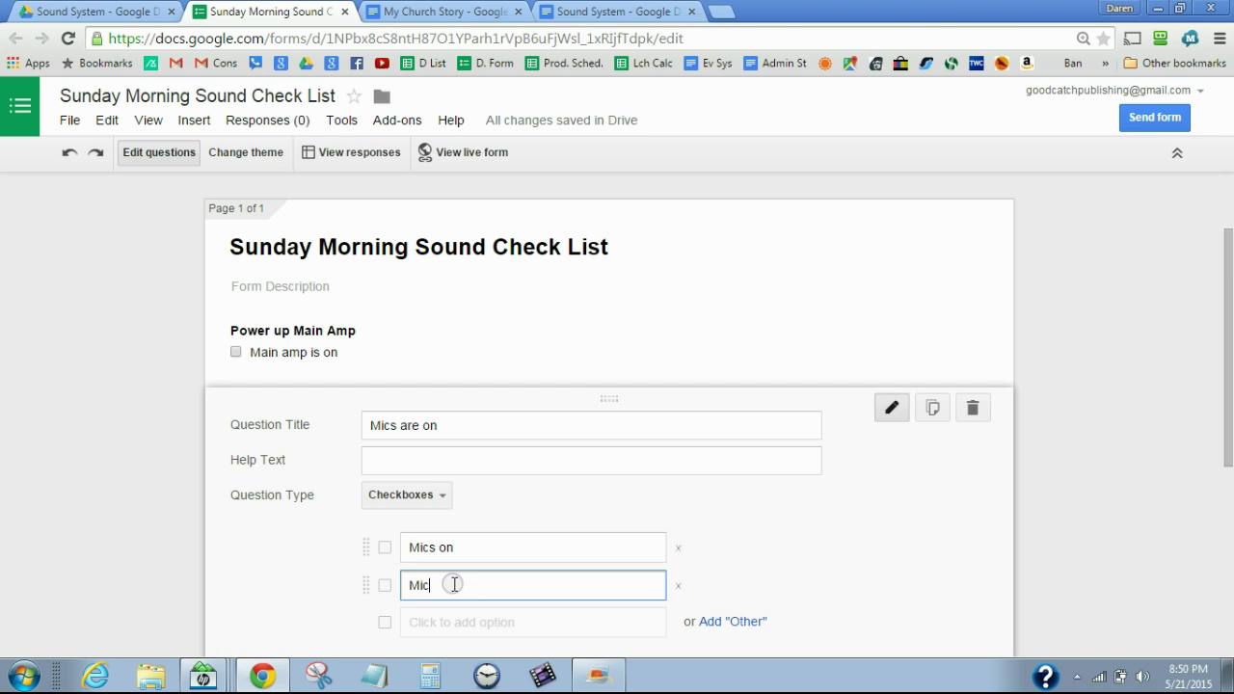
type("s are EQ'd")
left_click(463, 624)
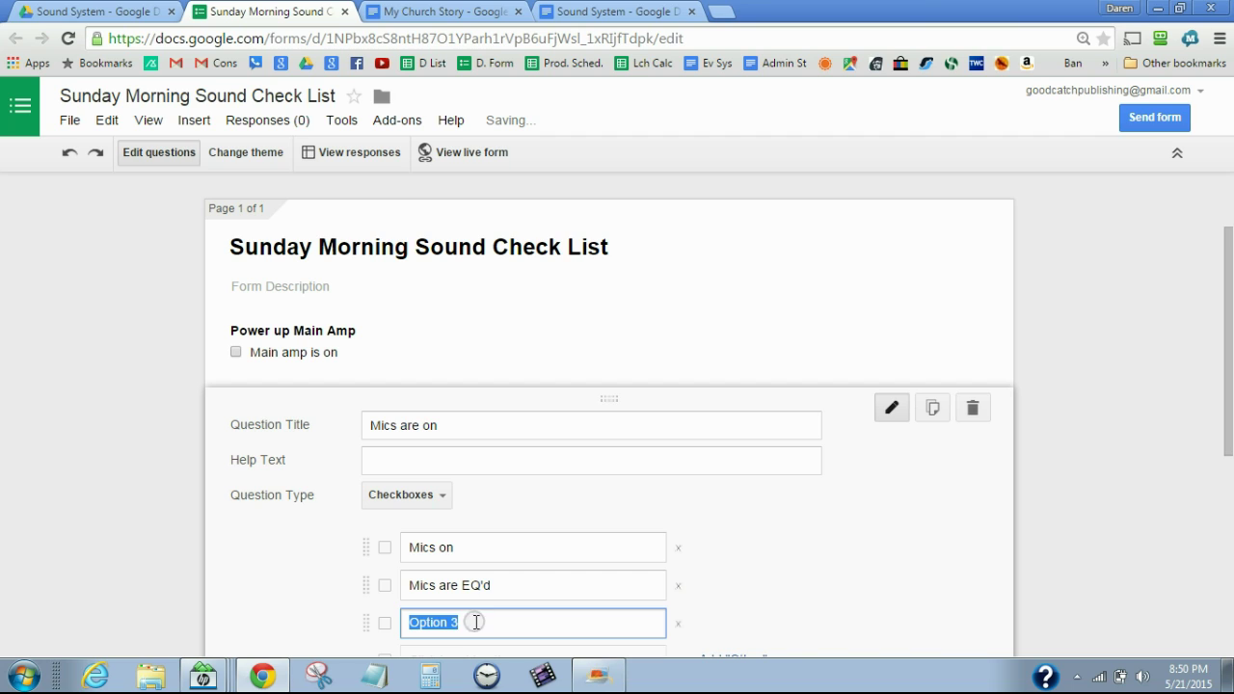
left_click(678, 624)
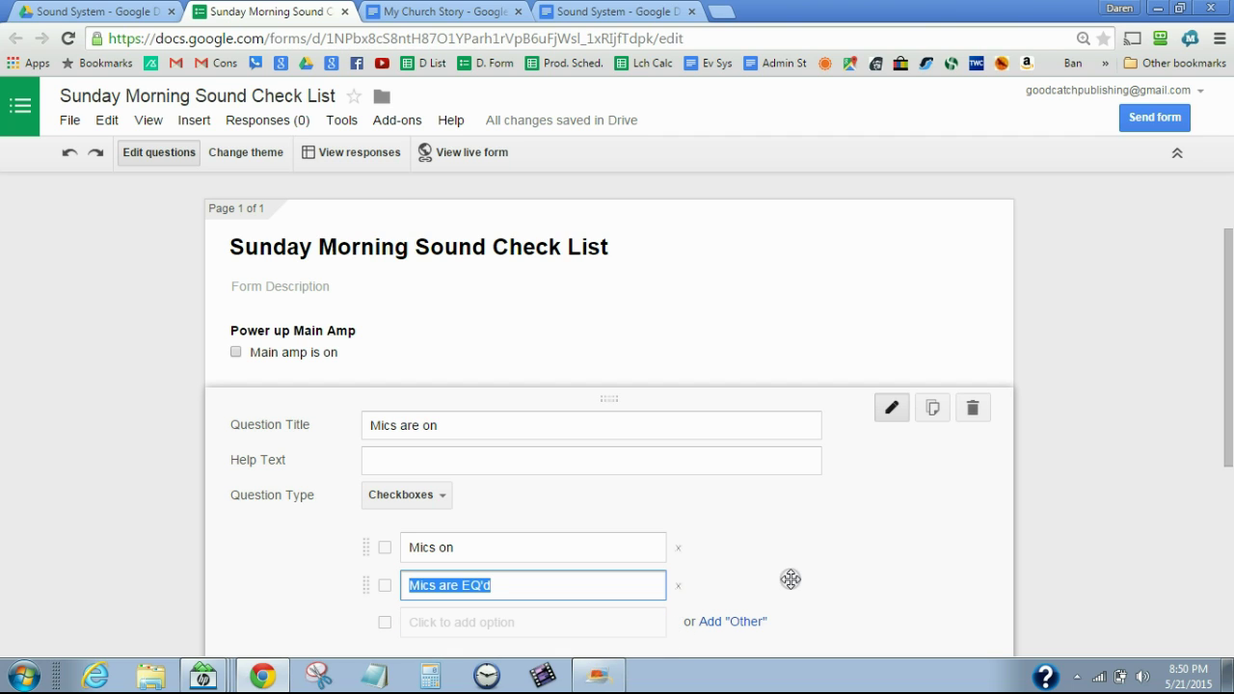
left_click_drag(1228, 326, 1230, 434)
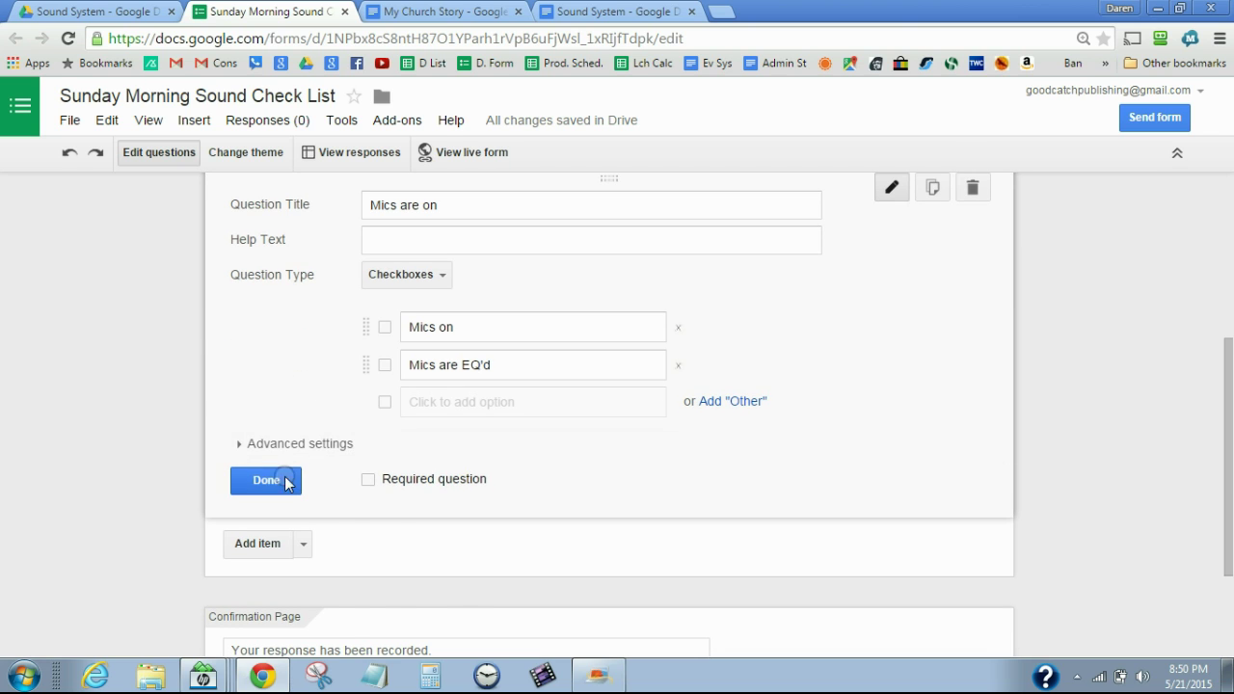
left_click(282, 483)
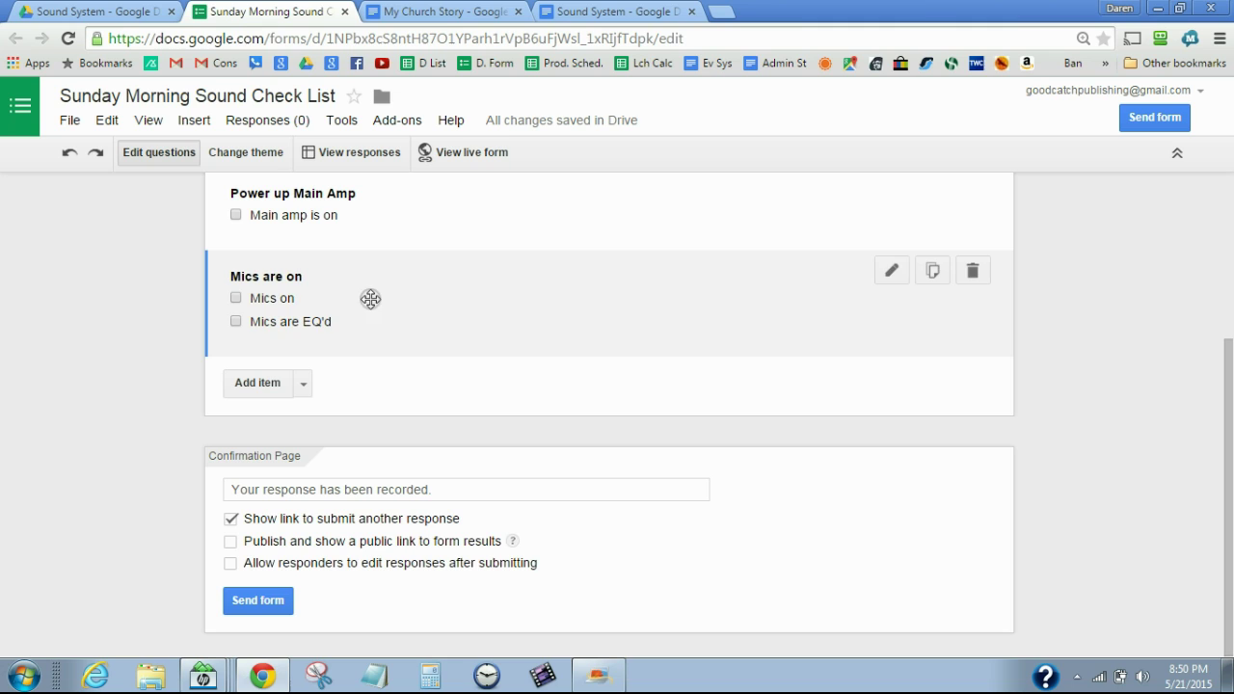
left_click(266, 383)
Try the Text and Paragraph text types on the new question, then settle on Choose from a list
left_click(434, 467)
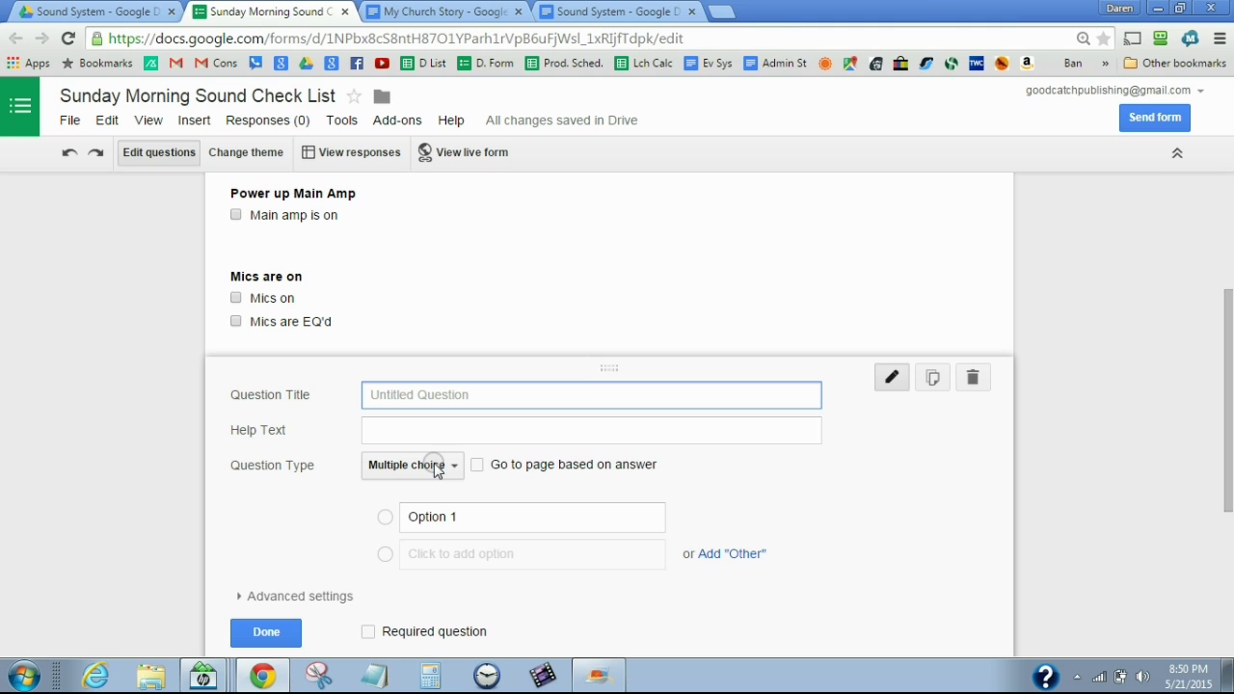
left_click(434, 467)
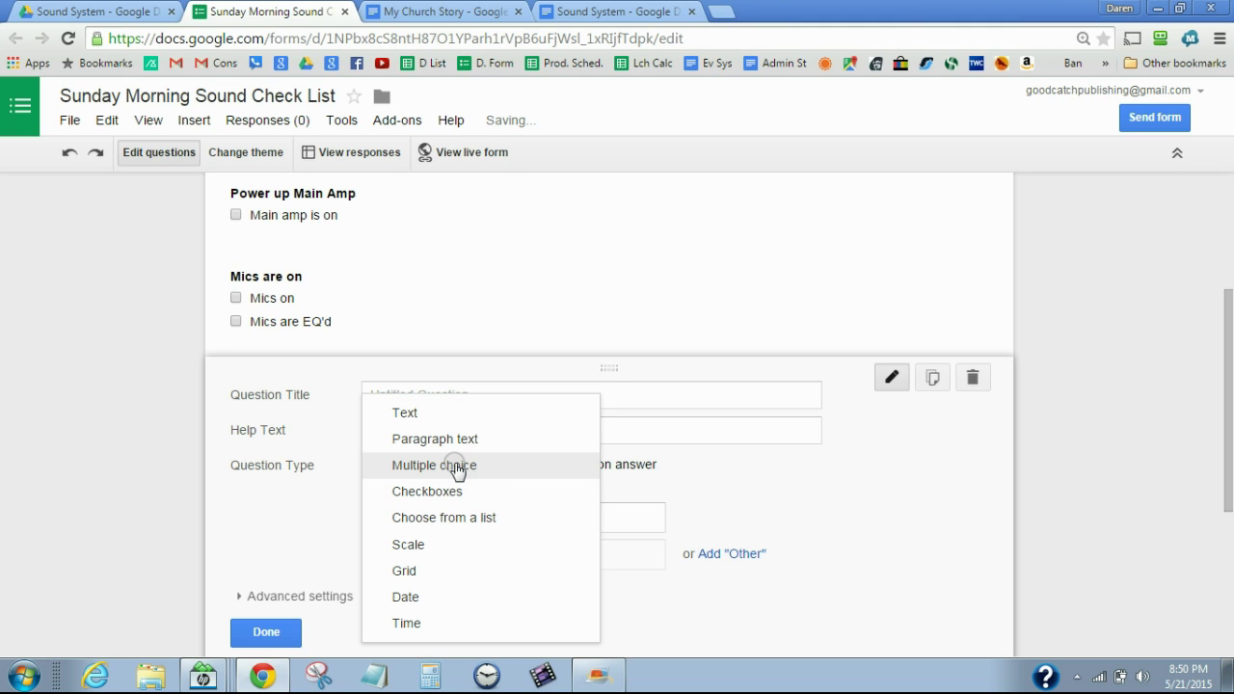
left_click(402, 413)
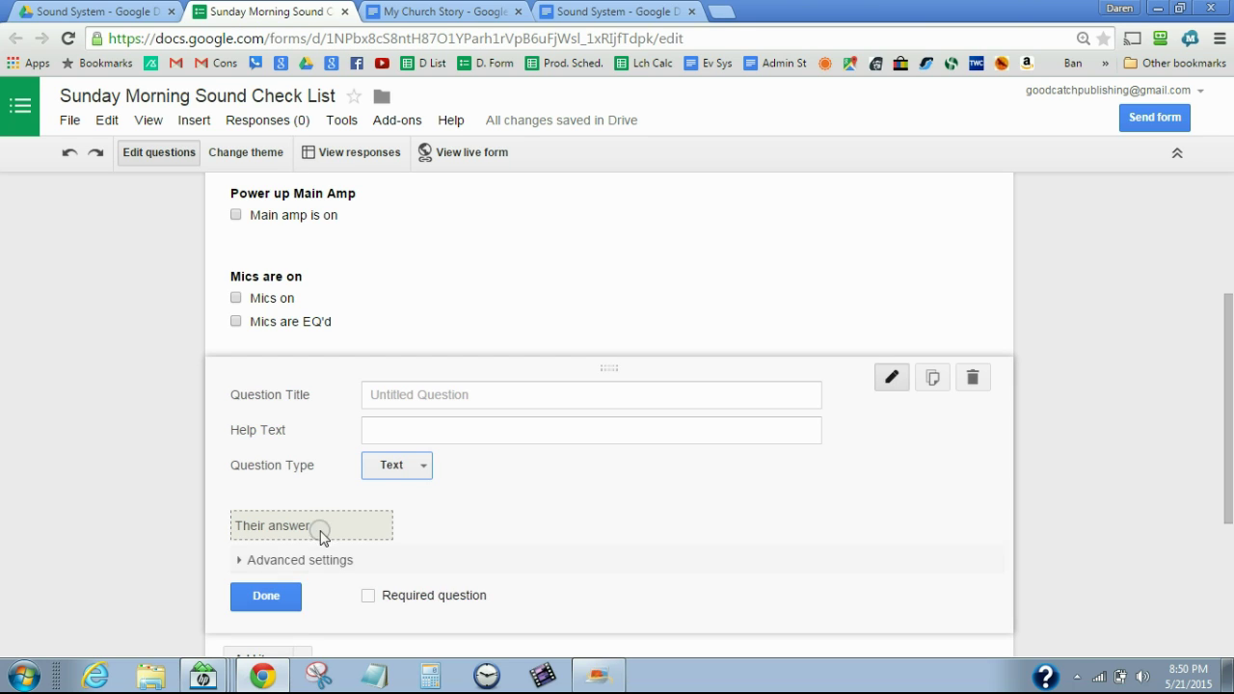
left_click(389, 467)
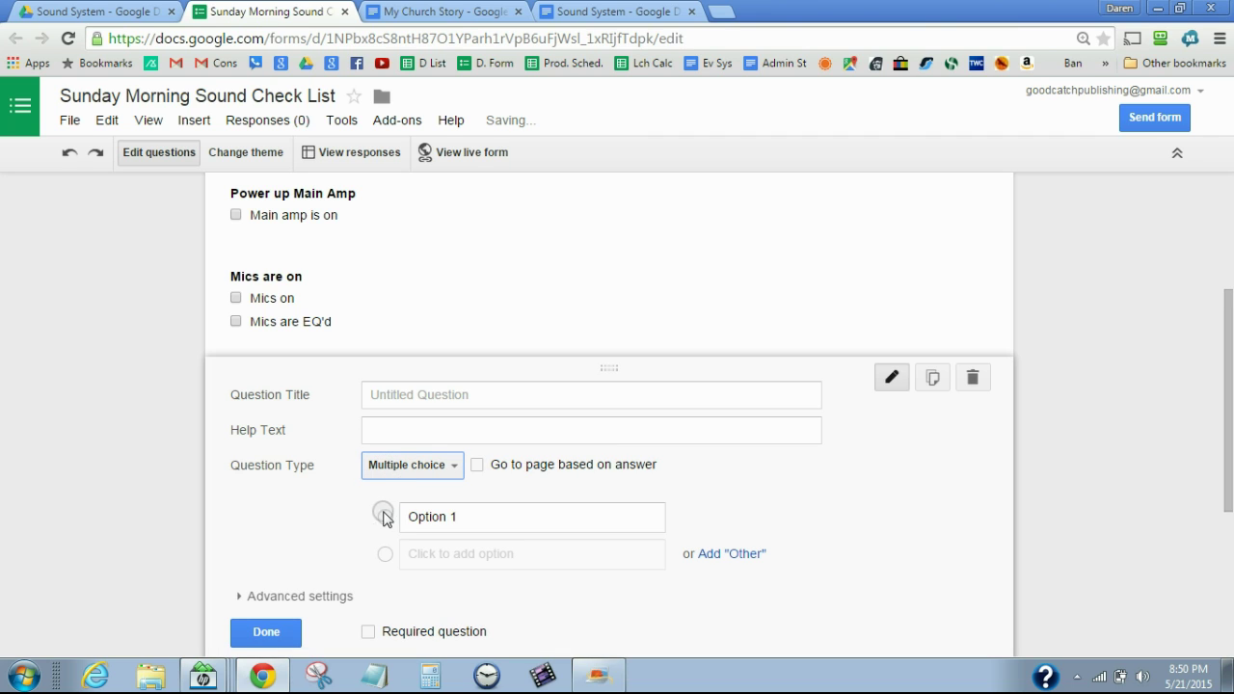
left_click(423, 465)
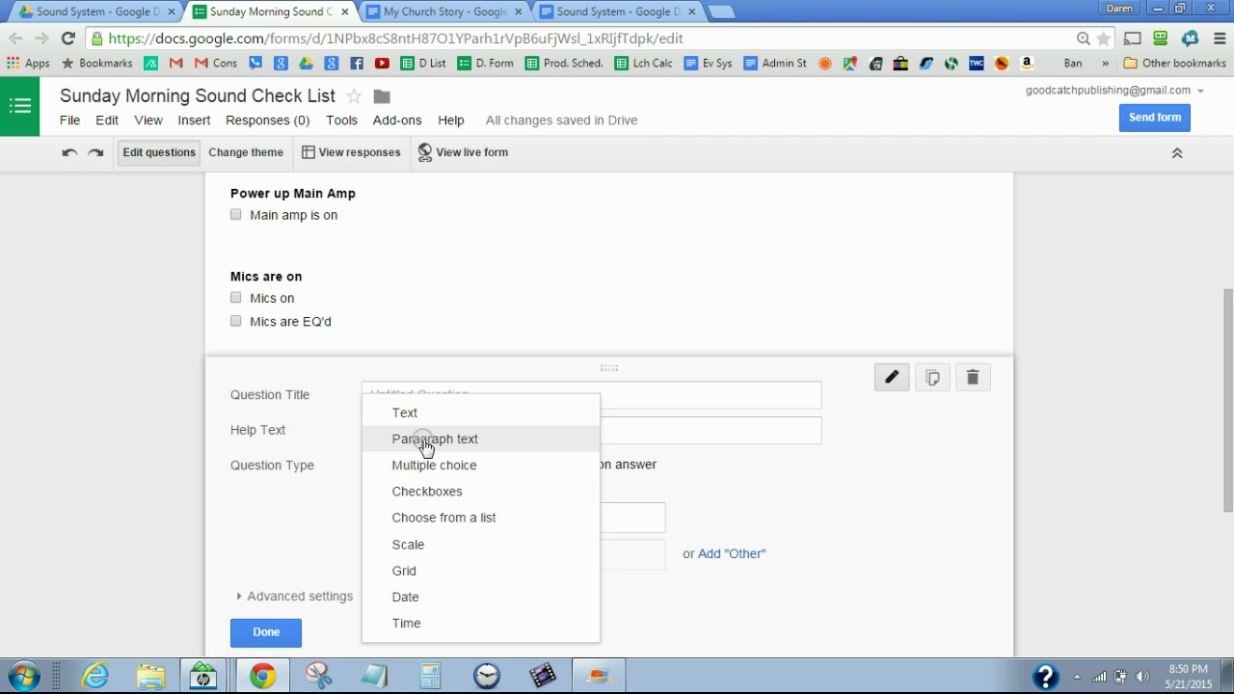
left_click(424, 440)
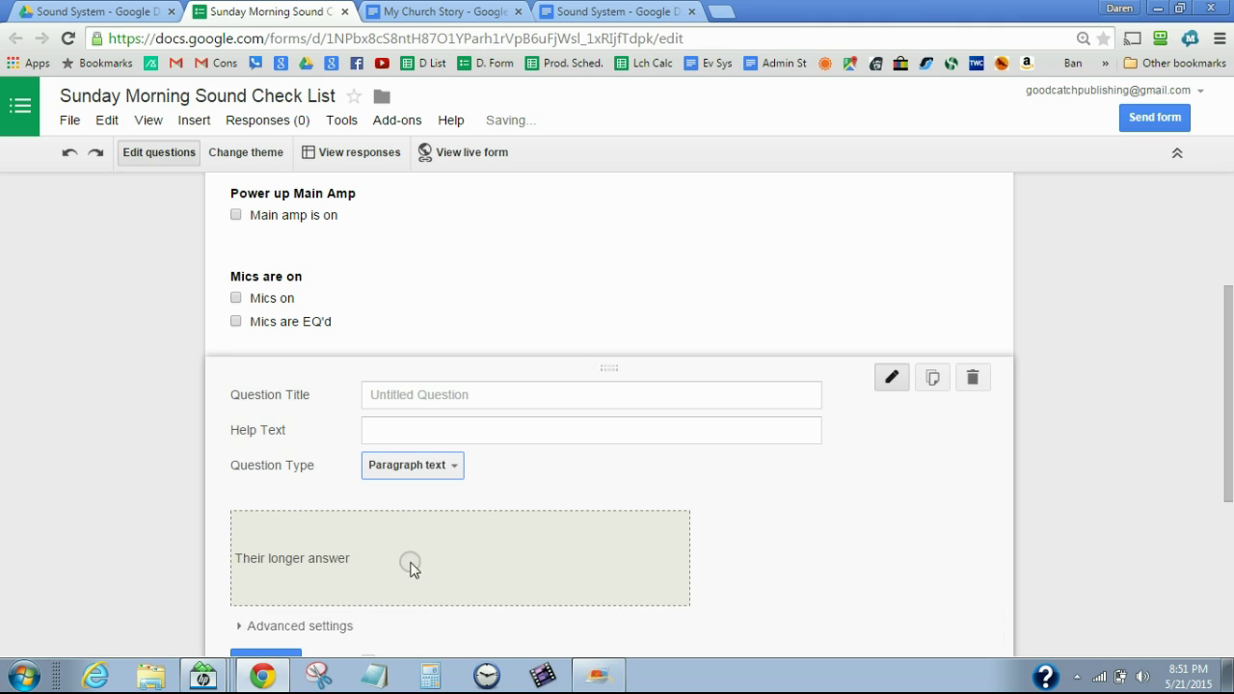
left_click(421, 466)
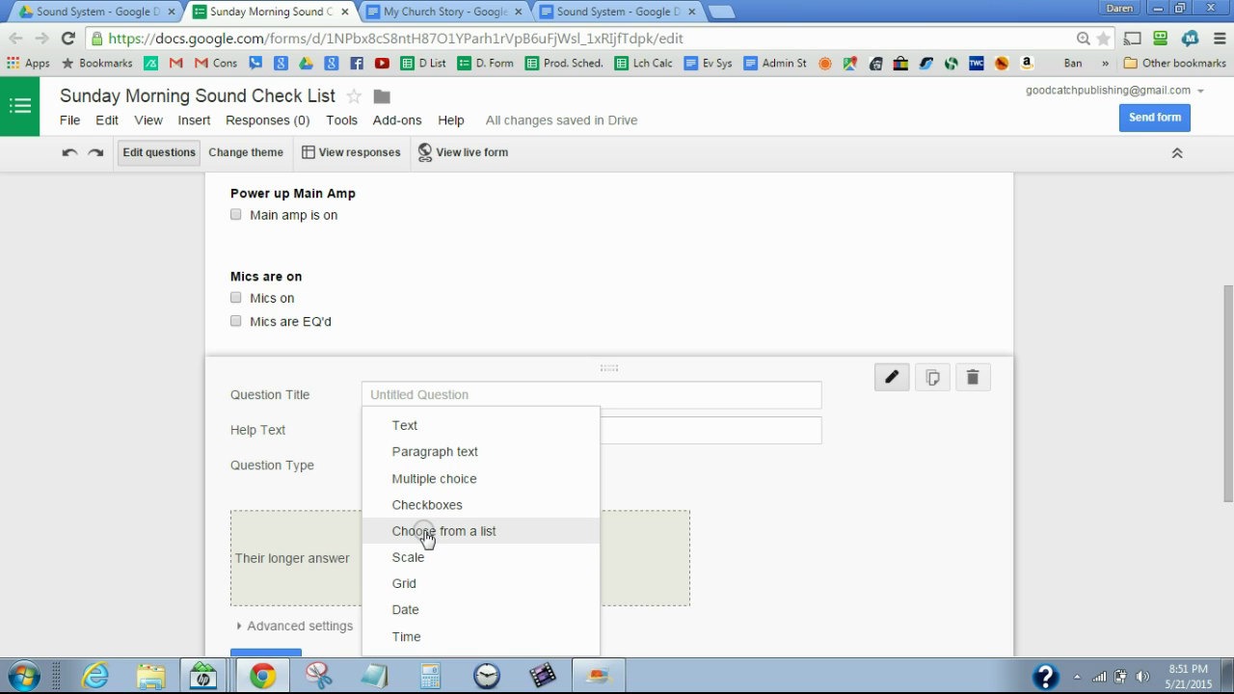
left_click(453, 532)
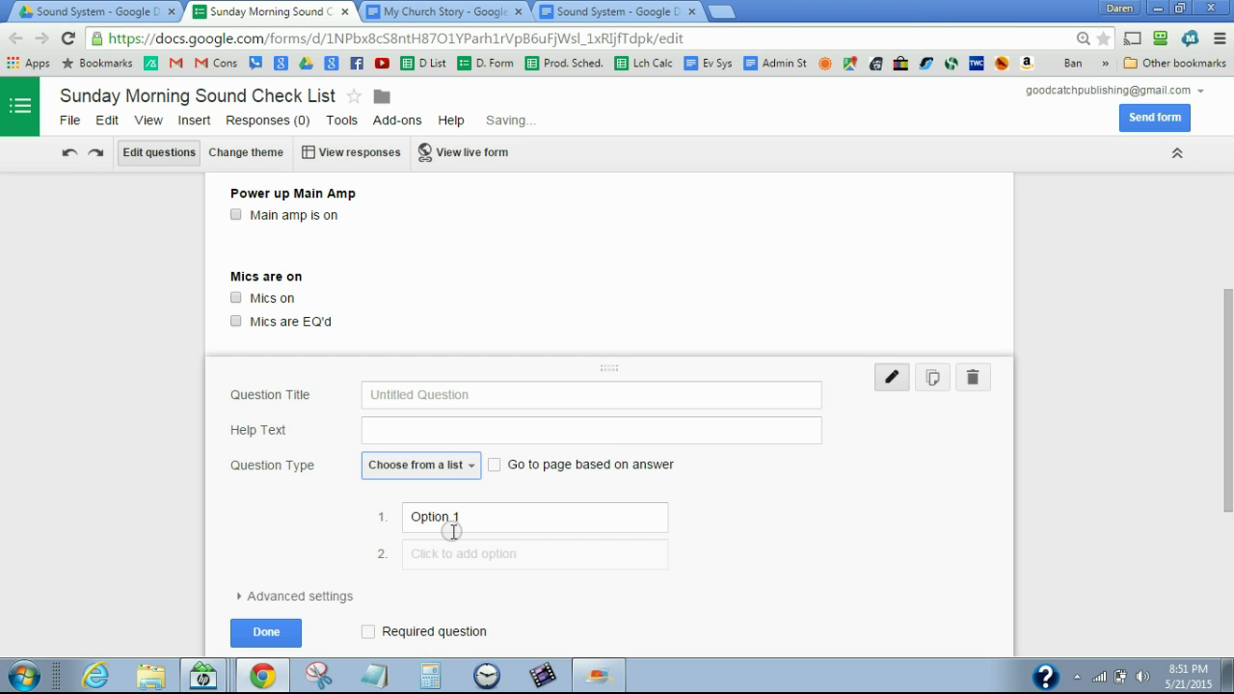
left_click(472, 469)
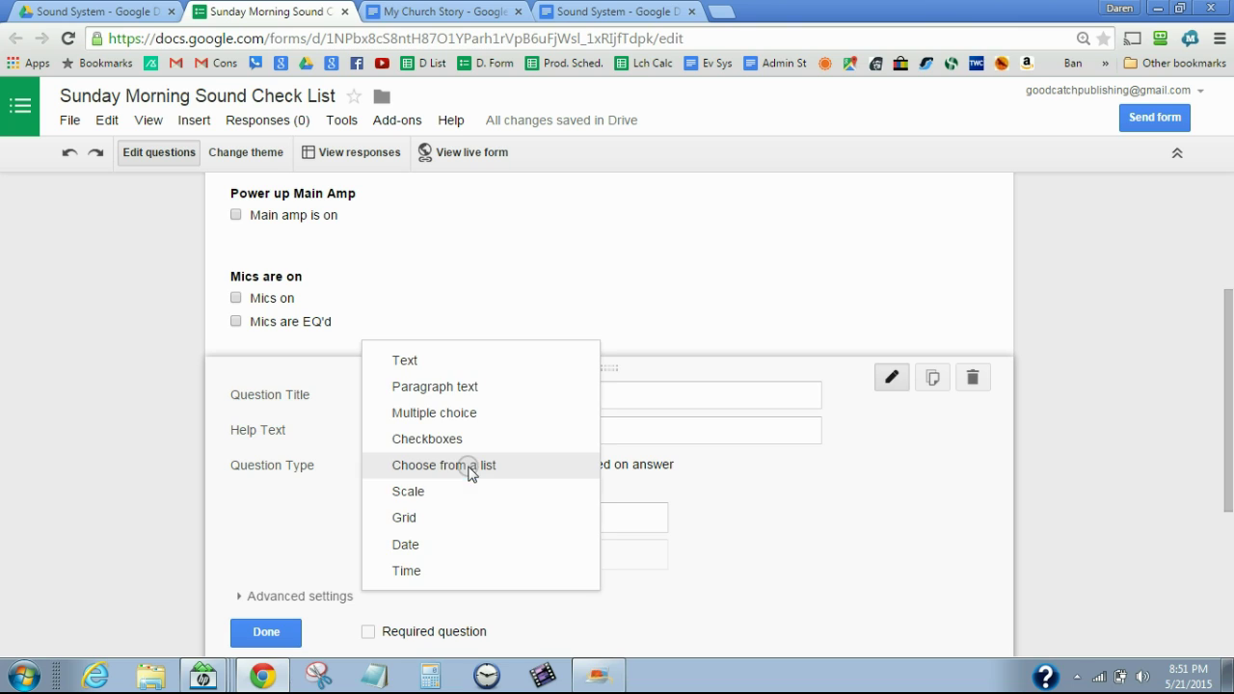
Enter three sound operators' names as the list question's choices
left_click(282, 522)
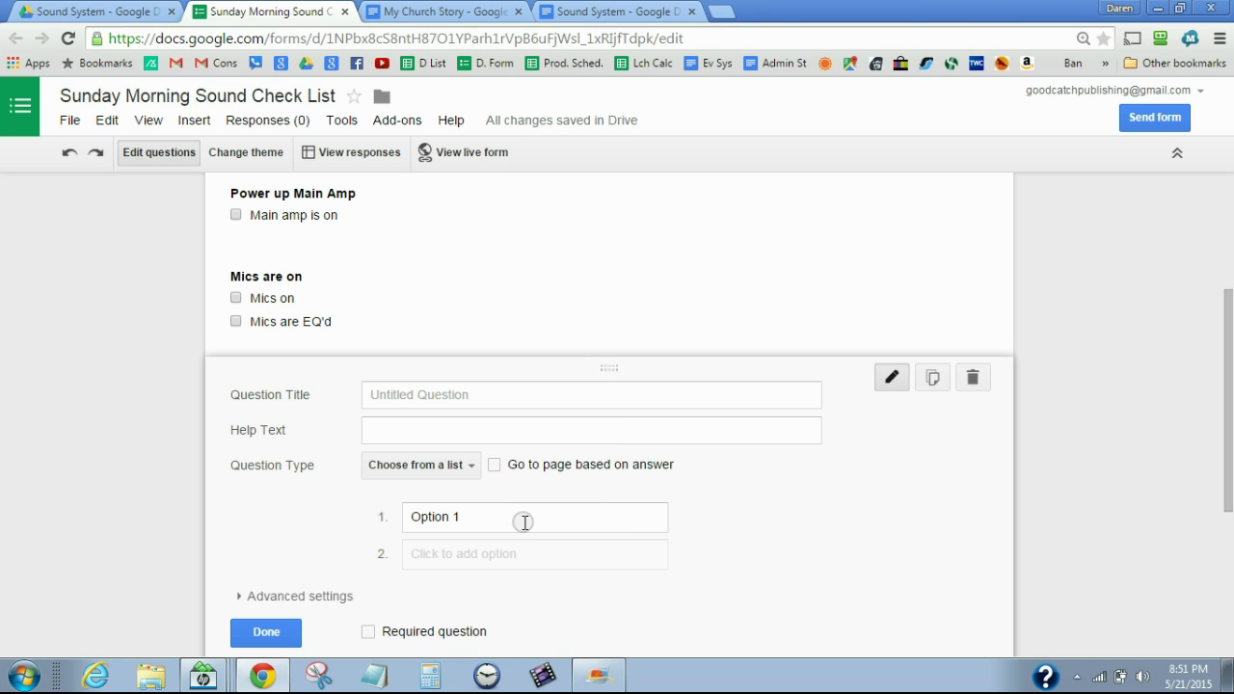
left_click(489, 517)
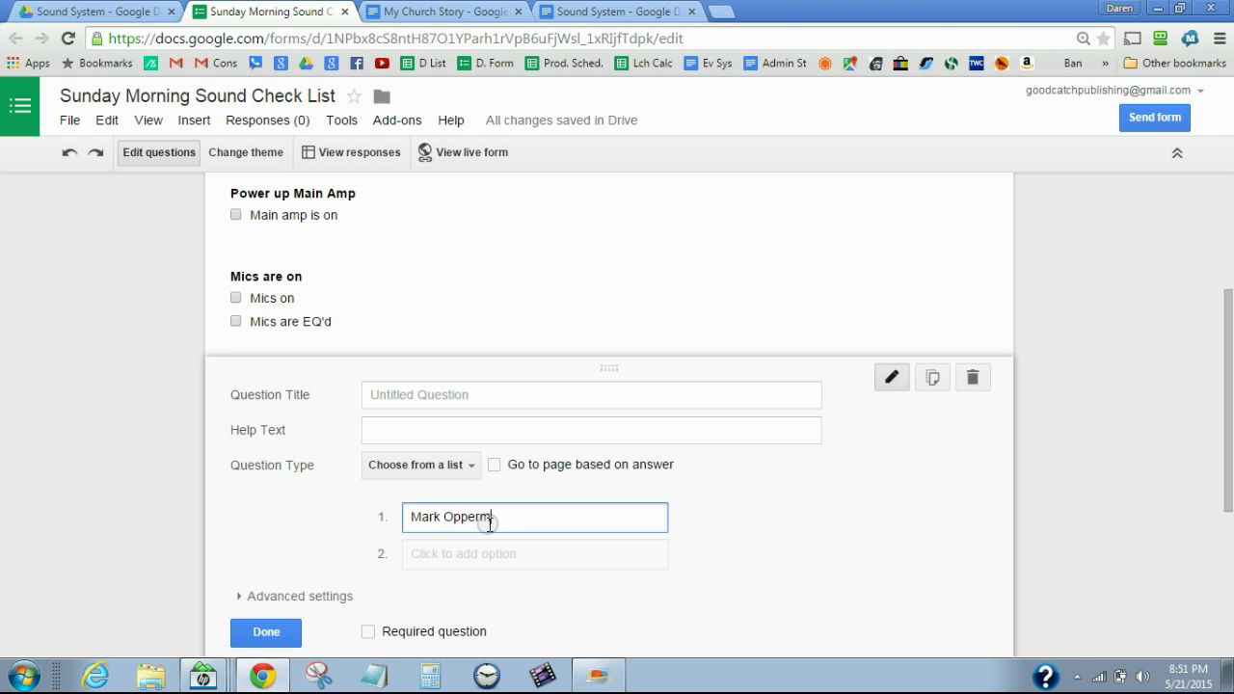
left_click(484, 557)
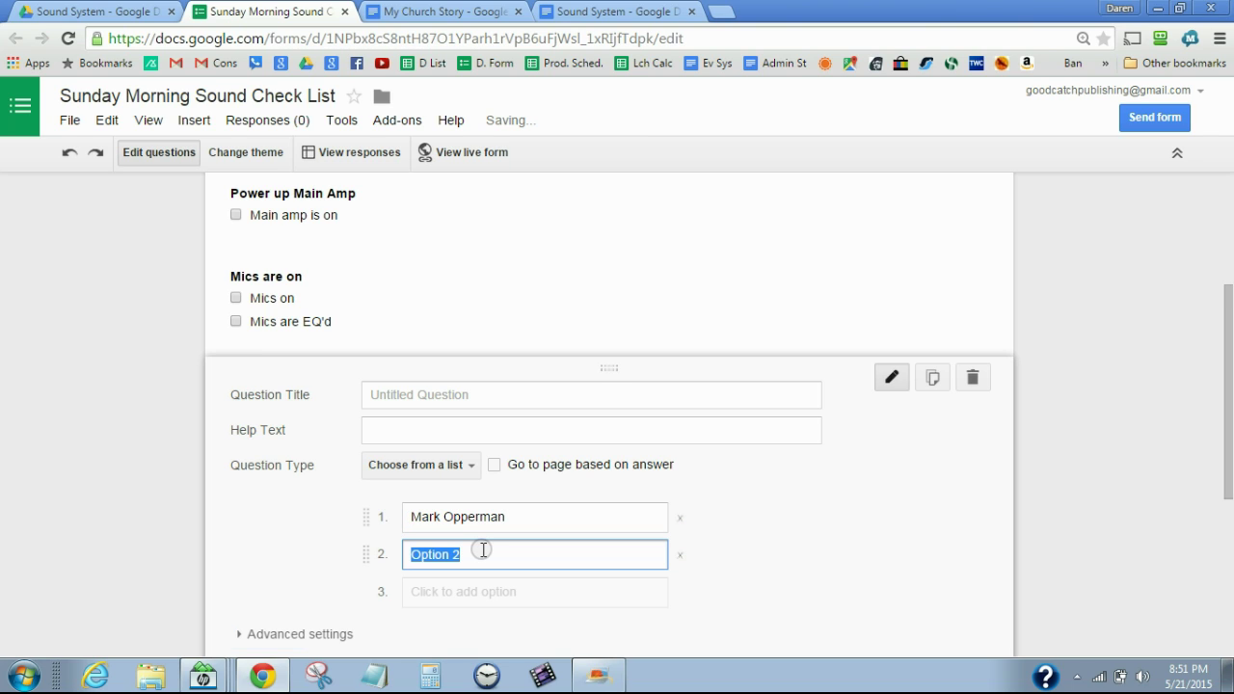
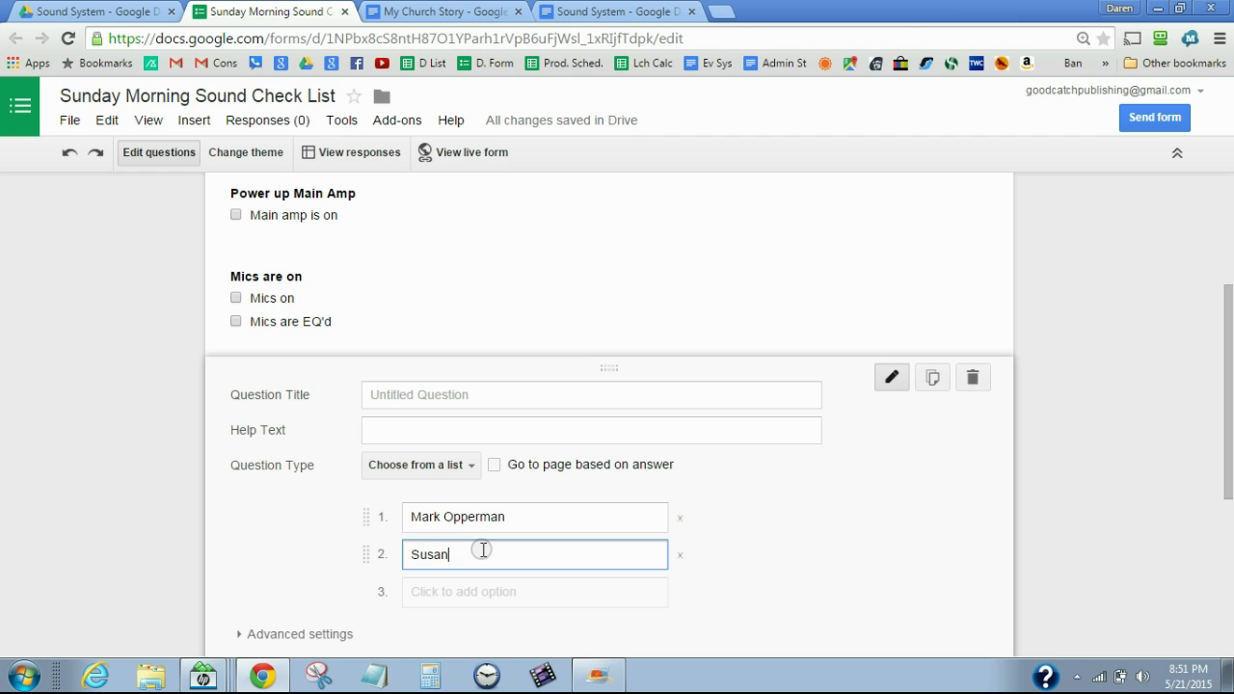
left_click(455, 592)
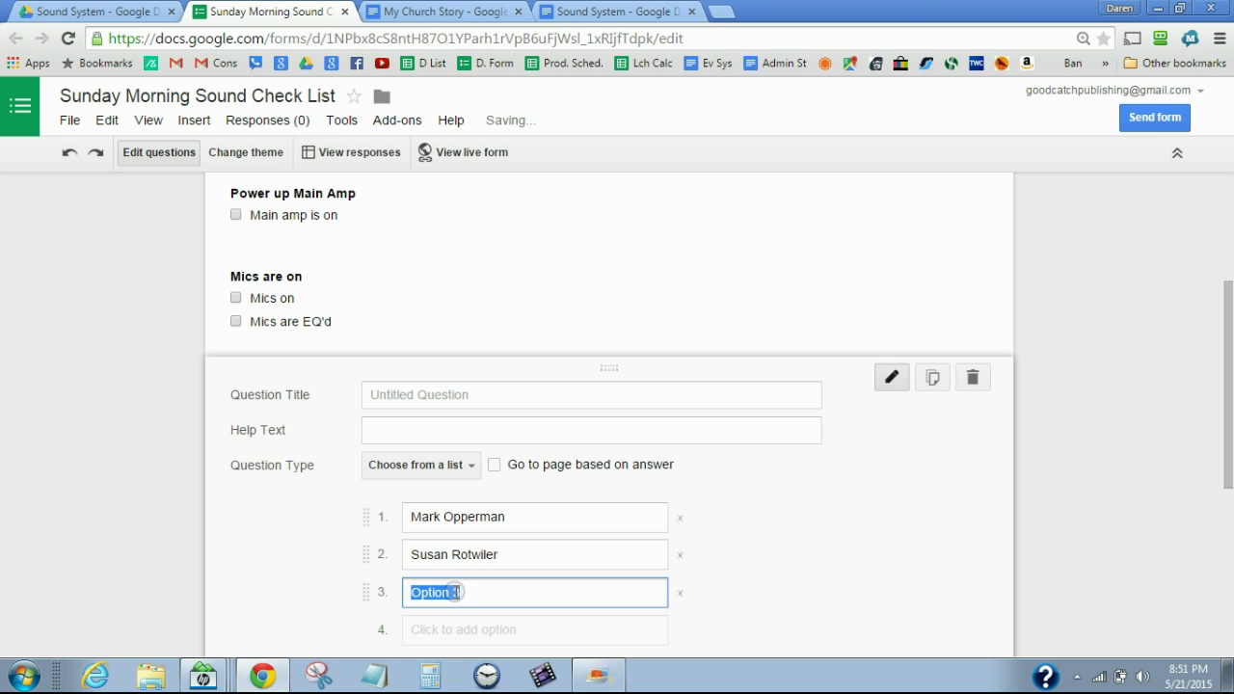
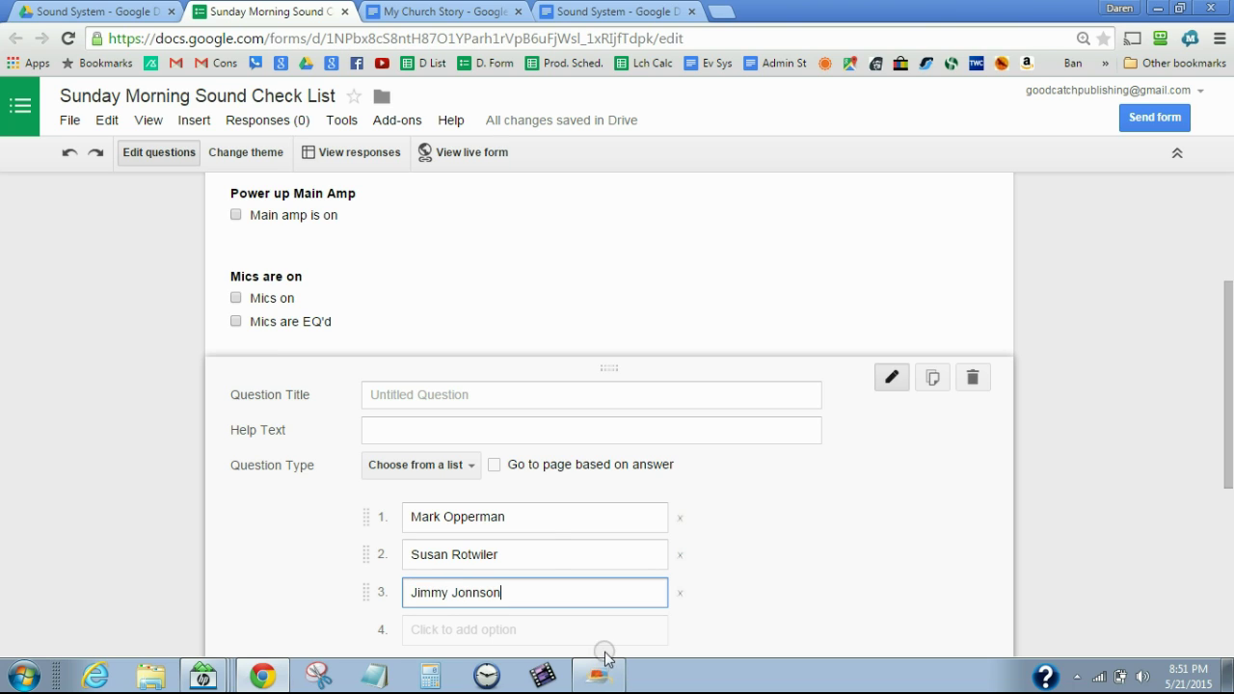
Title the question 'Who is running sound this morning' and finish editing it
left_click(457, 395)
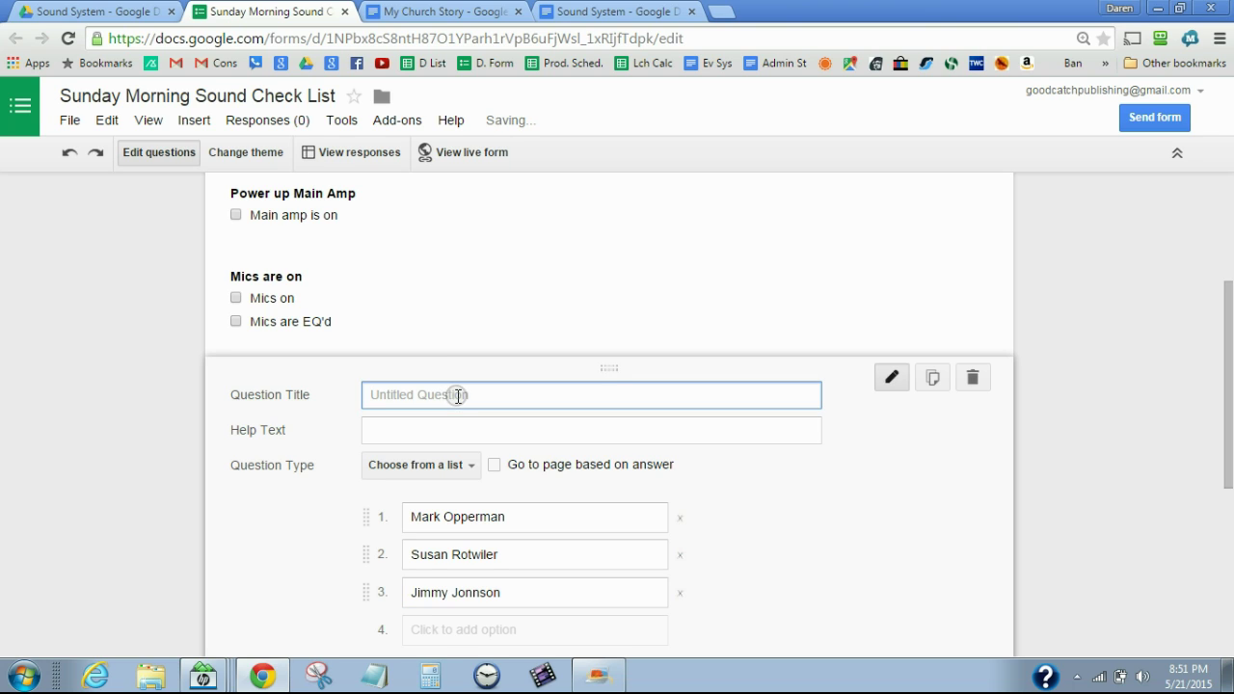
type("Who is rujn")
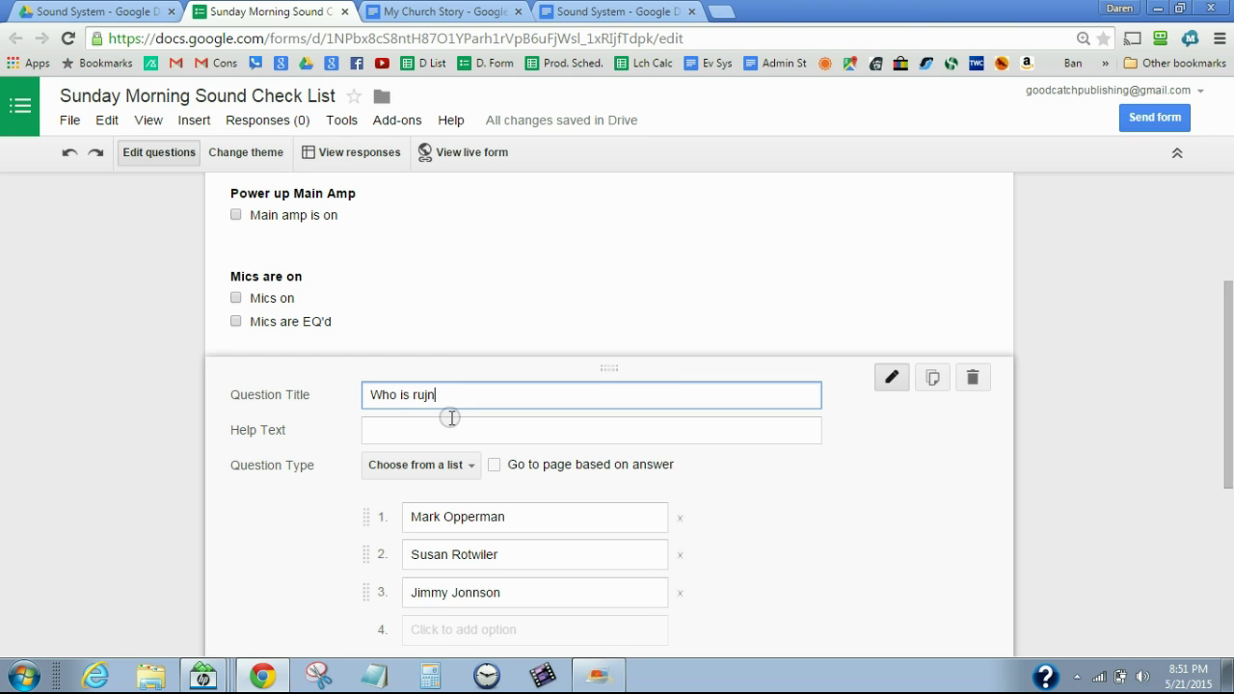
key("BackSpace")
key("BackSpace")
type("nning sound thi mo")
key("BackSpace")
key("BackSpace")
key("BackSpace")
type("s morning")
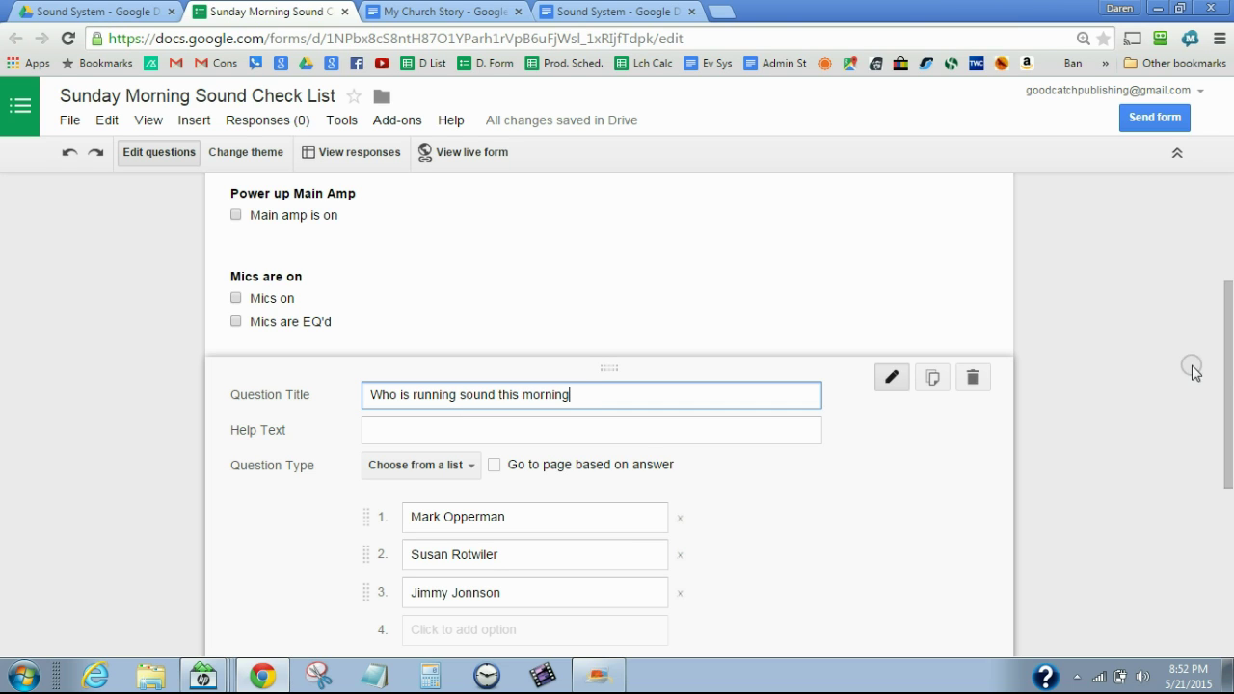
left_click_drag(1229, 358, 1227, 416)
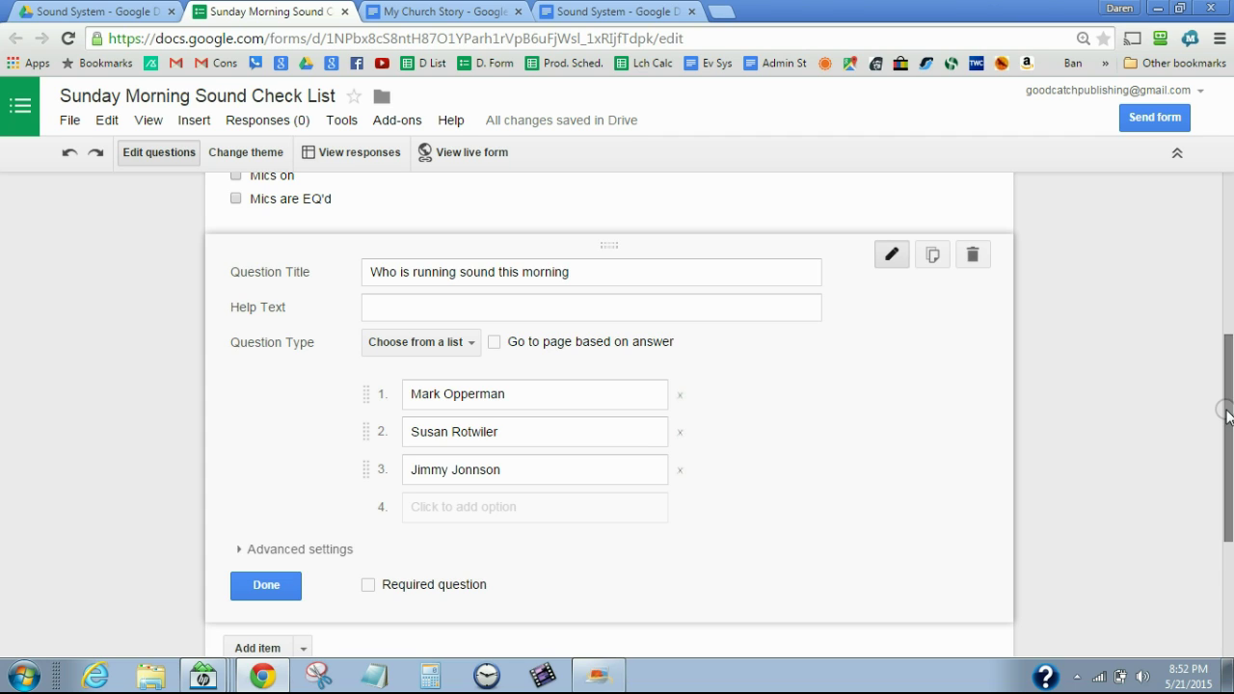
left_click(268, 587)
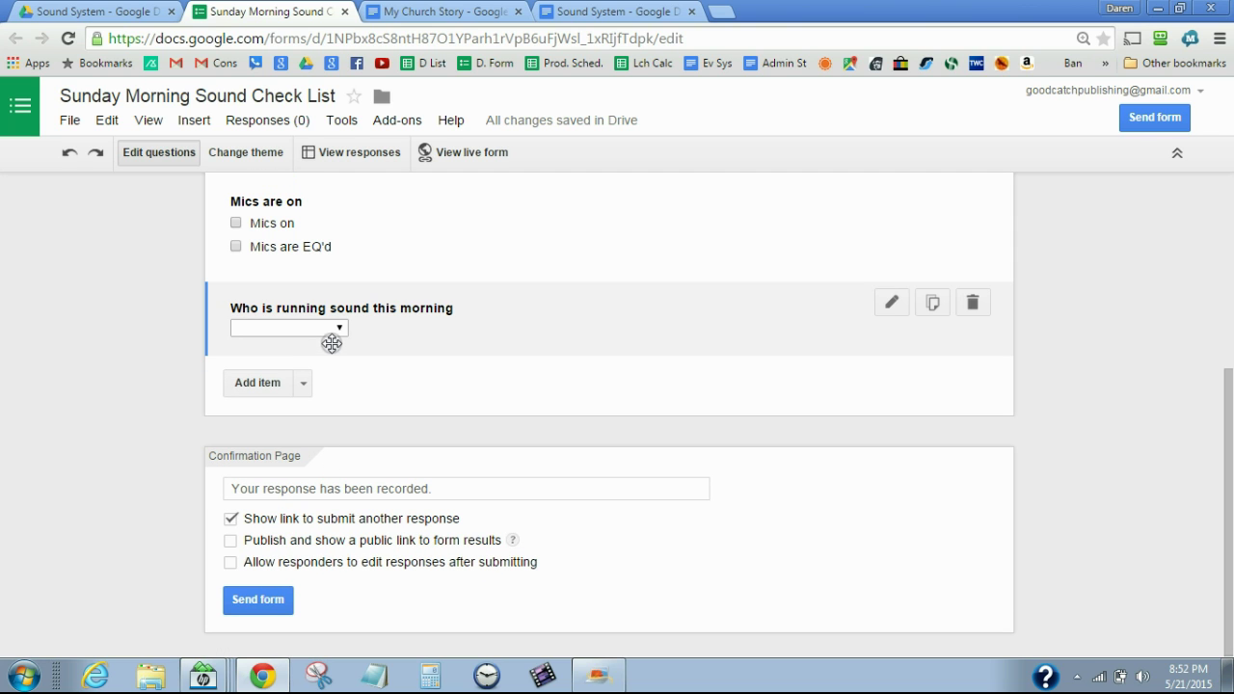
Open the live form and pick the first sound operator as a test answer
left_click(338, 331)
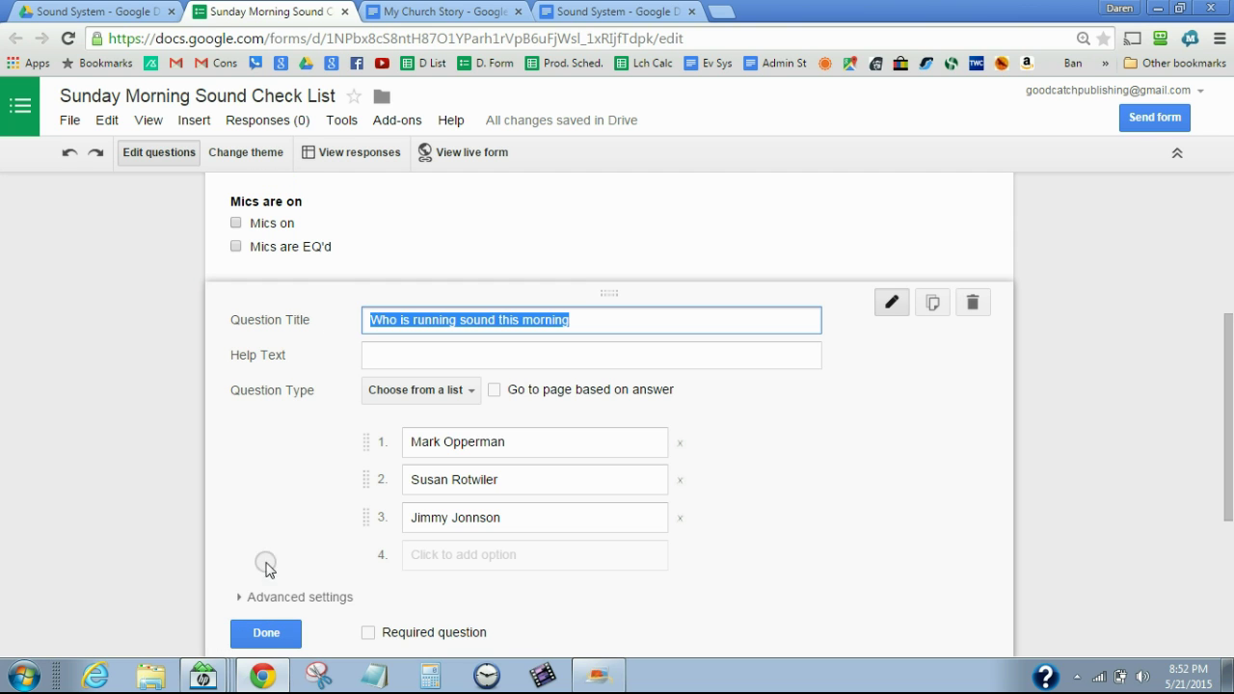
left_click(266, 632)
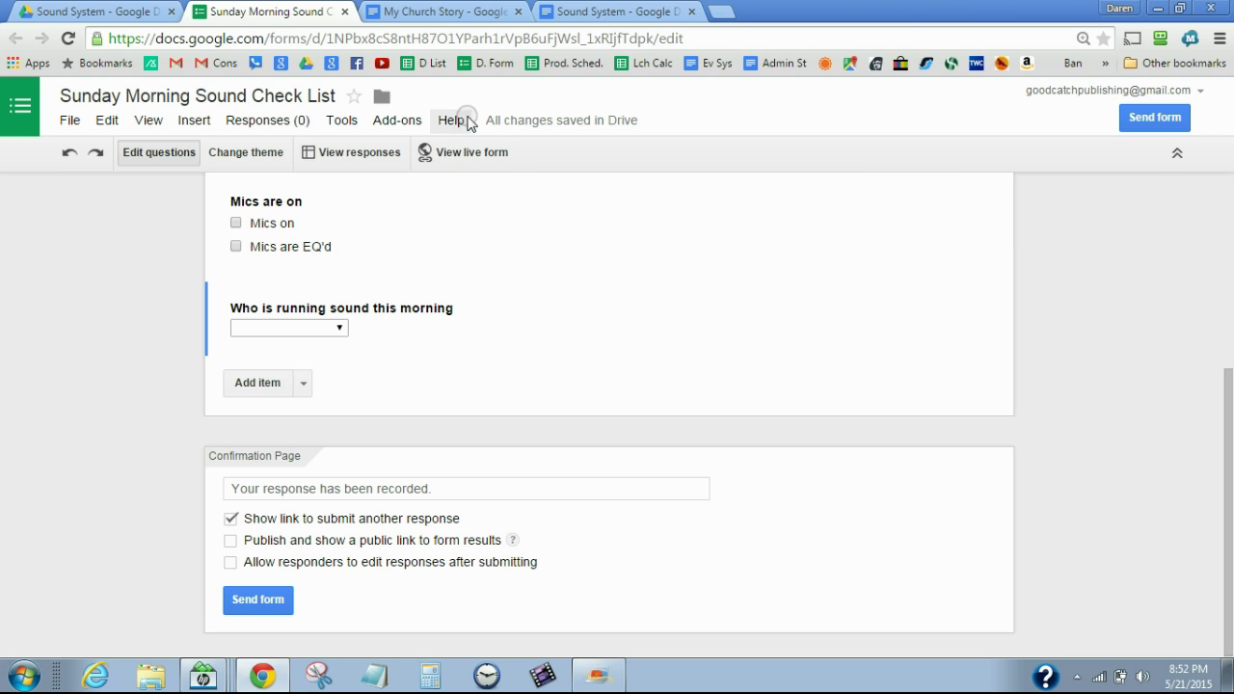
left_click(461, 155)
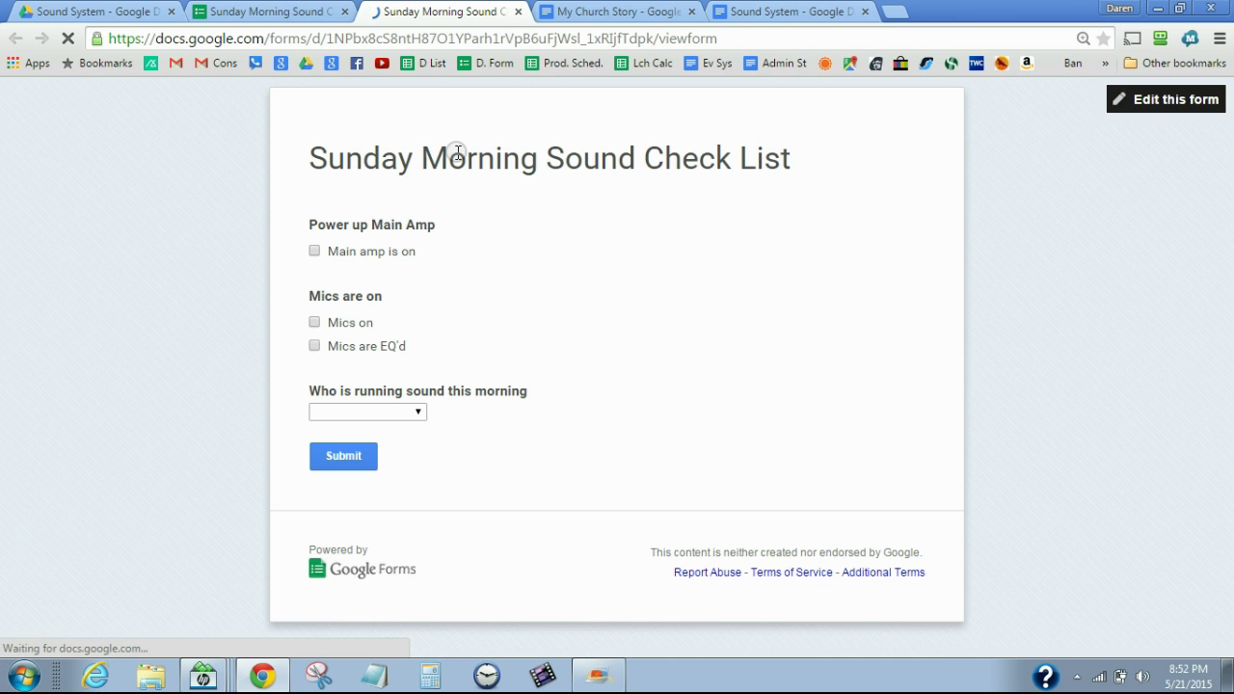
left_click(417, 412)
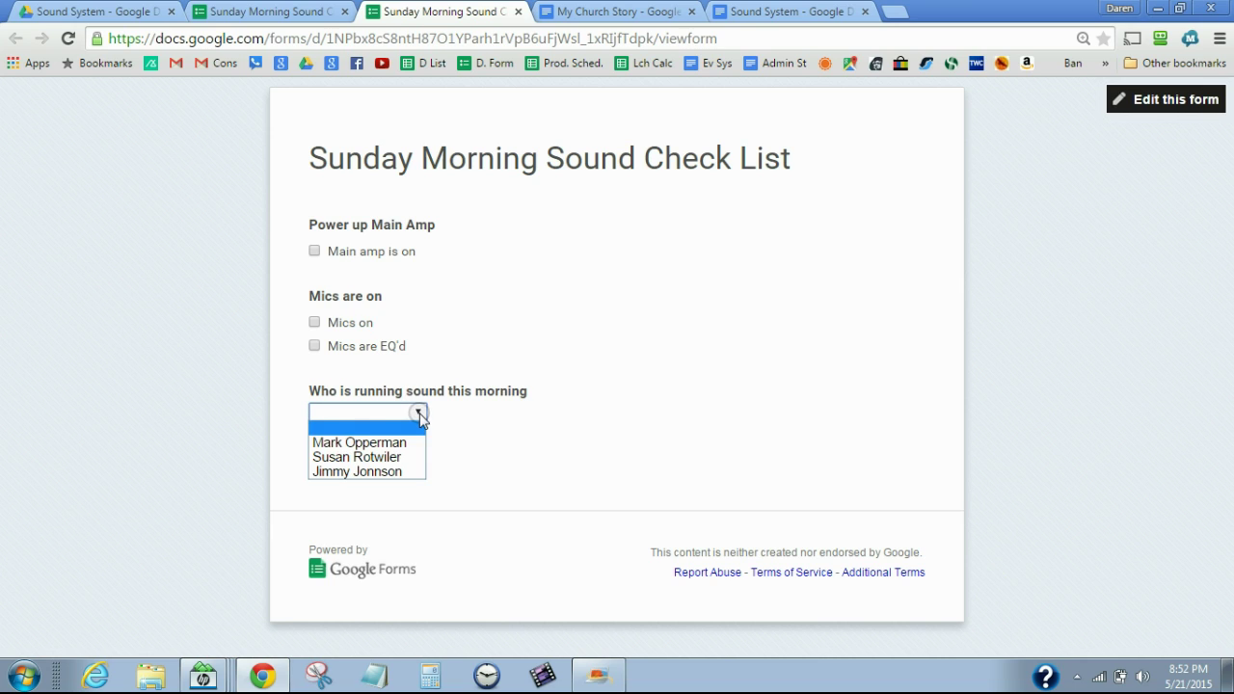
left_click(396, 442)
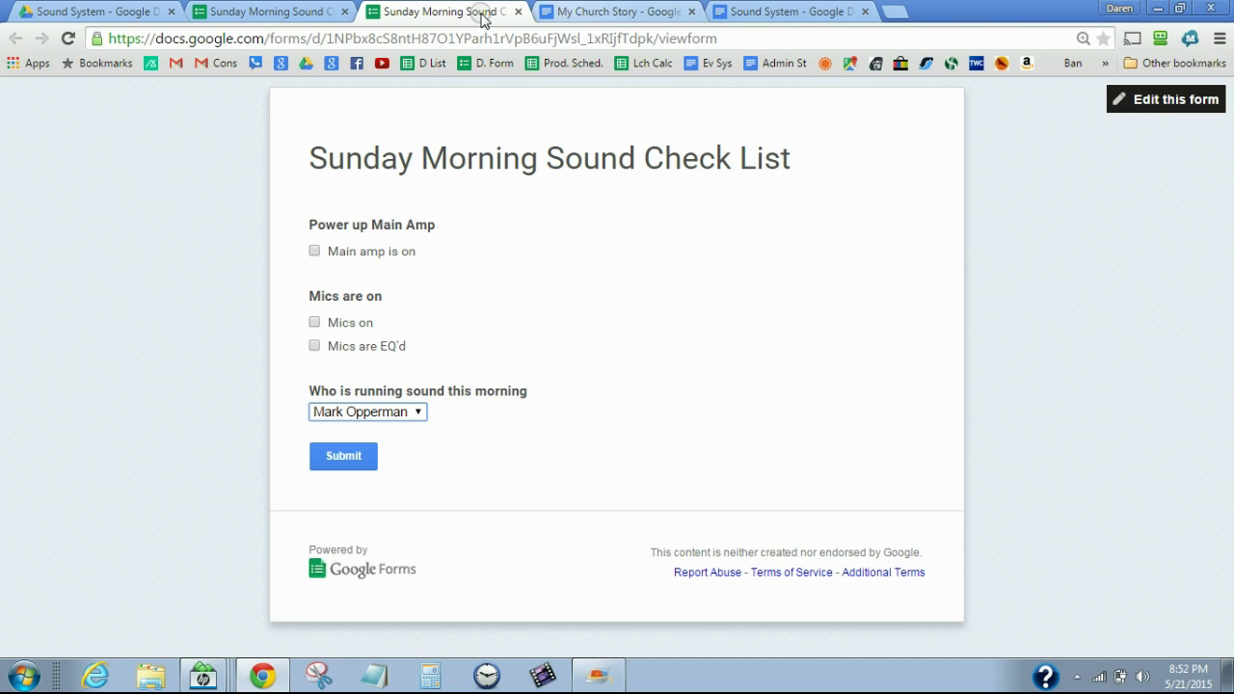
Close the live form tab, leaving the page without keeping the pending response
left_click(519, 11)
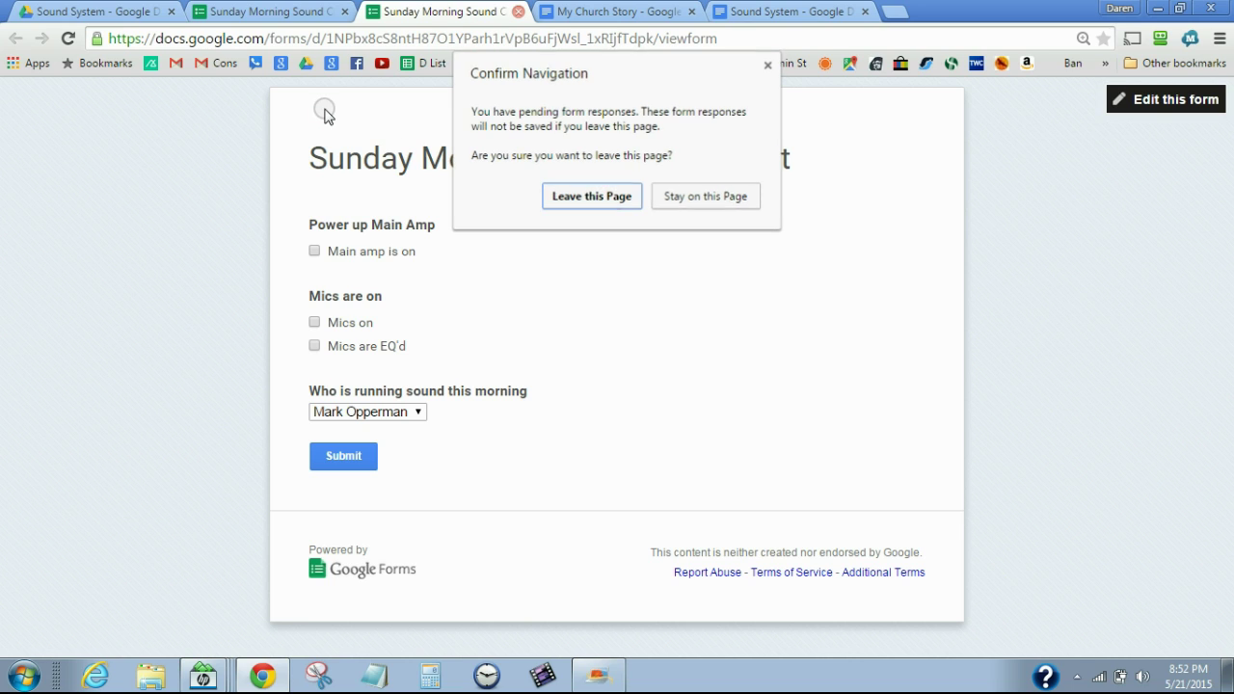
left_click(688, 201)
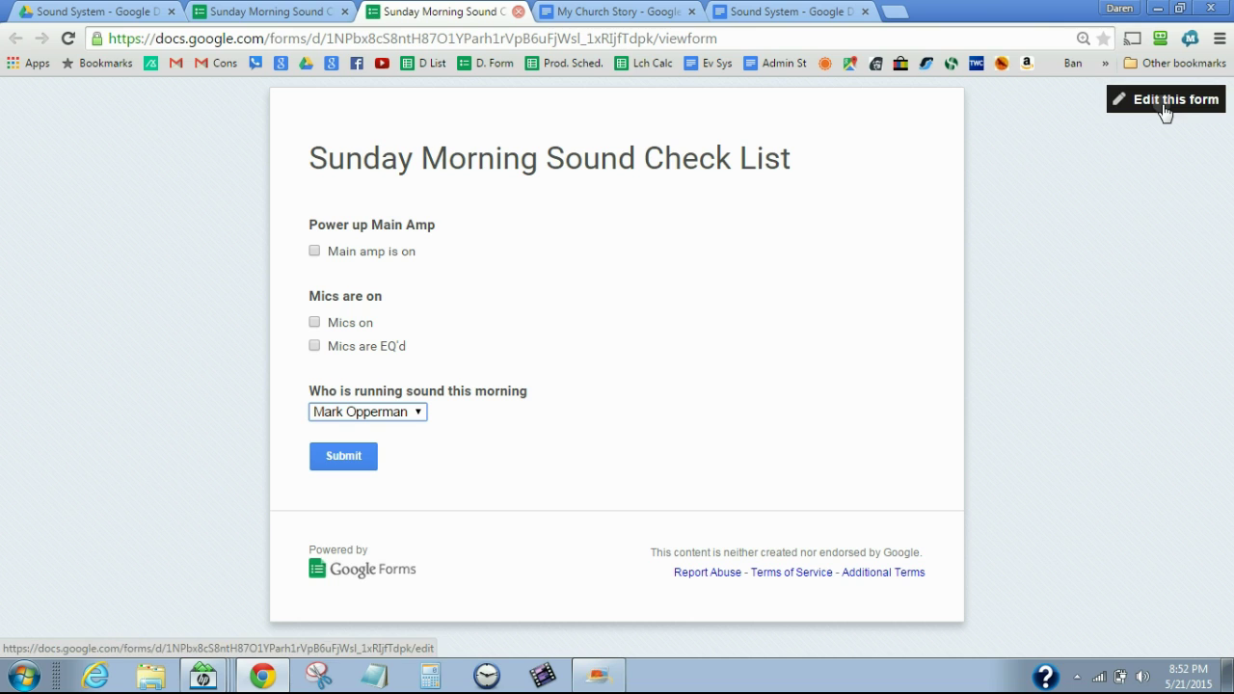
left_click(518, 16)
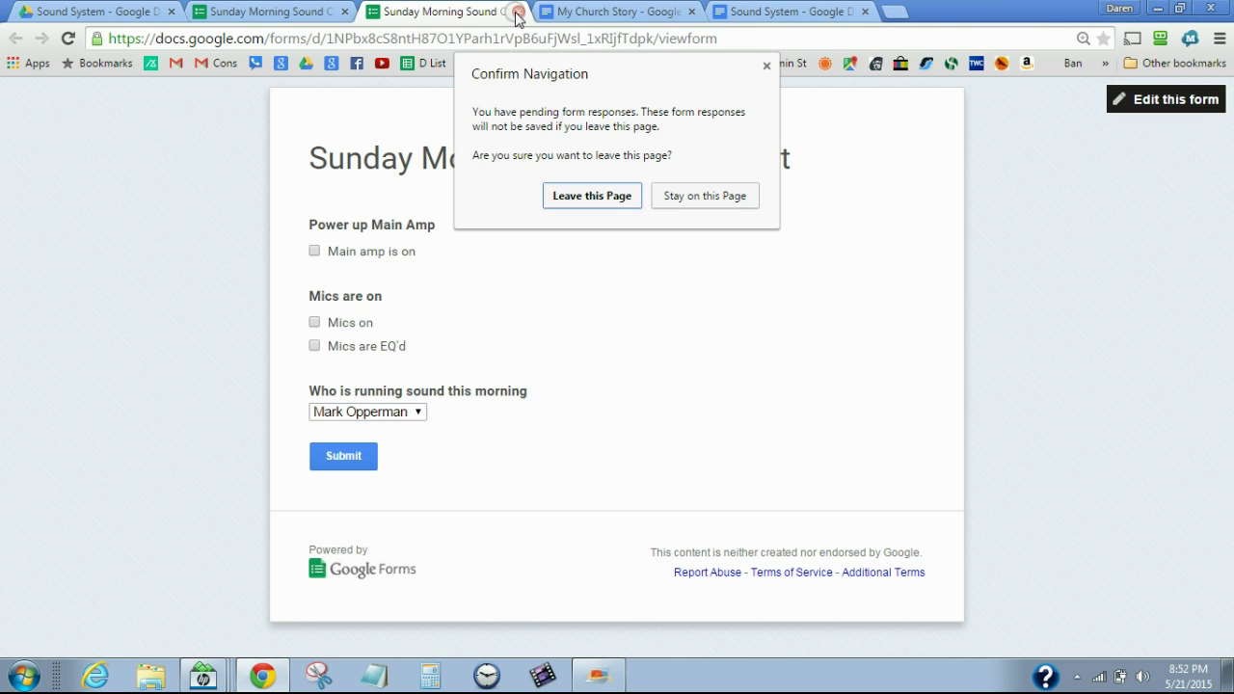
left_click(610, 195)
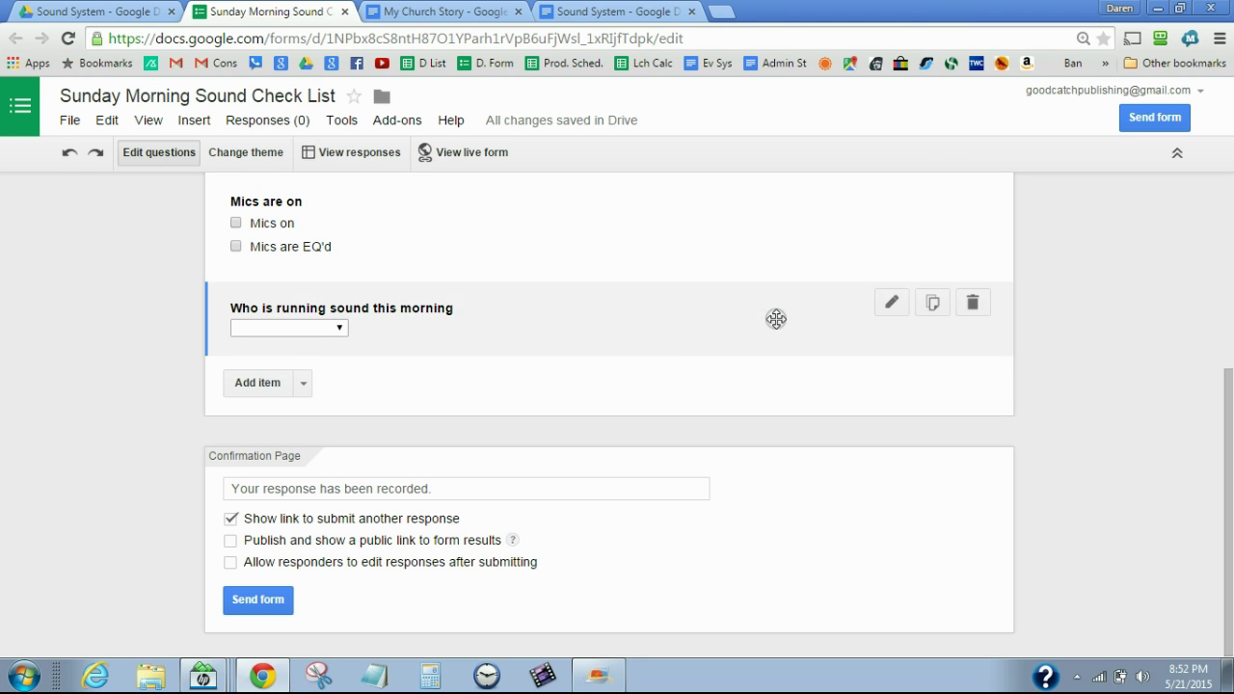
Tick Required question on Power up Main Amp, Mics are on, and the sound-operator question
left_click_drag(1229, 385, 1222, 254)
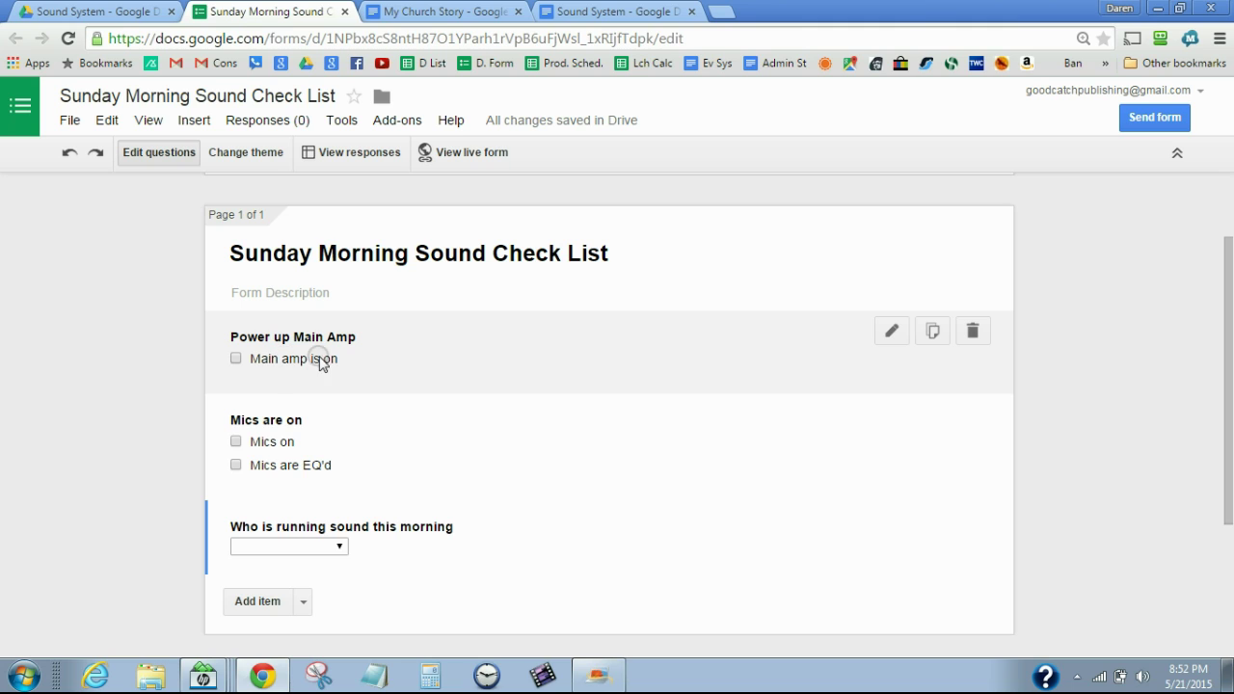
left_click(350, 357)
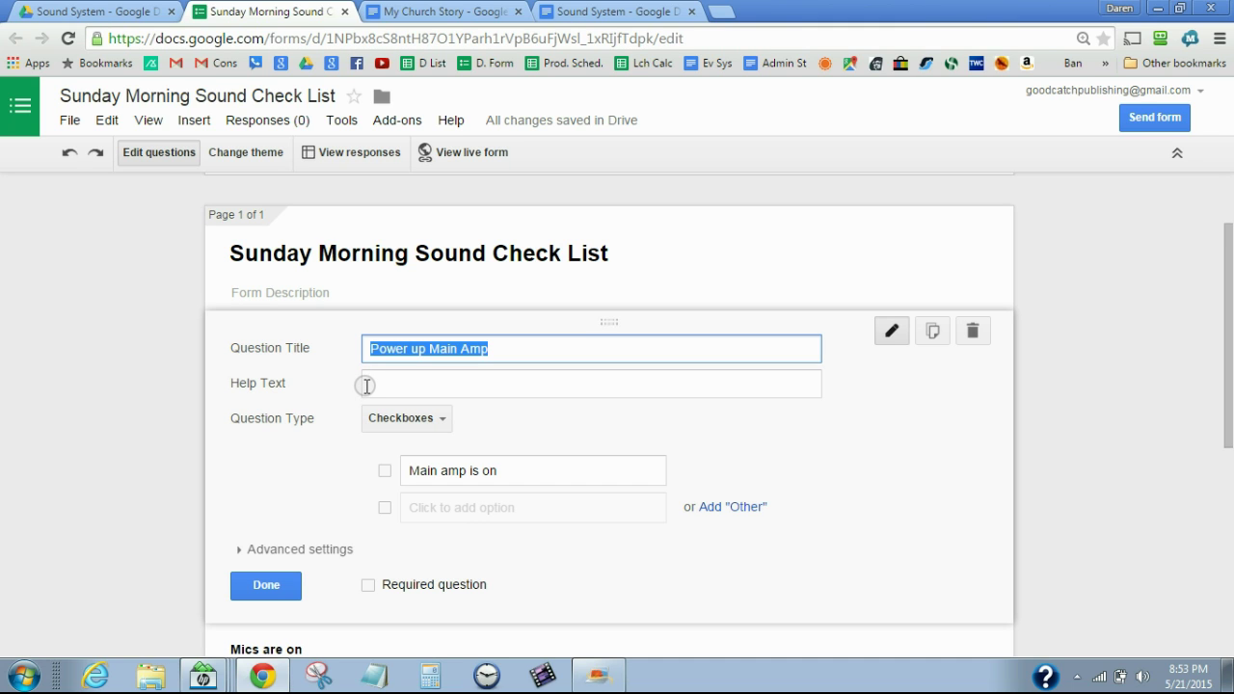
left_click(366, 584)
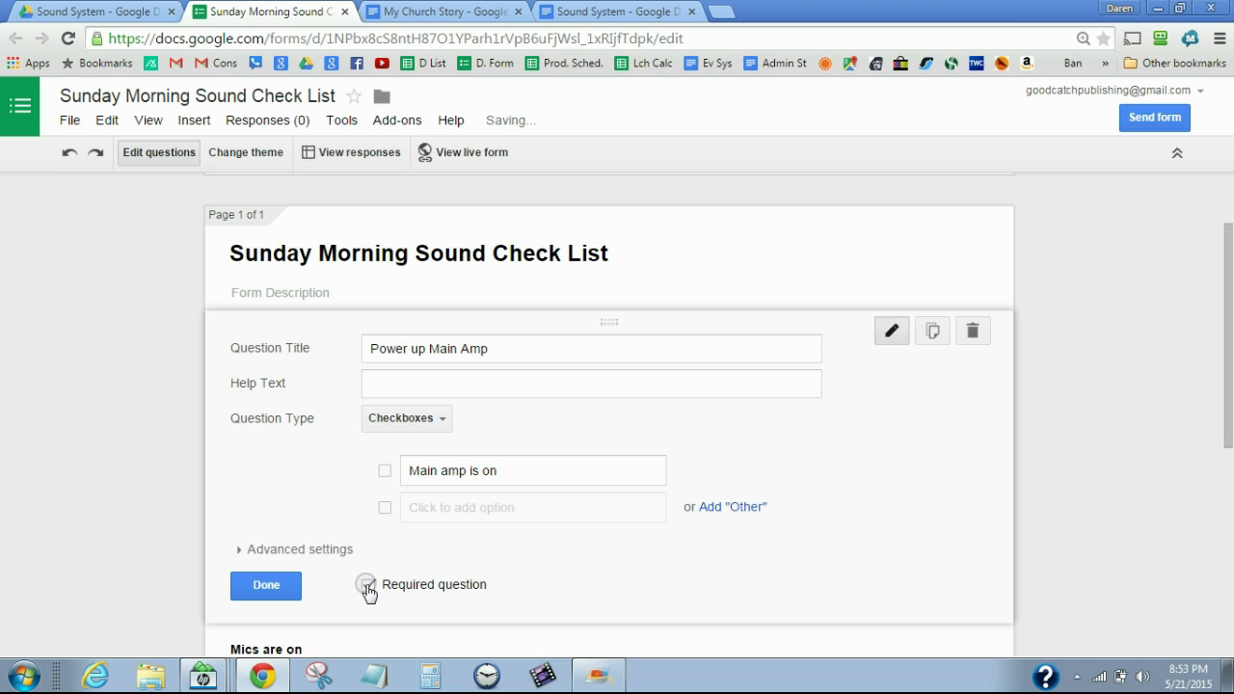
left_click(255, 590)
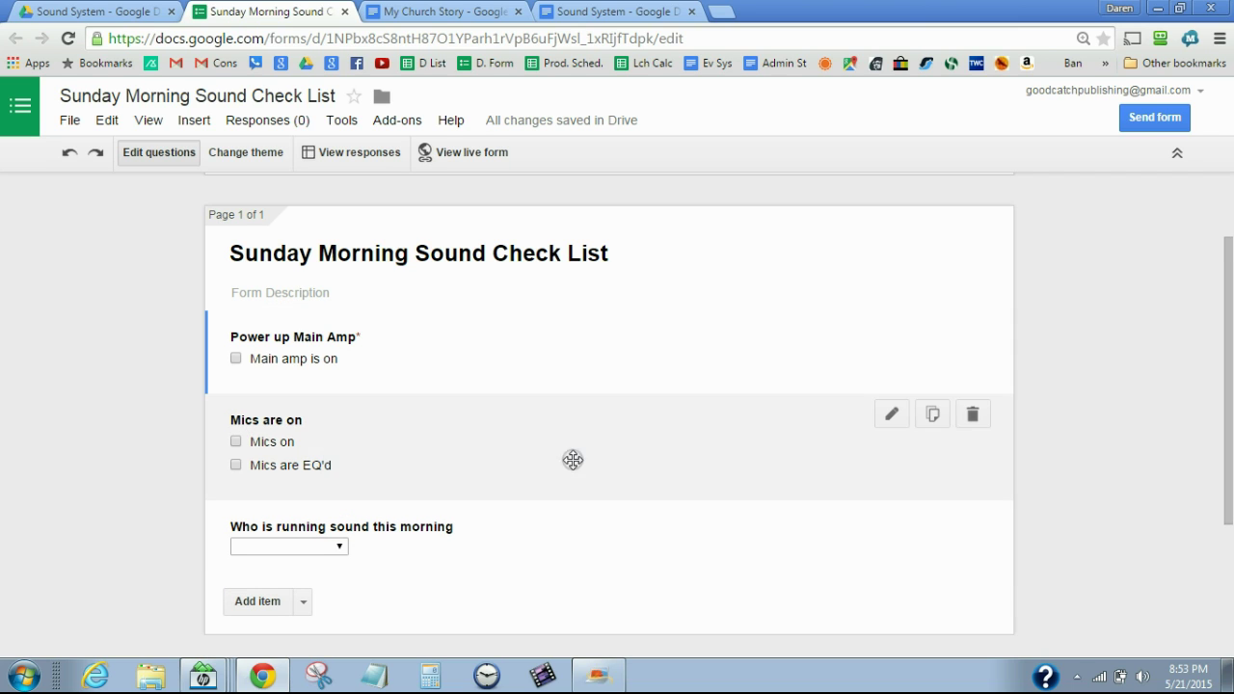
left_click(367, 460)
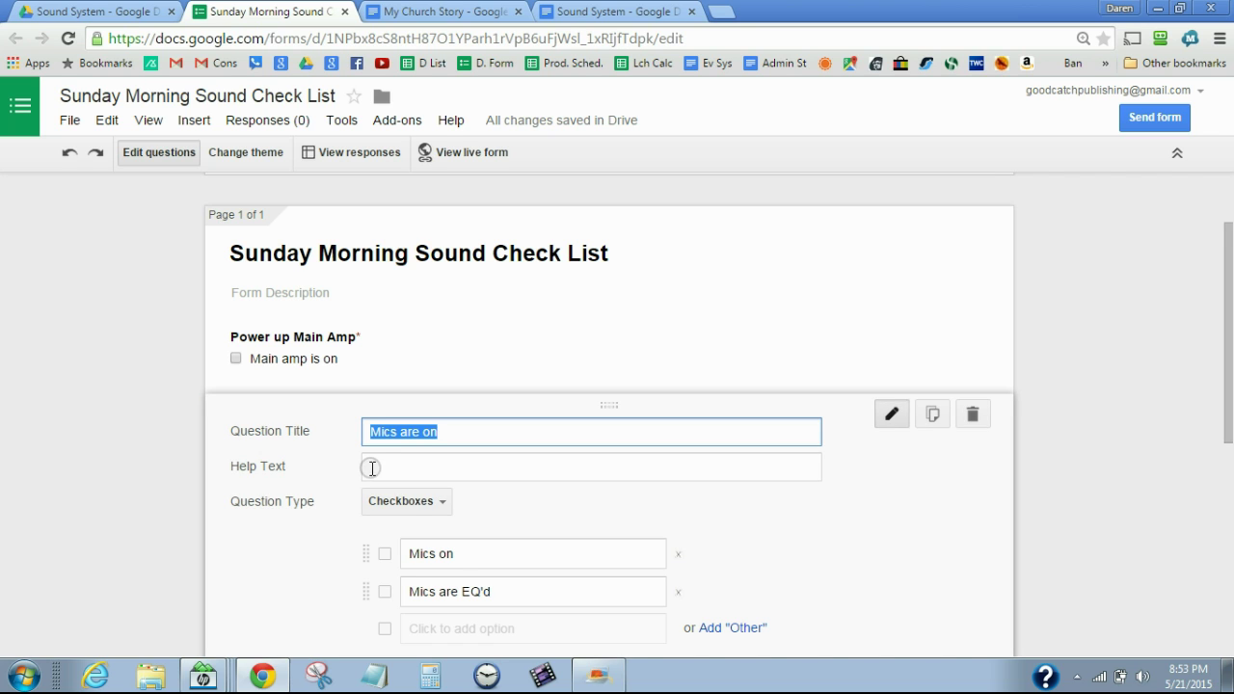
left_click_drag(1230, 392, 1229, 467)
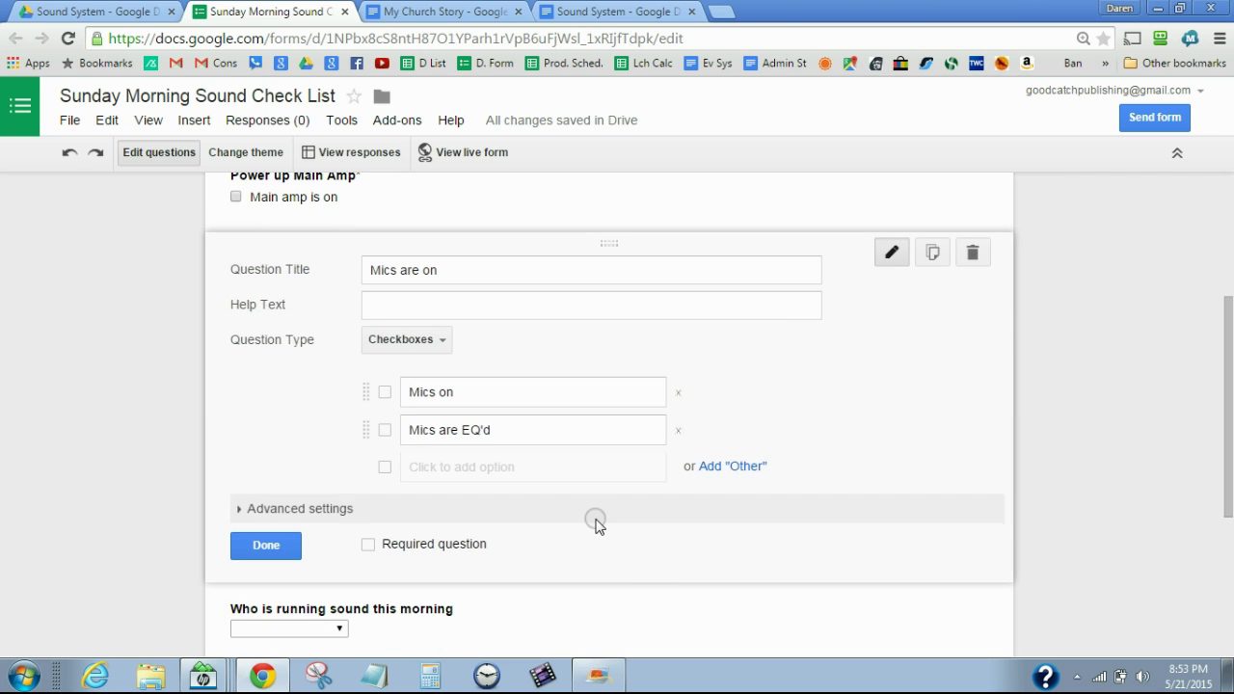
left_click(370, 546)
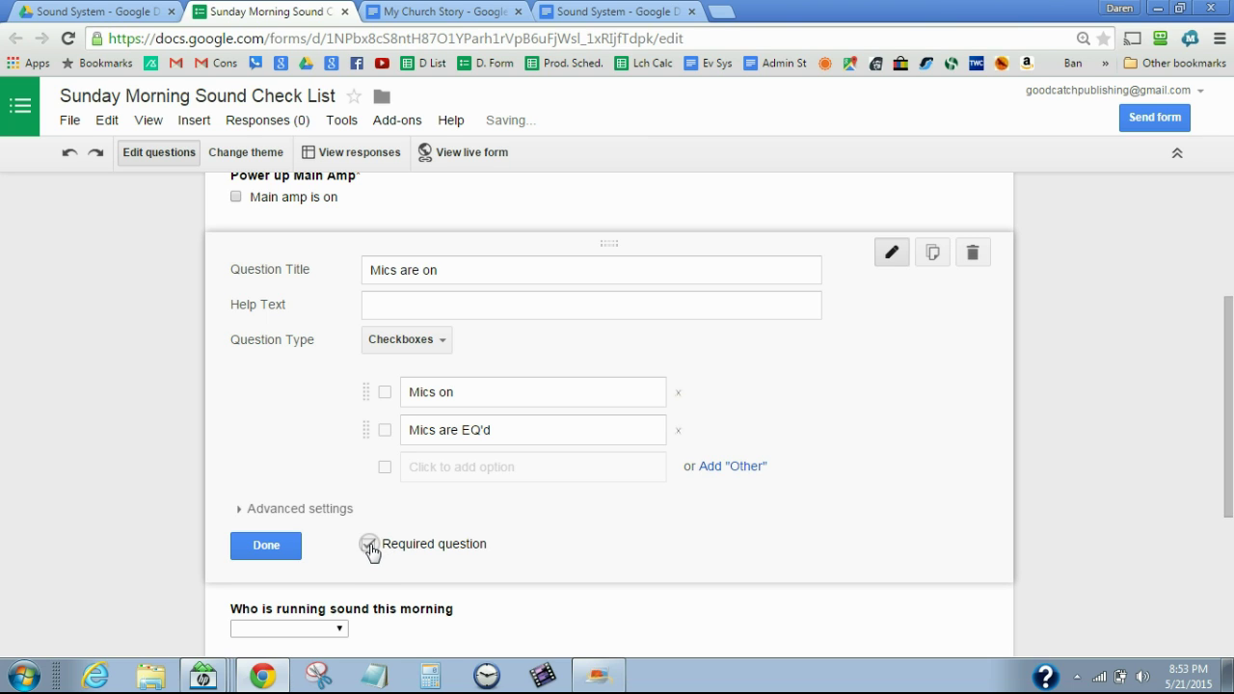
left_click(267, 546)
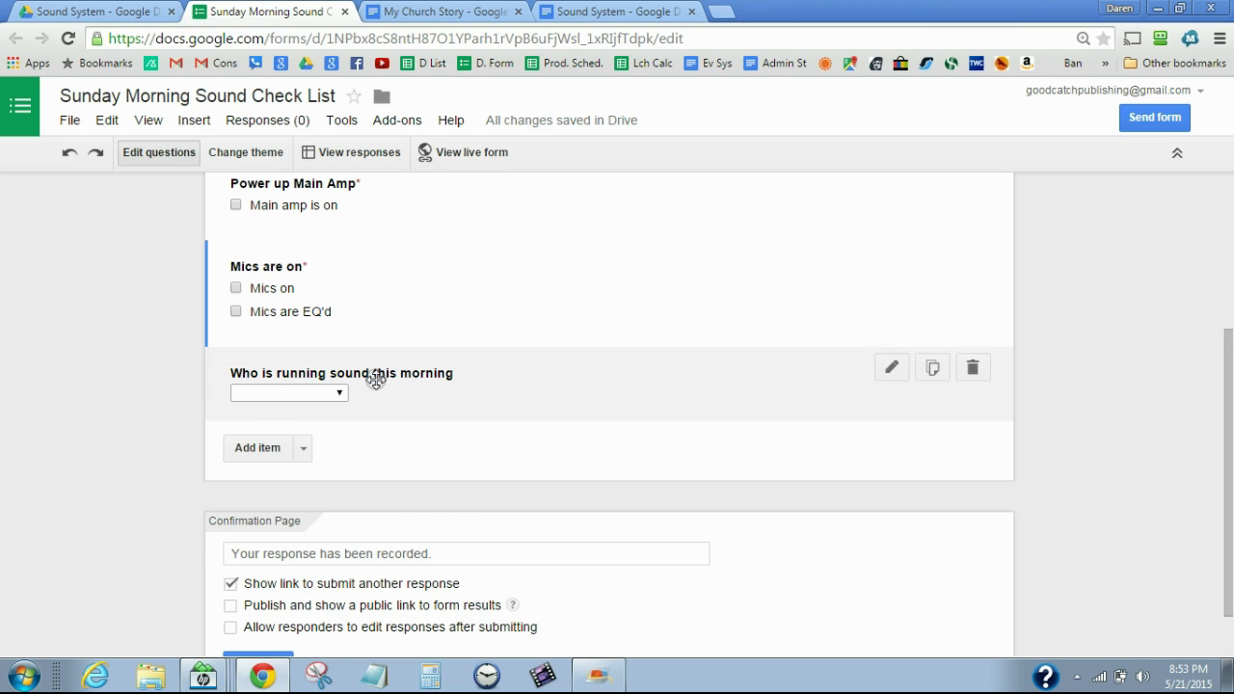
left_click(375, 379)
left_click_drag(1225, 408, 1217, 491)
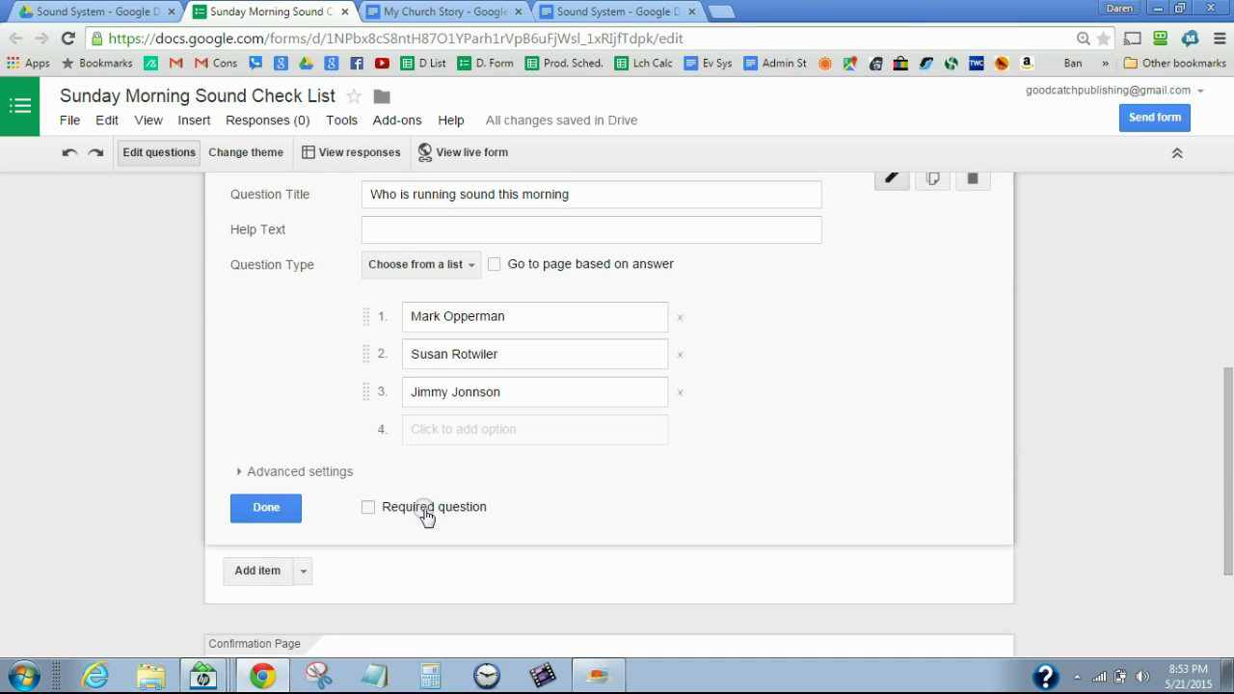
left_click(372, 508)
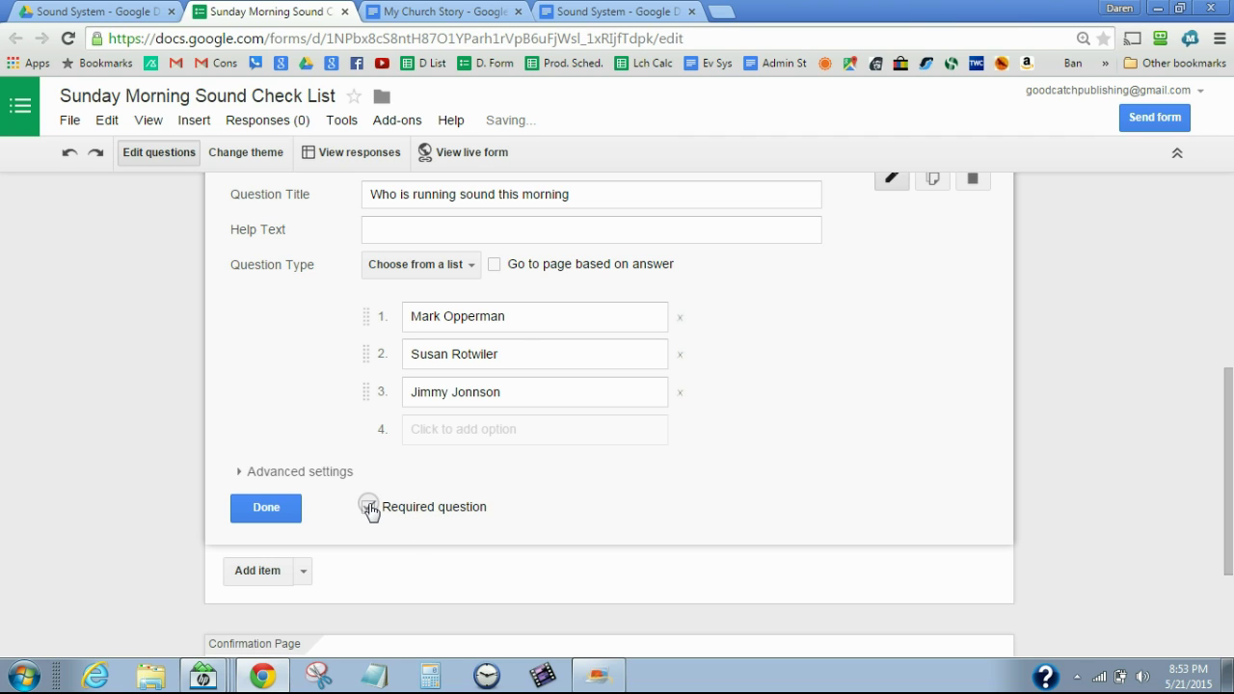
left_click(275, 505)
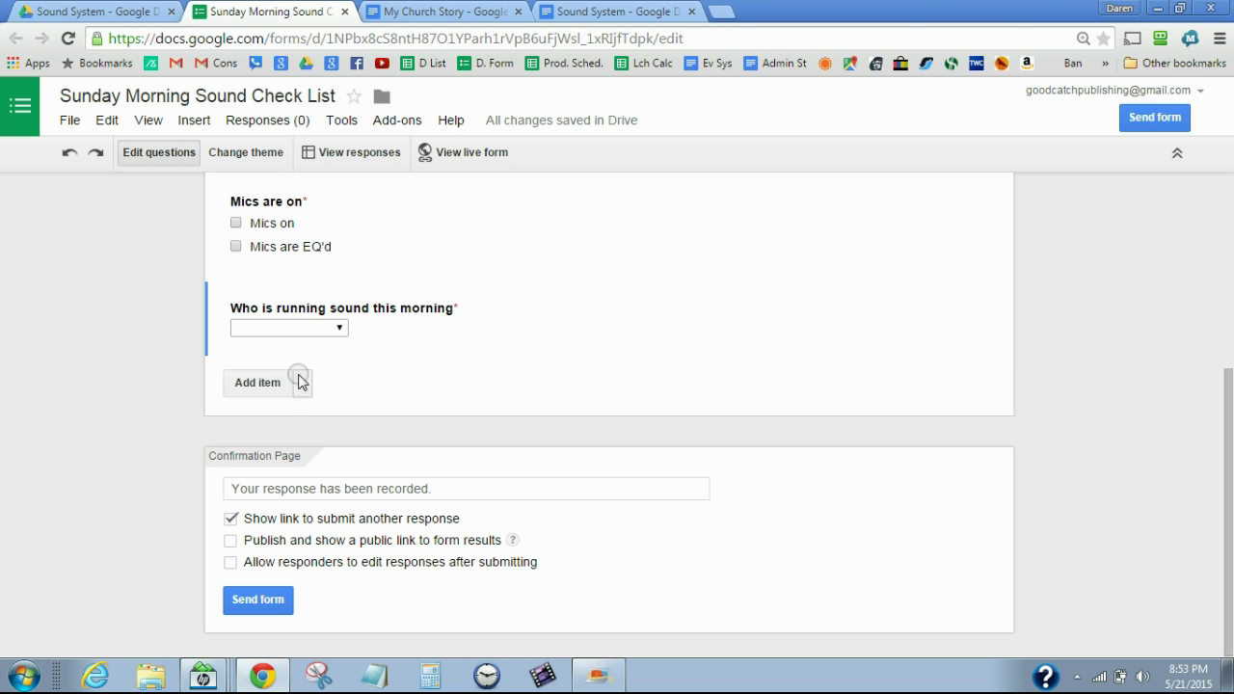
left_click(256, 383)
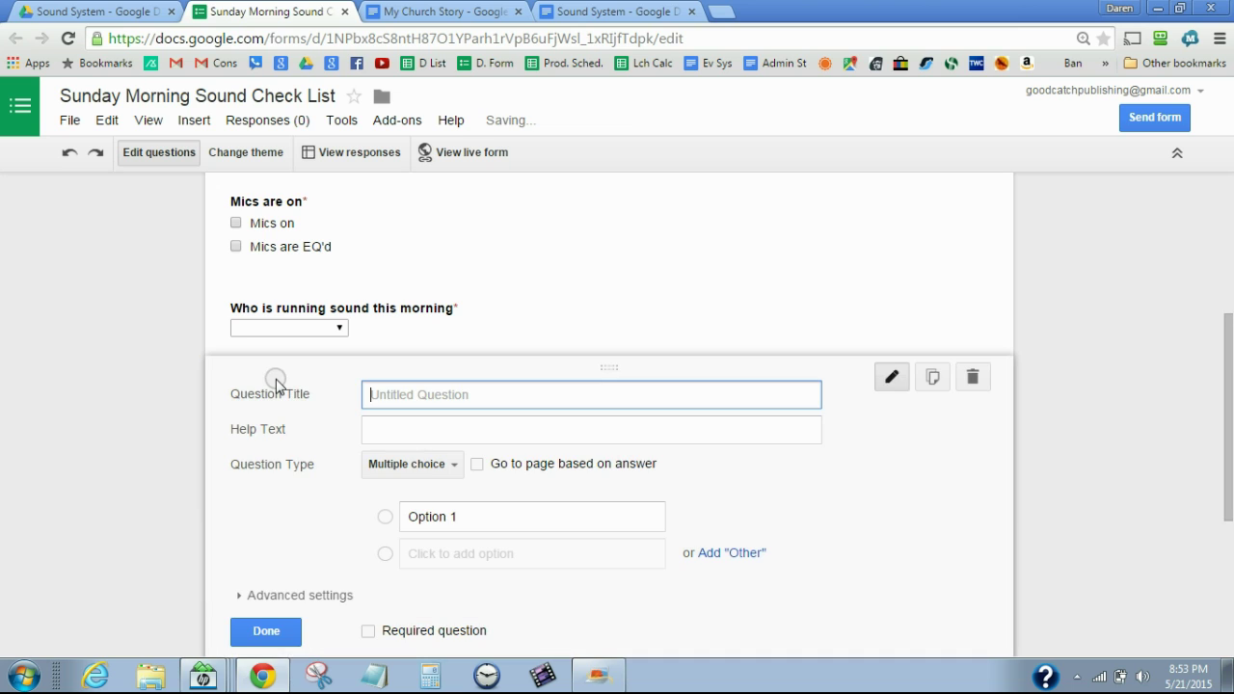
left_click(427, 465)
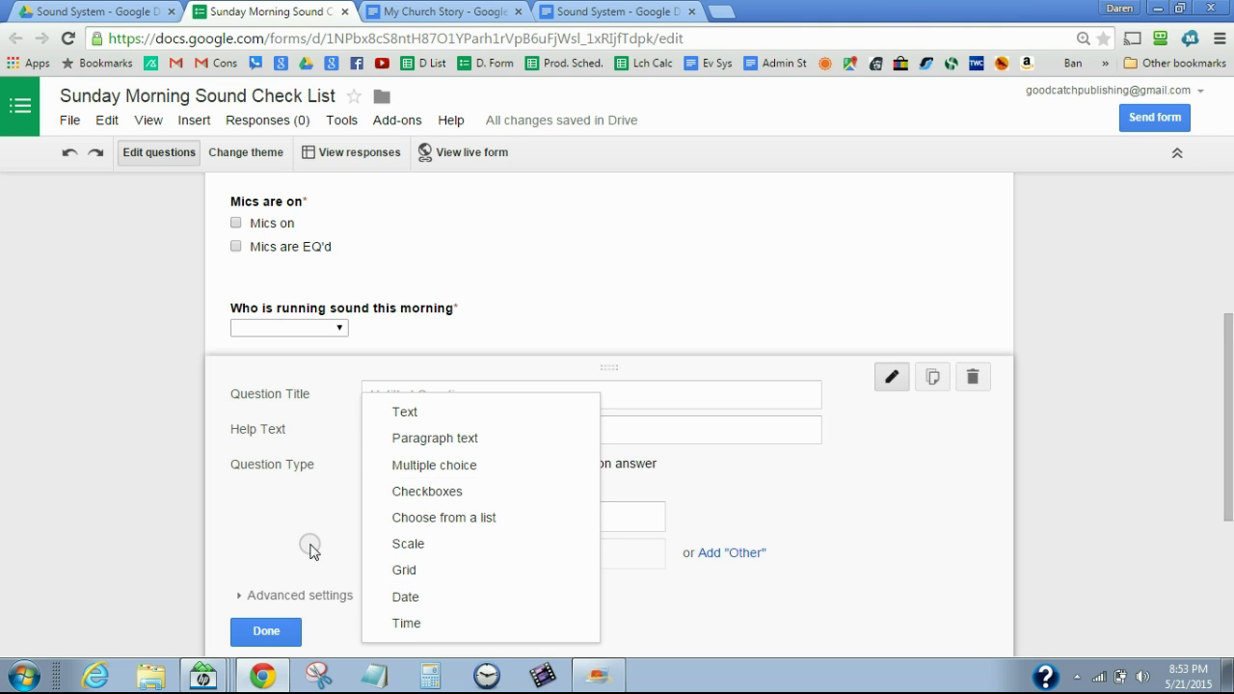
left_click(310, 545)
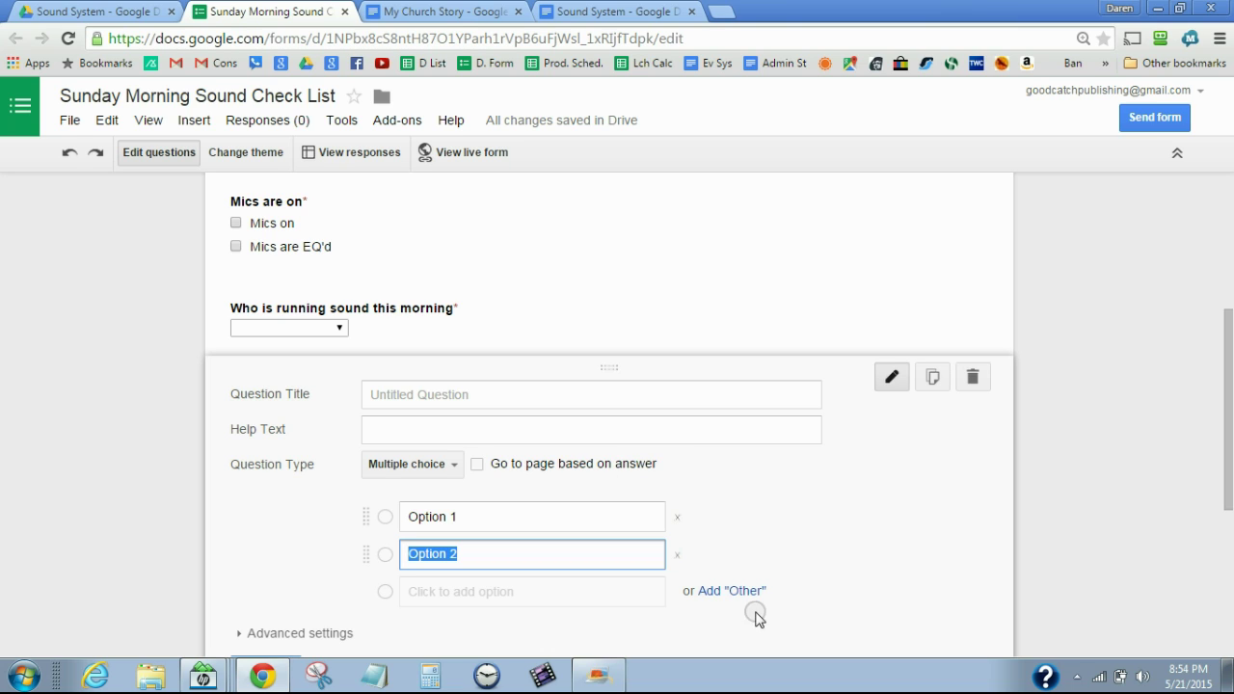
left_click(731, 592)
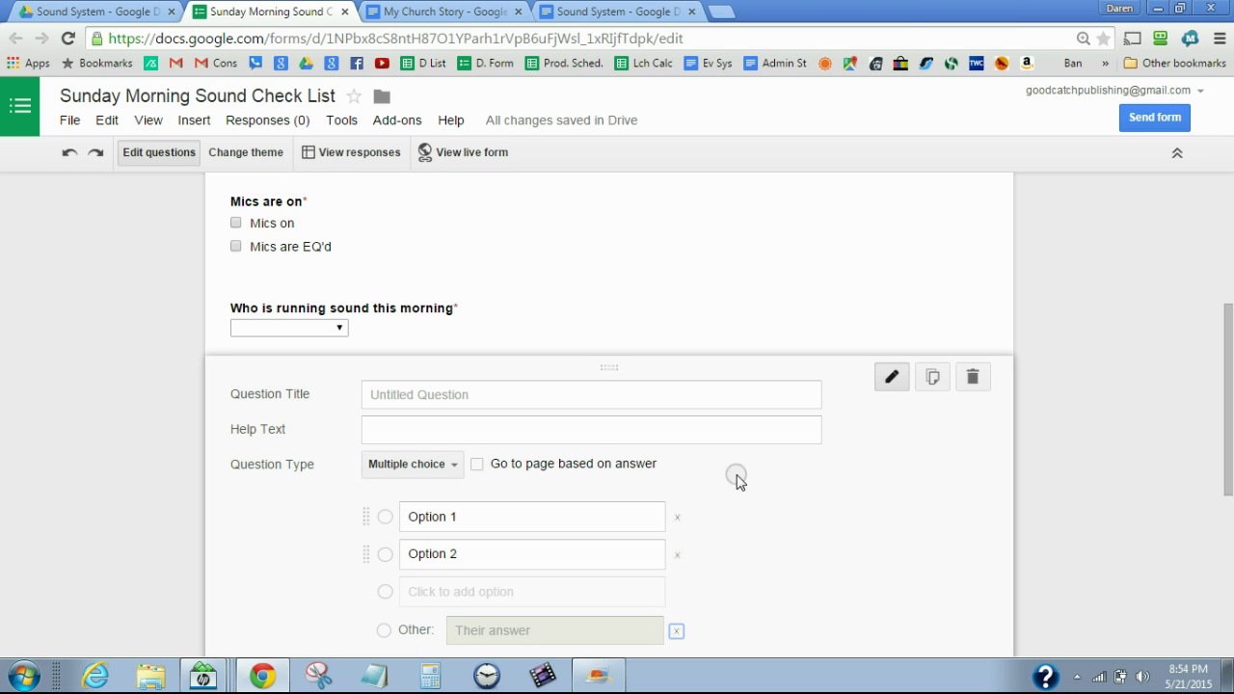
scroll(1230, 376, "down", 1)
scroll(1230, 376, "down", 1)
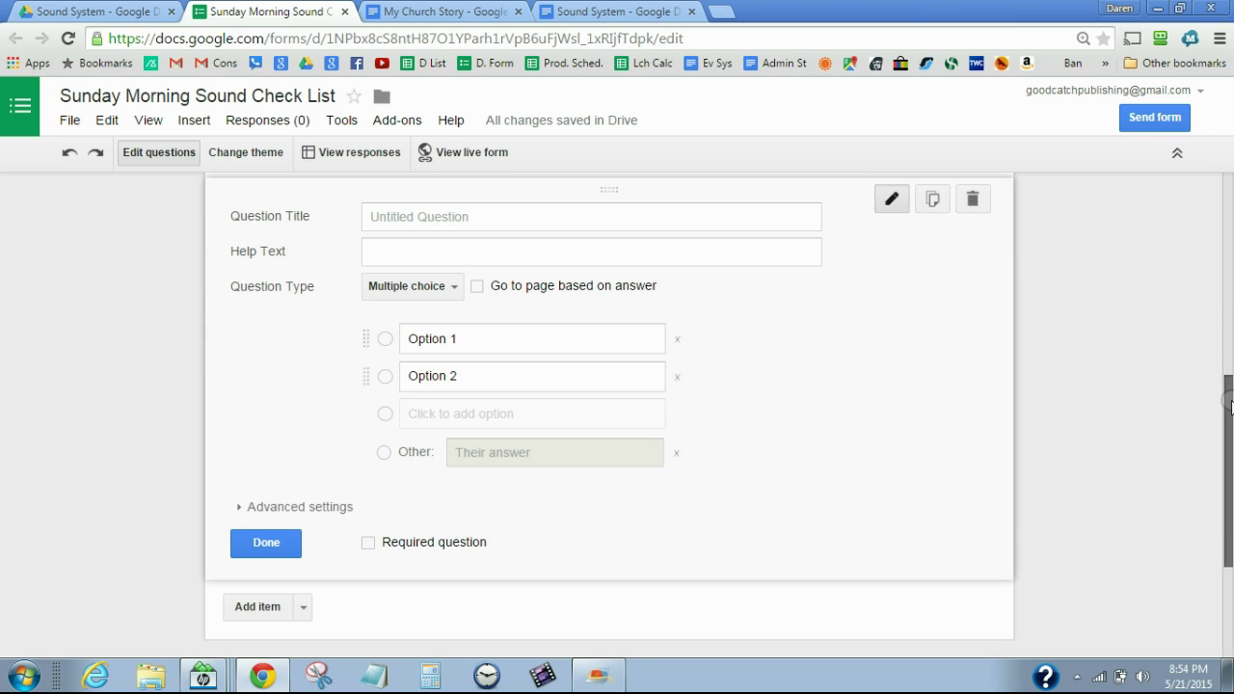
left_click(974, 204)
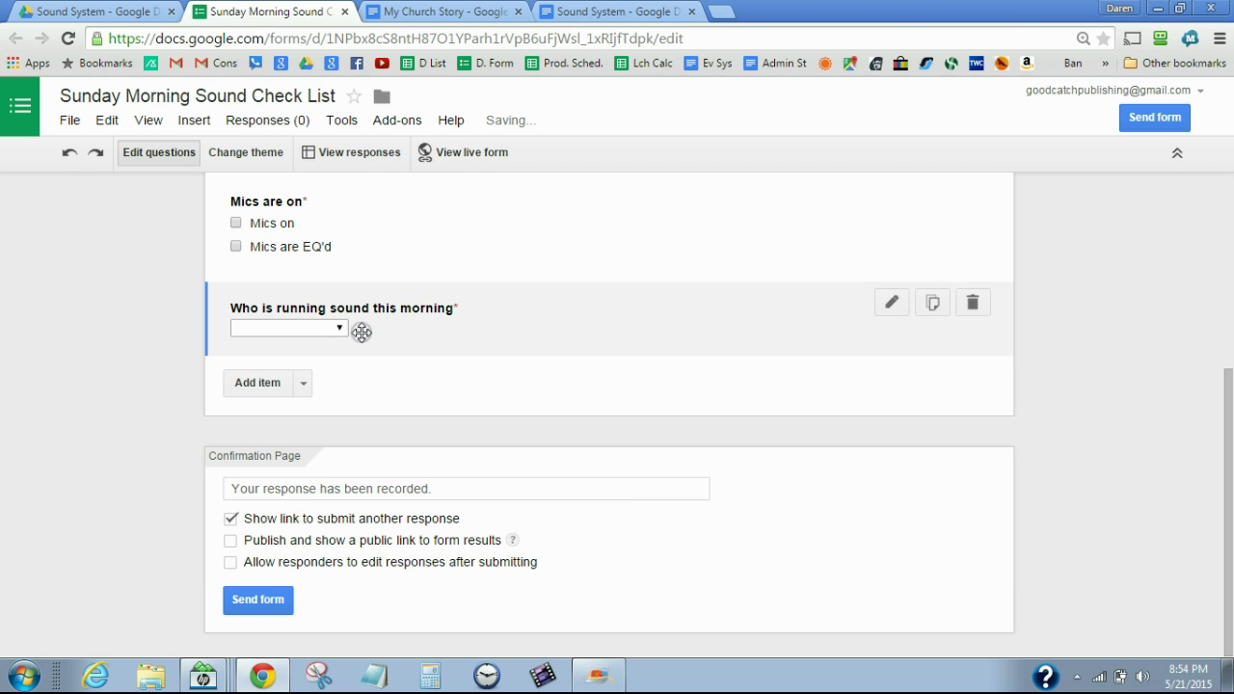
left_click(303, 385)
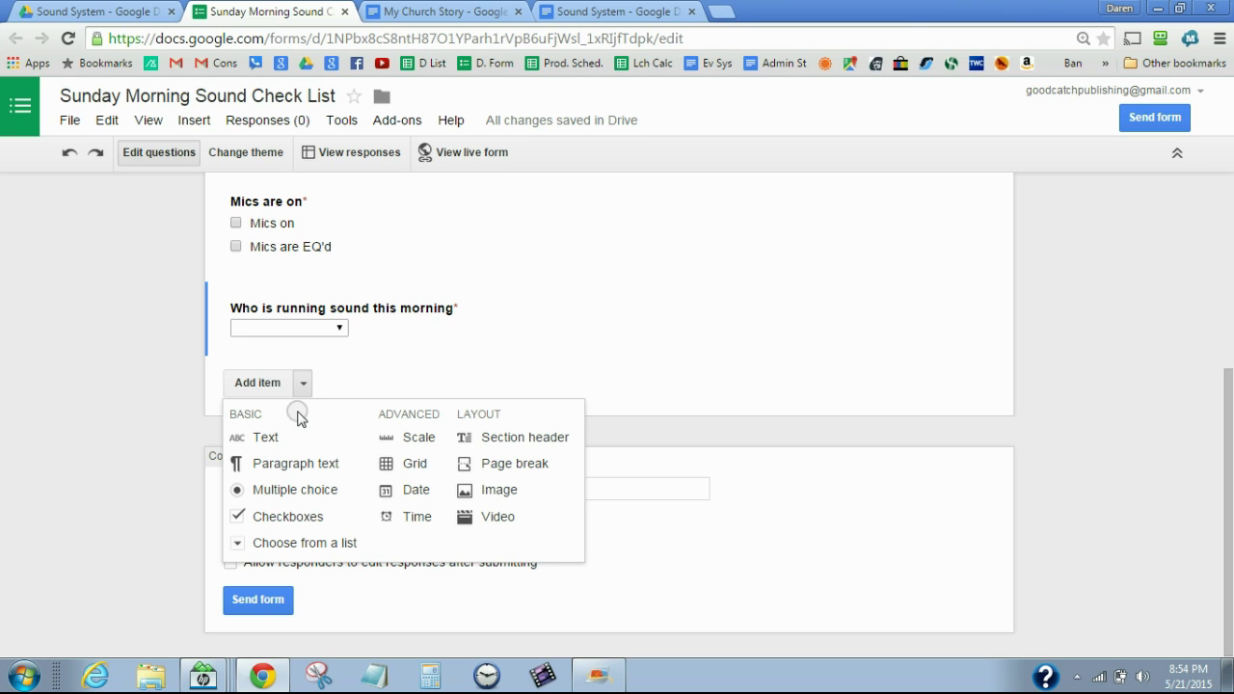
left_click(328, 545)
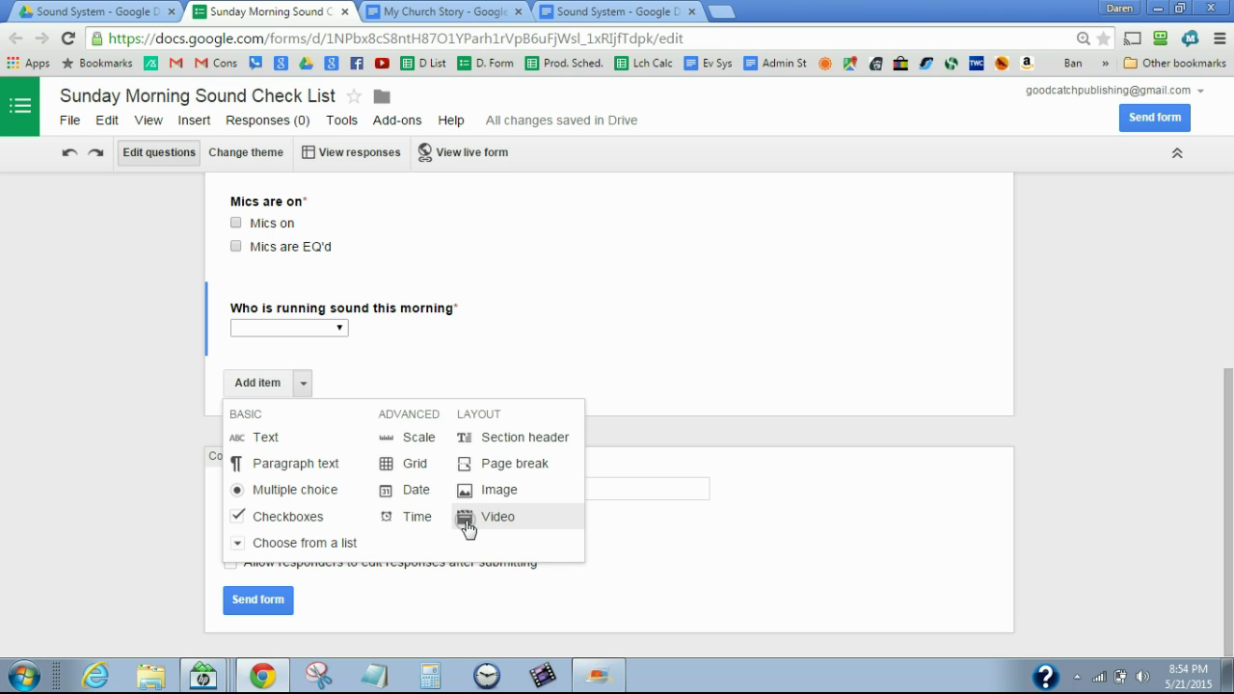
left_click(491, 501)
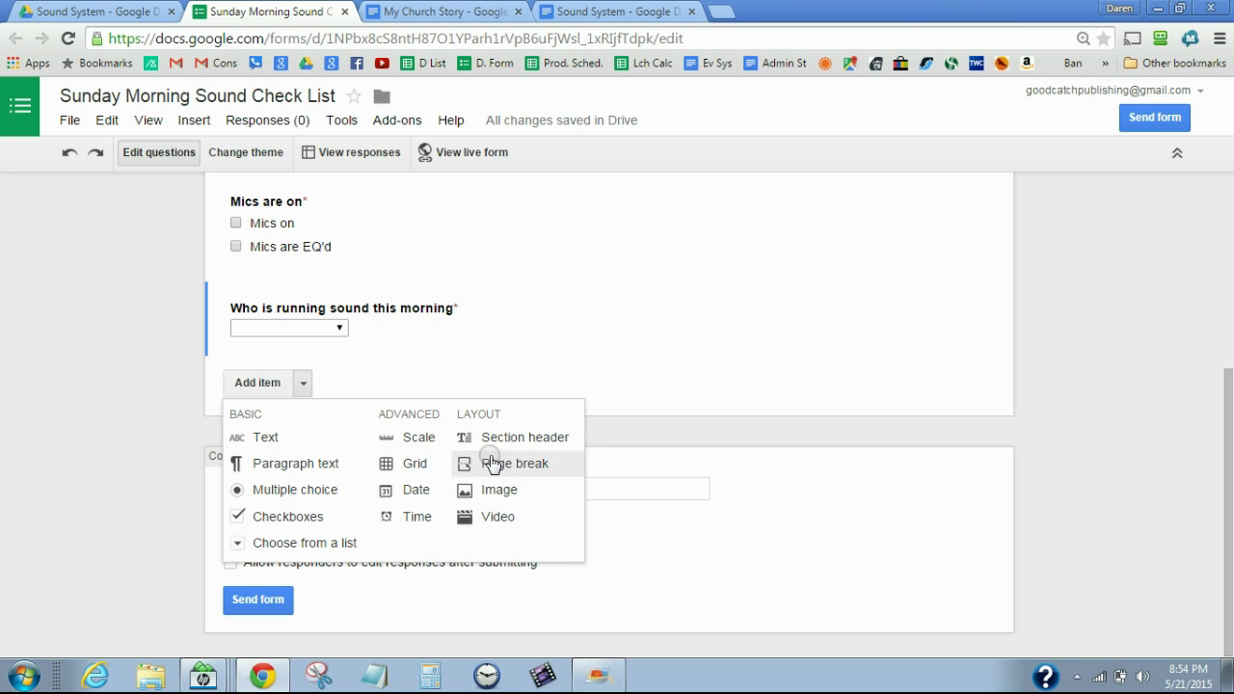
left_click(377, 594)
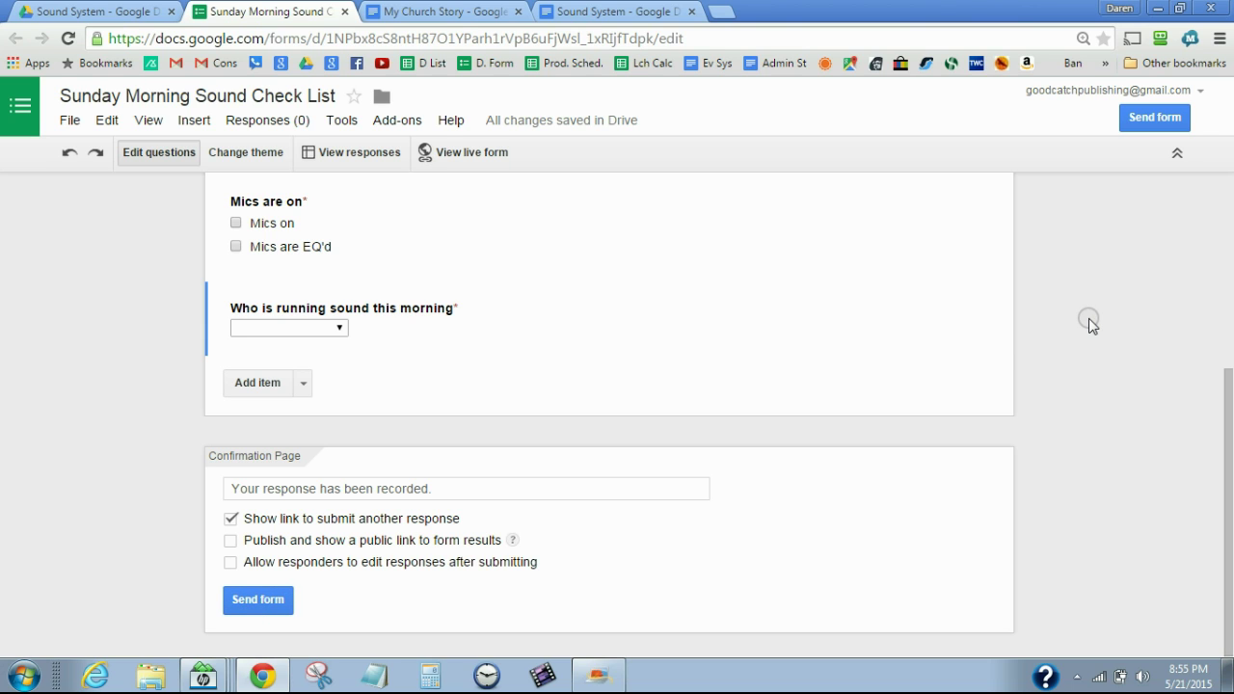
left_click_drag(1226, 417, 1230, 222)
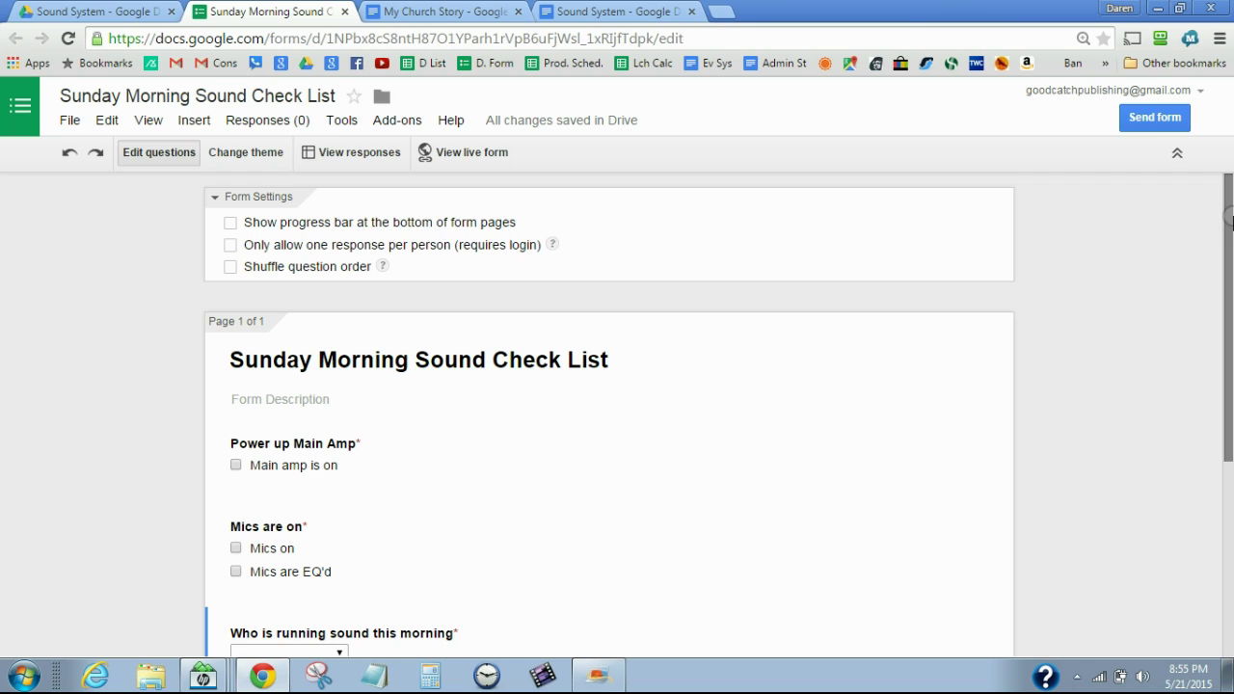
Check that the live form marks all three questions required, then bring up the theme choices
left_click(477, 154)
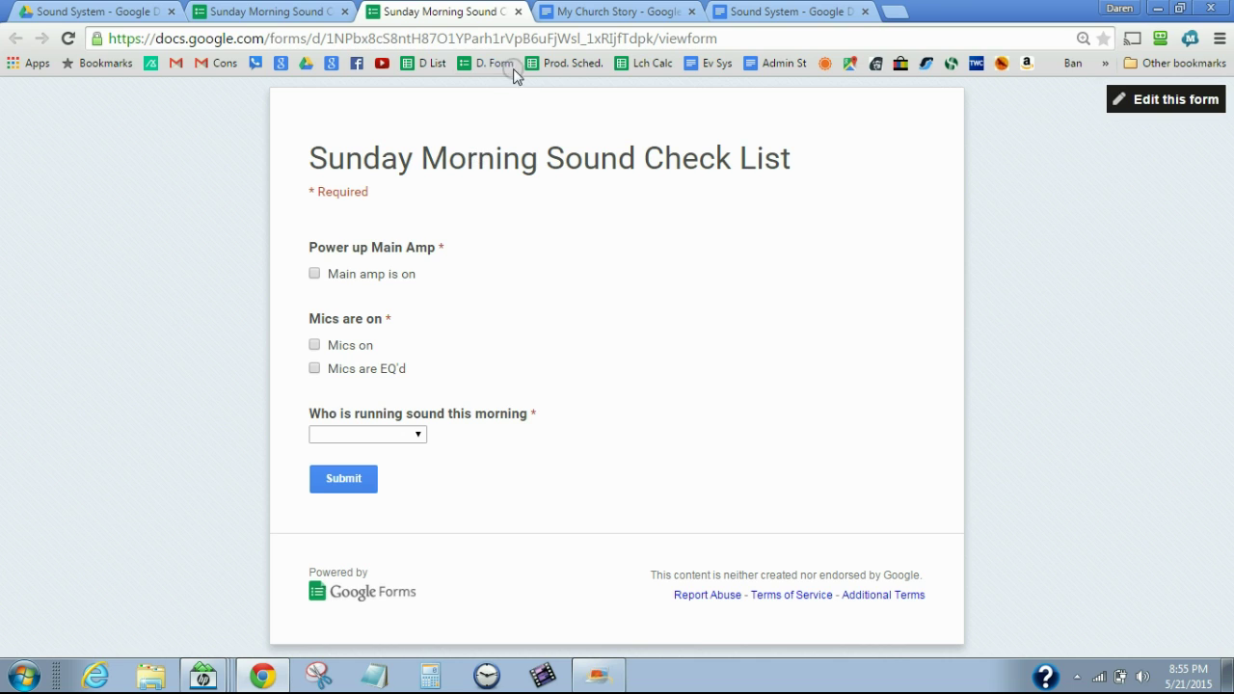
left_click(517, 11)
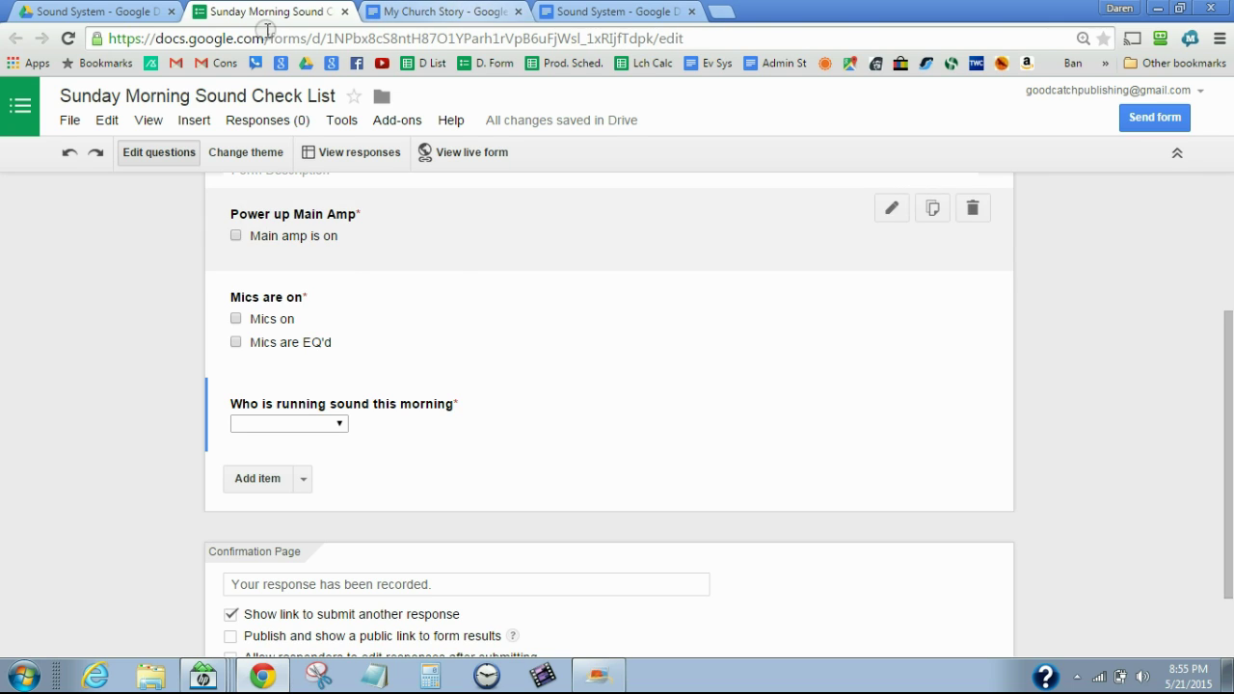
left_click(252, 156)
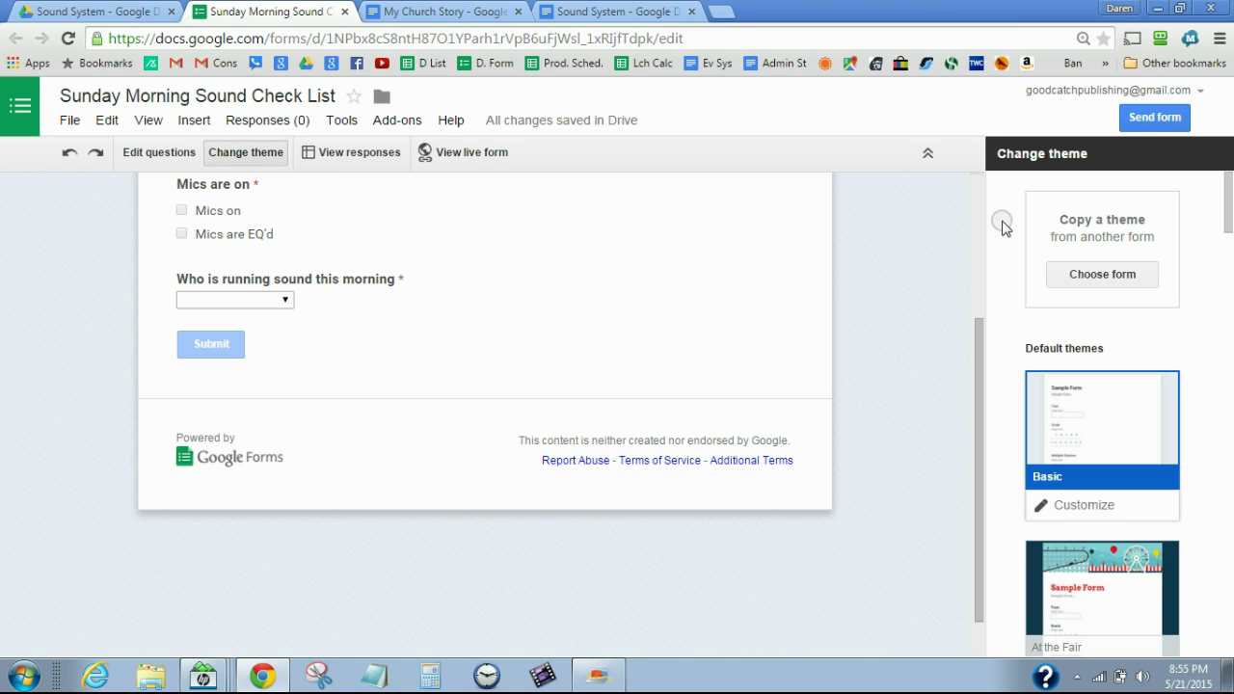
Browse the themes, try Save the Date, and apply the Pennant Banner theme
left_click(1229, 532)
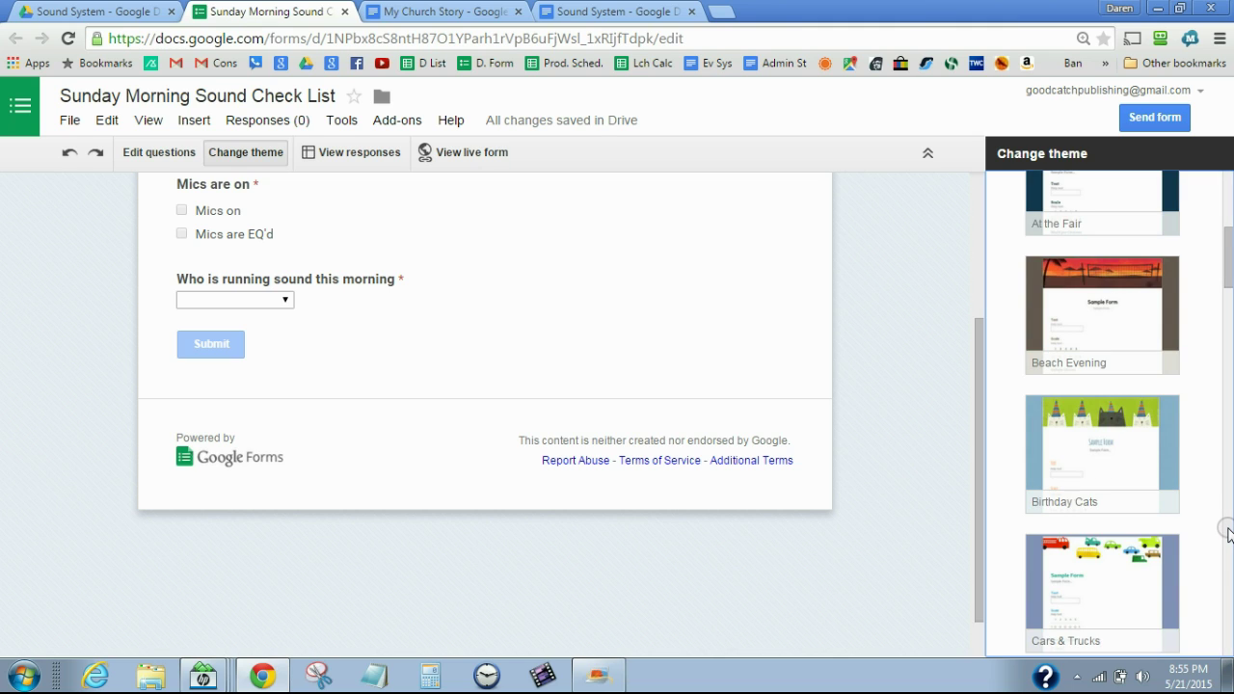
left_click(1228, 532)
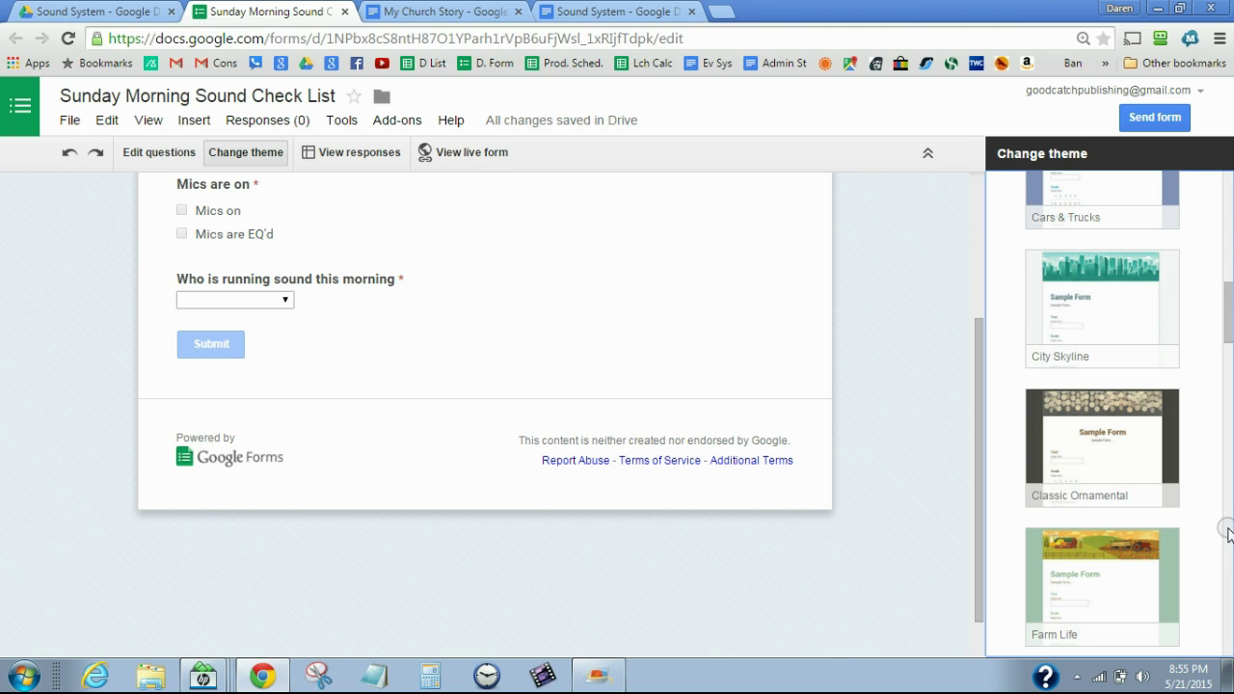
left_click(1228, 532)
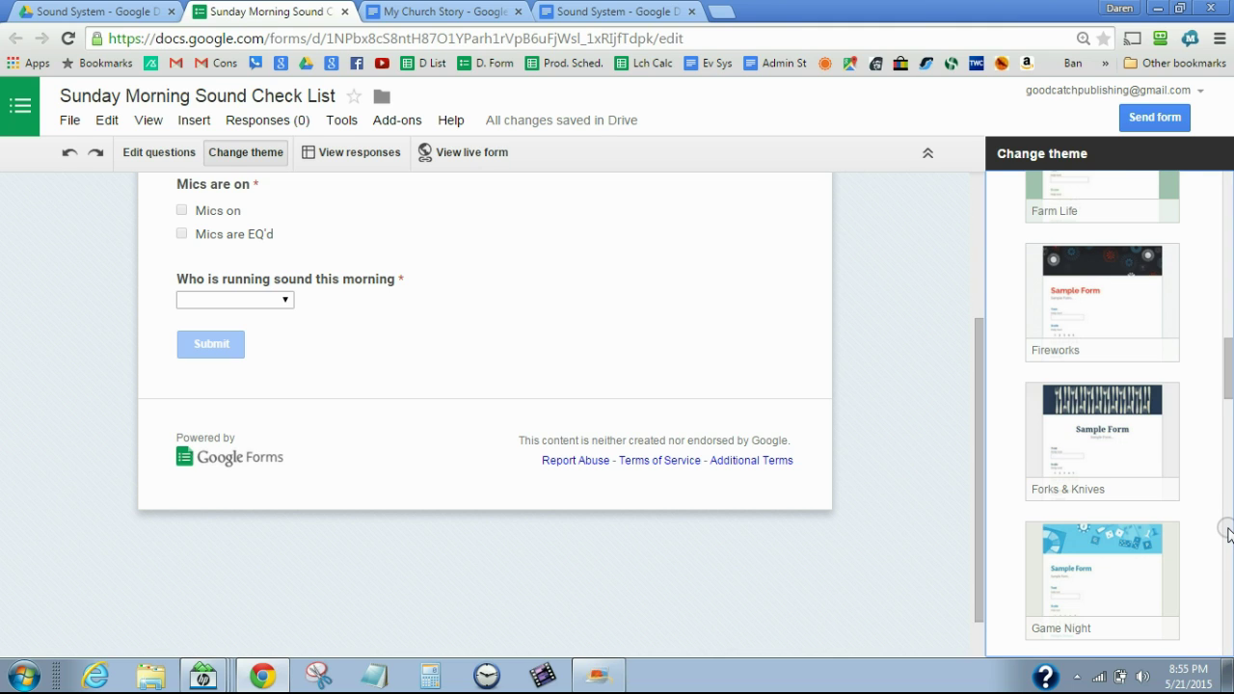
left_click(1228, 532)
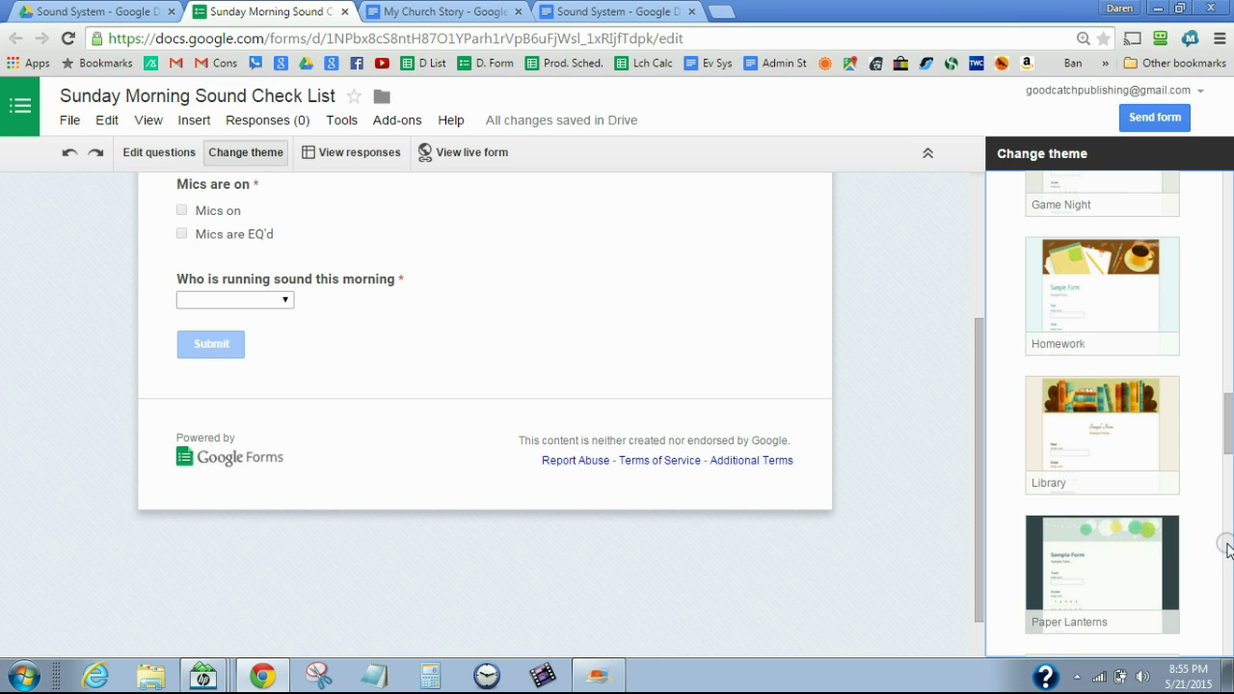
left_click(1229, 548)
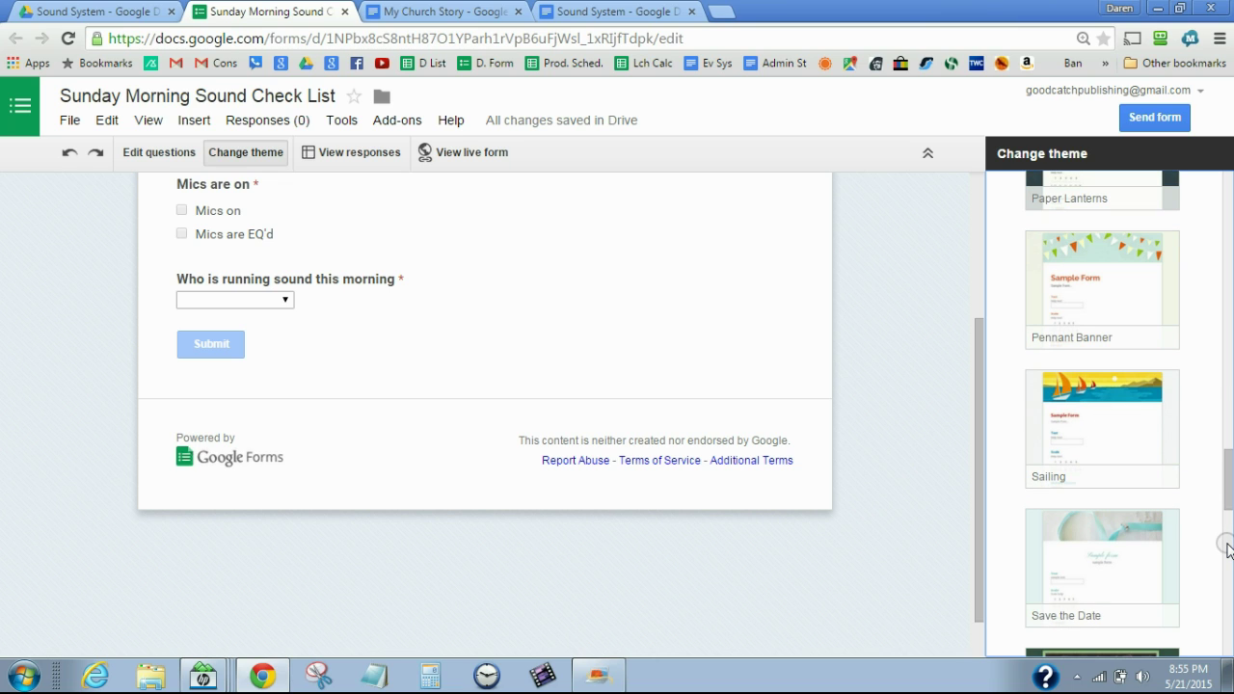
left_click(1116, 536)
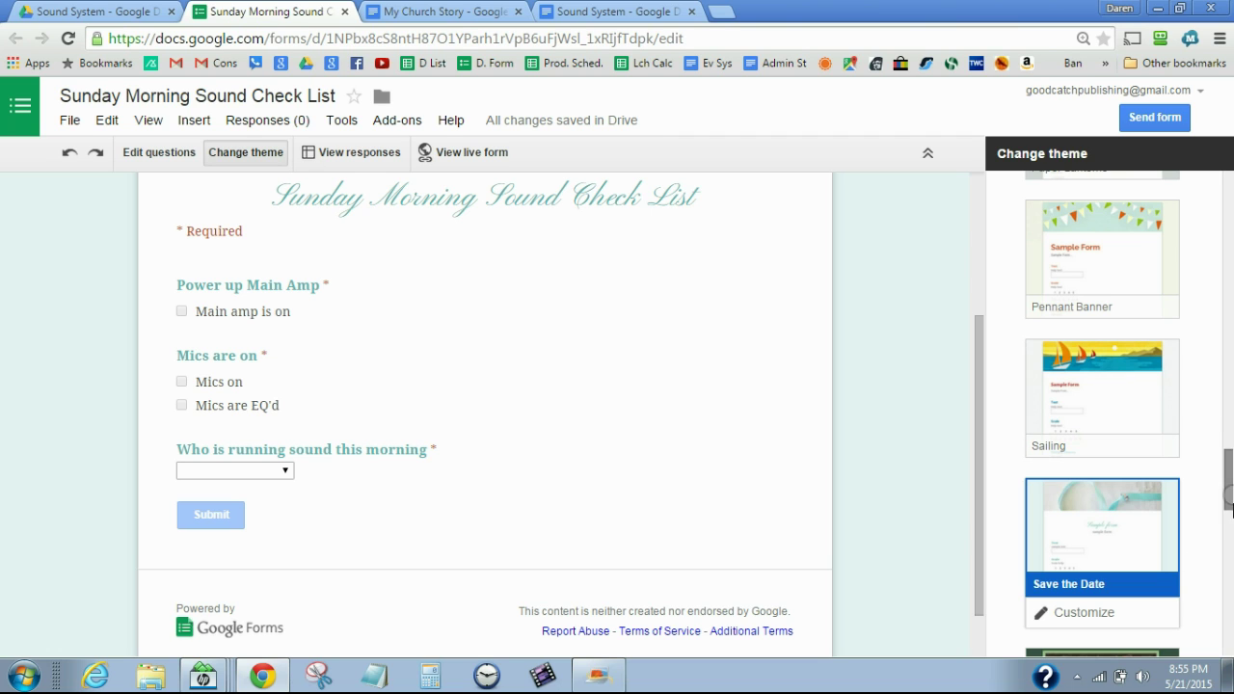
left_click(1114, 241)
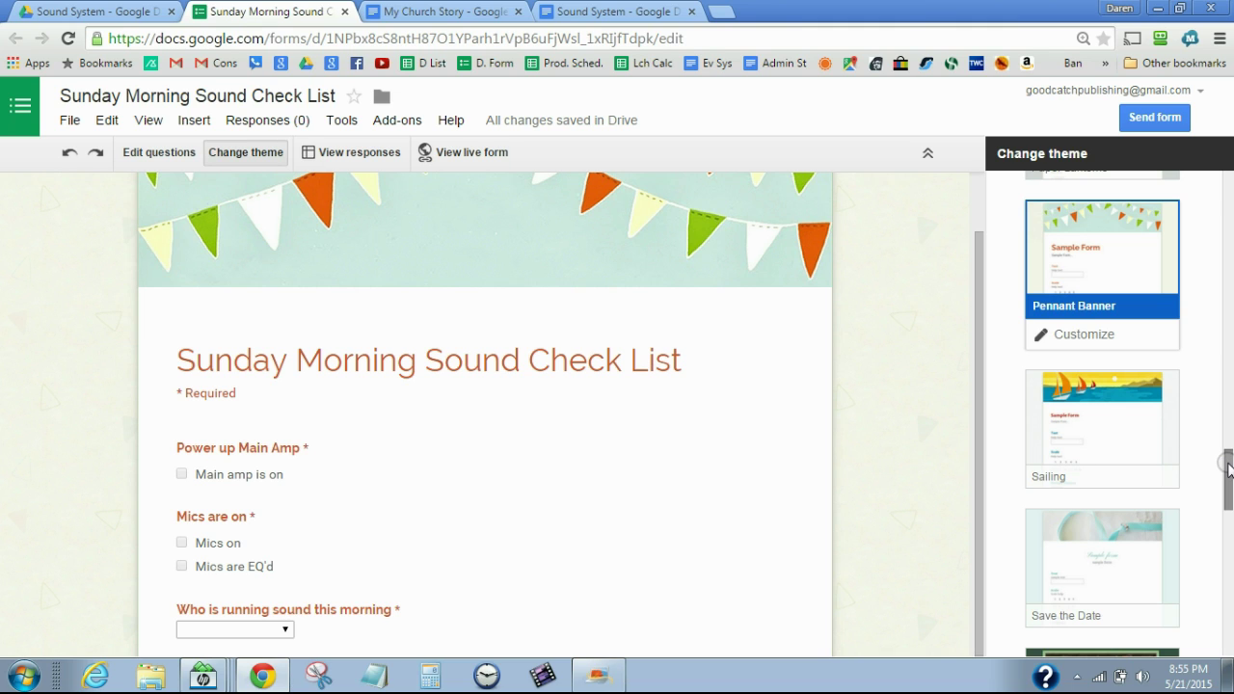
left_click_drag(1230, 470, 1230, 512)
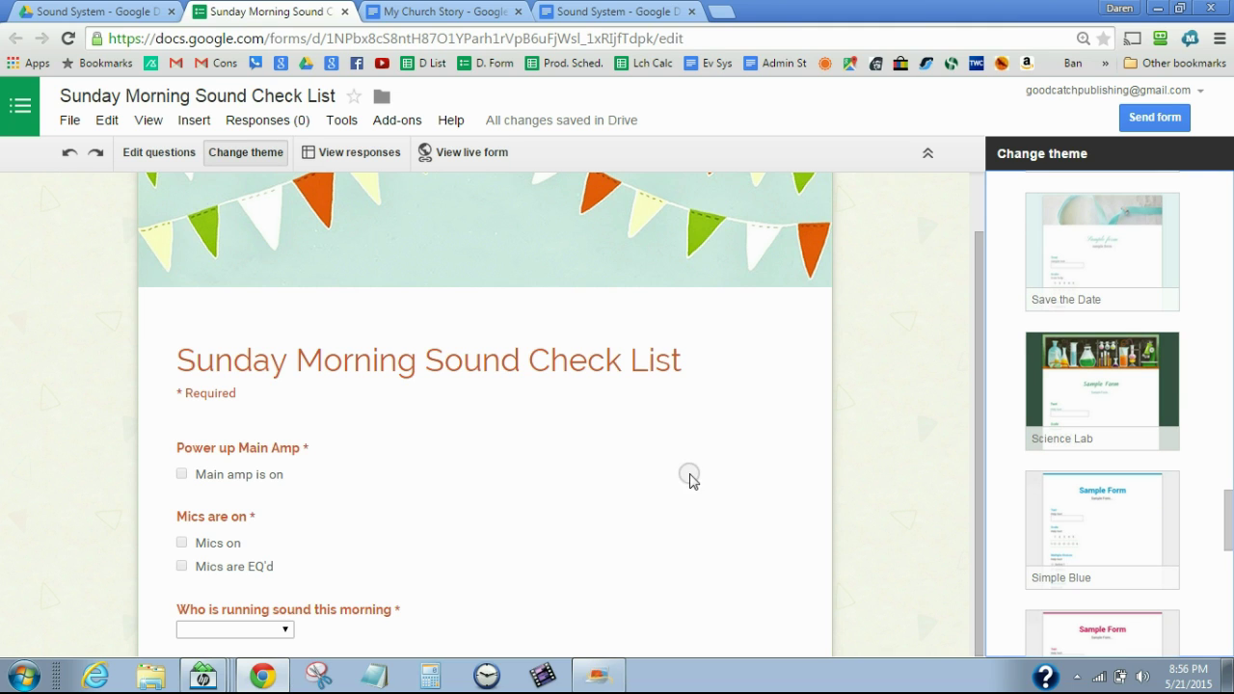
Open the live Sunday Morning Sound Check List form, copy its viewform URL, then return to the Sound System doc
left_click(466, 152)
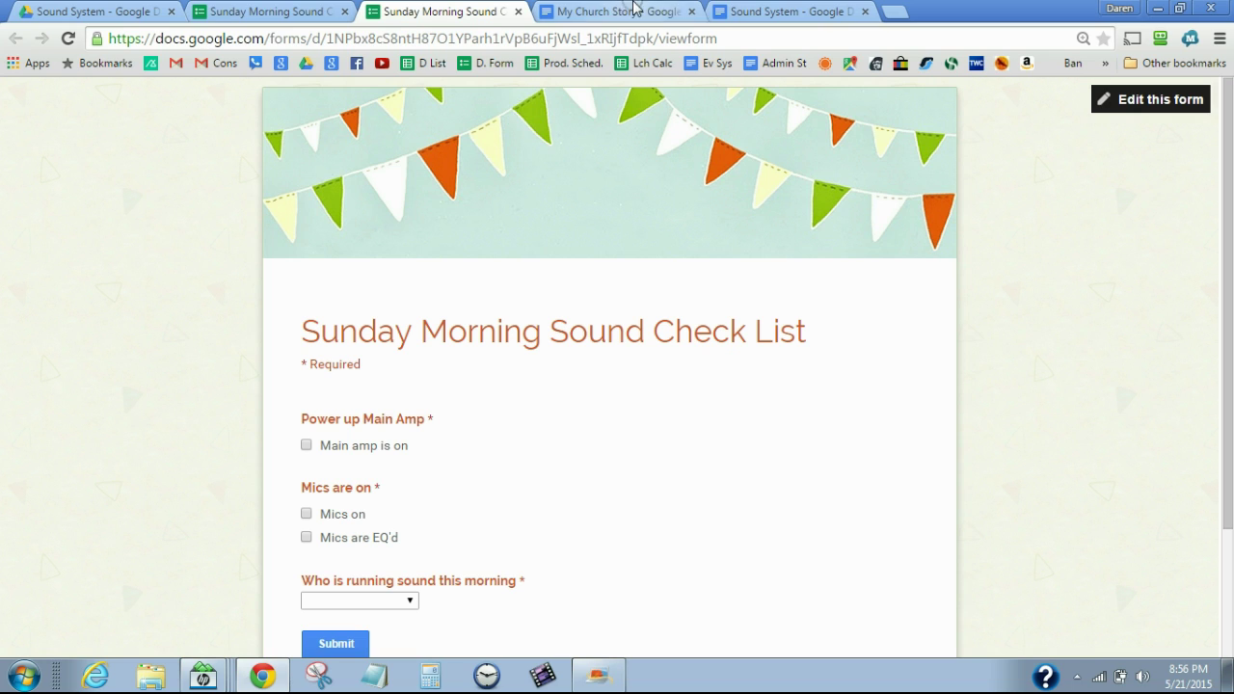
left_click(730, 39)
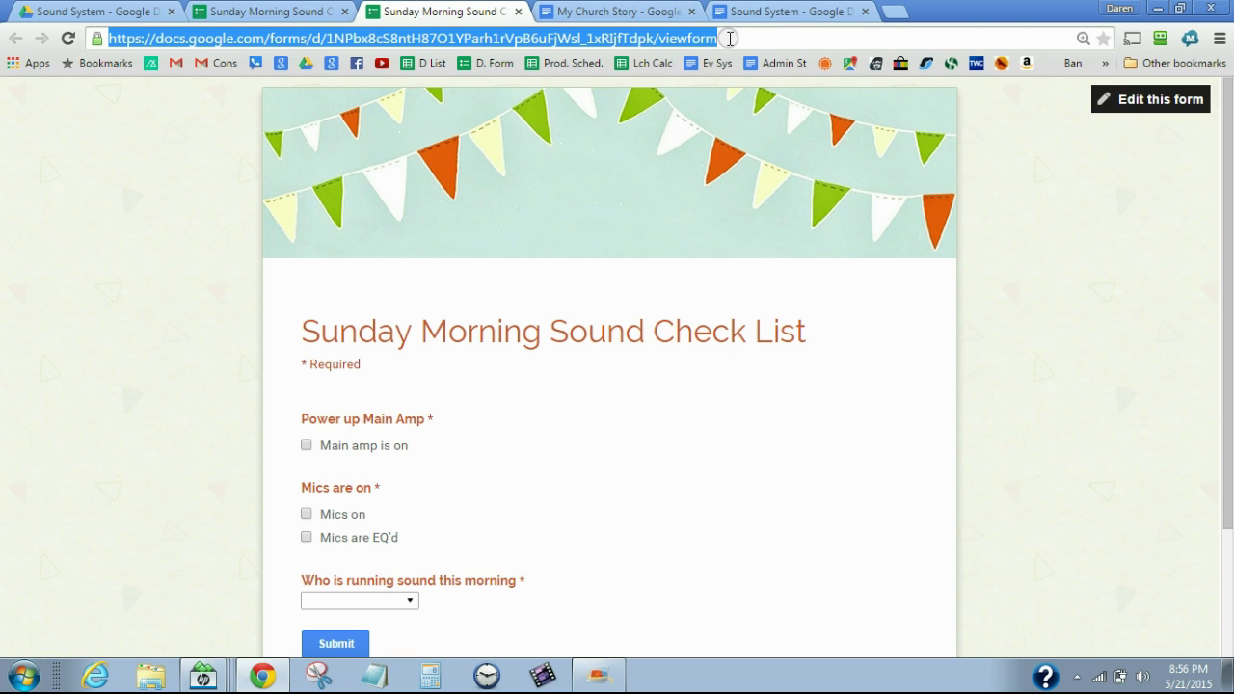
left_click(801, 14)
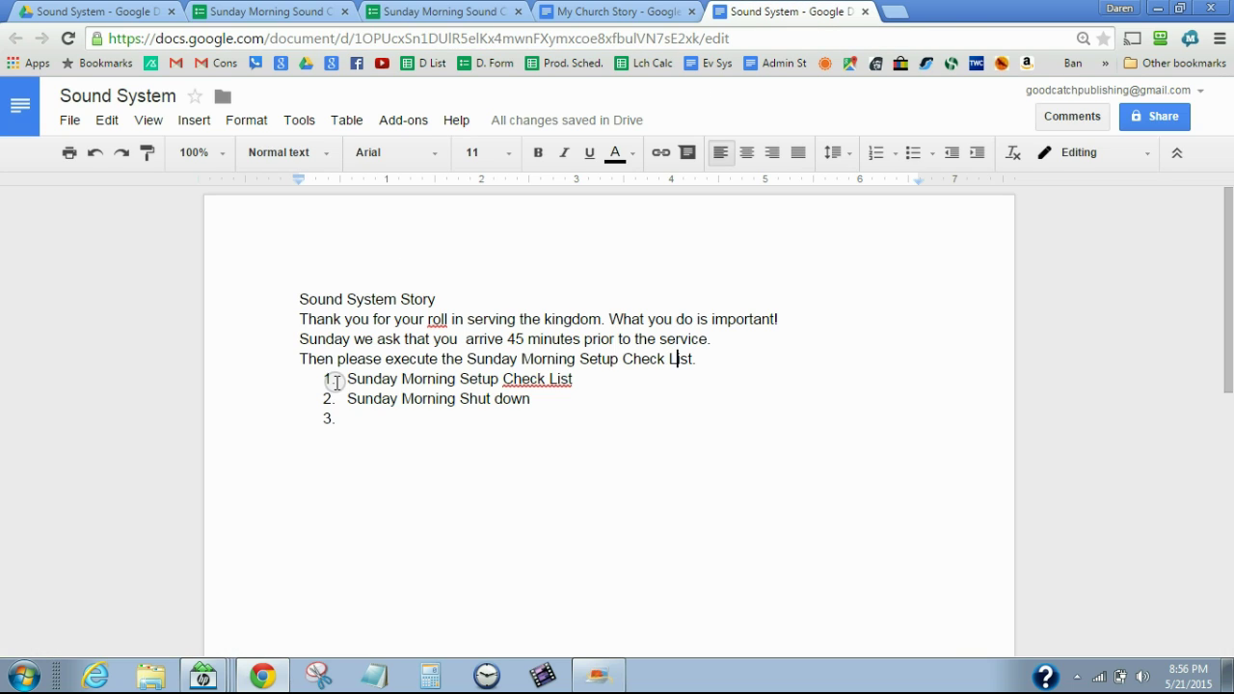
Link the 'Sunday Morning Setup Check List' item to the pasted live form viewform URL
left_click_drag(345, 379, 581, 378)
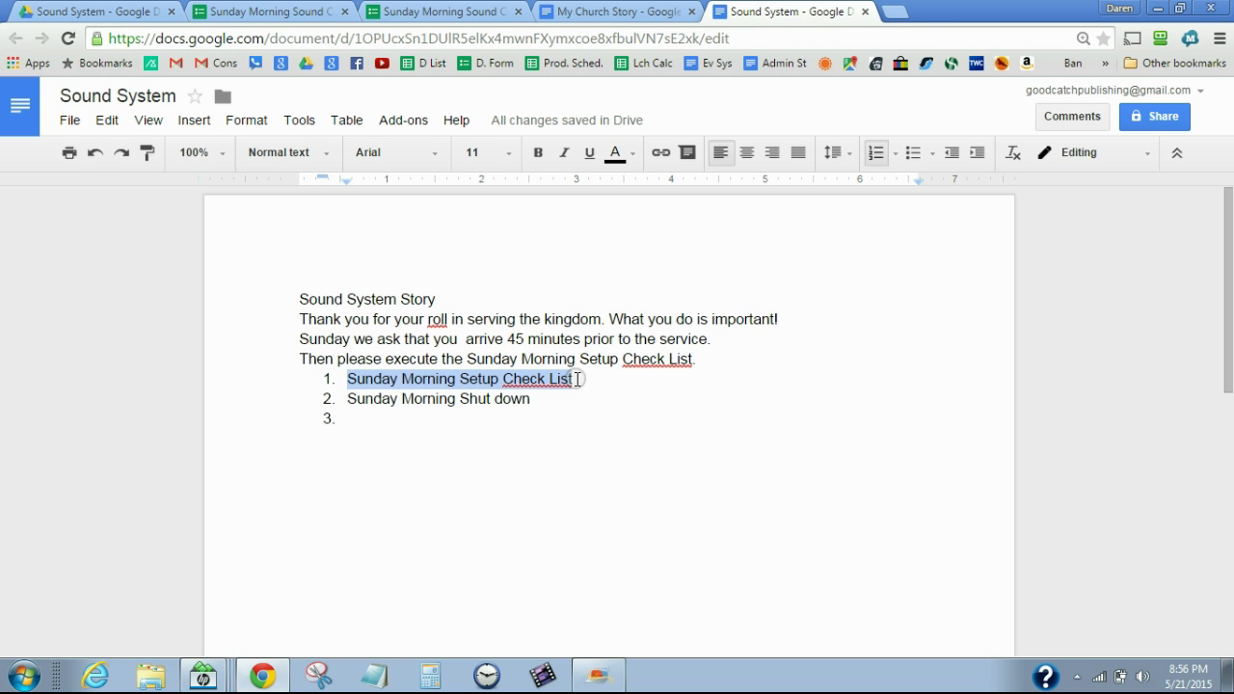
left_click(660, 153)
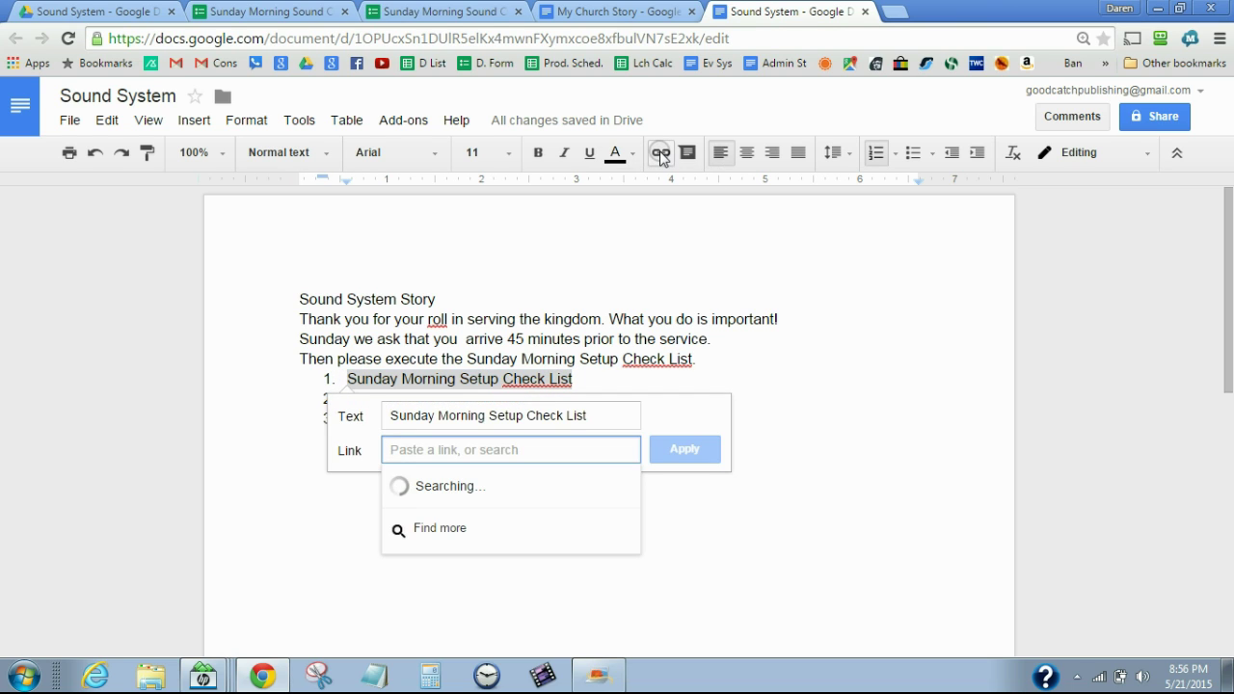
key("ctrl+v")
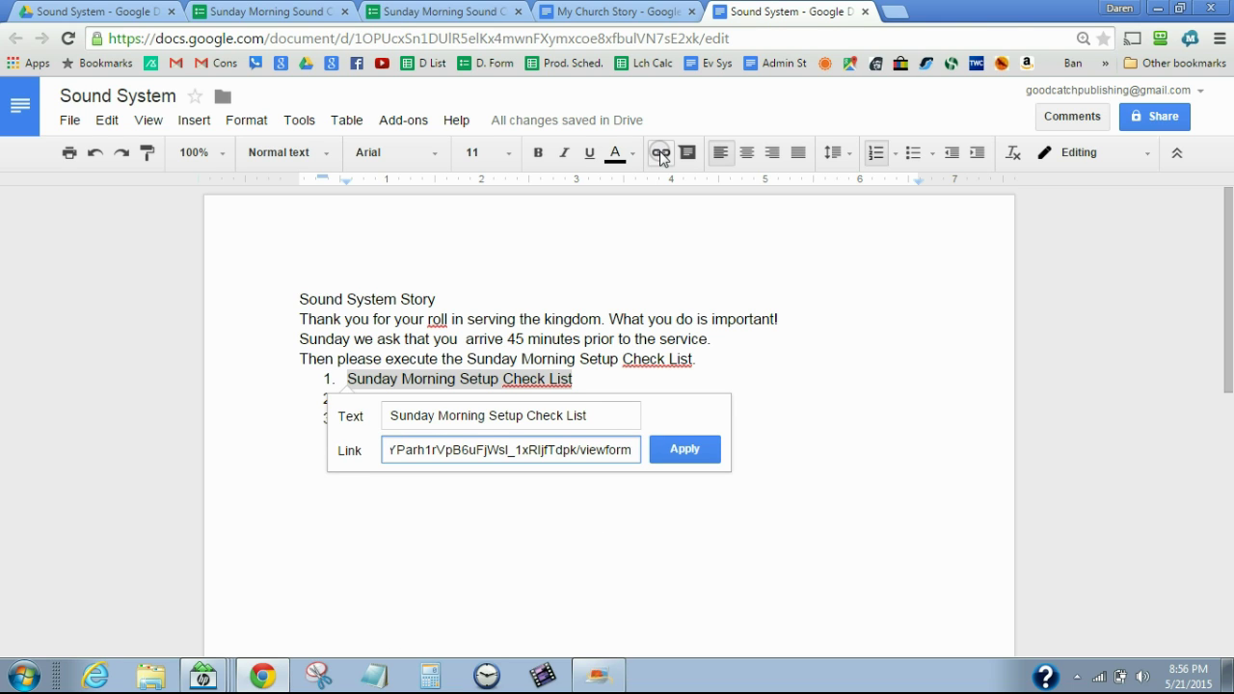
left_click(701, 447)
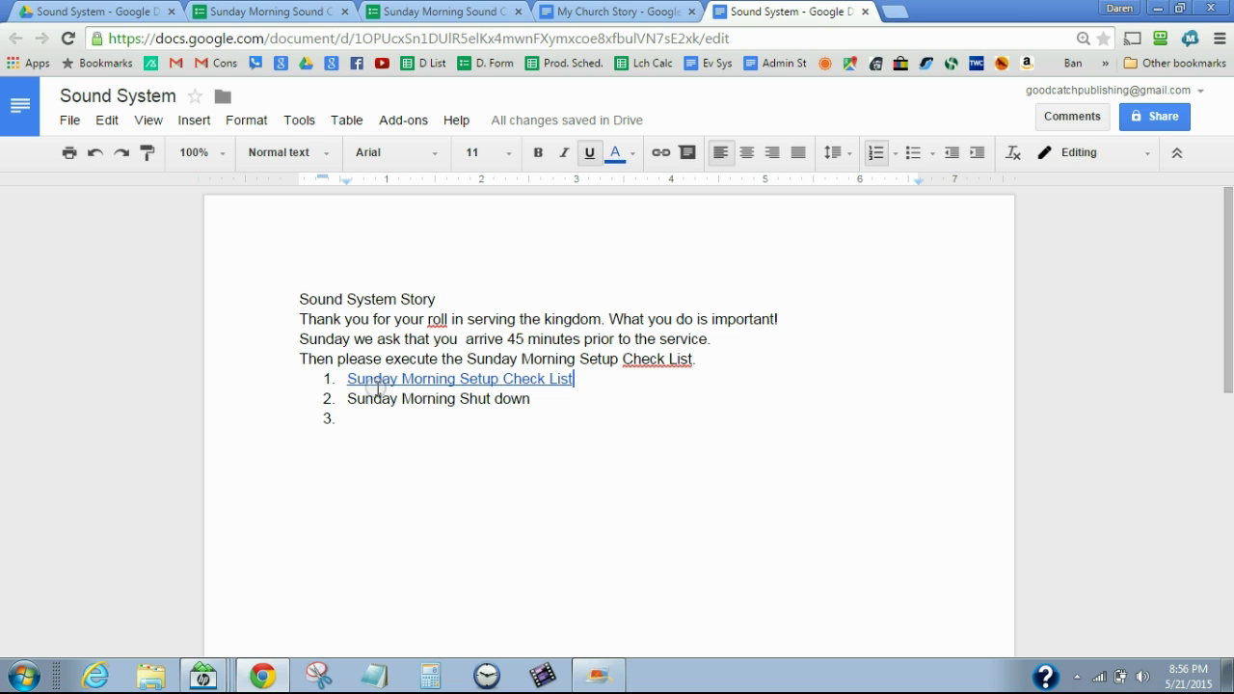
Test the first item's link by opening the live form, then go to the Sound System Drive folder
left_click(403, 379)
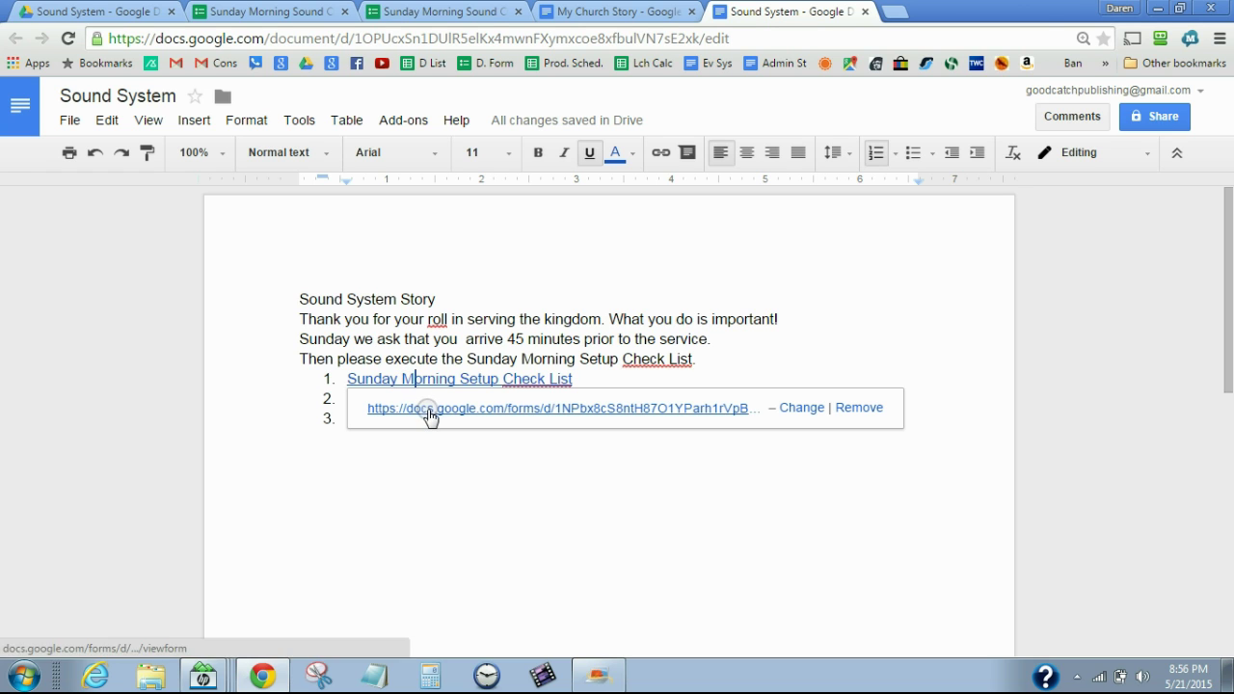
left_click(428, 410)
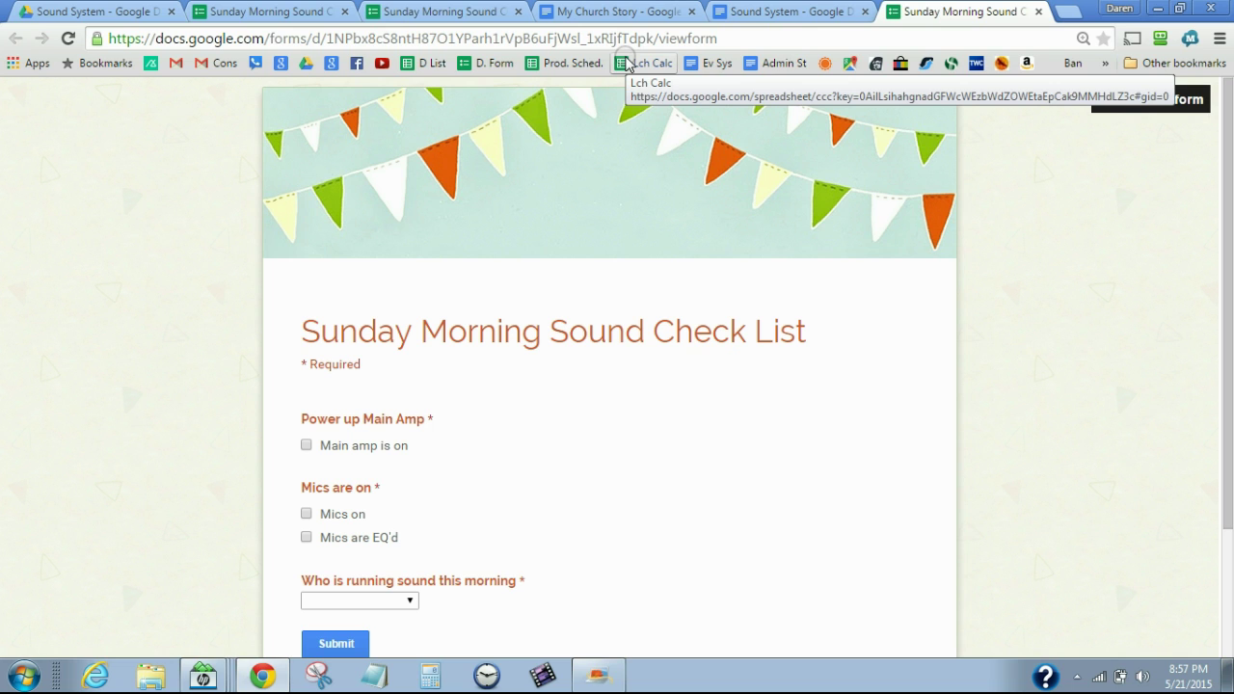
left_click(113, 16)
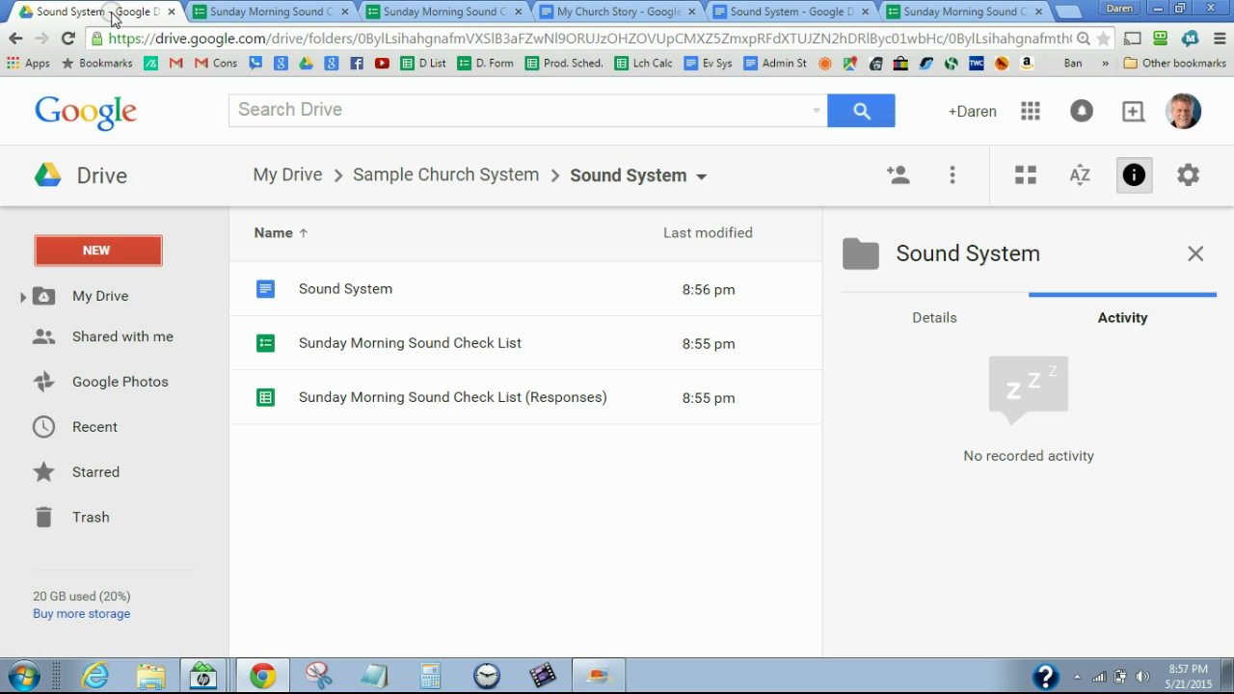
Go up to the Sample Church System folder and open its sharing settings
left_click(138, 299)
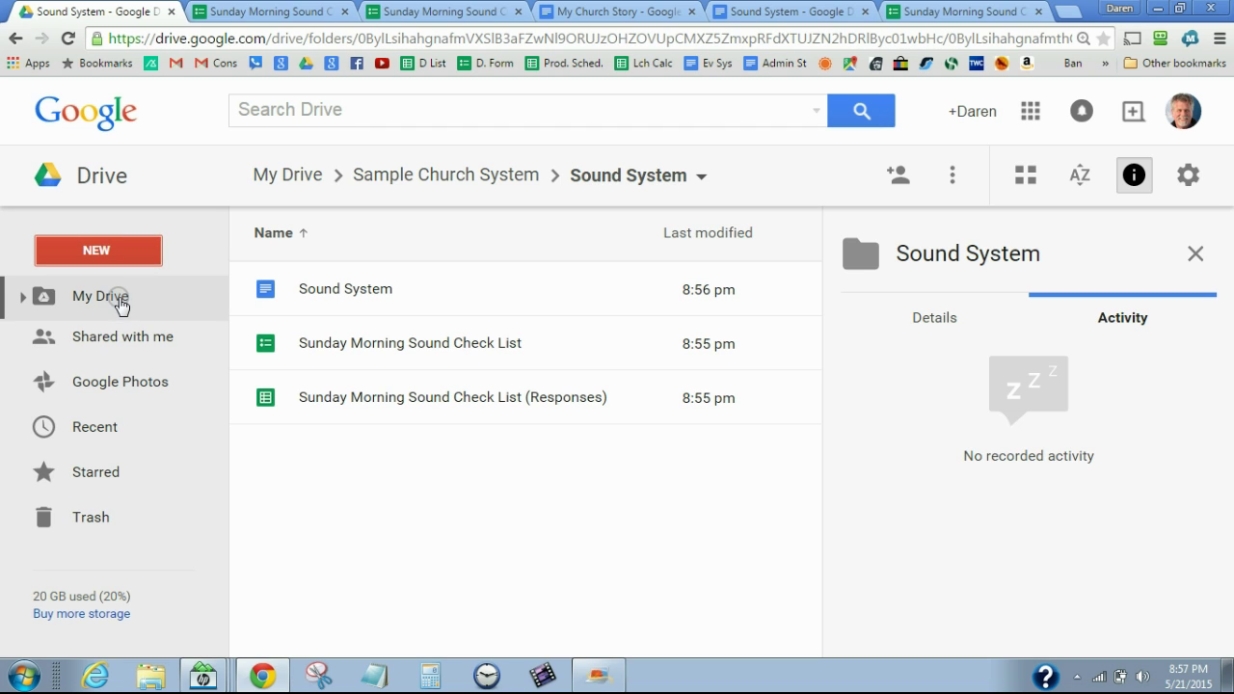
left_click(405, 183)
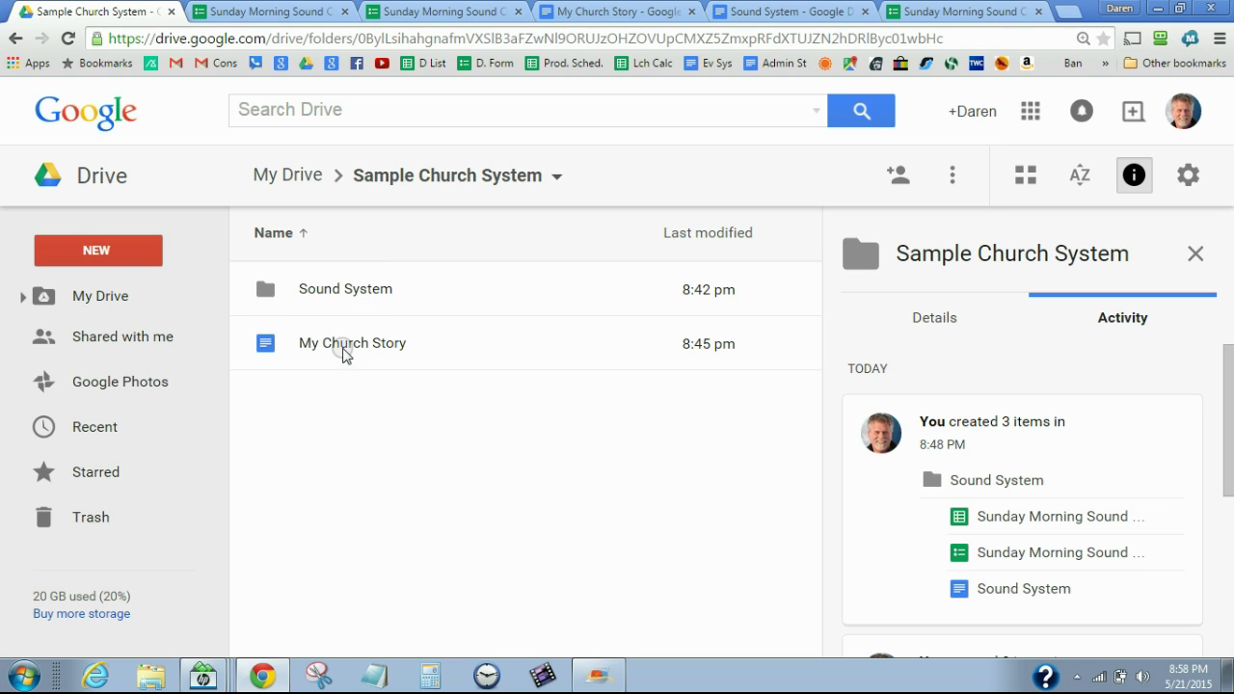
left_click(395, 184)
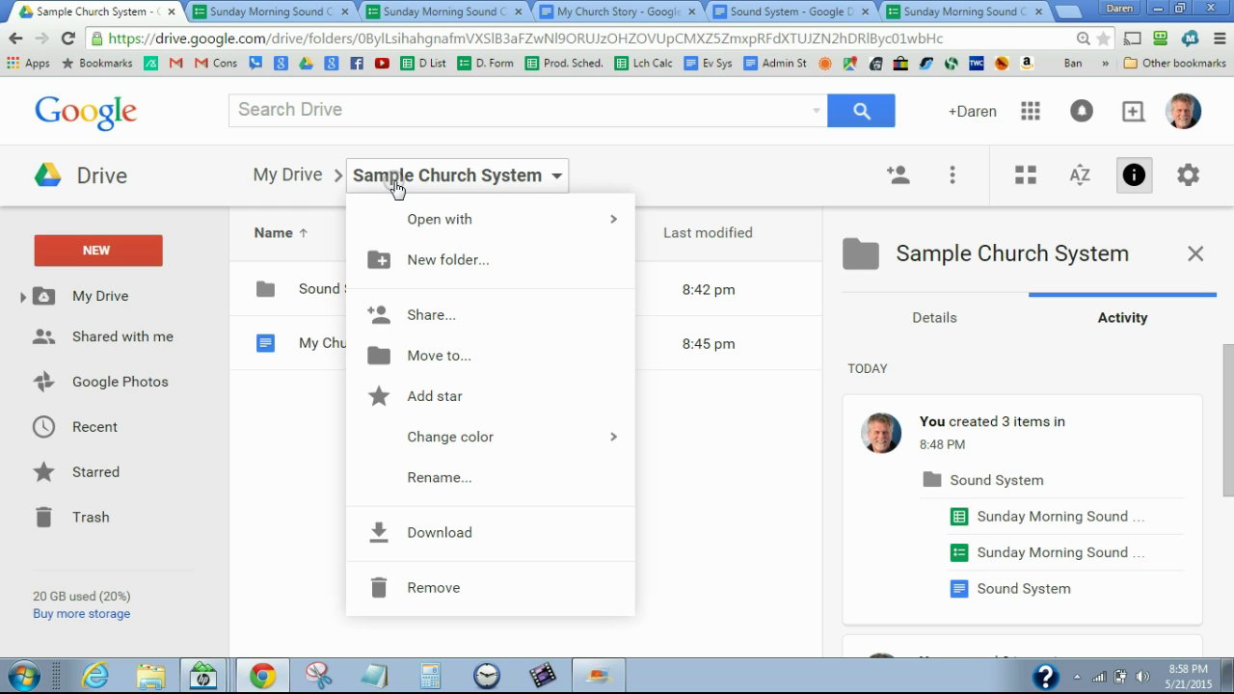
left_click(426, 320)
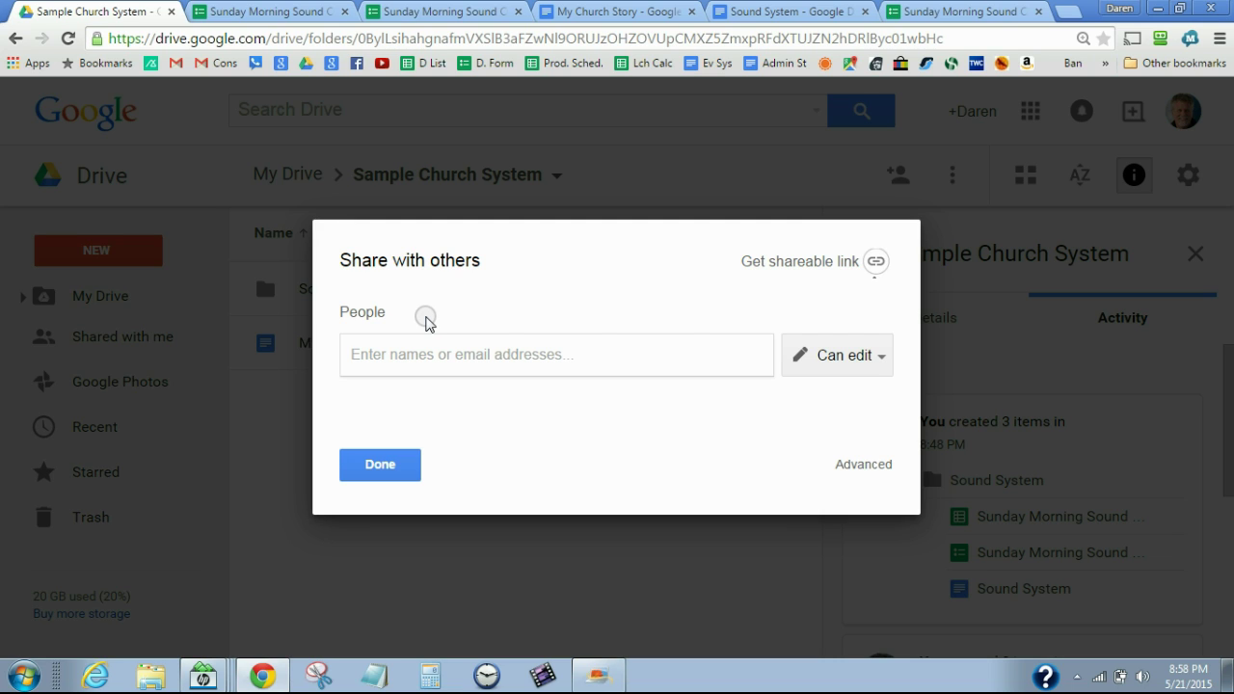
Add three contacts as editors to the folder's share invitation
type("sam")
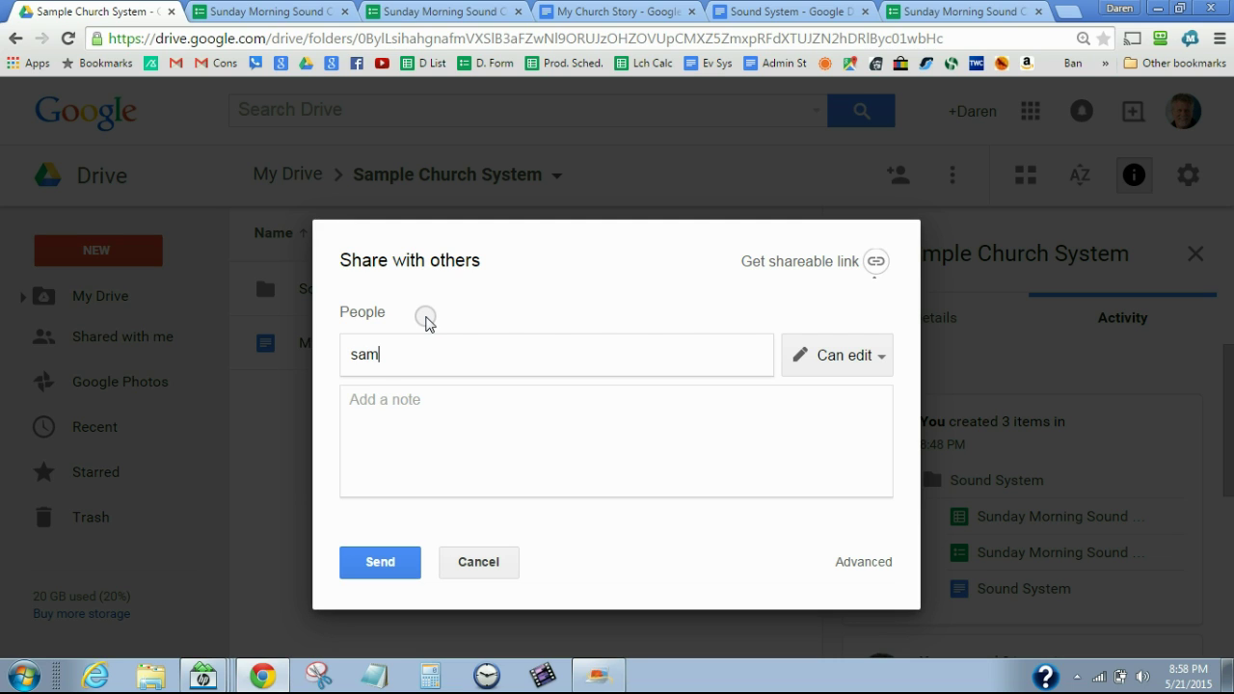
type(" jon")
key("BackSpace")
key("BackSpace")
key("BackSpace")
key("BackSpace")
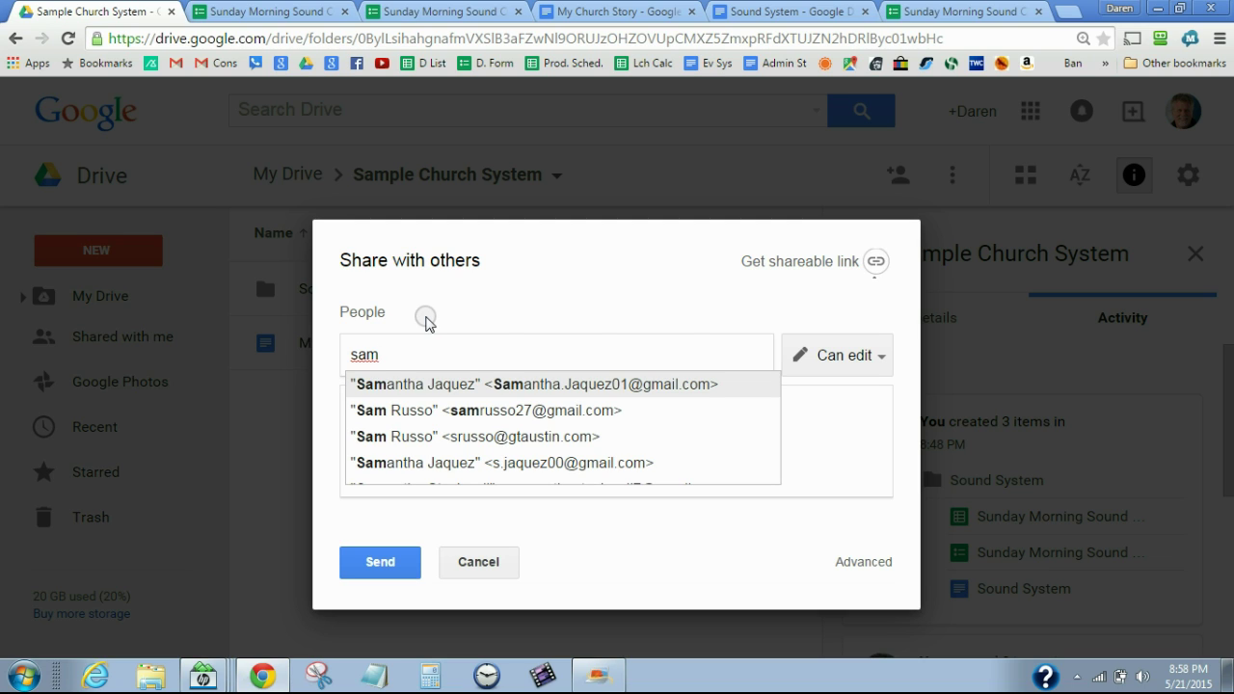
left_click(512, 383)
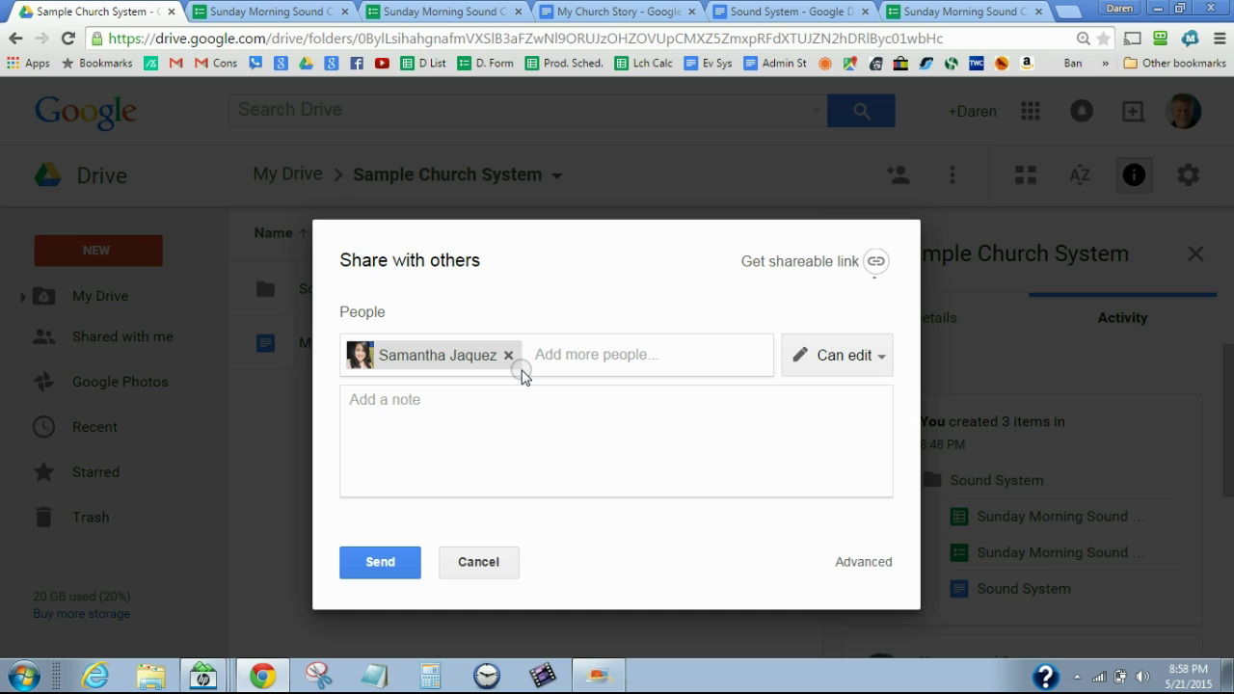
type("hayle")
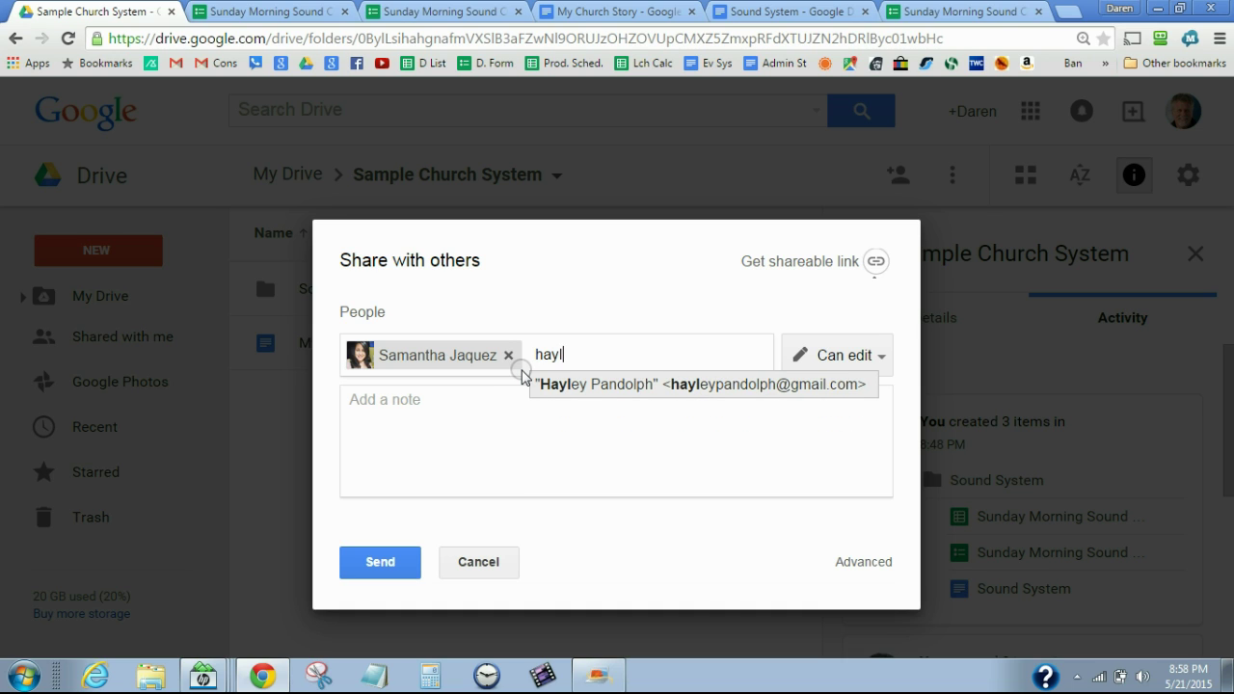
left_click(570, 390)
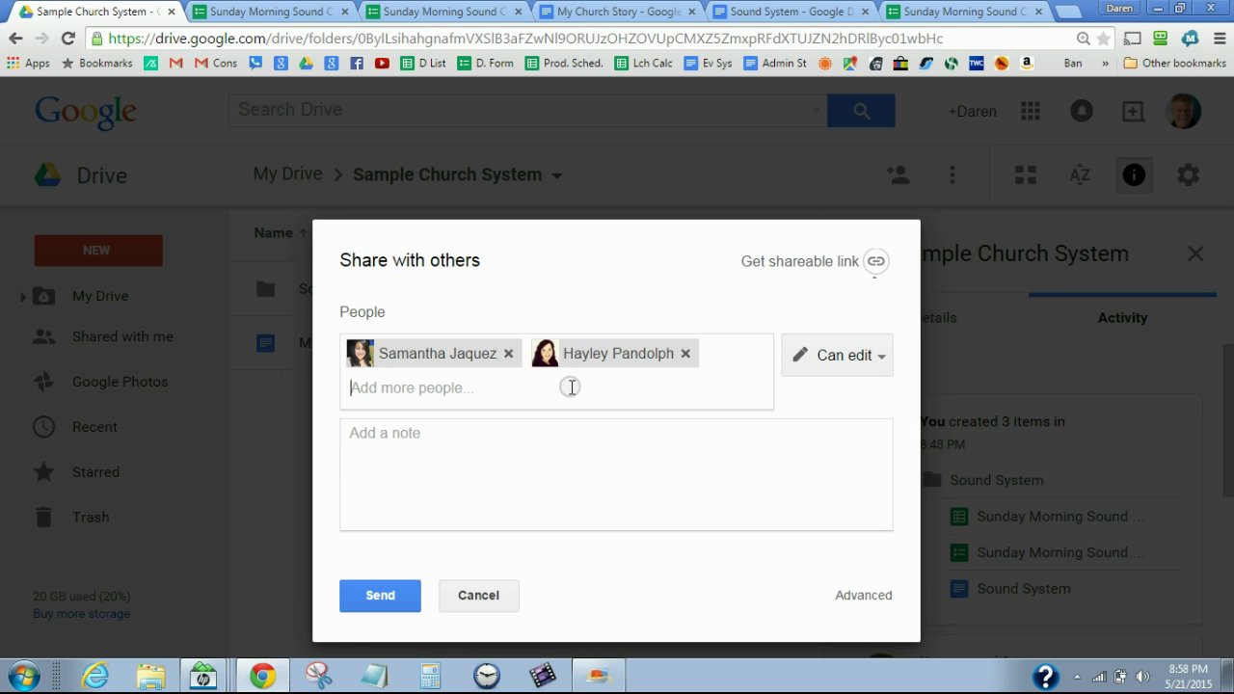
type("Michel")
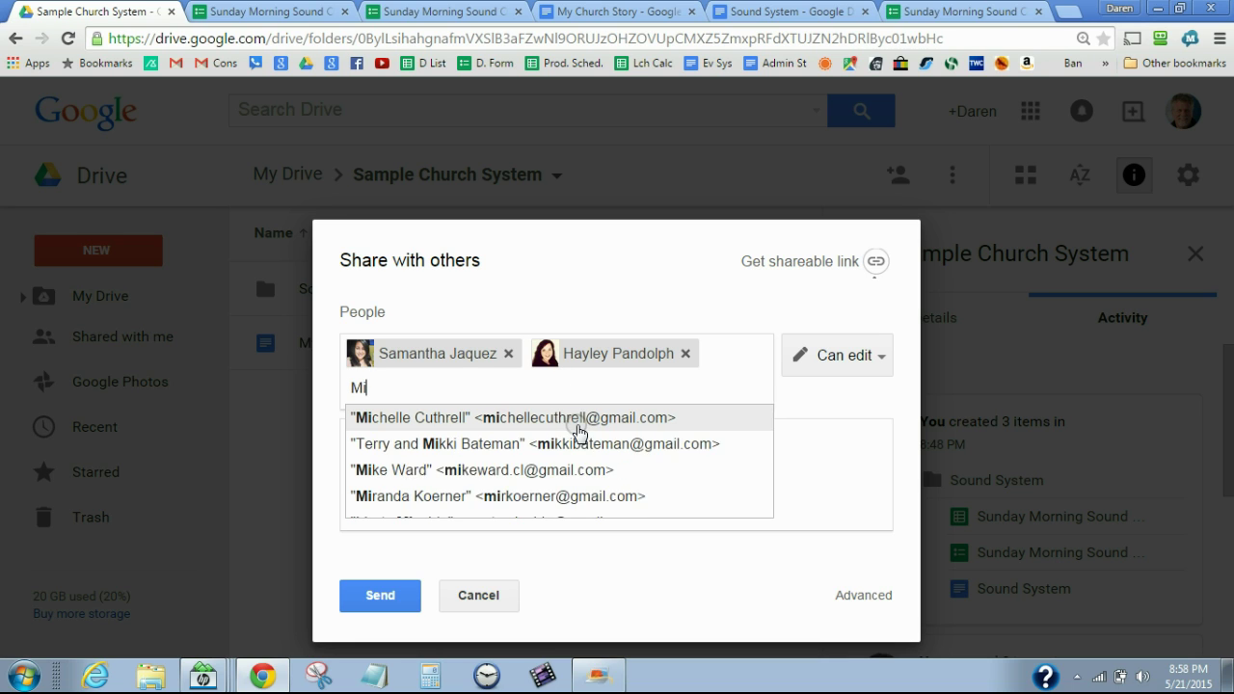
left_click(577, 418)
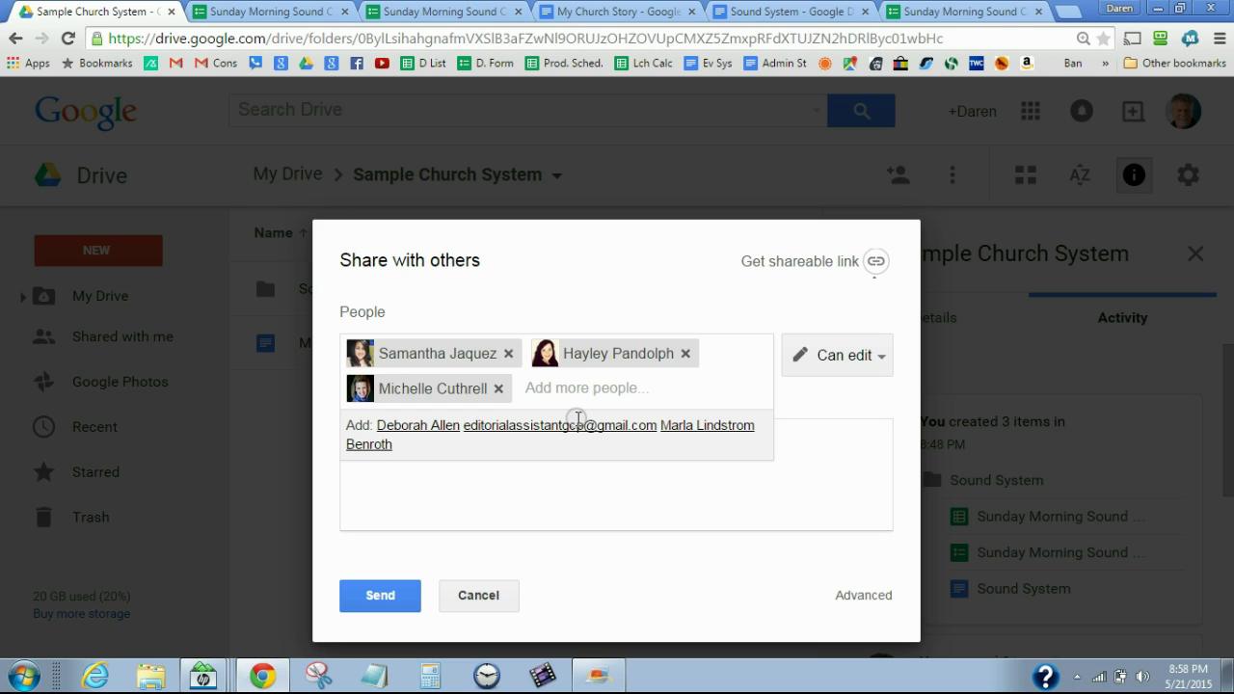
Write a note about training everyone on the new Church system, then cancel and close sharing
left_click(602, 470)
type("He")
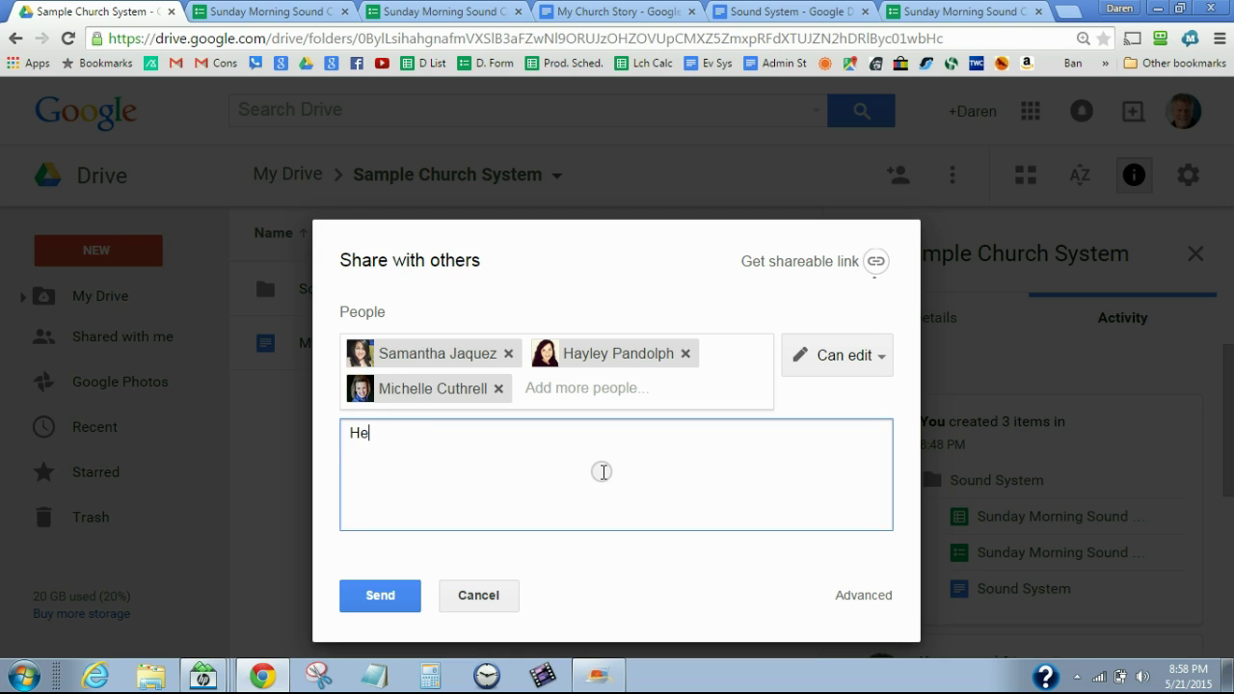
type("y guys this is th new")
key("BackSpace")
key("BackSpace")
key("BackSpace")
type("e")
key("BackSpace")
key("BackSpace")
type("e New ")
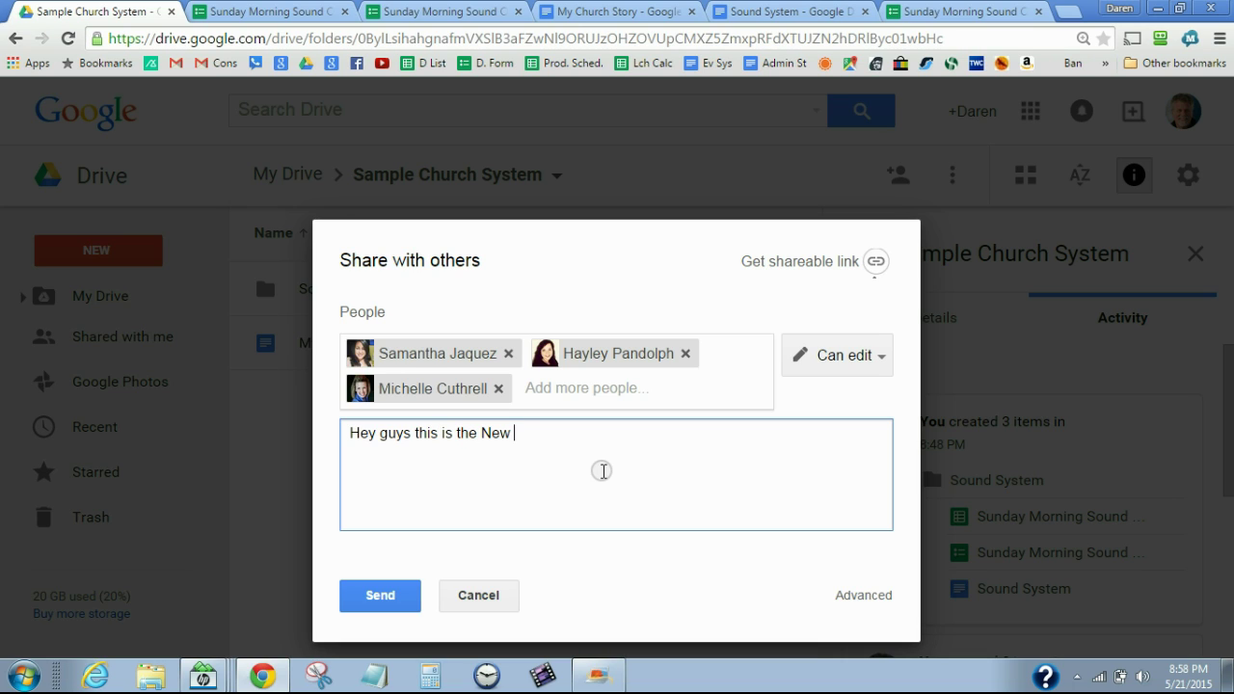
type("Church sy")
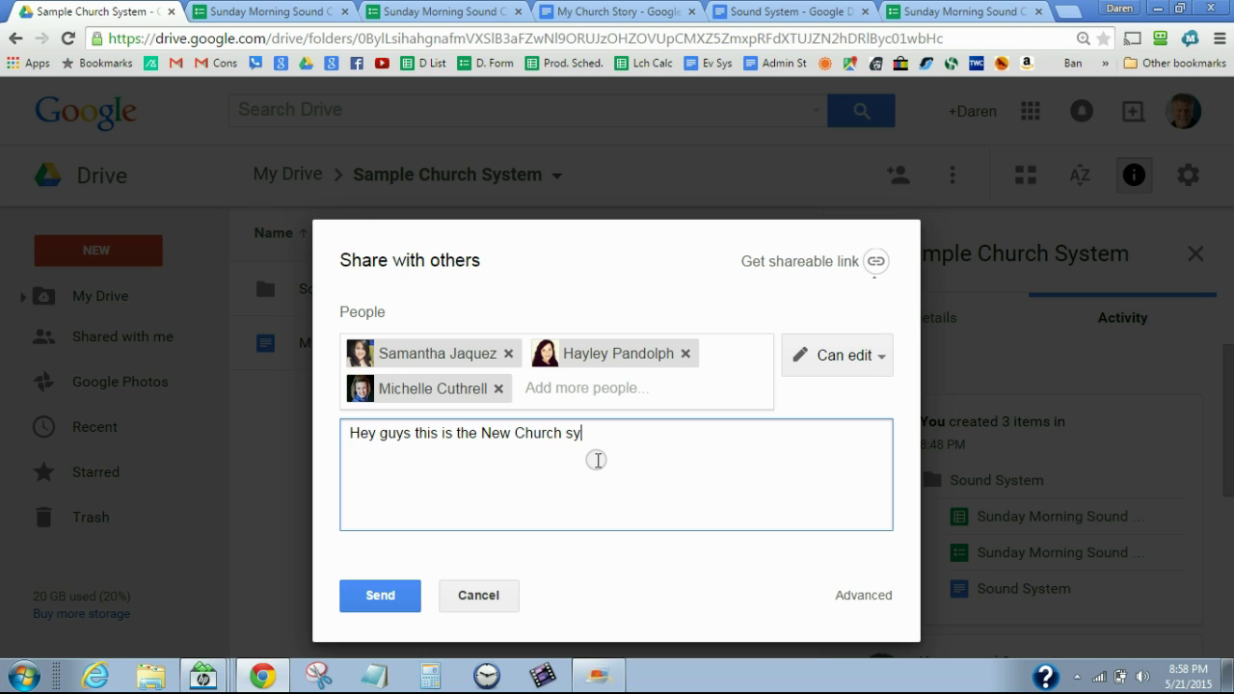
type("stem. e'")
key("BackSpace")
key("BackSpace")
type("We'll ")
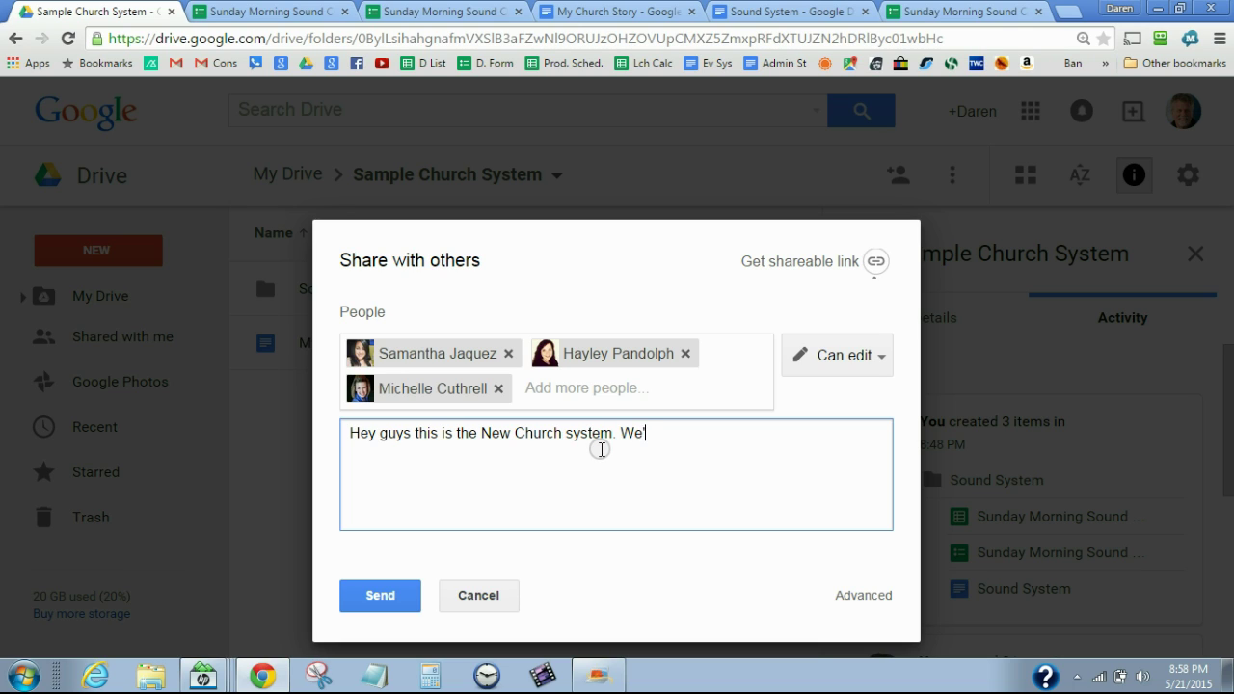
type("be training h")
type("o")
key("BackSpace")
key("BackSpace")
type("y")
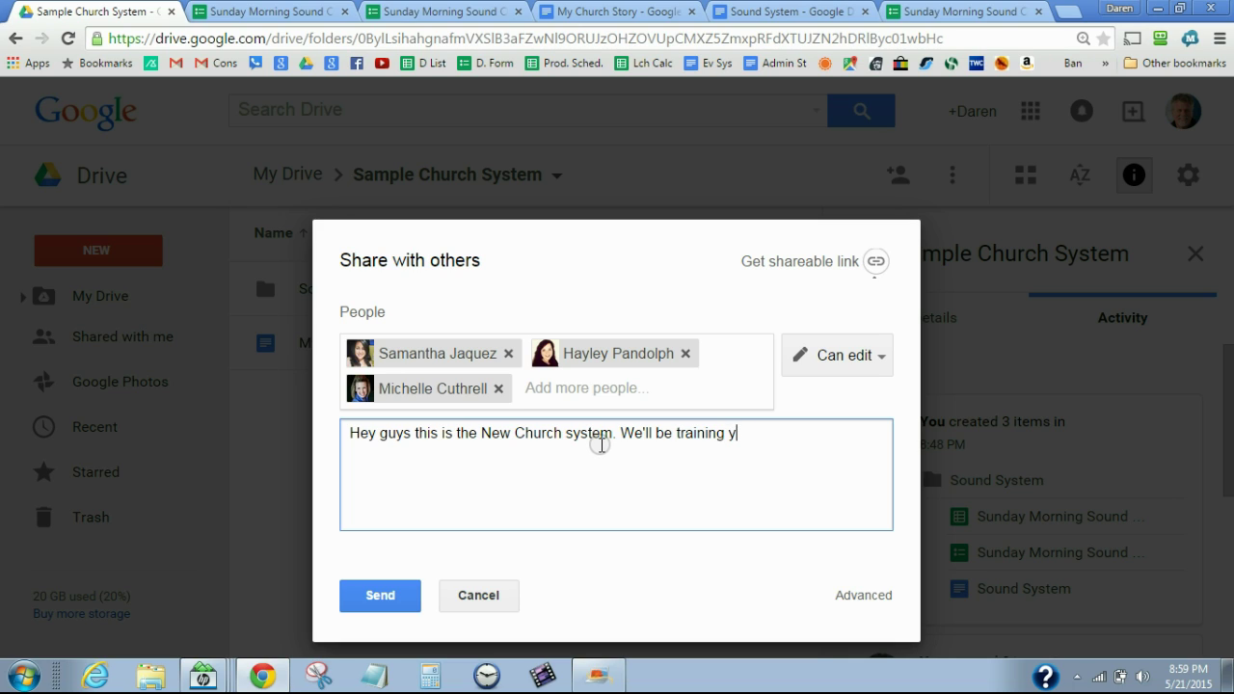
type("ou how to use it")
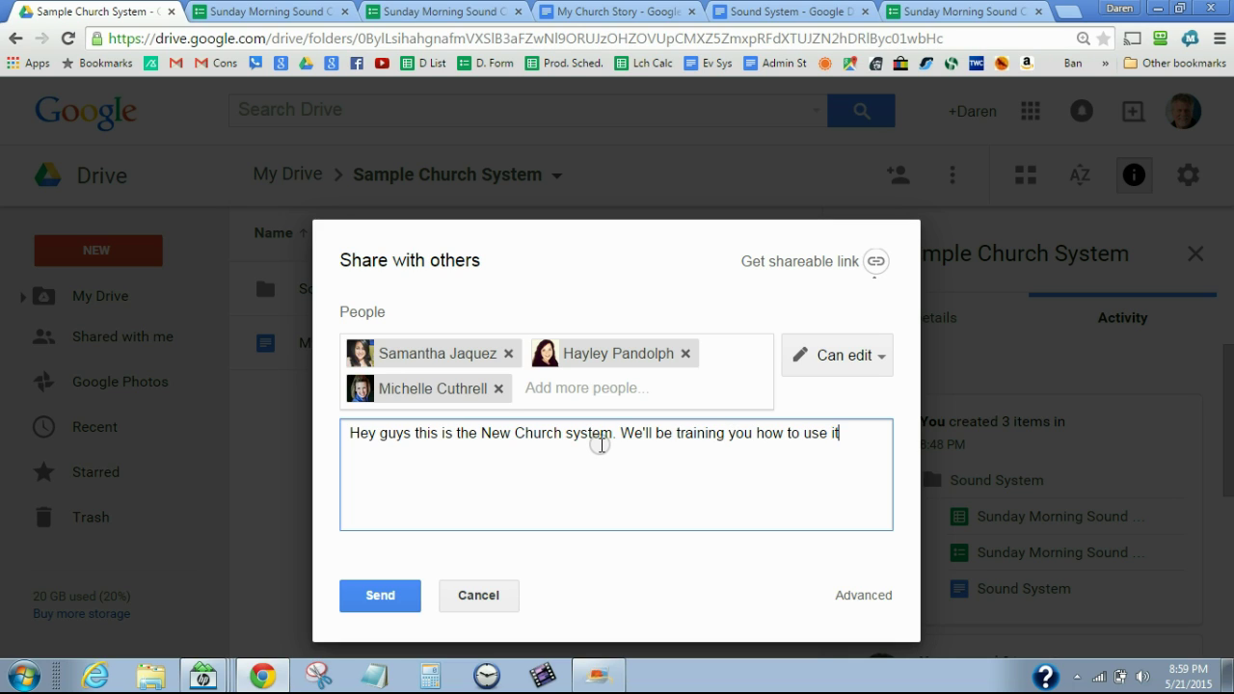
type(" soon!")
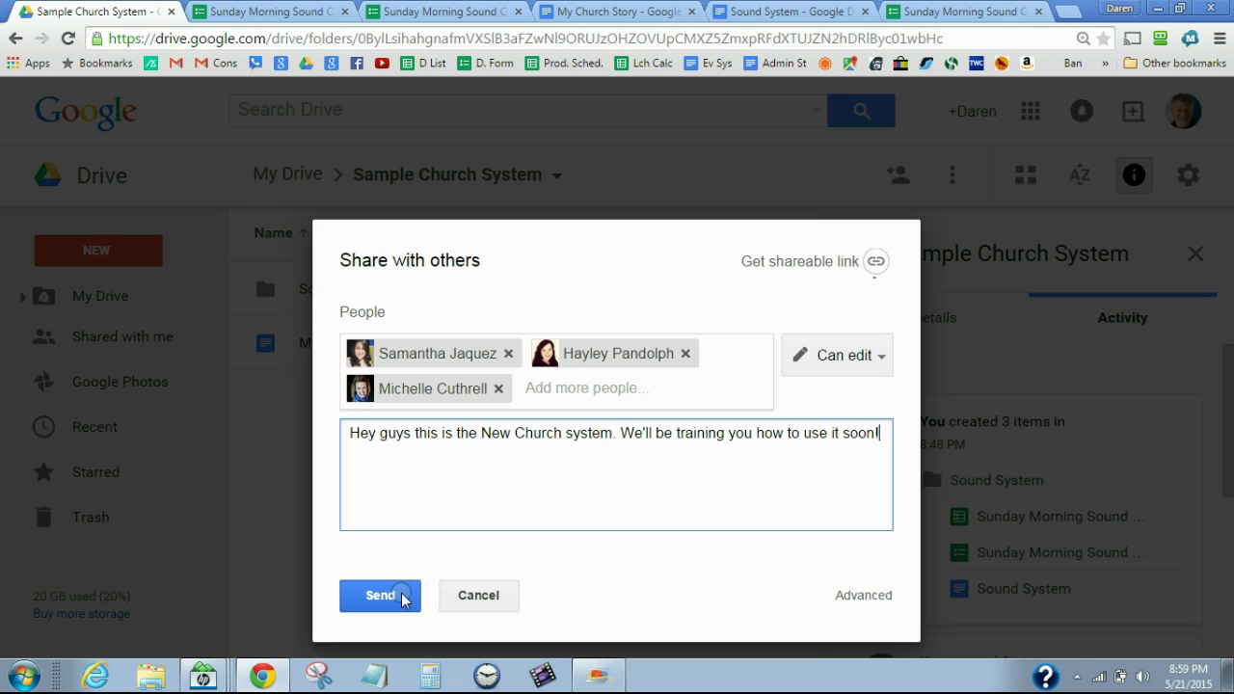
left_click(478, 592)
left_click(372, 466)
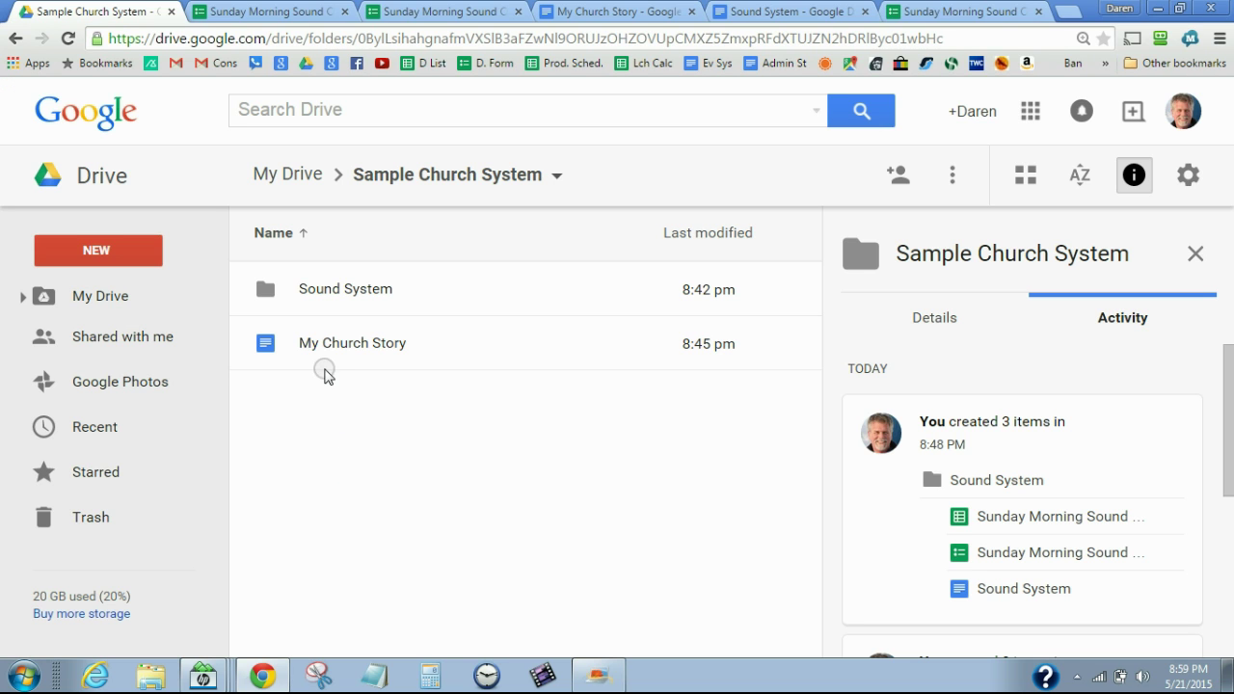
Open My Church Story, follow its Sound System link, then return to the Sample Church System folder
left_click(328, 345)
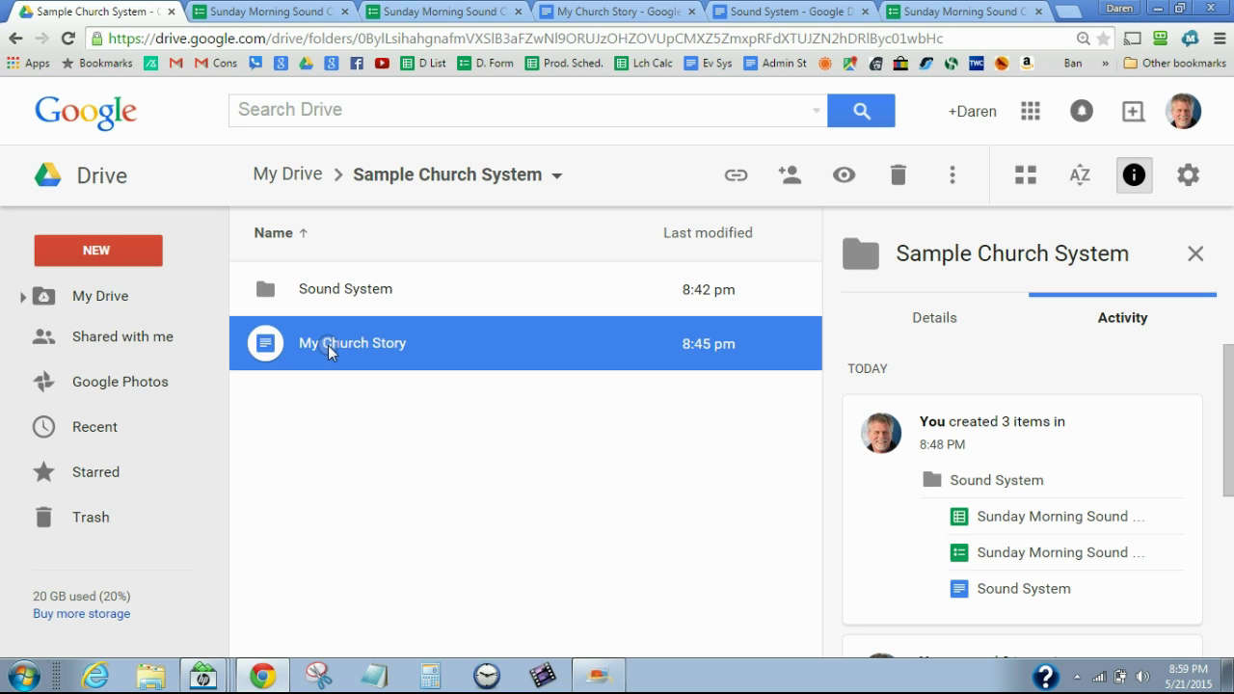
double_click(328, 345)
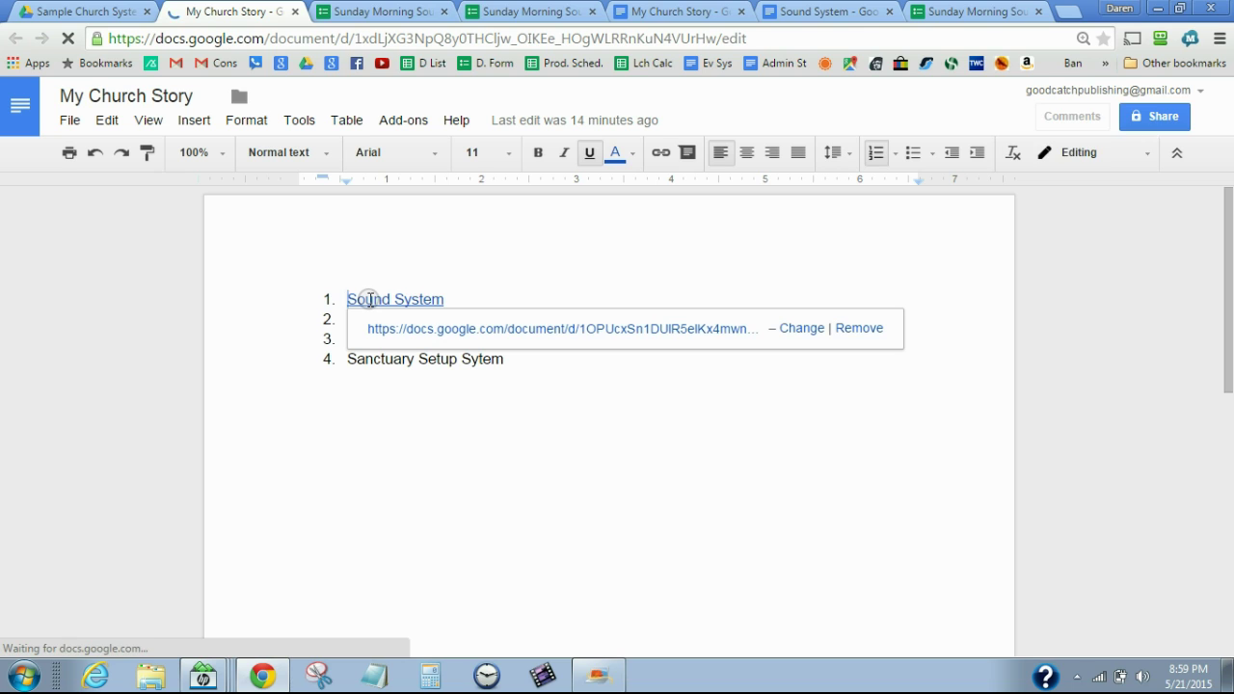
left_click(409, 330)
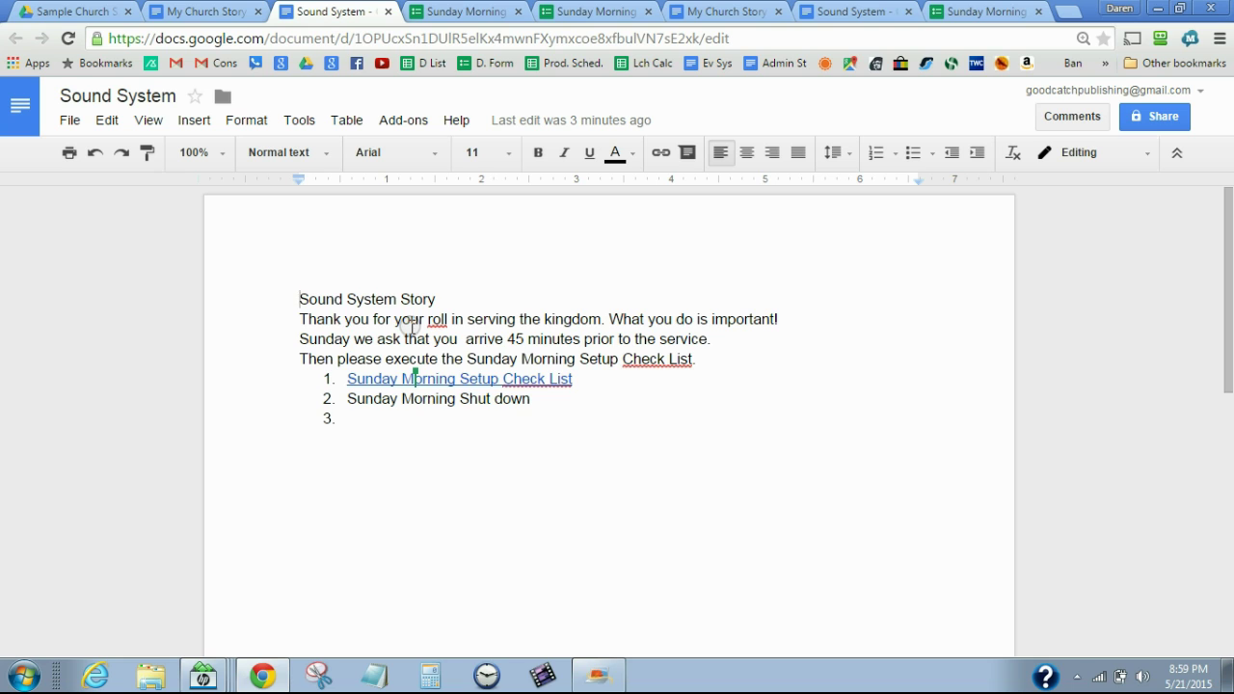
left_click(94, 13)
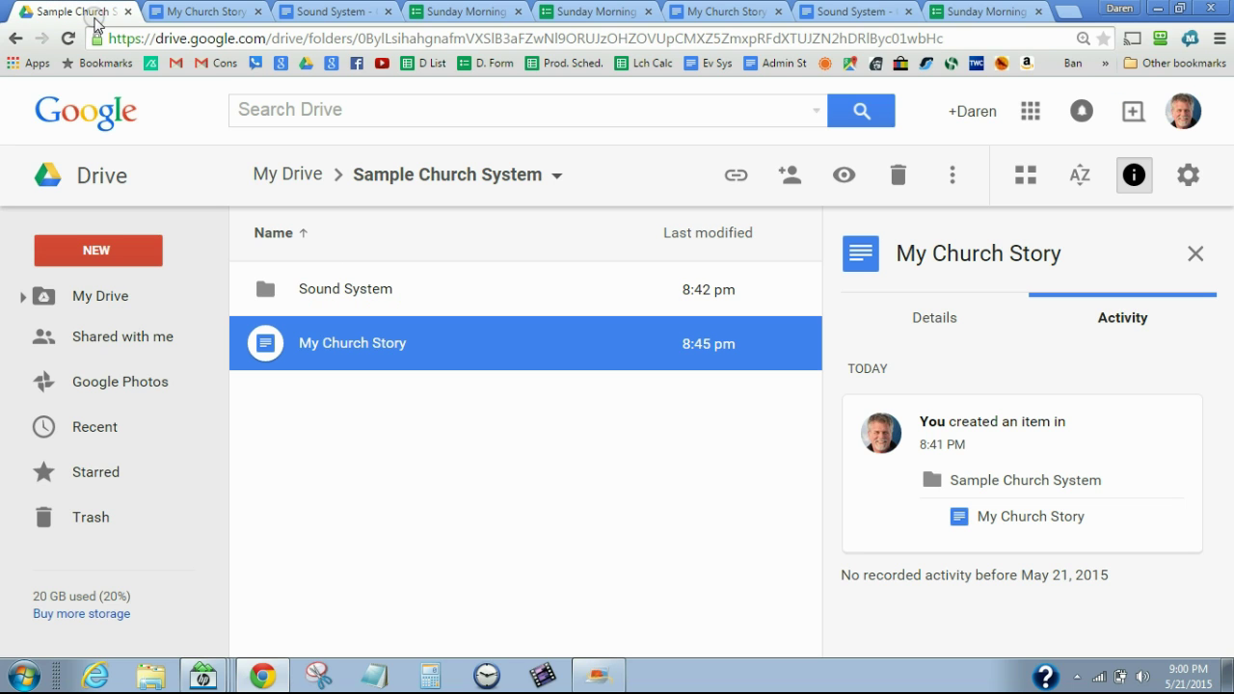
Open the Sound System folder and bring up the Sound System document's context menu
double_click(336, 294)
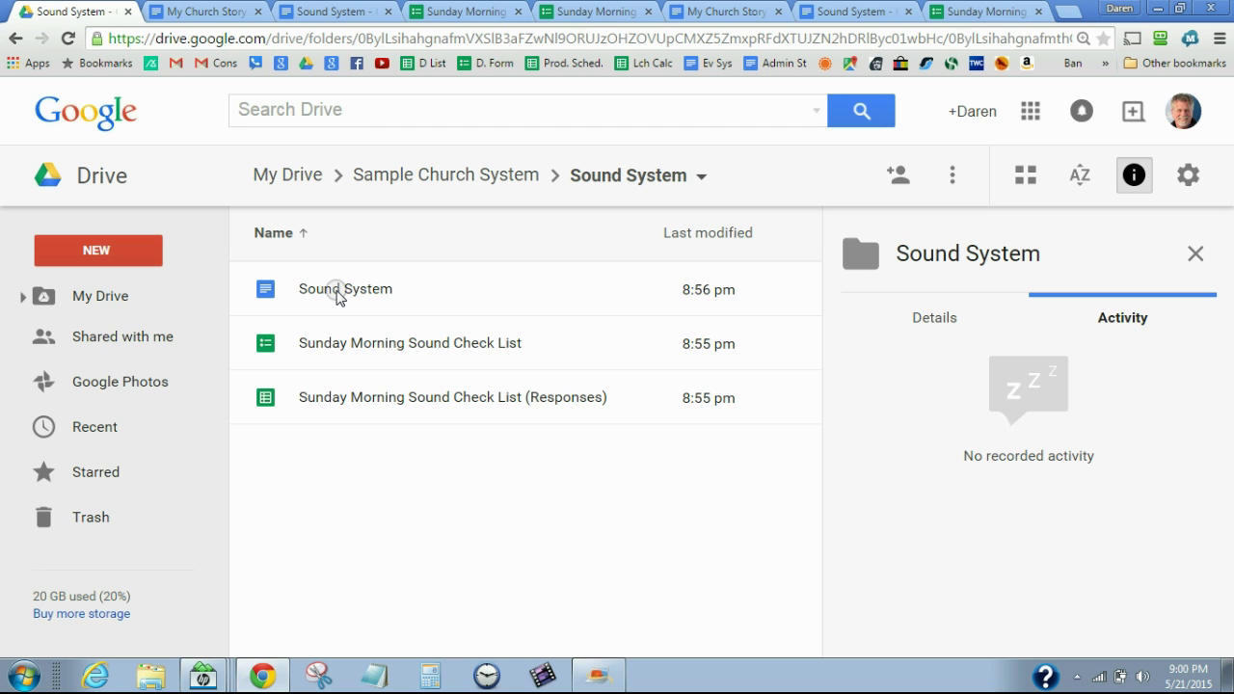
right_click(336, 294)
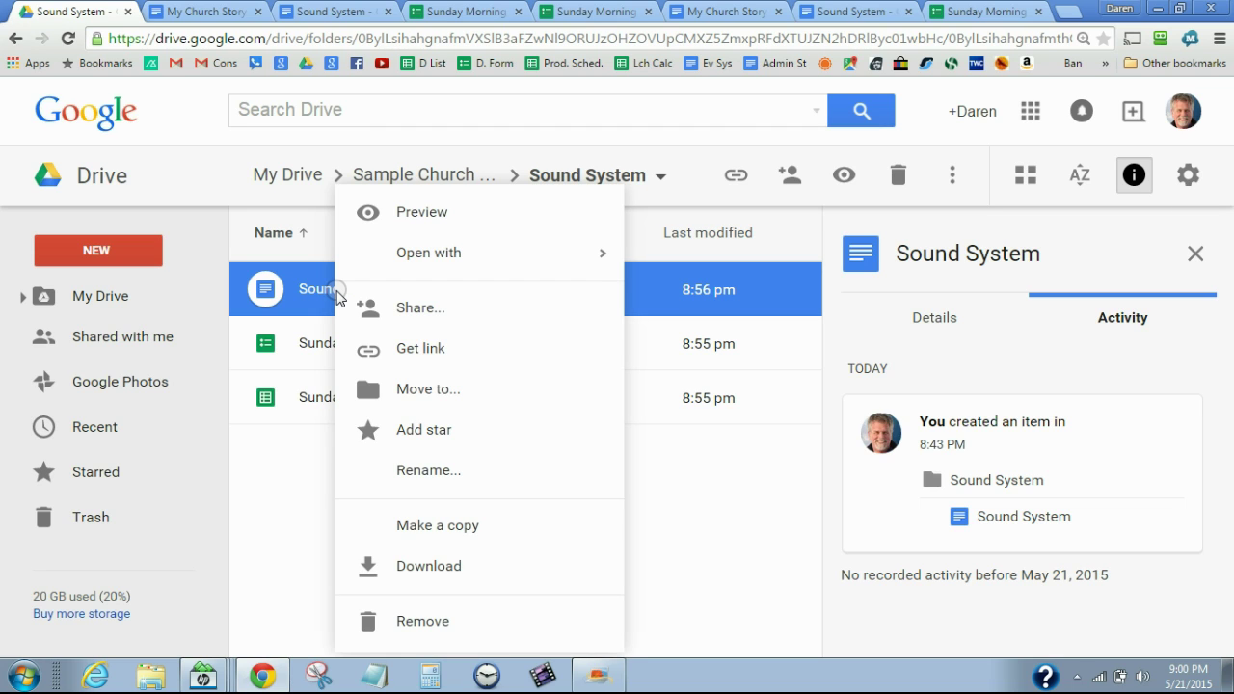
Draft a Can view share of Sound System for two contacts with a 'new sound system' note, then cancel
left_click(414, 308)
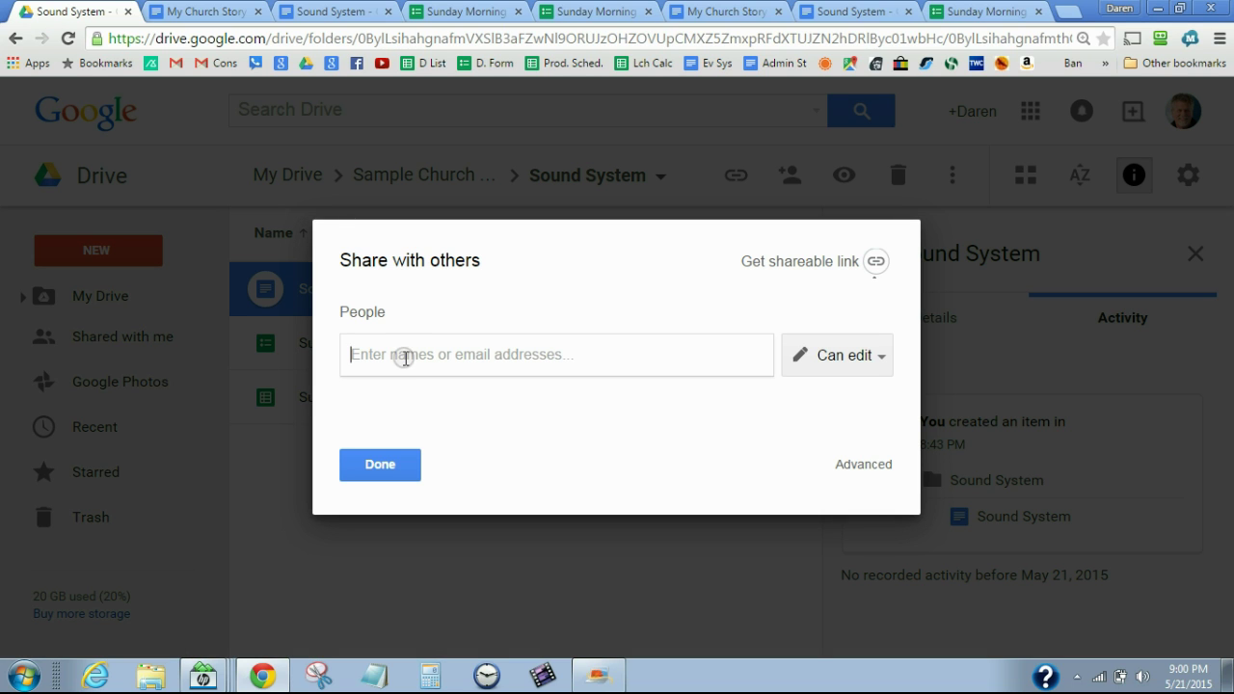
type("Sama")
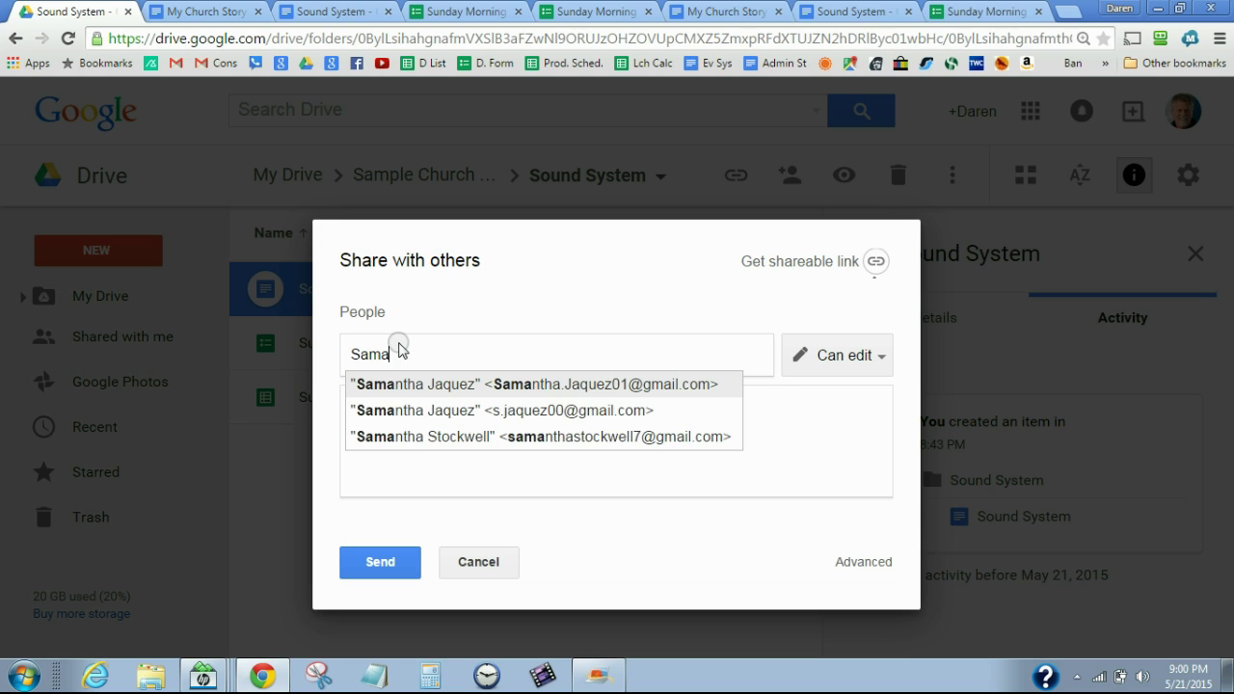
left_click(427, 384)
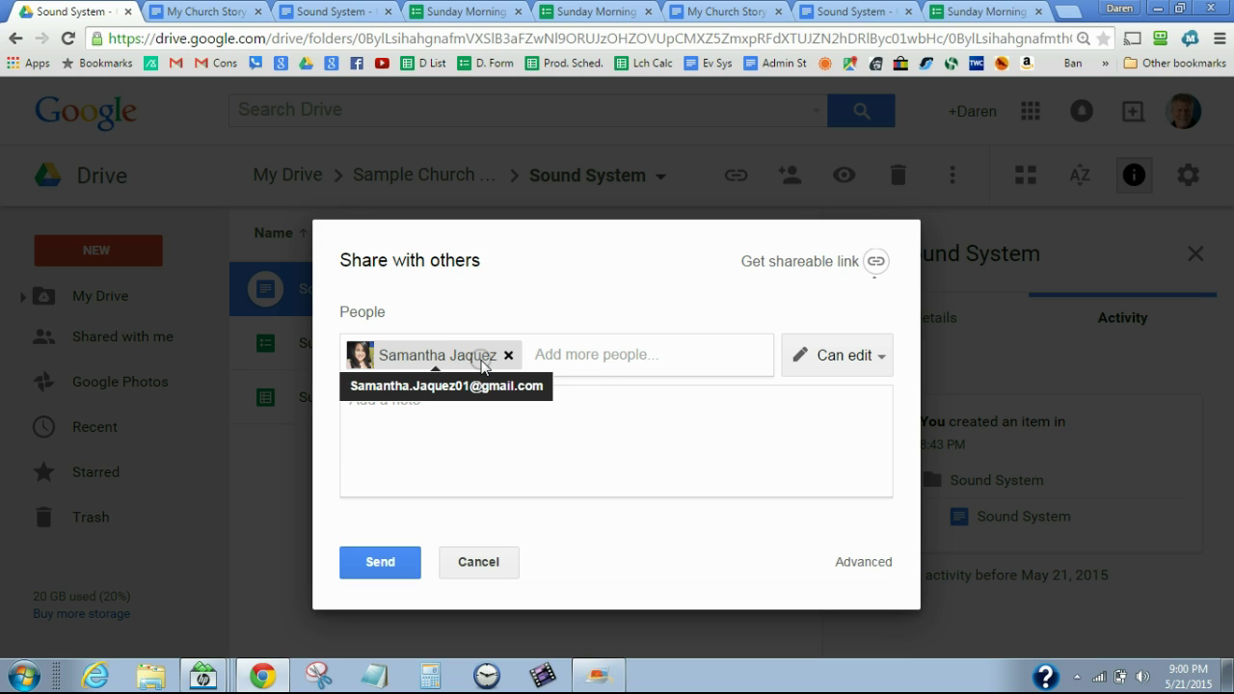
type("d")
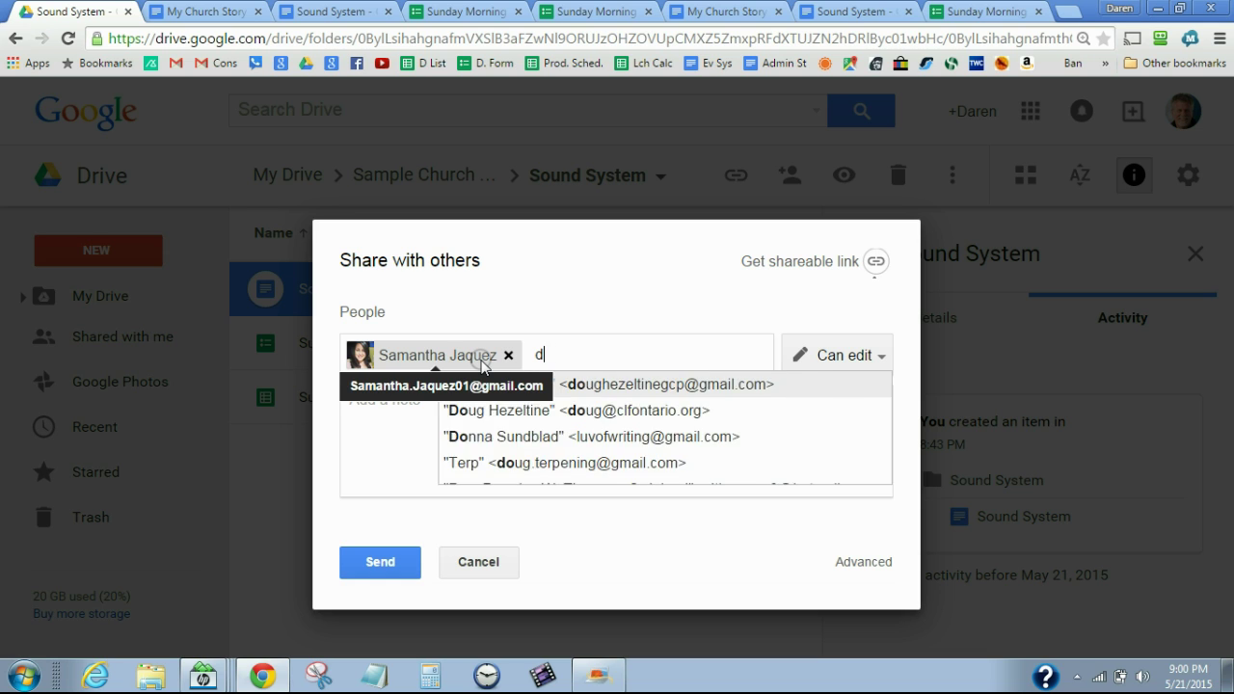
type("oug")
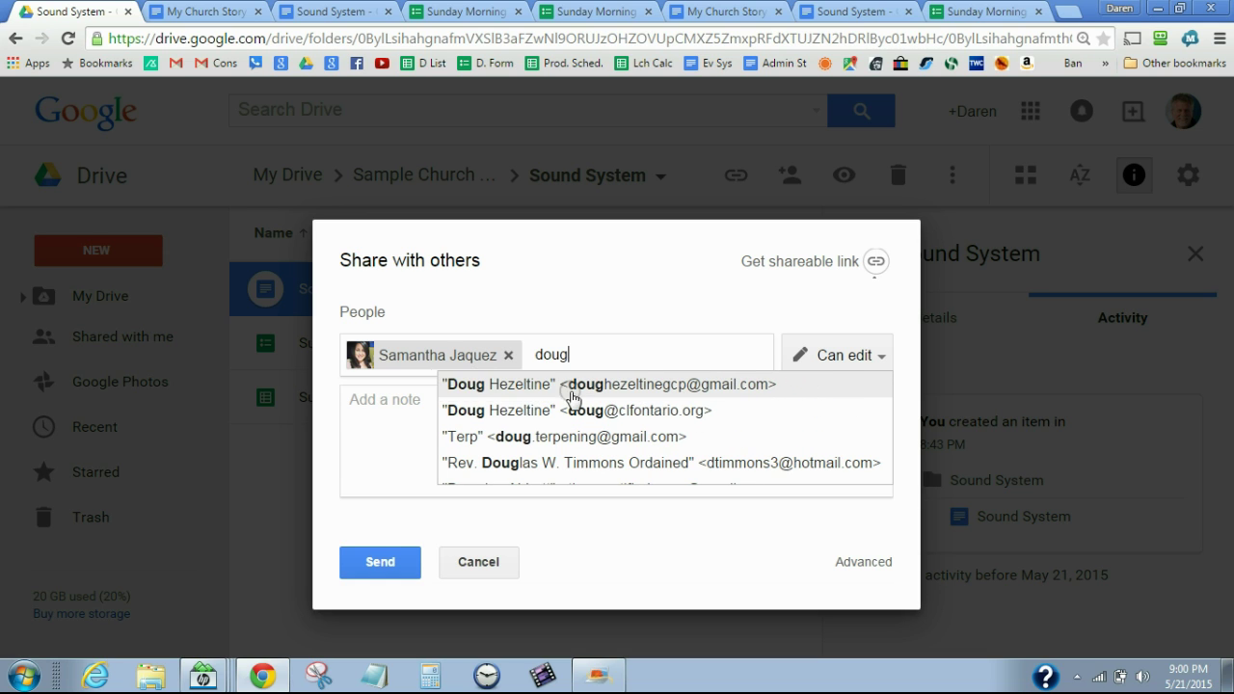
left_click(572, 386)
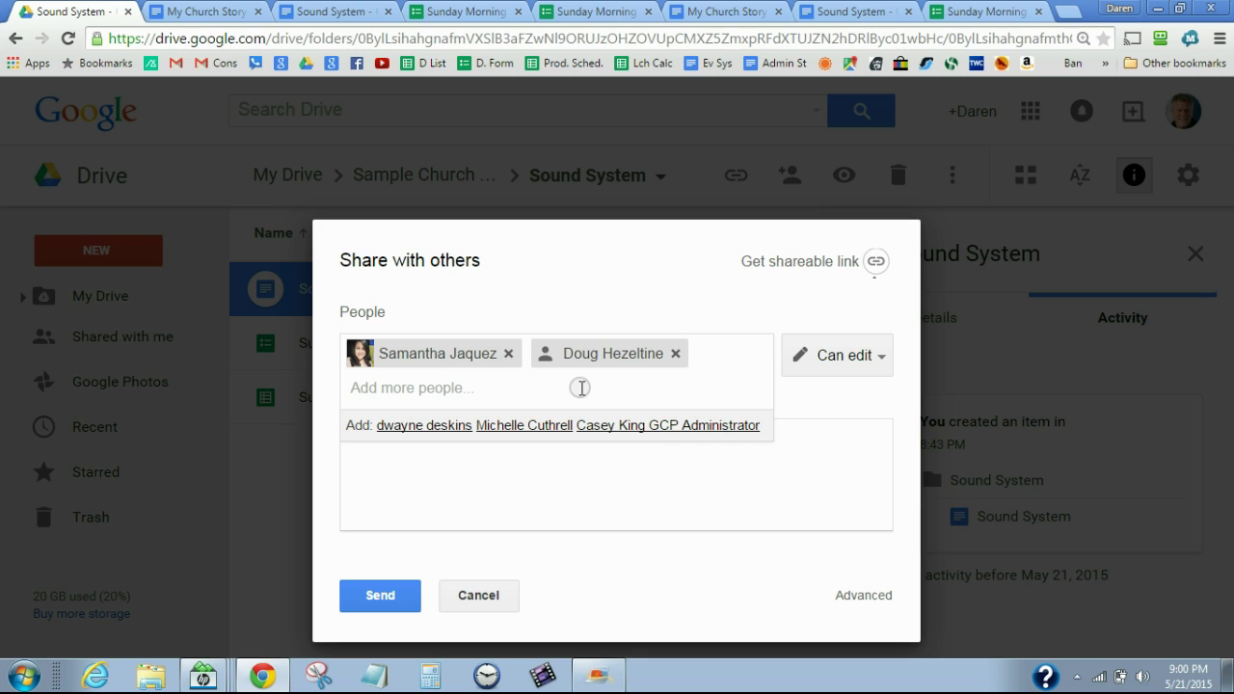
left_click(570, 469)
type("Hey gu")
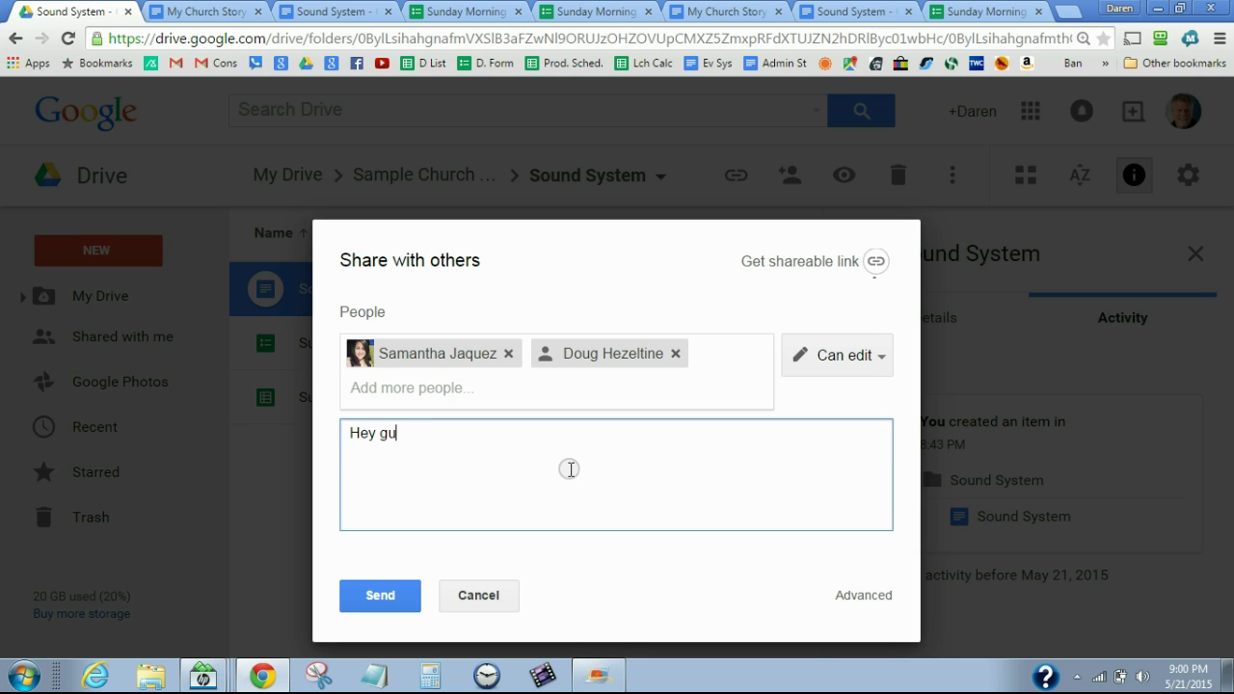
type("ys here's the new s")
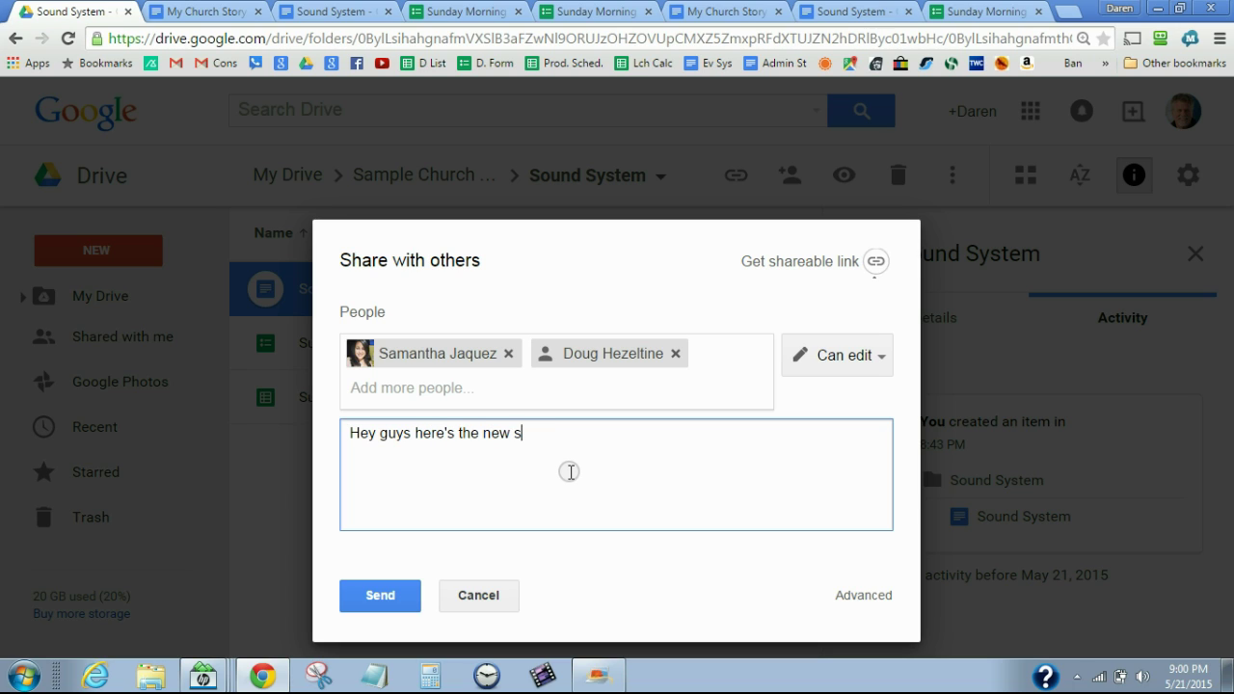
type("ounds system system!")
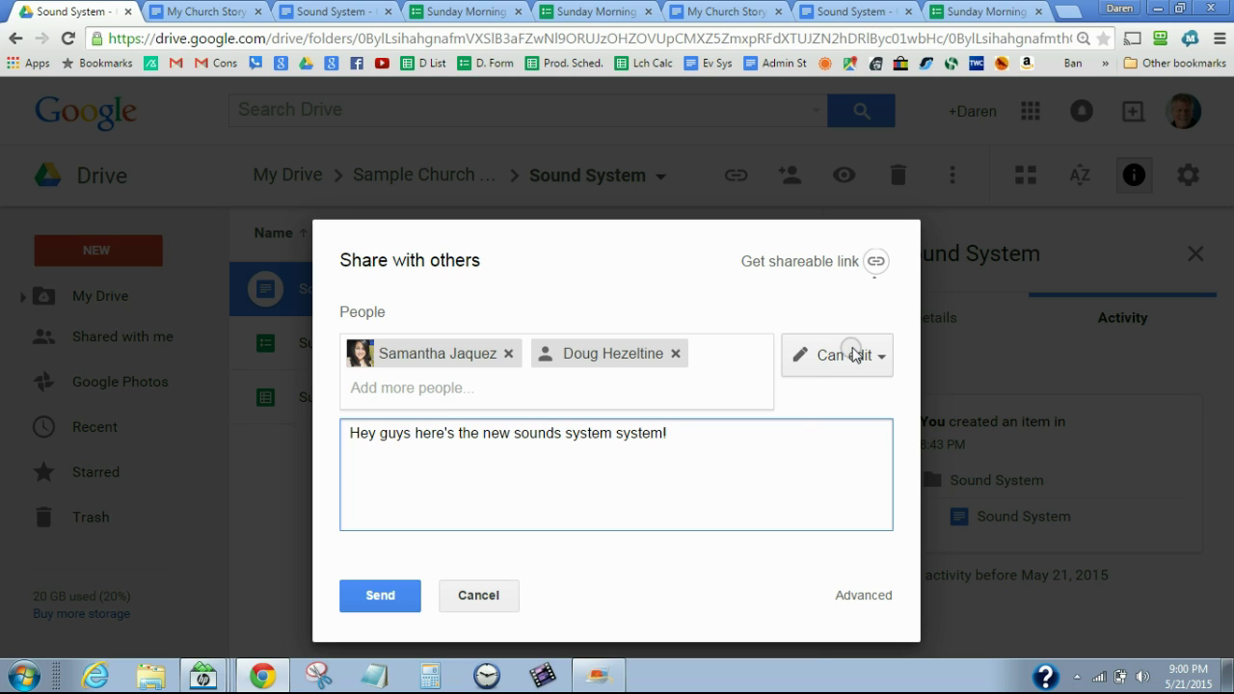
left_click(879, 363)
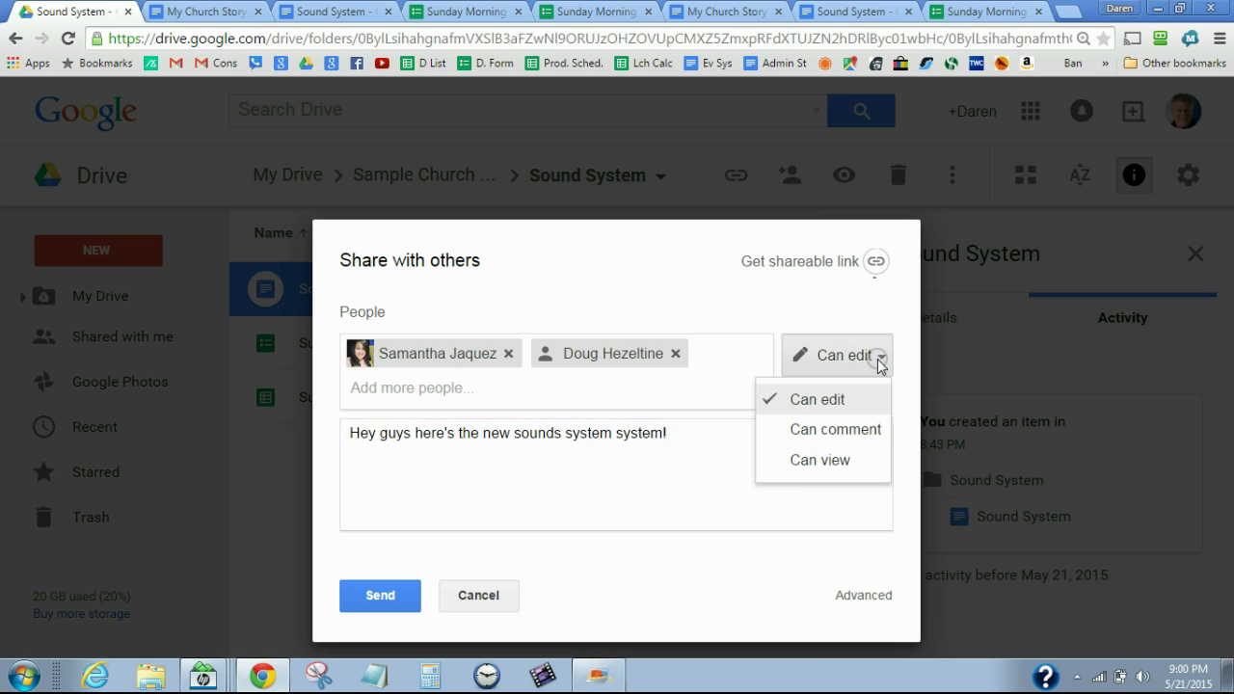
left_click(800, 464)
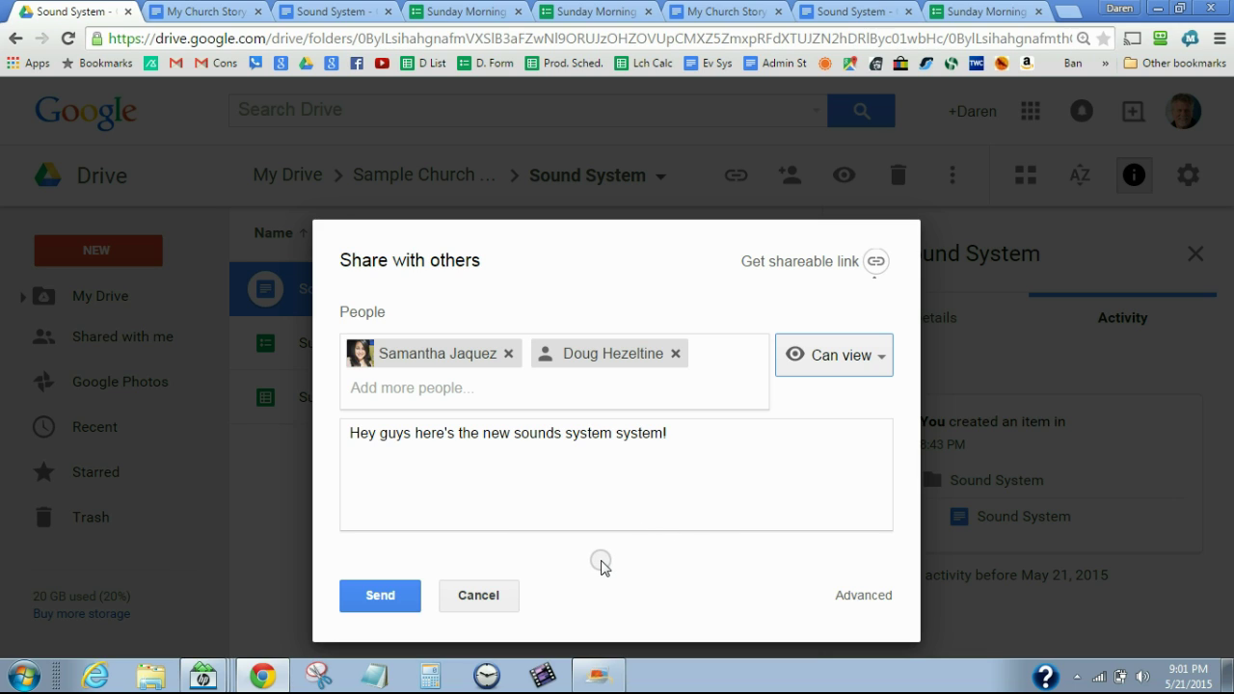
left_click(486, 596)
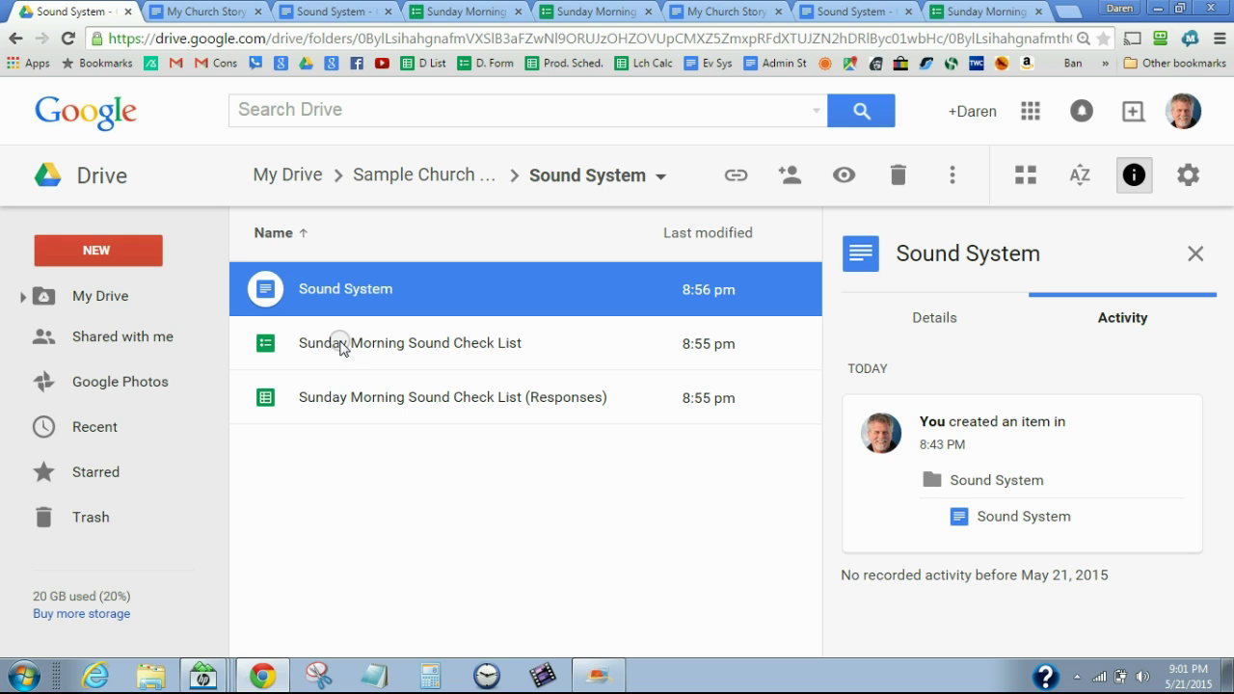
Open the Sunday Morning Sound Check List form's sharing settings and cancel a started invitation
right_click(339, 347)
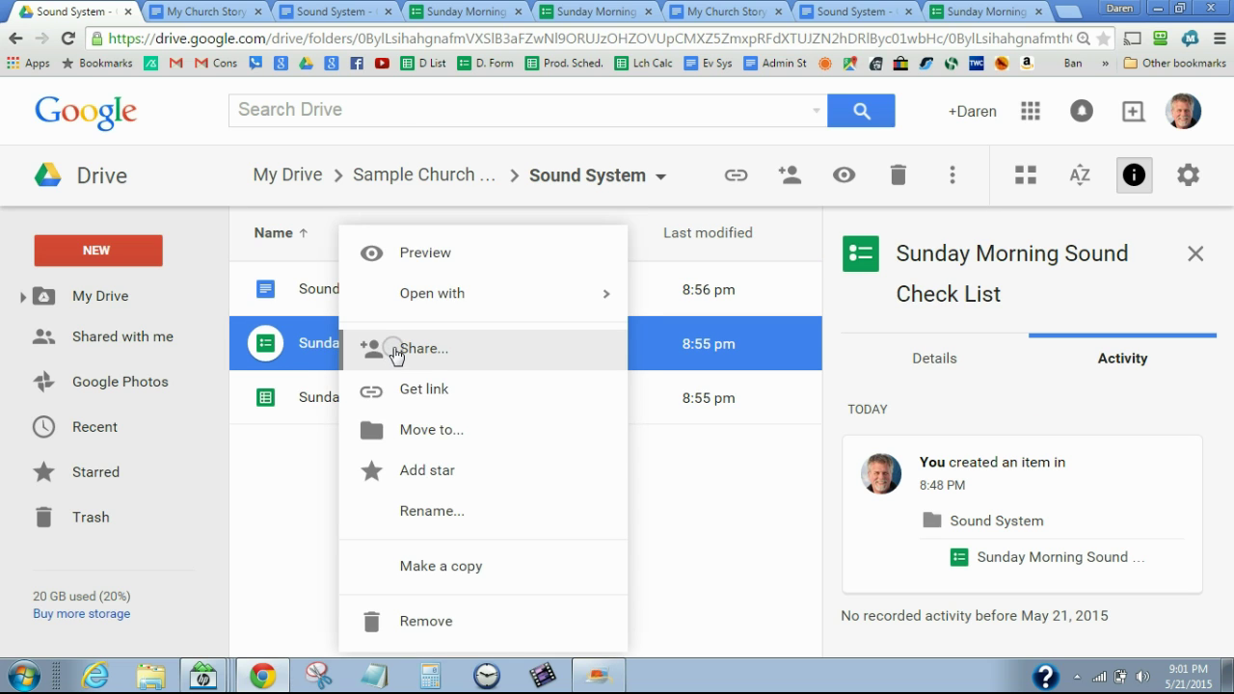
left_click(393, 349)
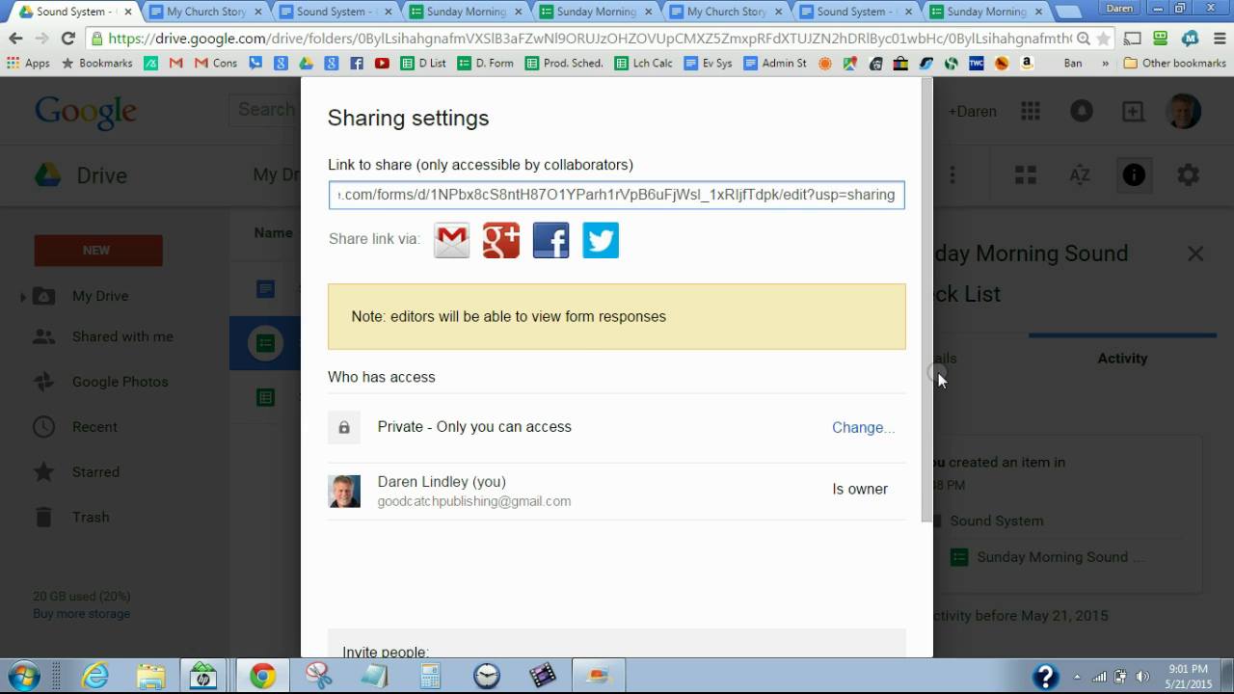
left_click_drag(927, 378, 925, 492)
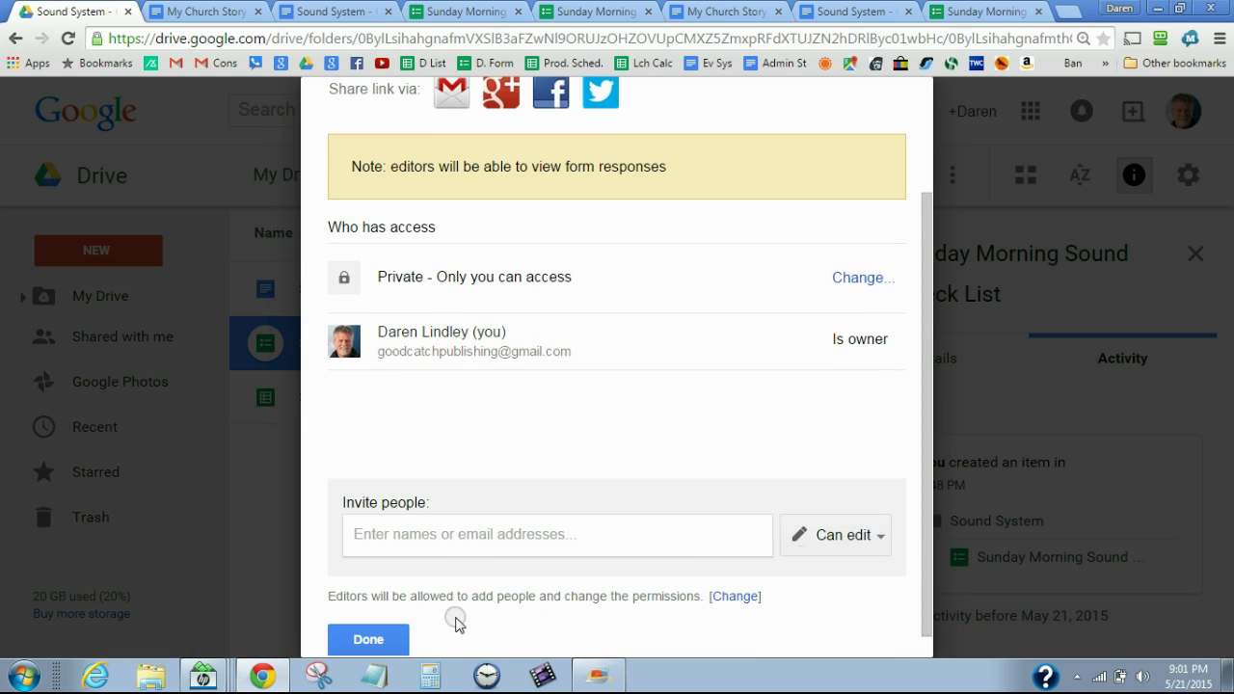
left_click(455, 535)
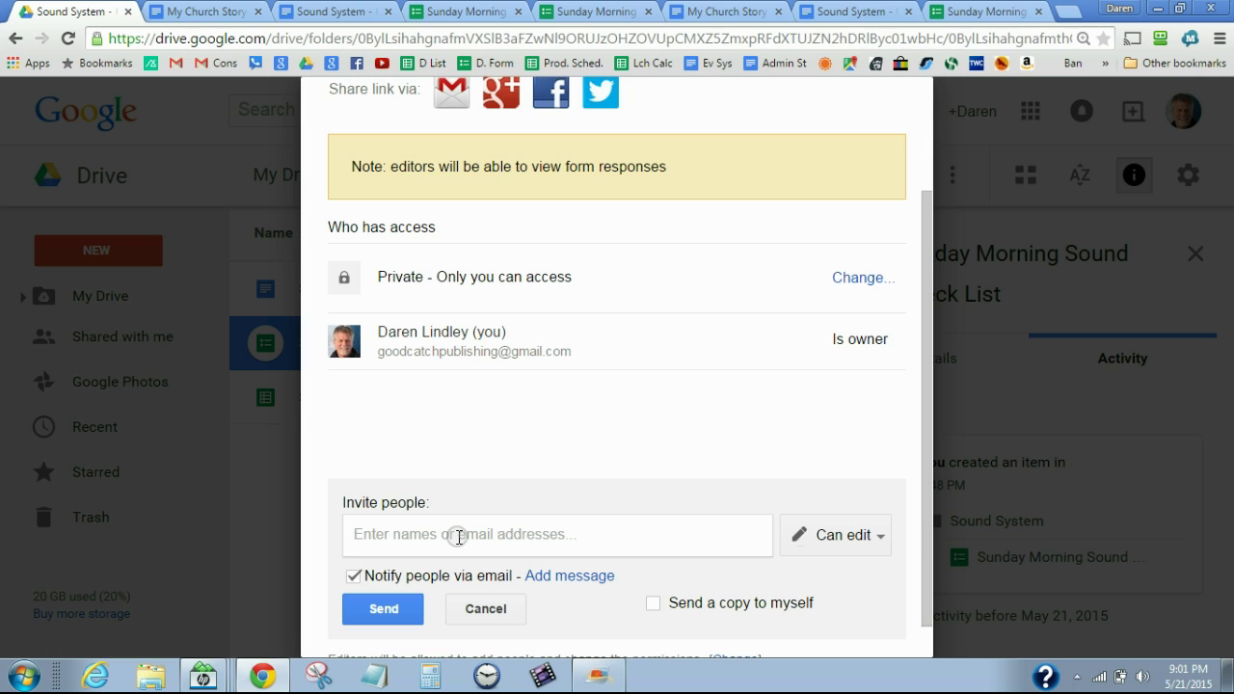
left_click(486, 612)
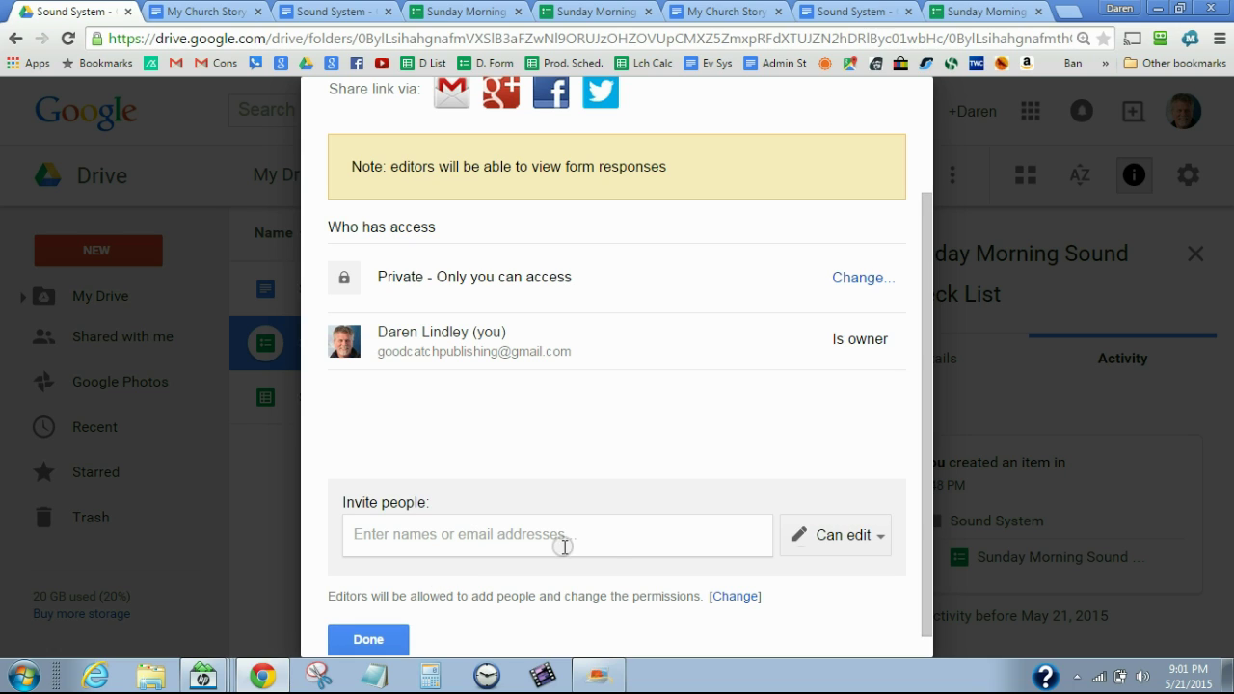
Add one contact with Can edit access, then cancel the invitation and click Done
left_click(876, 539)
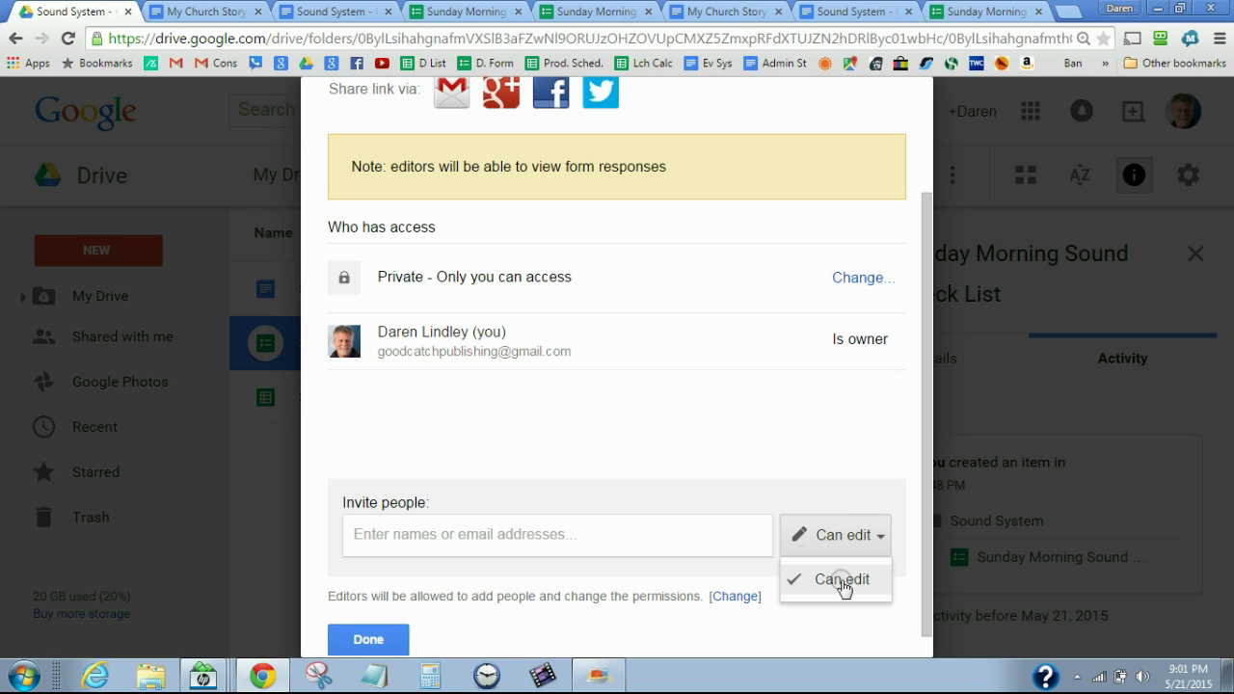
left_click(607, 534)
type("sam")
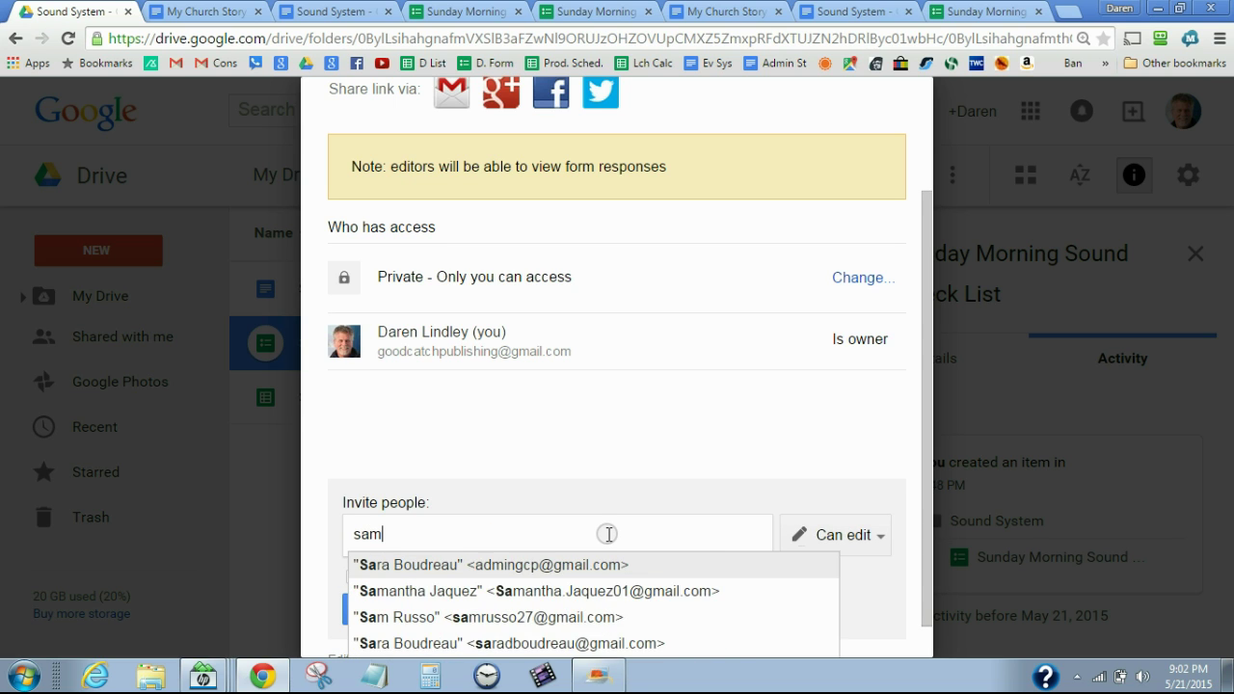
type("a")
left_click(644, 567)
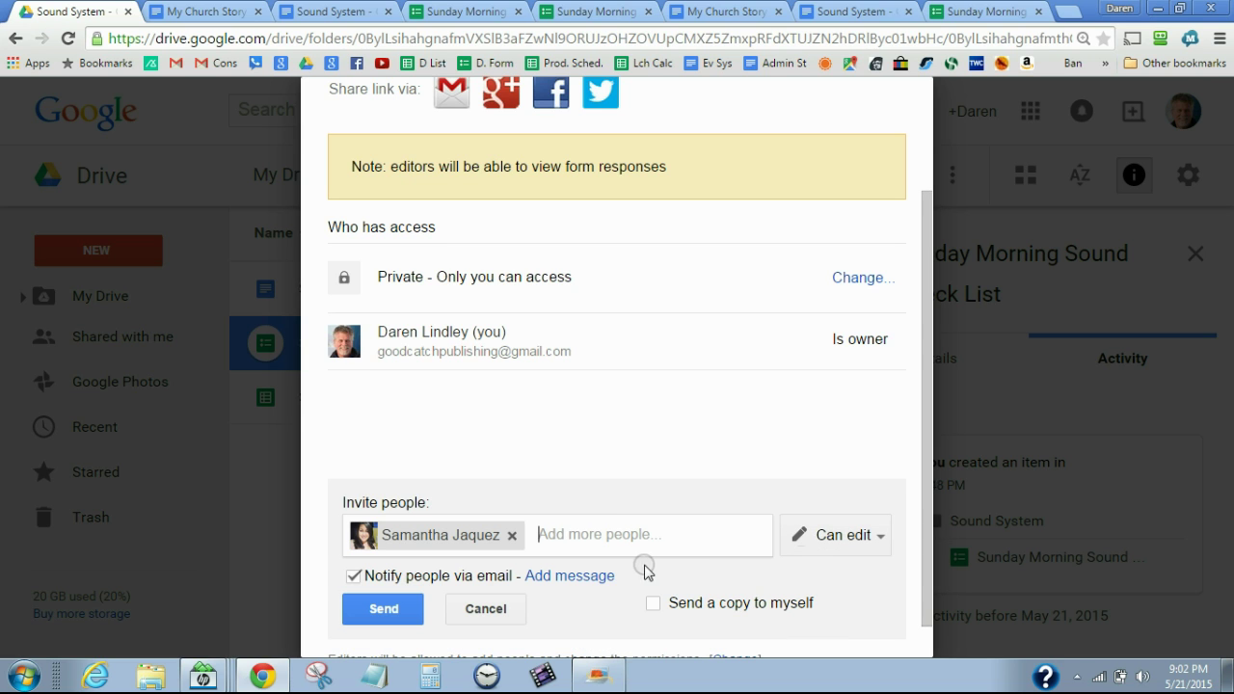
left_click(874, 538)
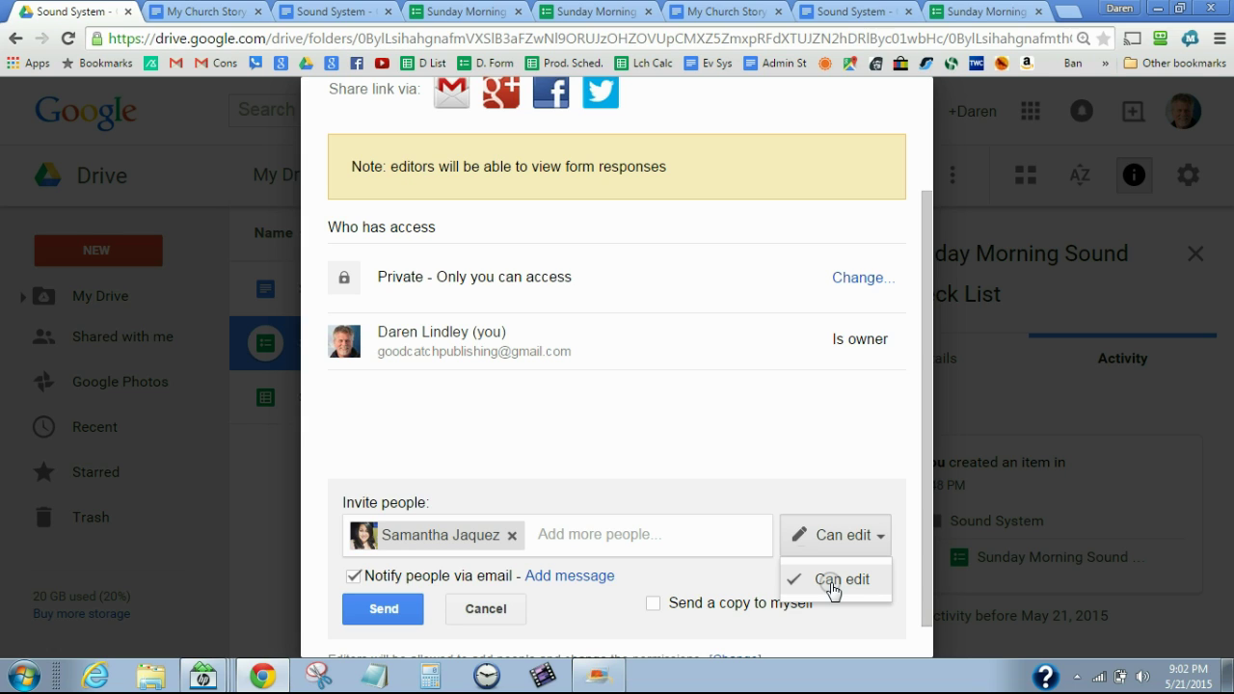
left_click(489, 610)
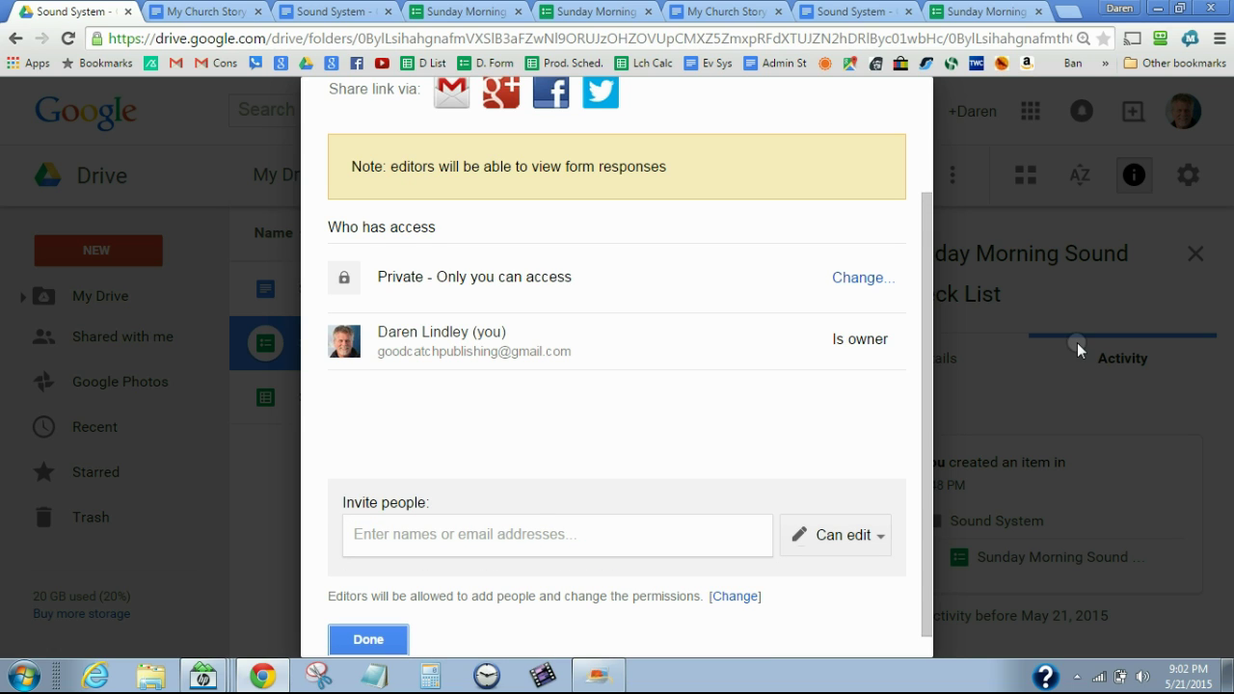
left_click(386, 648)
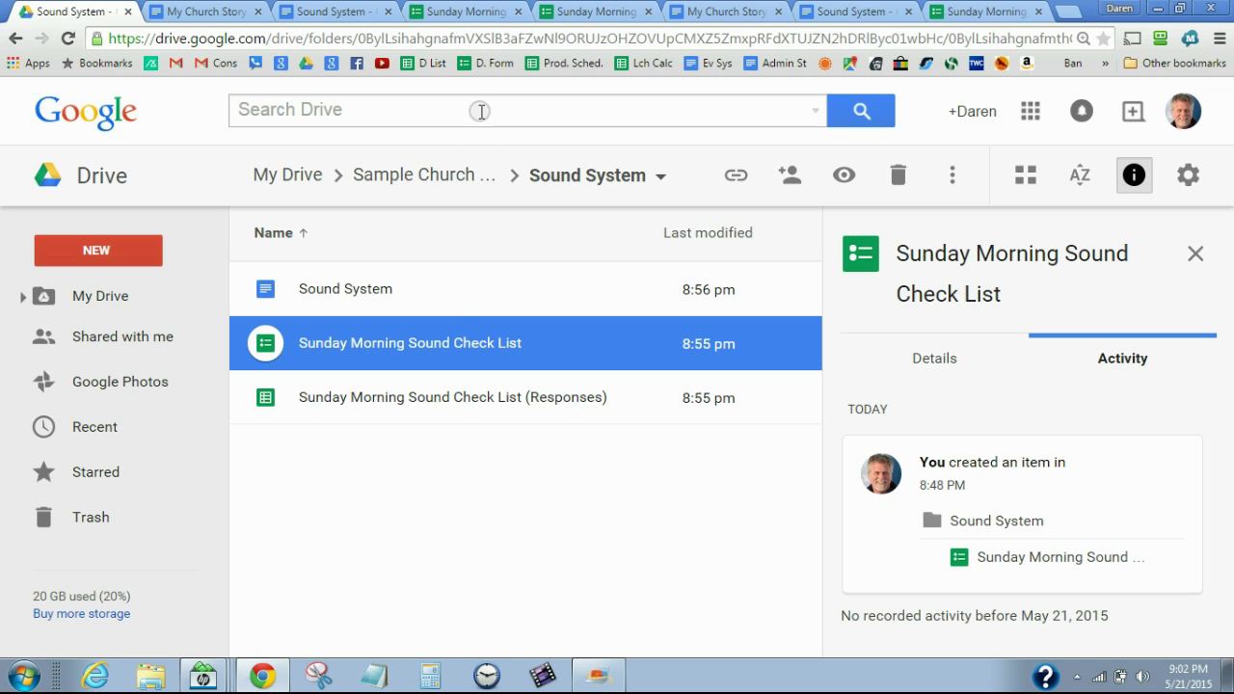
From the form editor tab, open the live Sunday Morning Sound Check List form
left_click(480, 14)
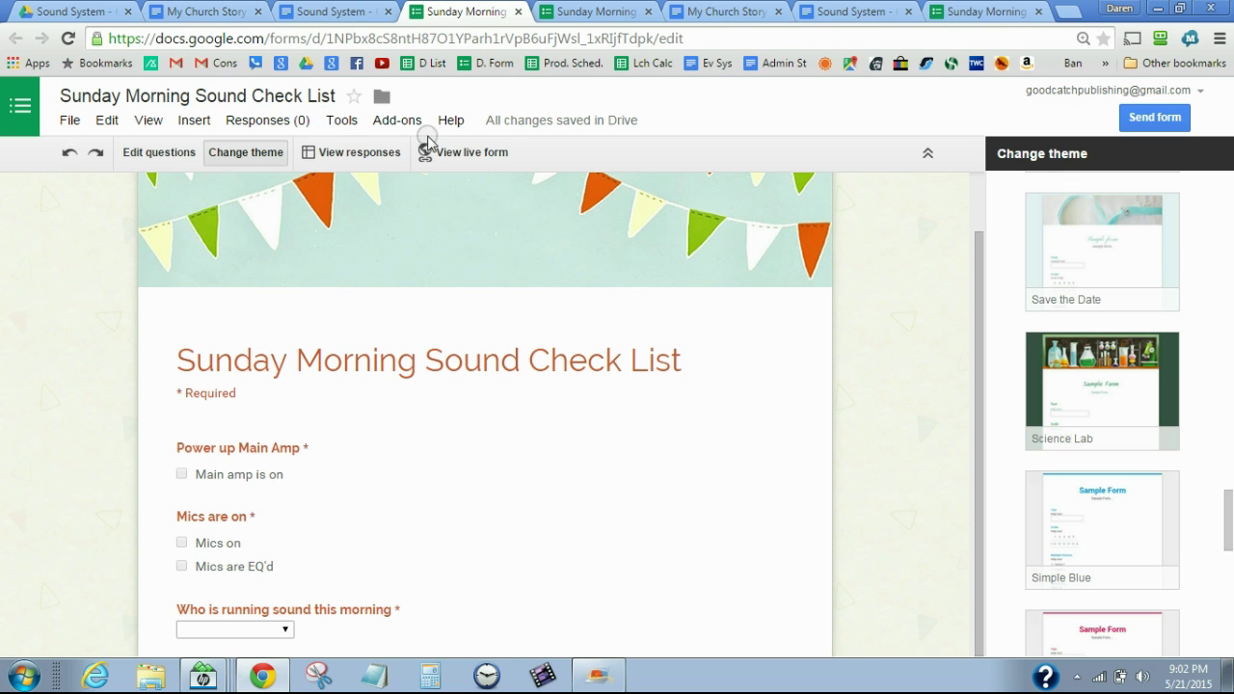
left_click(445, 155)
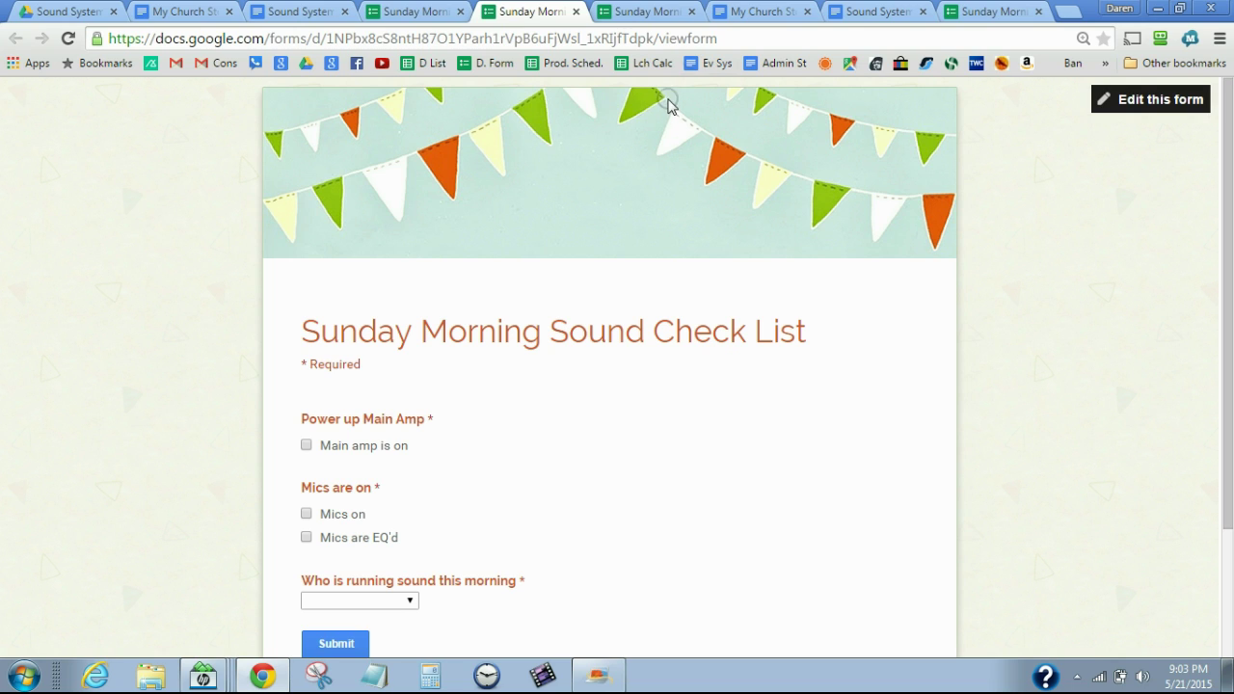
Select the live form's URL, then switch back to the My Church Story document
left_click(738, 34)
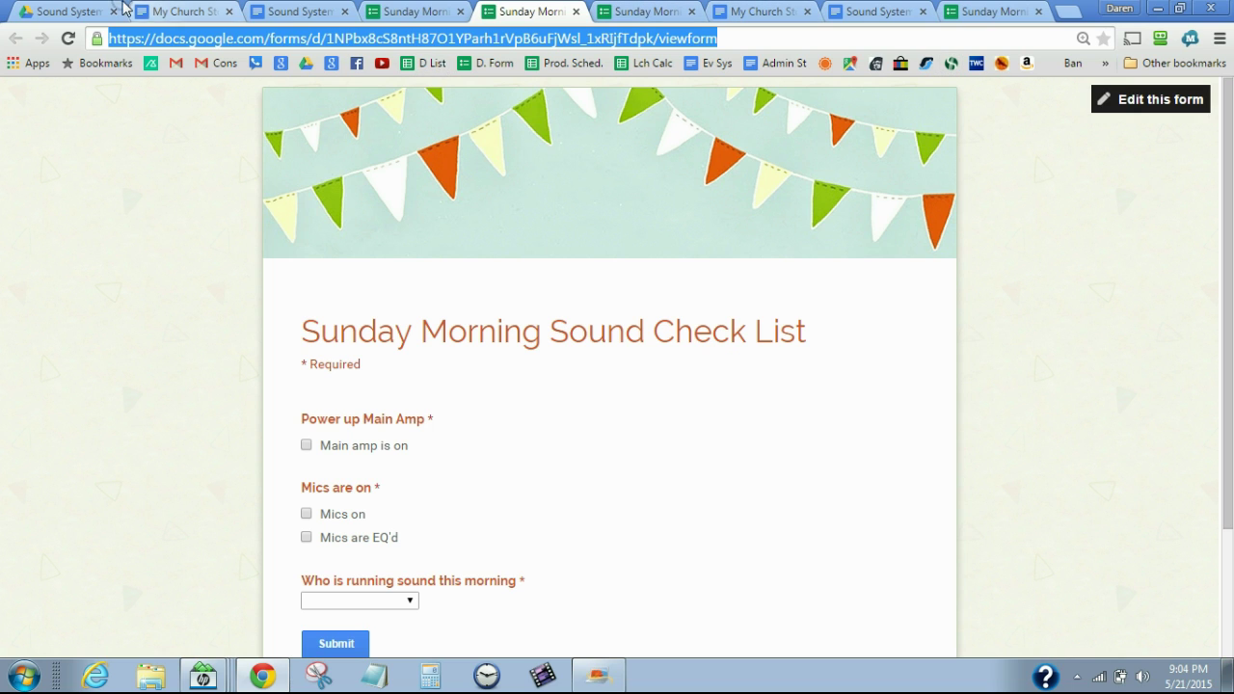
left_click(189, 14)
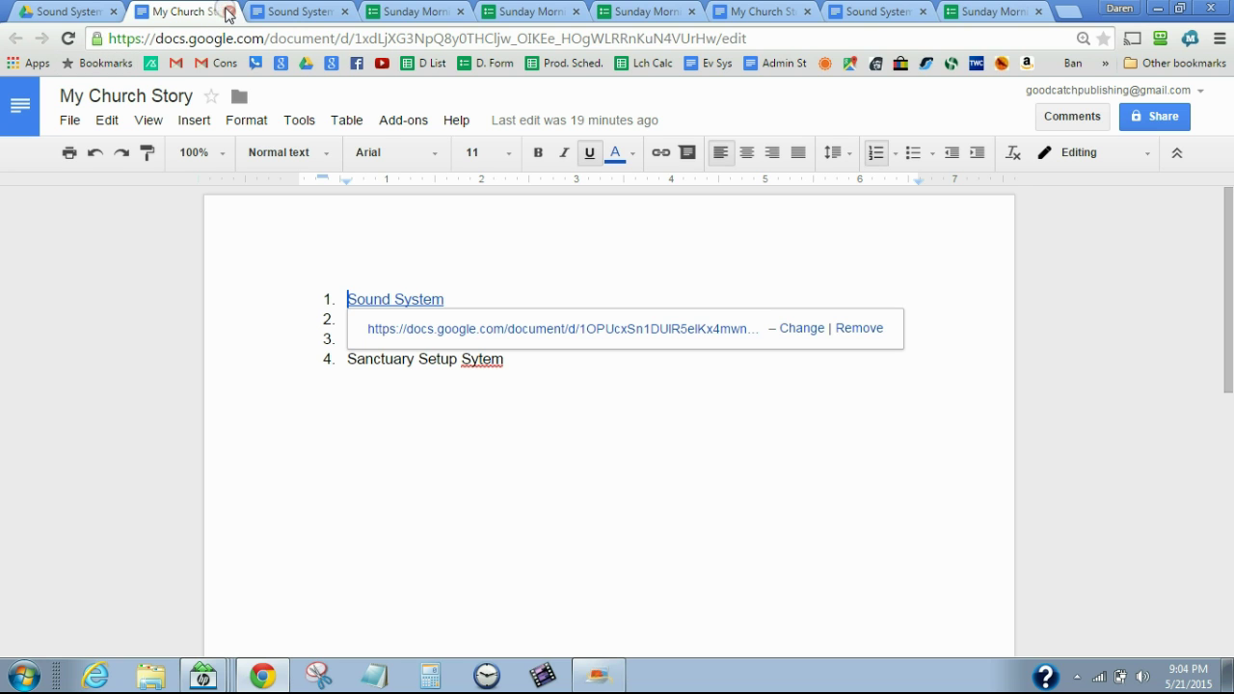
Return to Drive and go up from Sound System to the Sample Church System folder
left_click(85, 15)
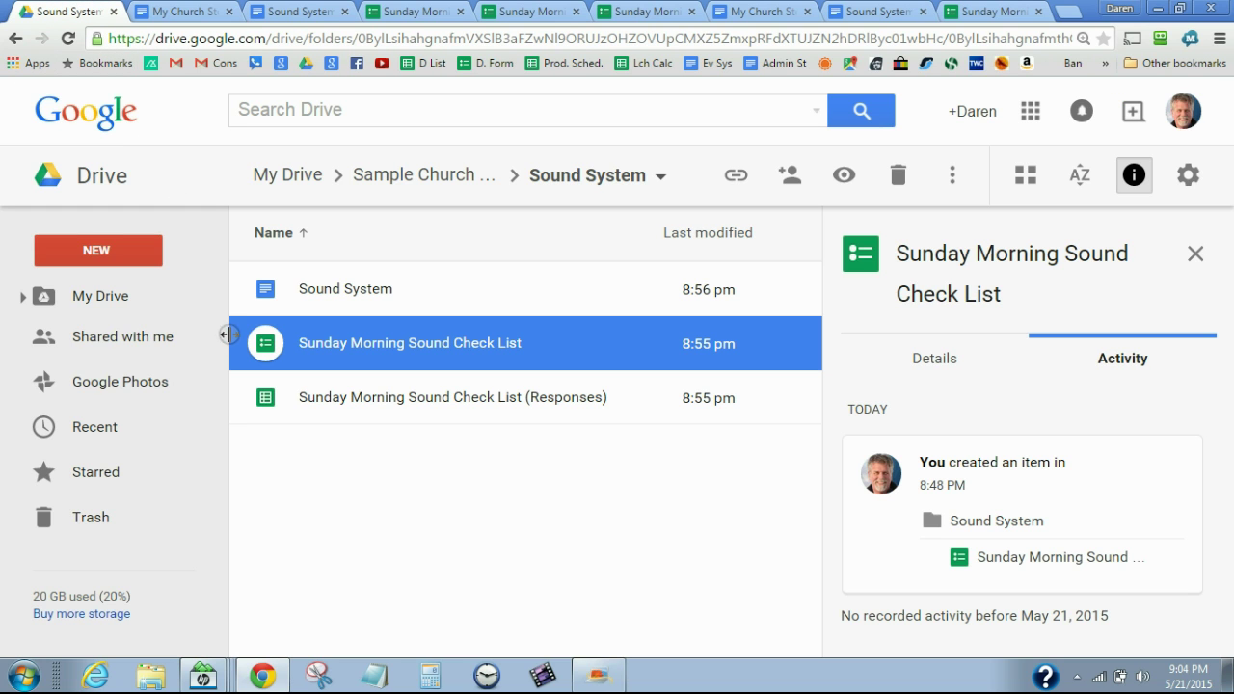
left_click(379, 174)
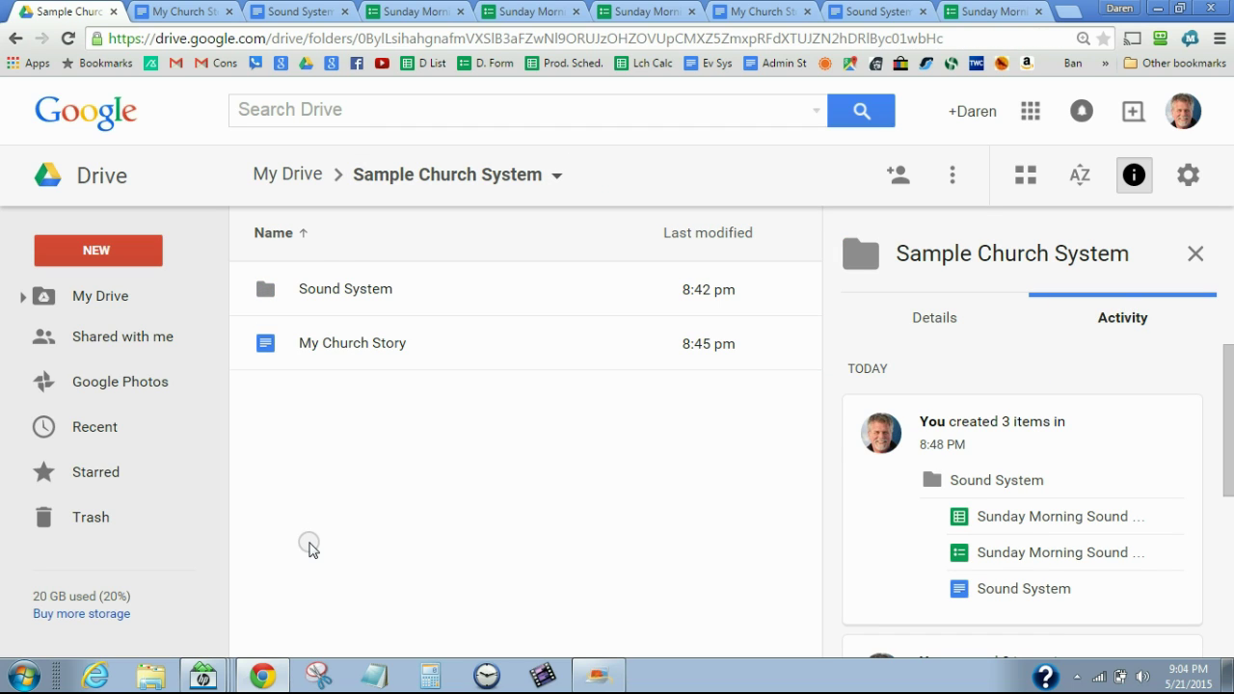
Create a blank Google Docs document in Sample Church System and start renaming its title
left_click(104, 256)
left_click(132, 449)
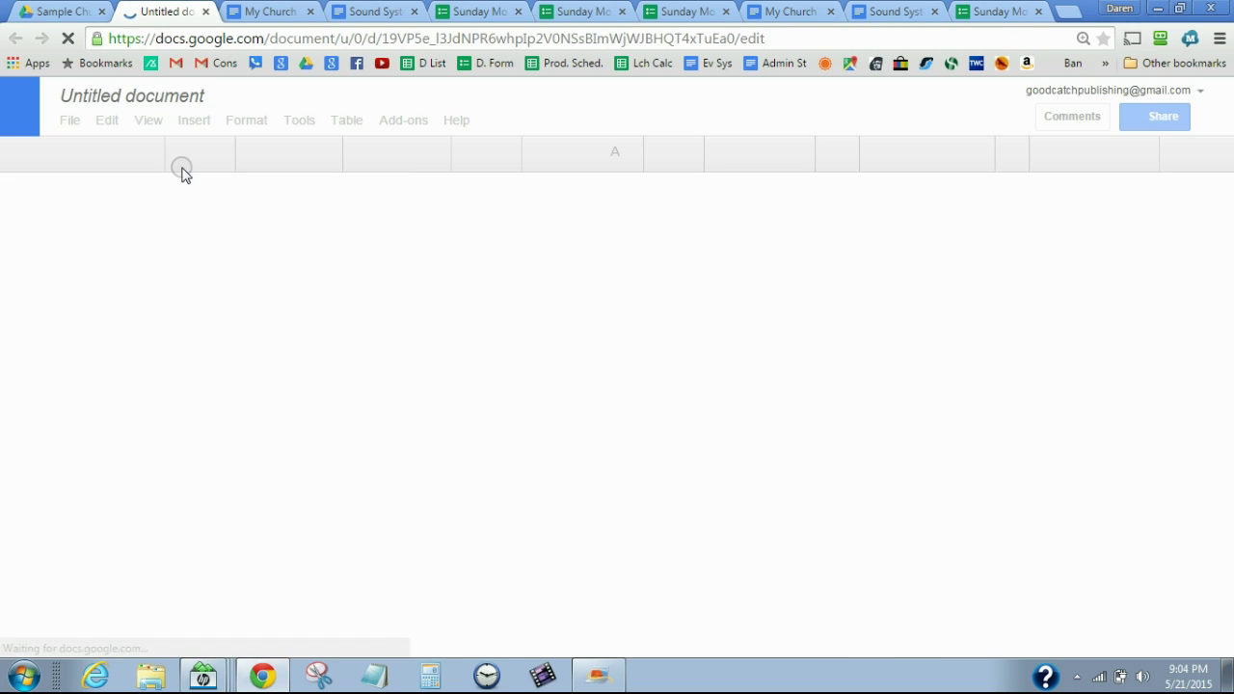
left_click(153, 99)
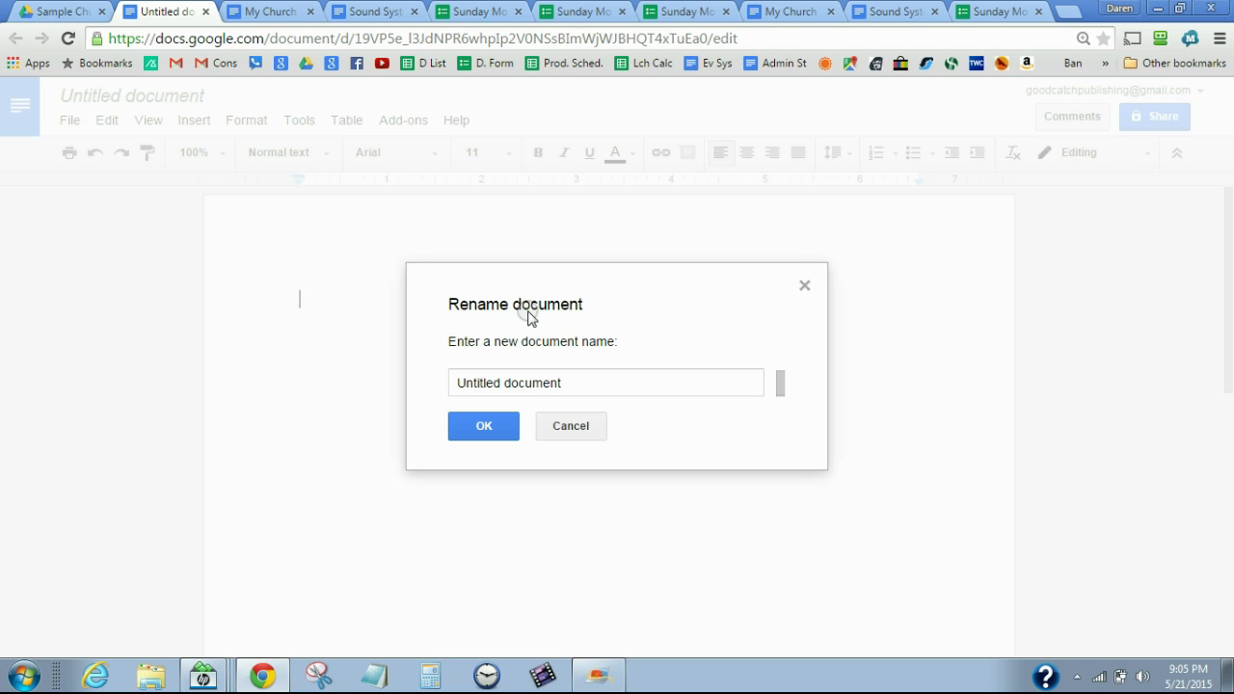
Replace 'Untitled document' with the new name, which ends up misspelled 'Management Sustem'
left_click(580, 379)
key("BackSpace")
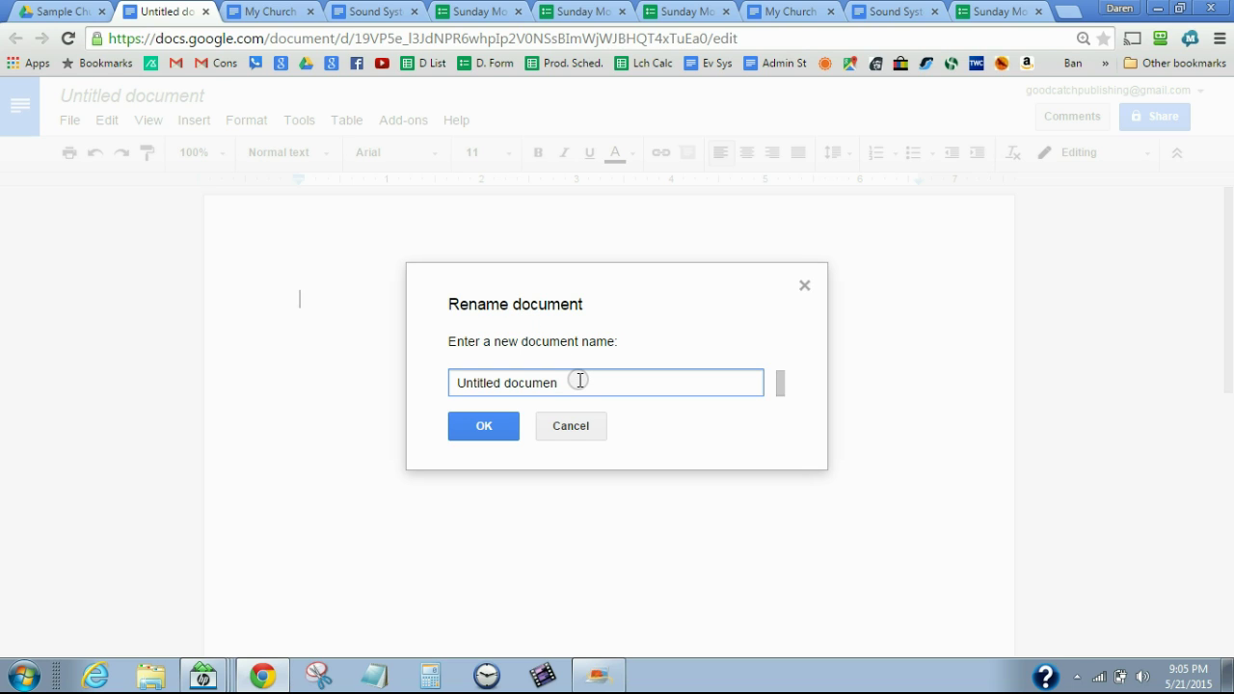
key("BackSpace")
key("BackSpace")
key("BackSpace")
key("BackSpace")
key("BackSpace")
key("BackSpace")
key("BackSpace")
key("BackSpace")
key("BackSpace")
key("BackSpace")
key("BackSpace")
key("BackSpace")
key("BackSpace")
key("BackSpace")
key("BackSpace")
key("BackSpace")
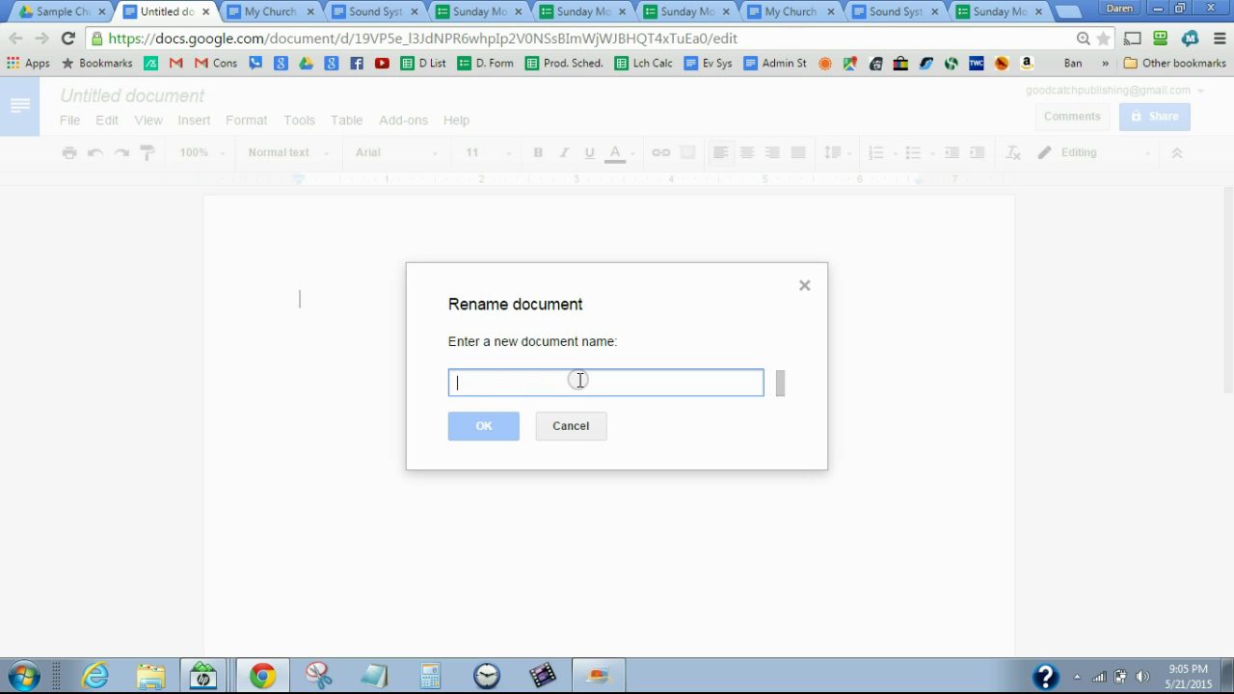
type("Managemen")
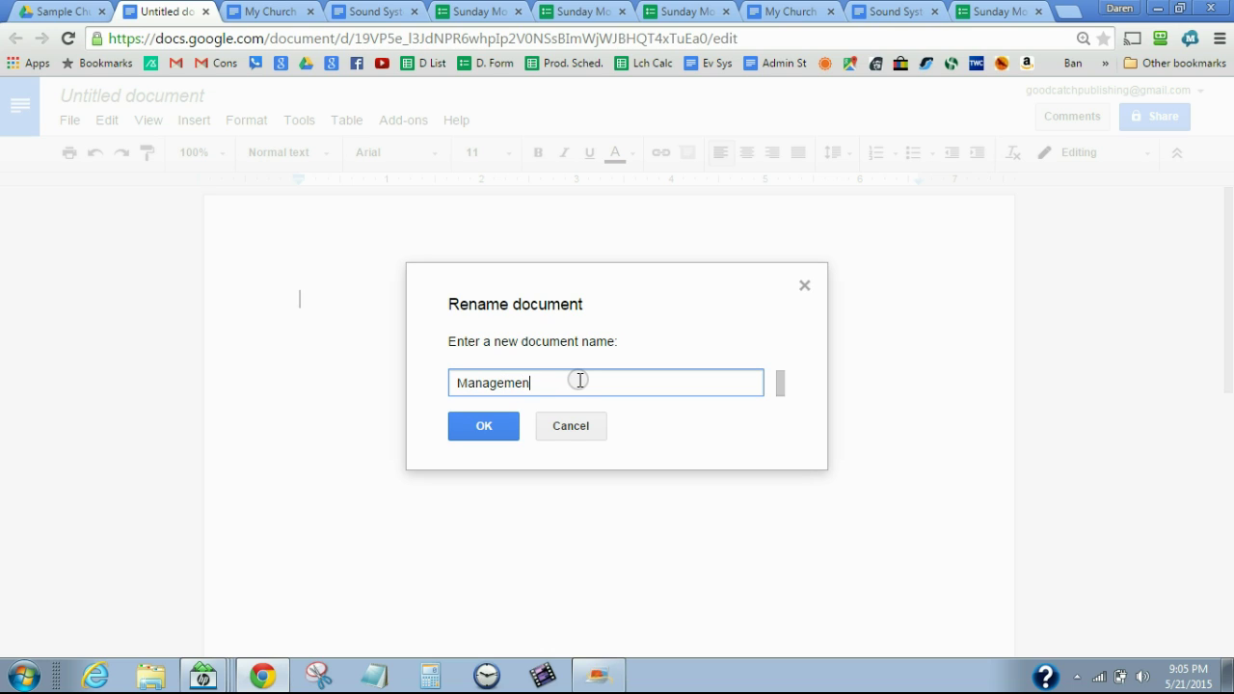
type("t Sumary")
key("BackSpace")
key("BackSpace")
key("BackSpace")
key("BackSpace")
key("BackSpace")
type("ustem")
left_click(484, 425)
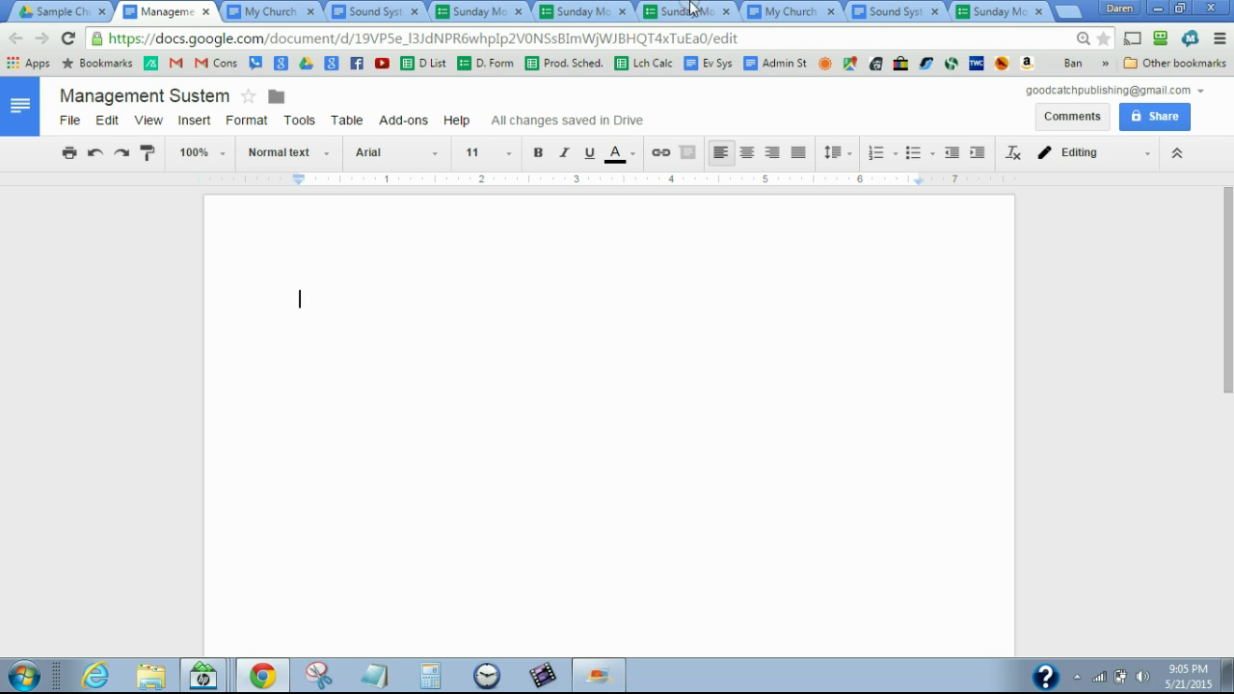
Correct the title's typo so it reads 'Management System'
left_click(186, 98)
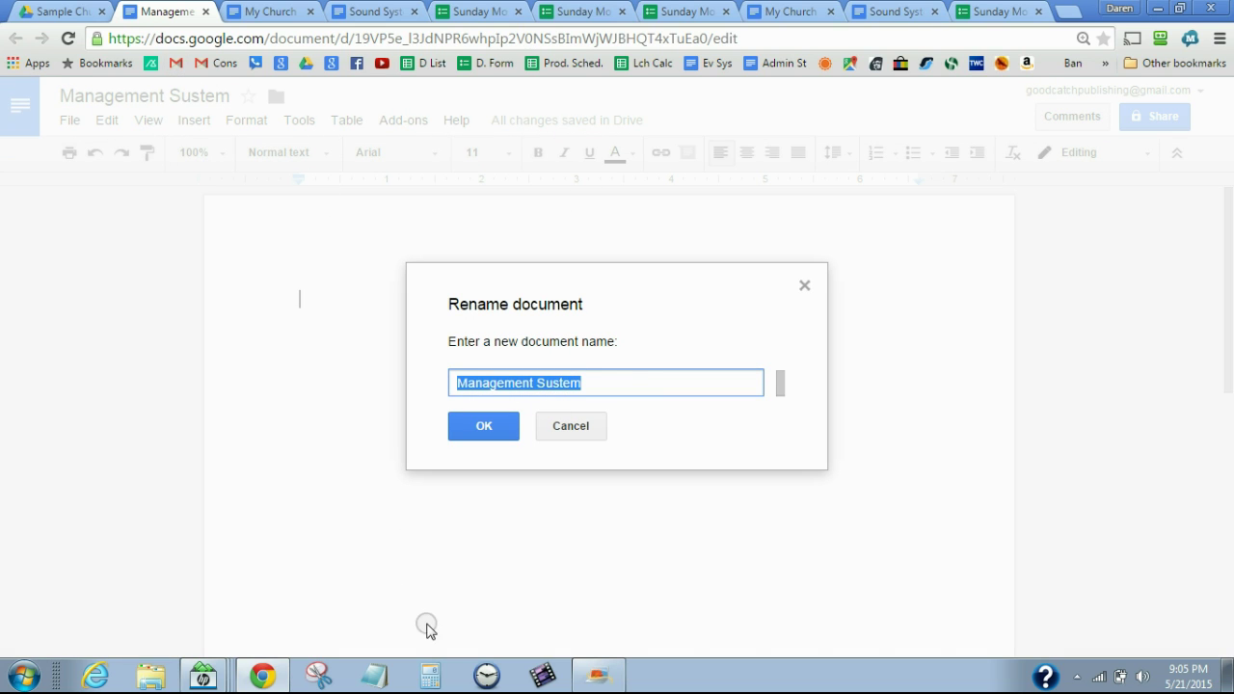
left_click(556, 386)
key("BackSpace")
type("y")
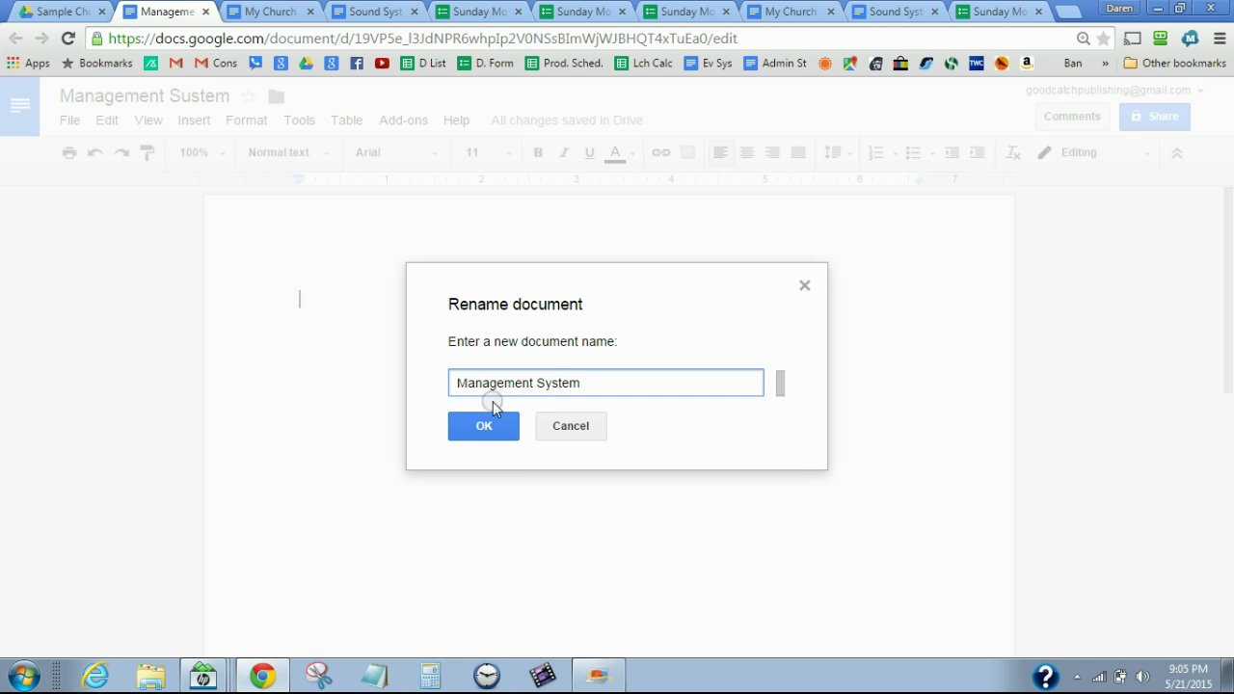
left_click(490, 426)
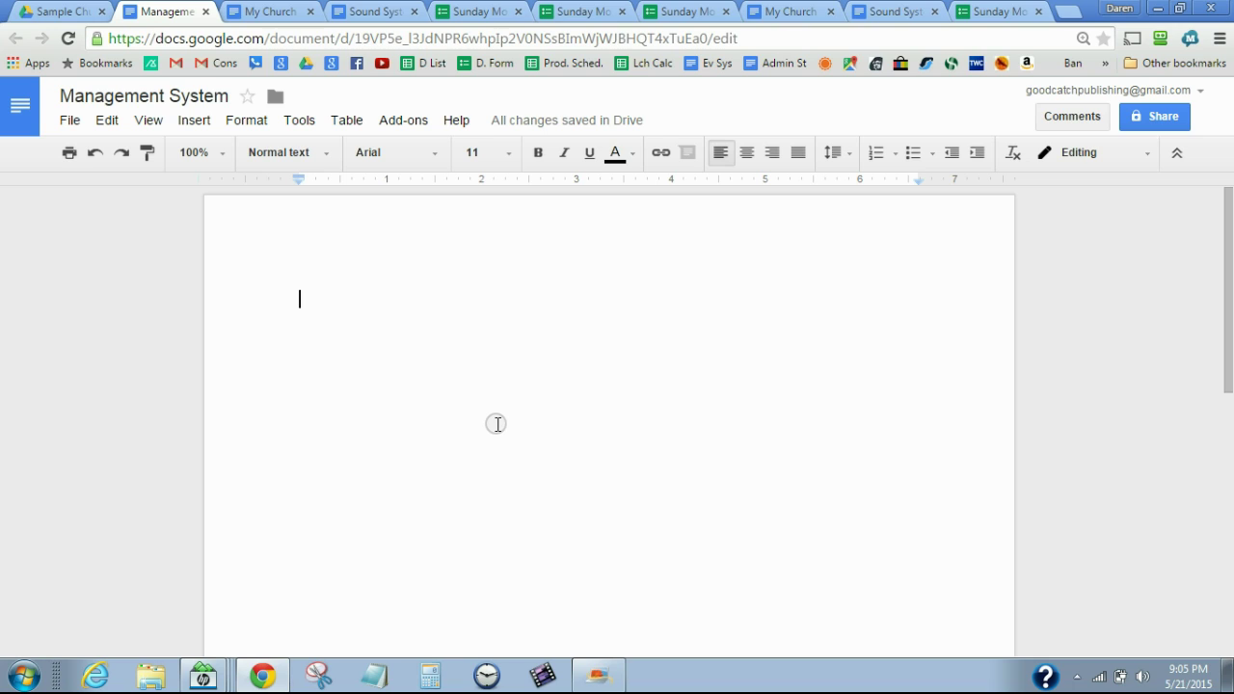
Turn the first line into a numbered list item 'Verify Sound System is ready'
type("1.")
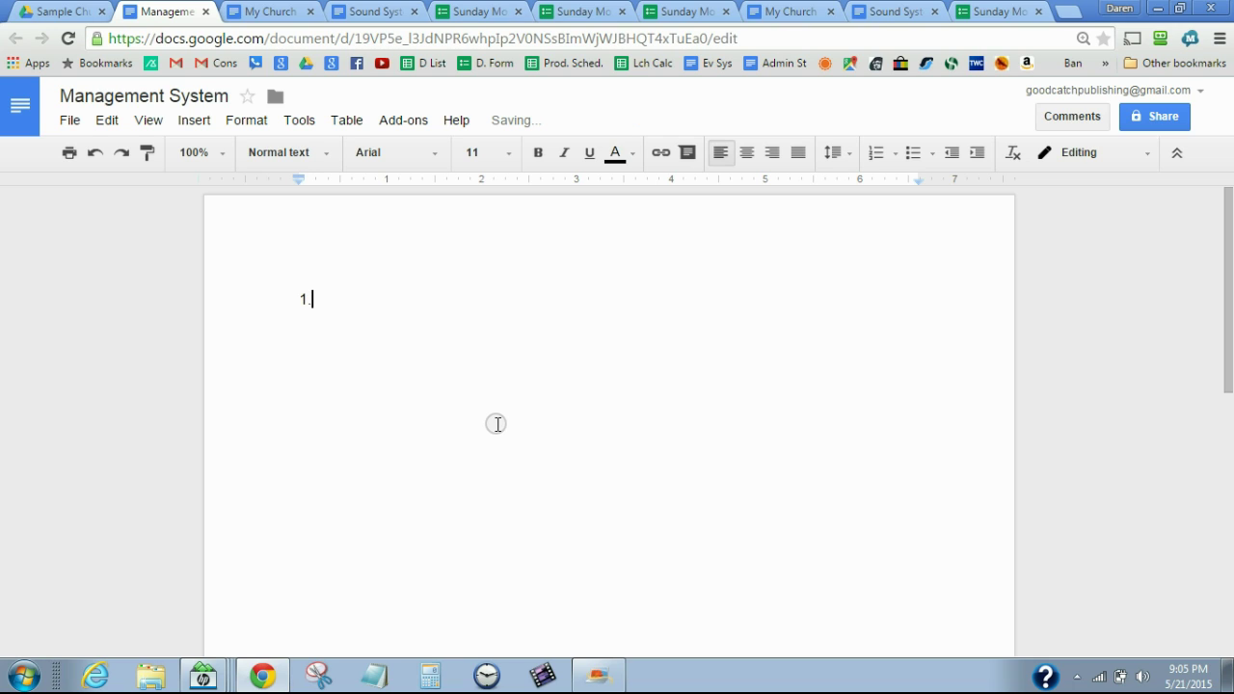
key("BackSpace")
key("BackSpace")
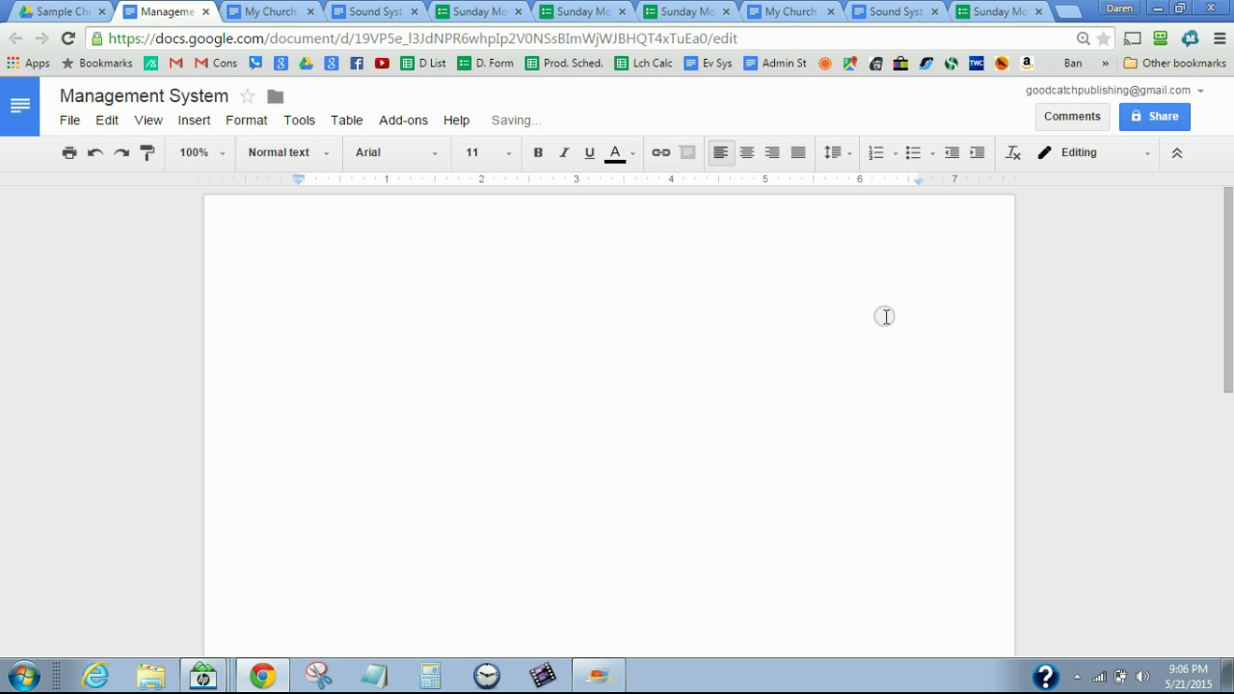
left_click(881, 156)
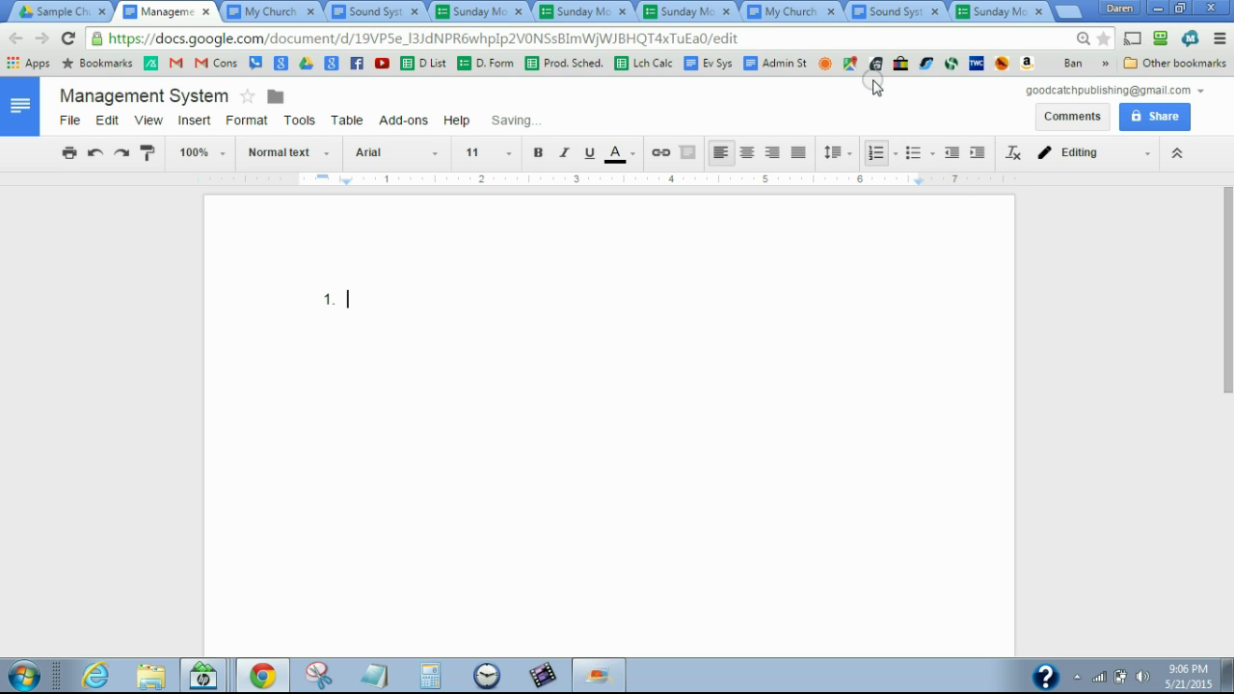
type("Verify Soun")
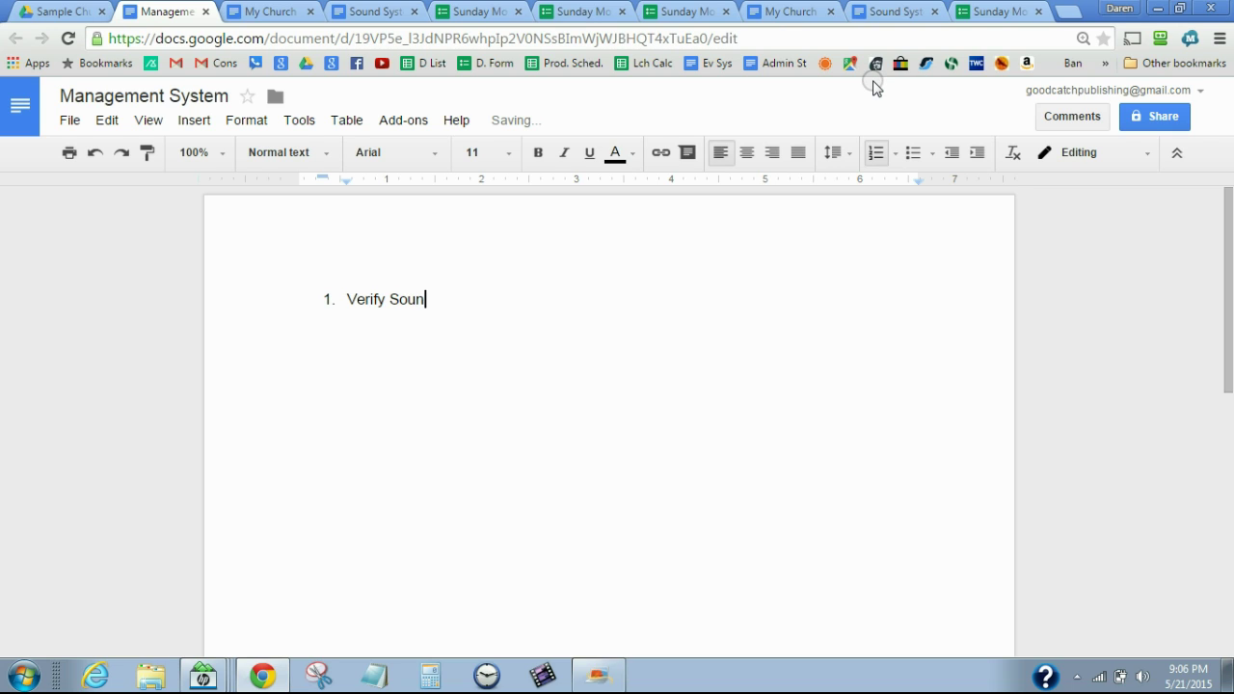
type("d System is")
type(" read")
key("BackSpace")
key("BackSpace")
type("eady")
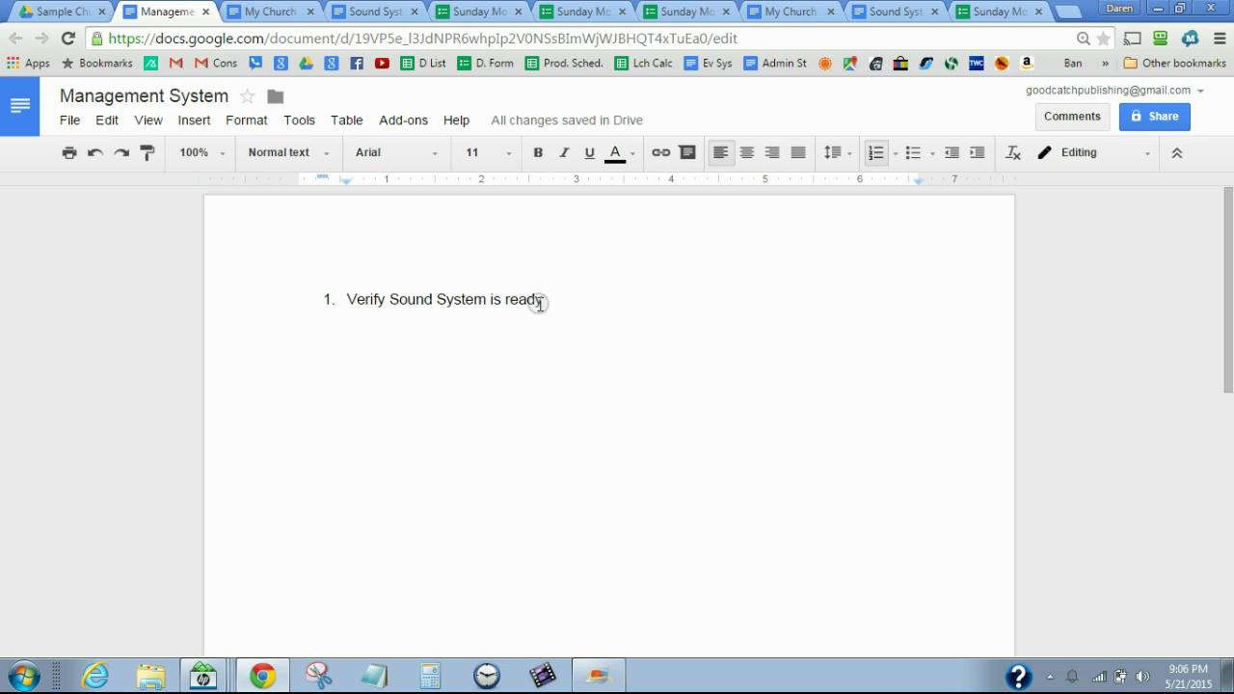
Add list items 'Verify Sanctuary is setup correctly' and 'Verify worship is ready.'
key("Return")
type("Veri")
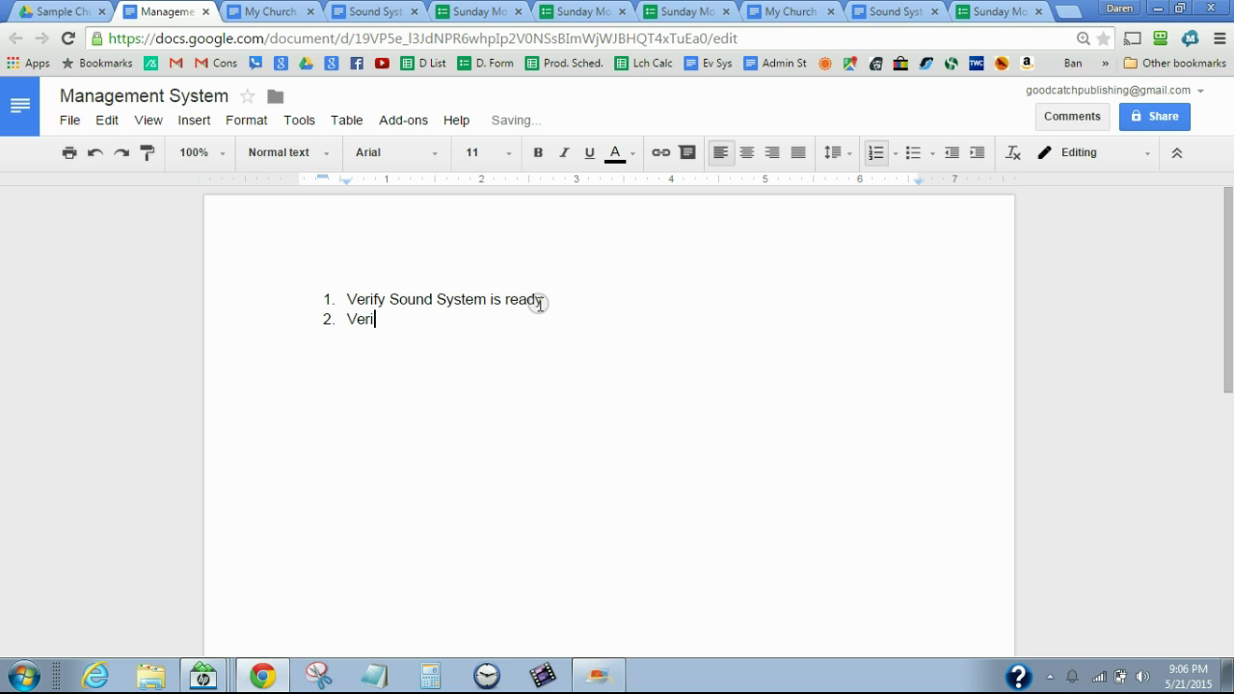
type("fy Sac")
key("BackSpace")
type("nctuary is setup")
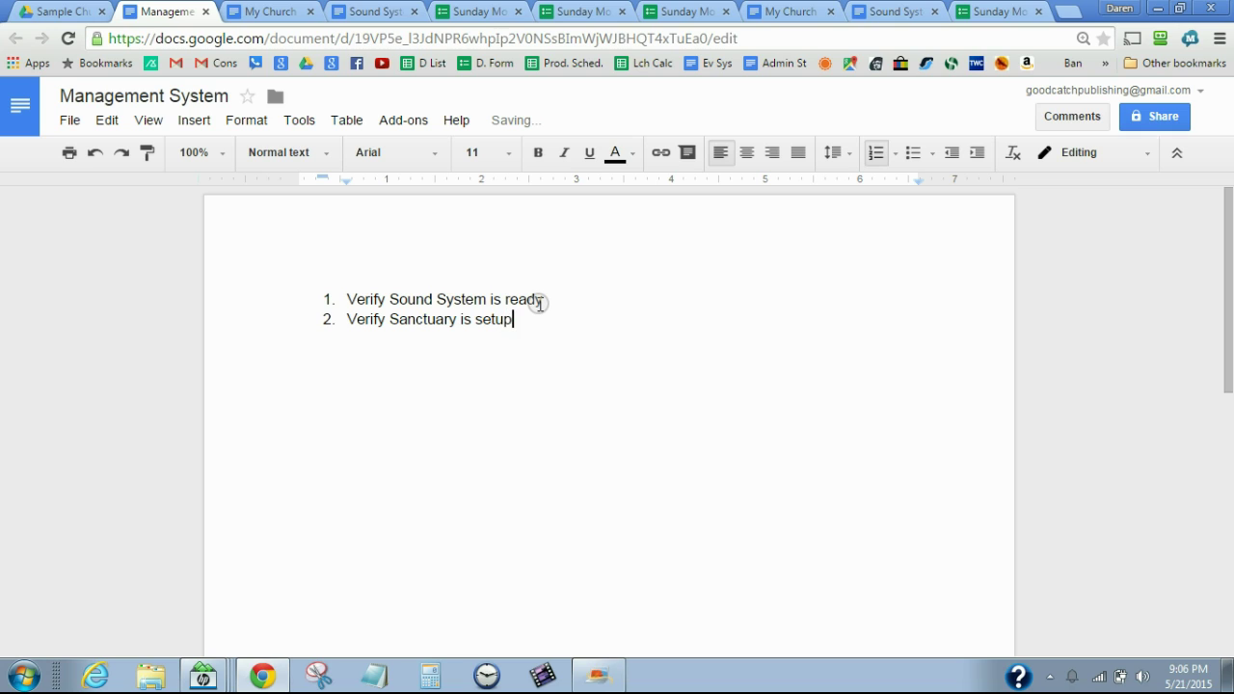
type(" correctly")
key("Return")
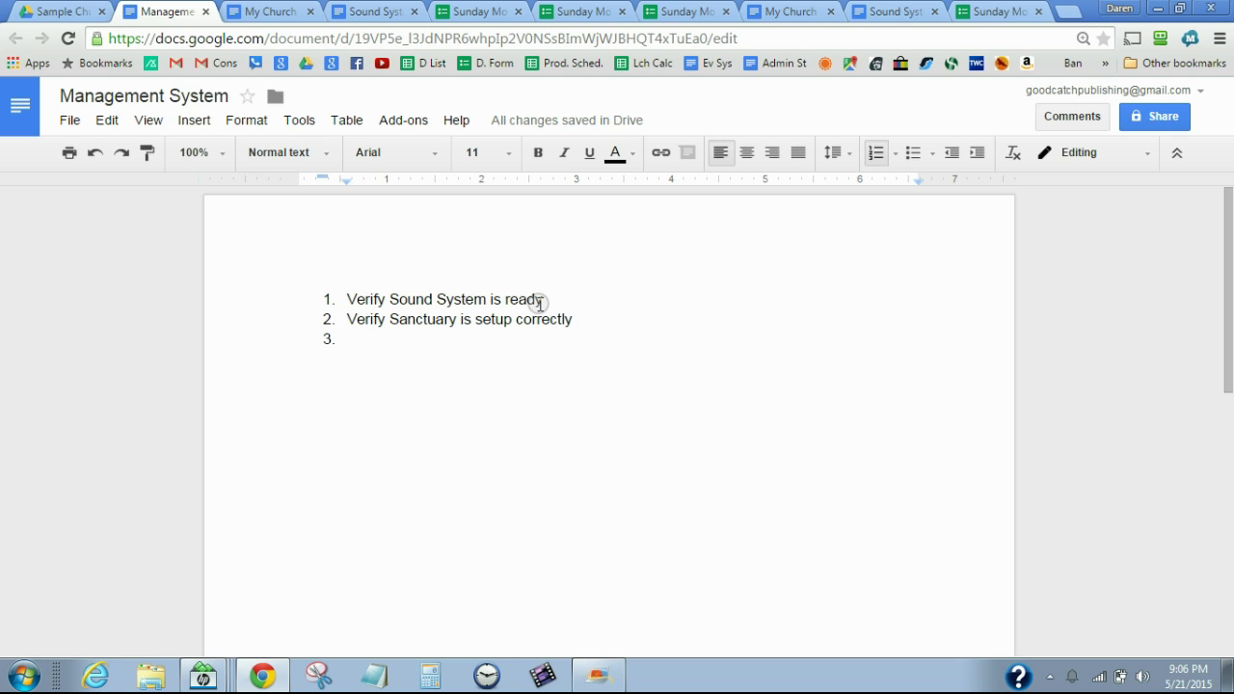
type("Verify")
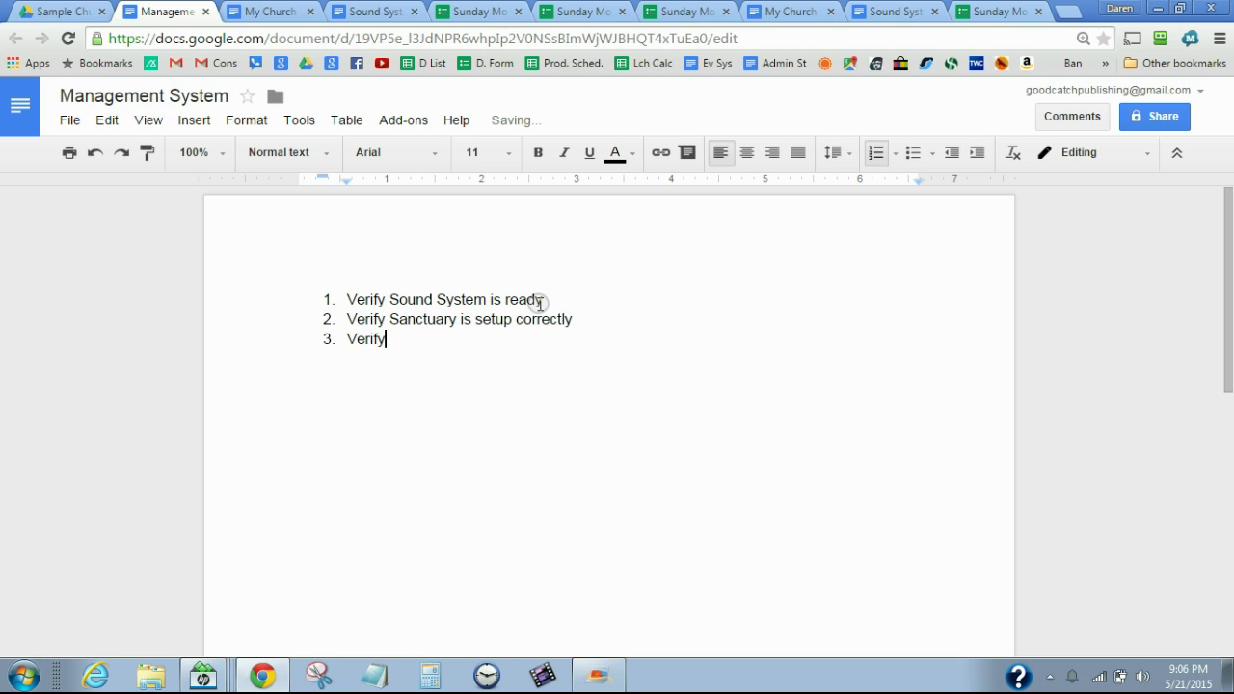
type(" worship is ready.")
key("Return")
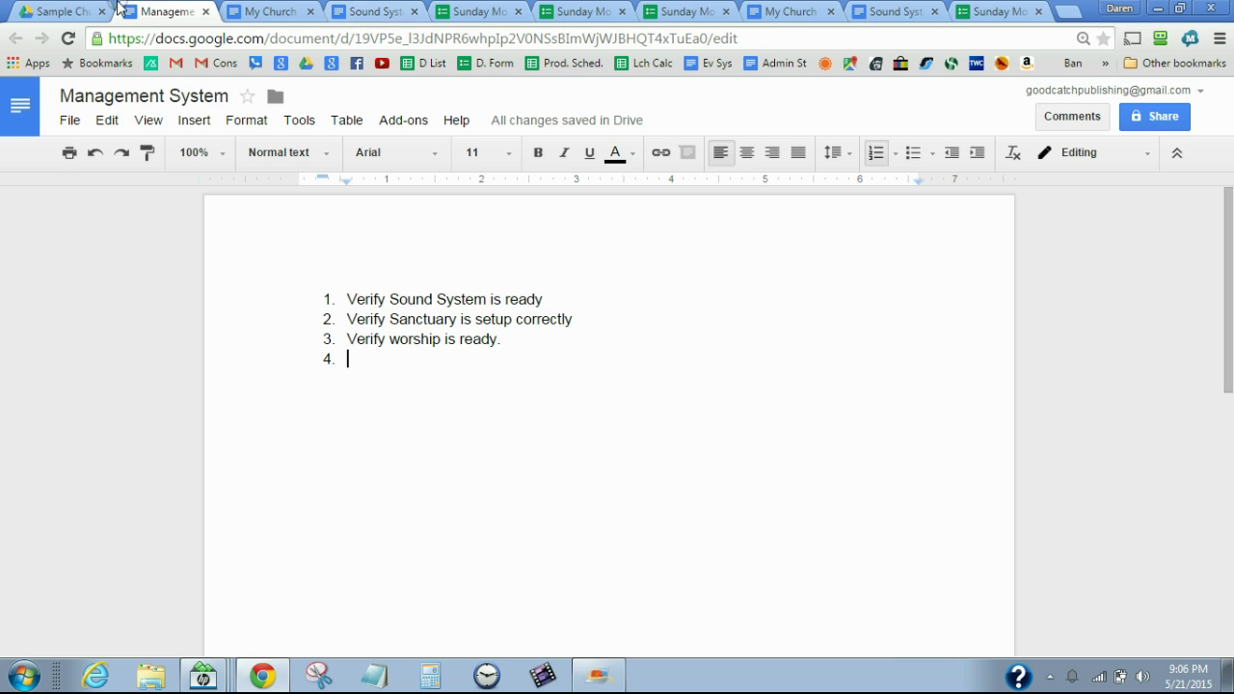
Open the Sunday Morning Sound Check List (Responses) sheet, copy its URL, and return to the doc
left_click(67, 12)
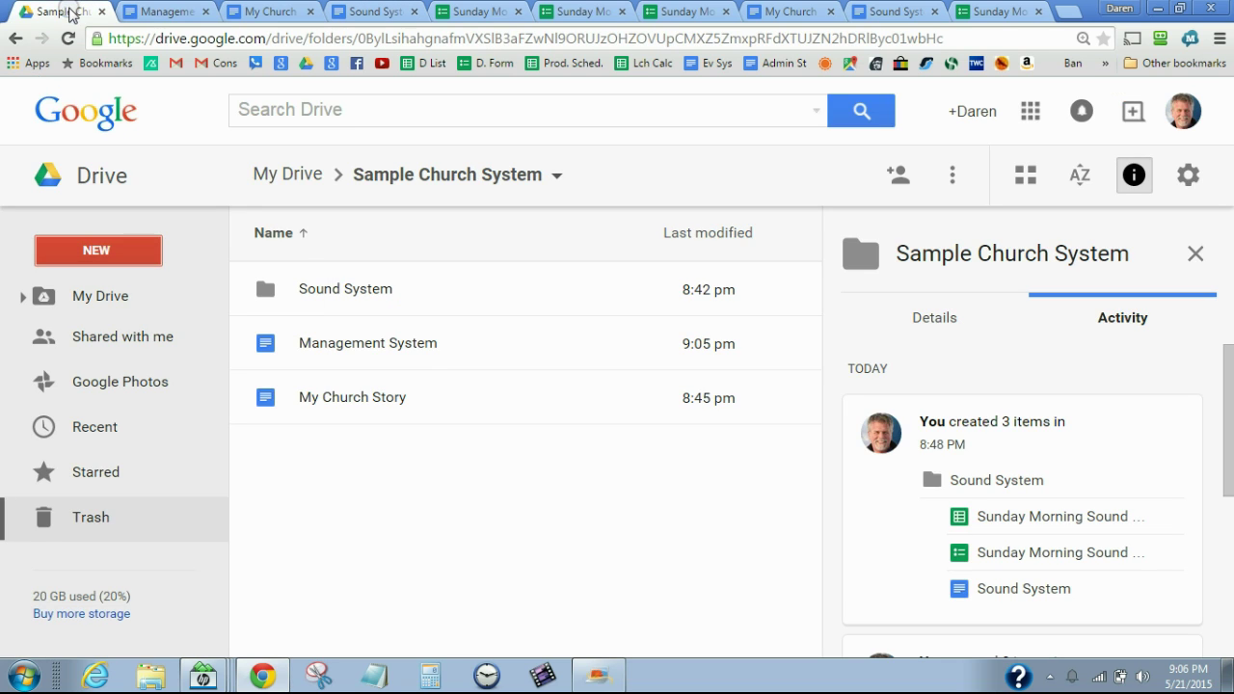
double_click(319, 289)
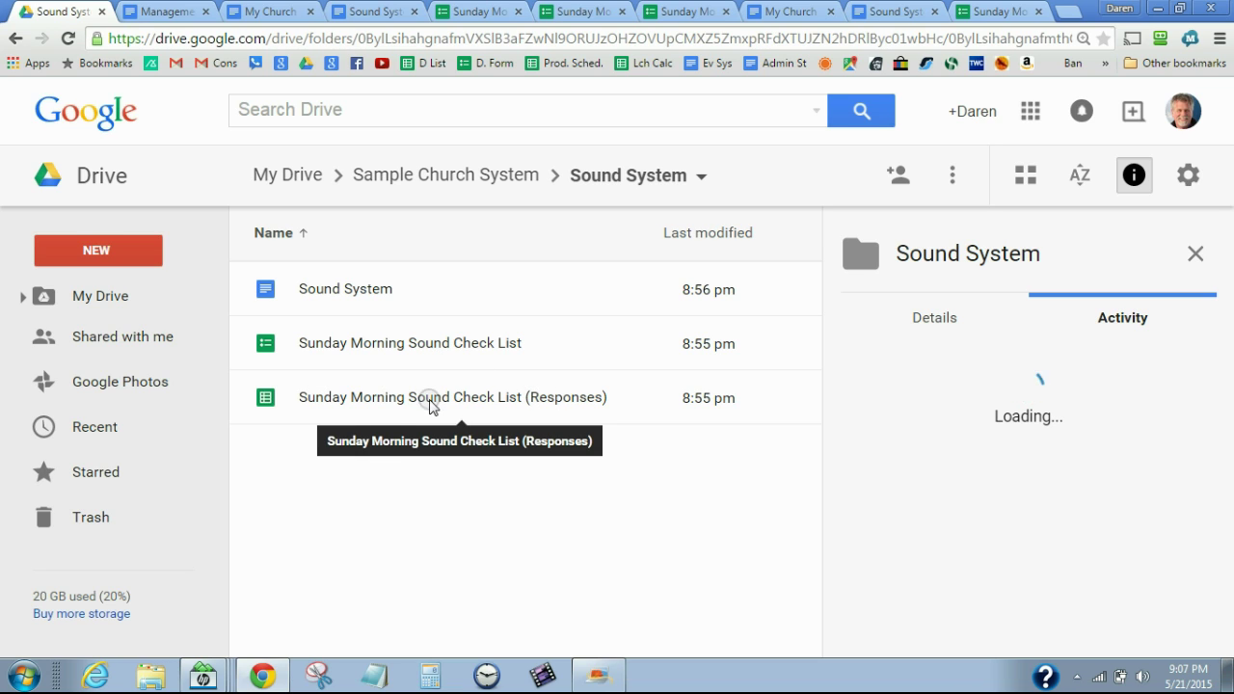
double_click(565, 403)
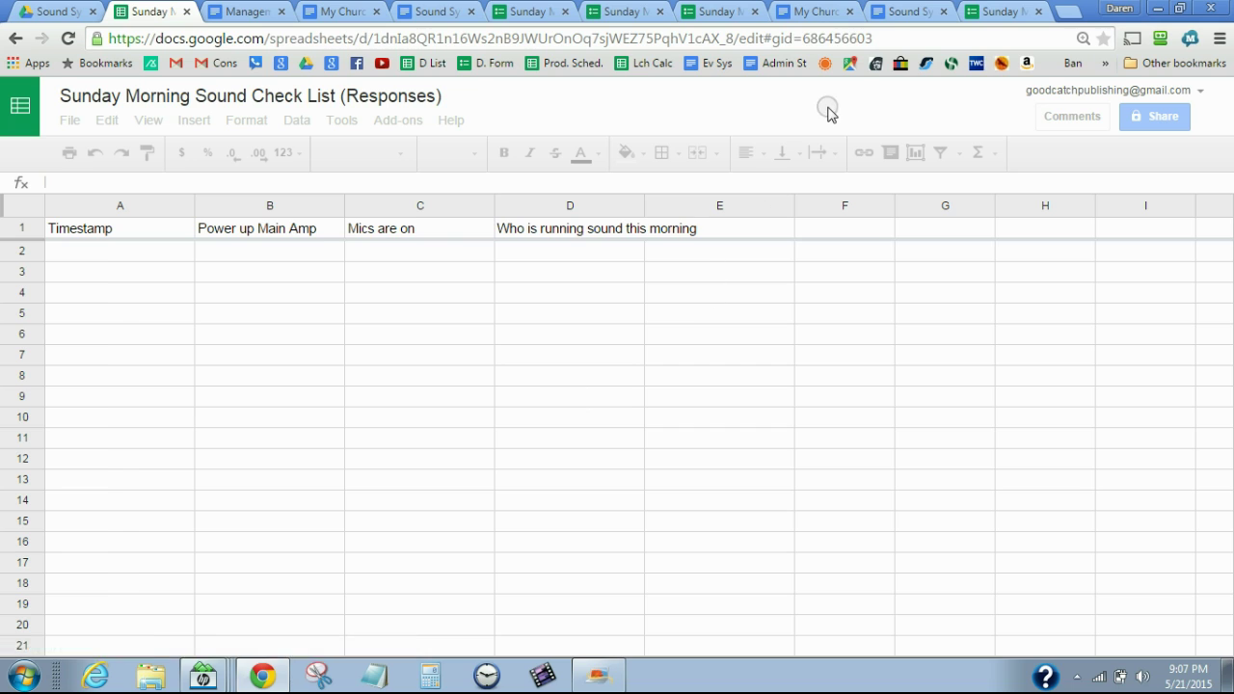
left_click(893, 40)
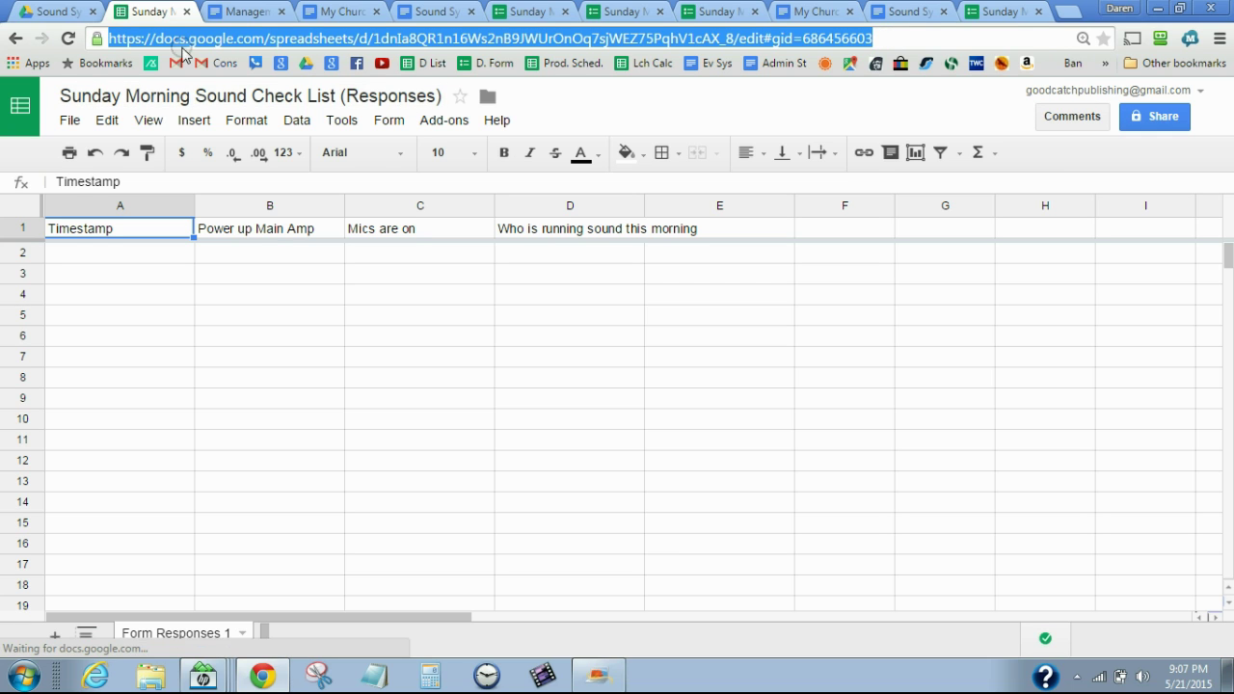
left_click(253, 12)
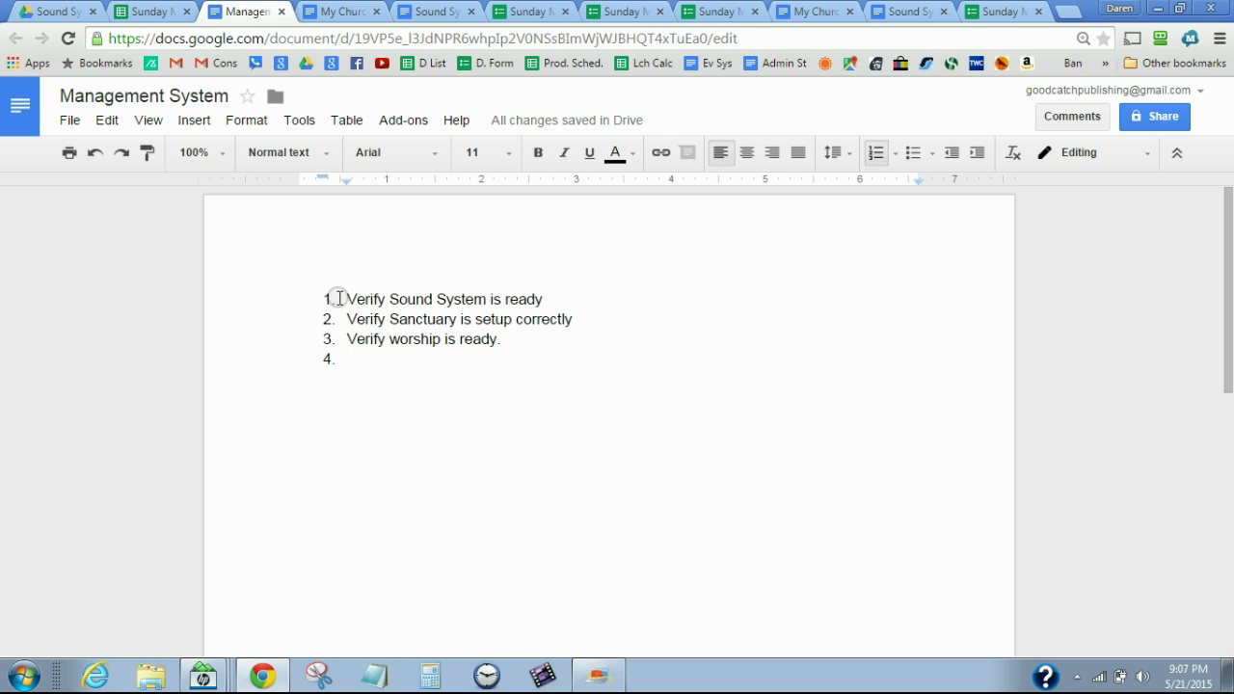
Link the text 'Verify Sound System is ready' to the pasted responses sheet URL
left_click_drag(349, 301, 553, 299)
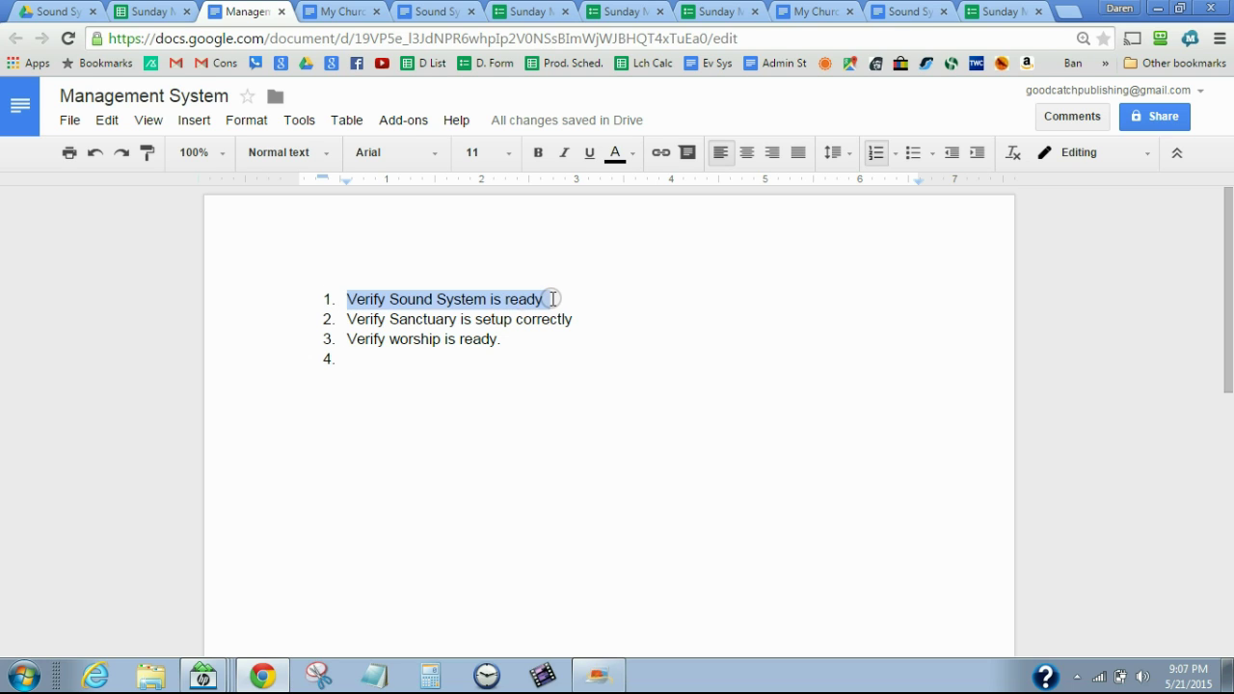
left_click(662, 153)
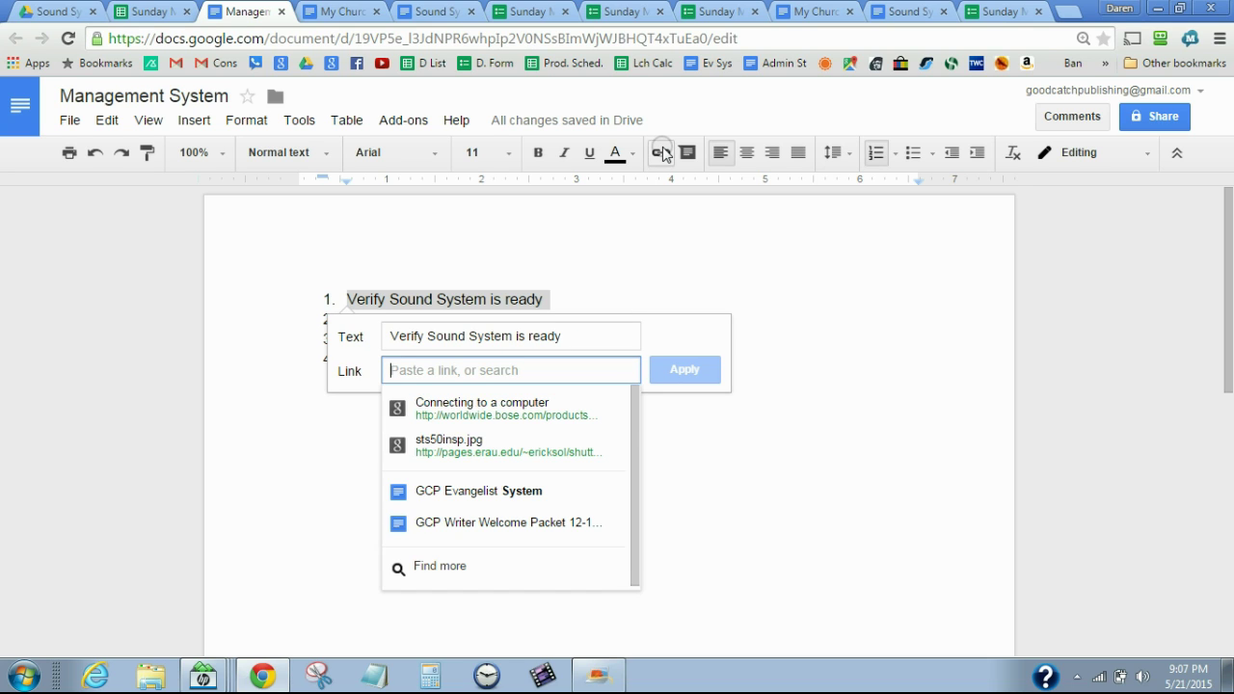
key("ctrl+v")
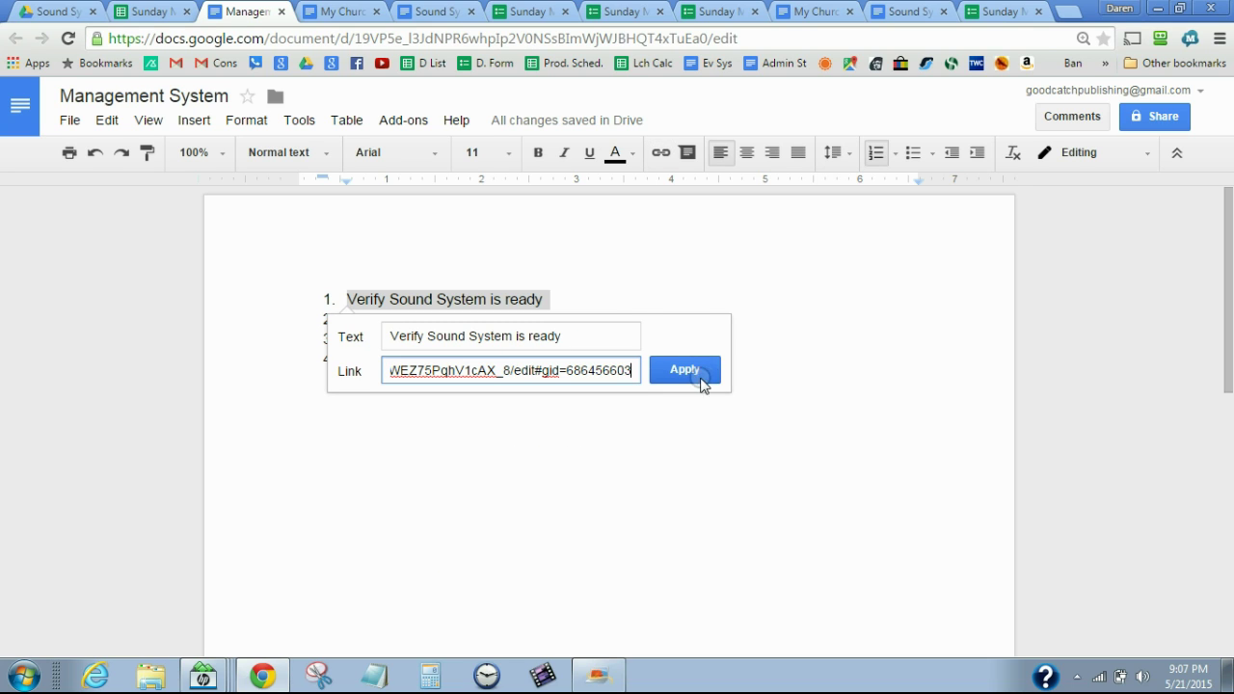
left_click(694, 371)
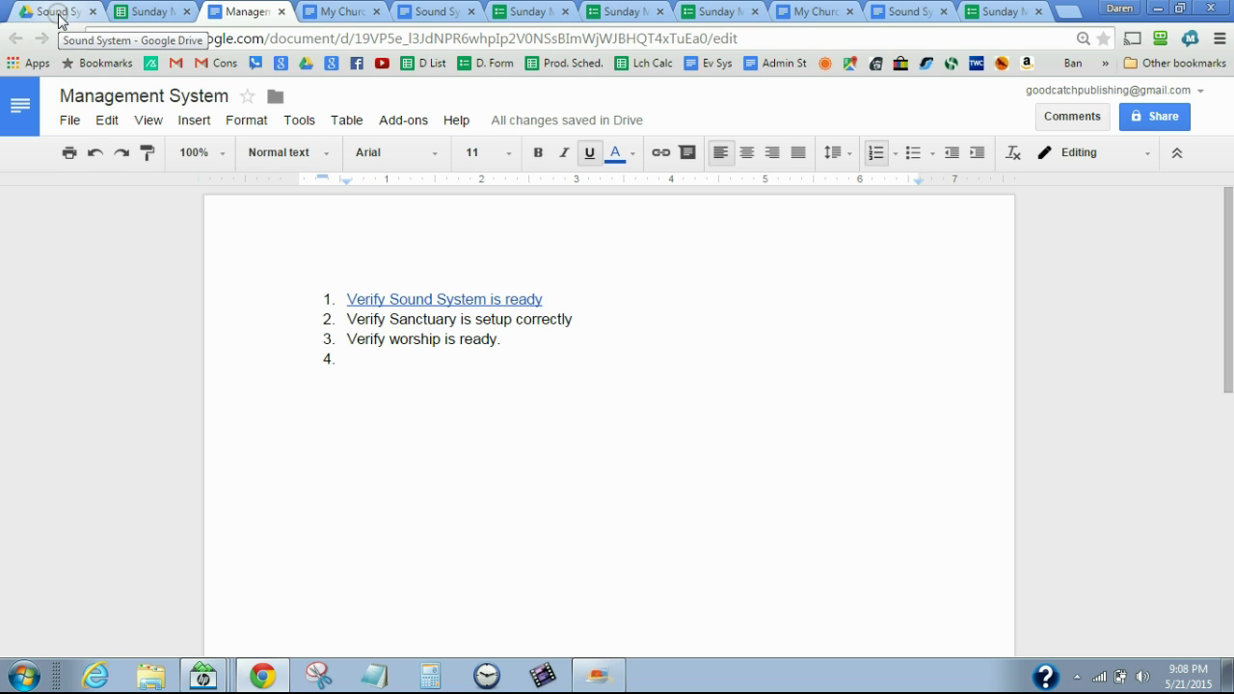
From My Church Story, follow the Sound System link, then the Sunday Morning Setup Check List link
left_click(343, 12)
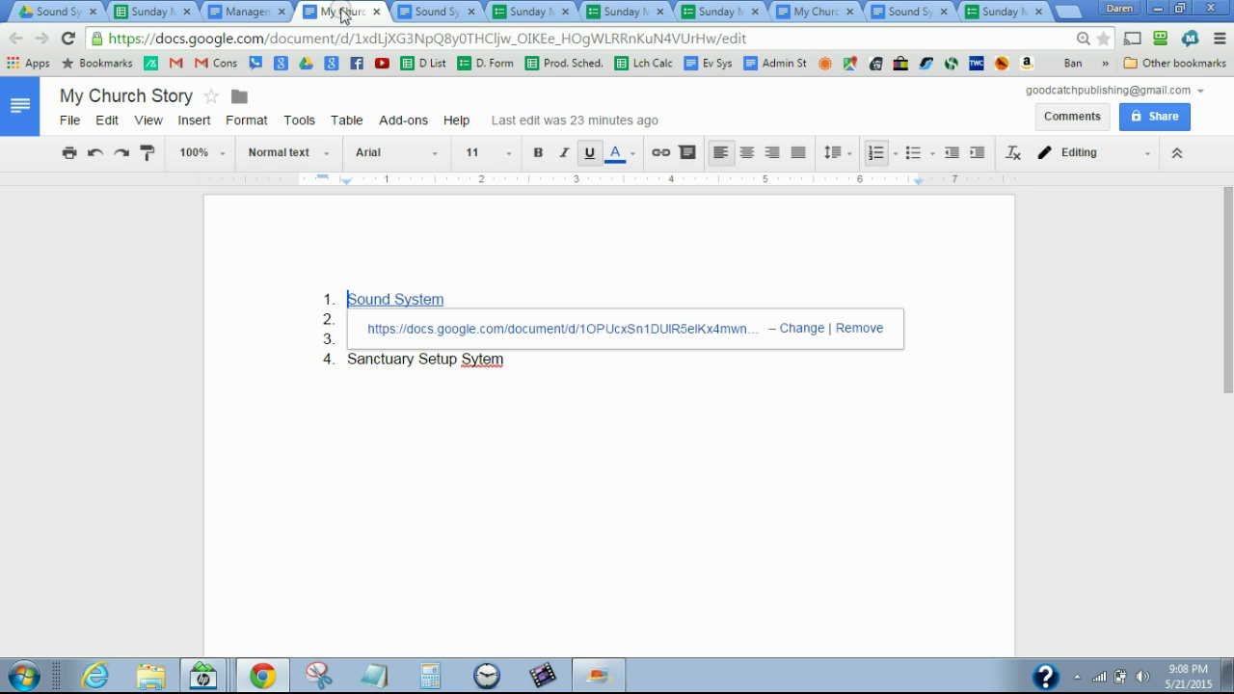
left_click(250, 312)
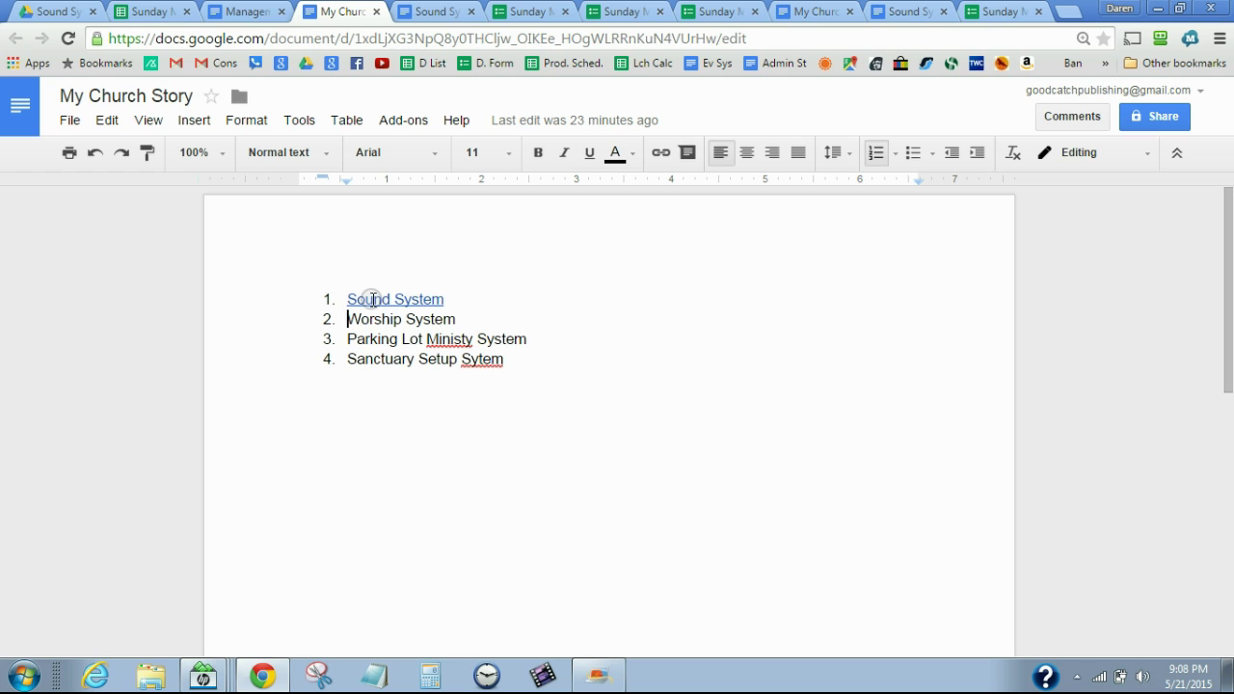
left_click(373, 299)
left_click(430, 328)
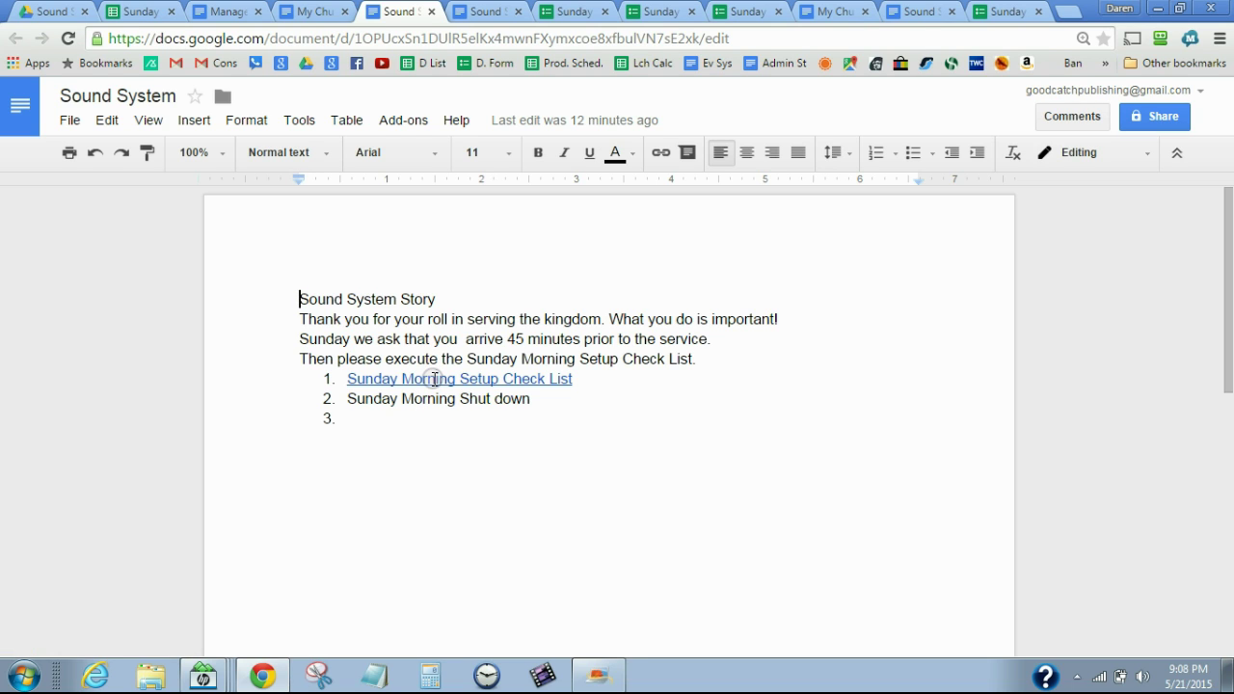
left_click(435, 379)
left_click(472, 413)
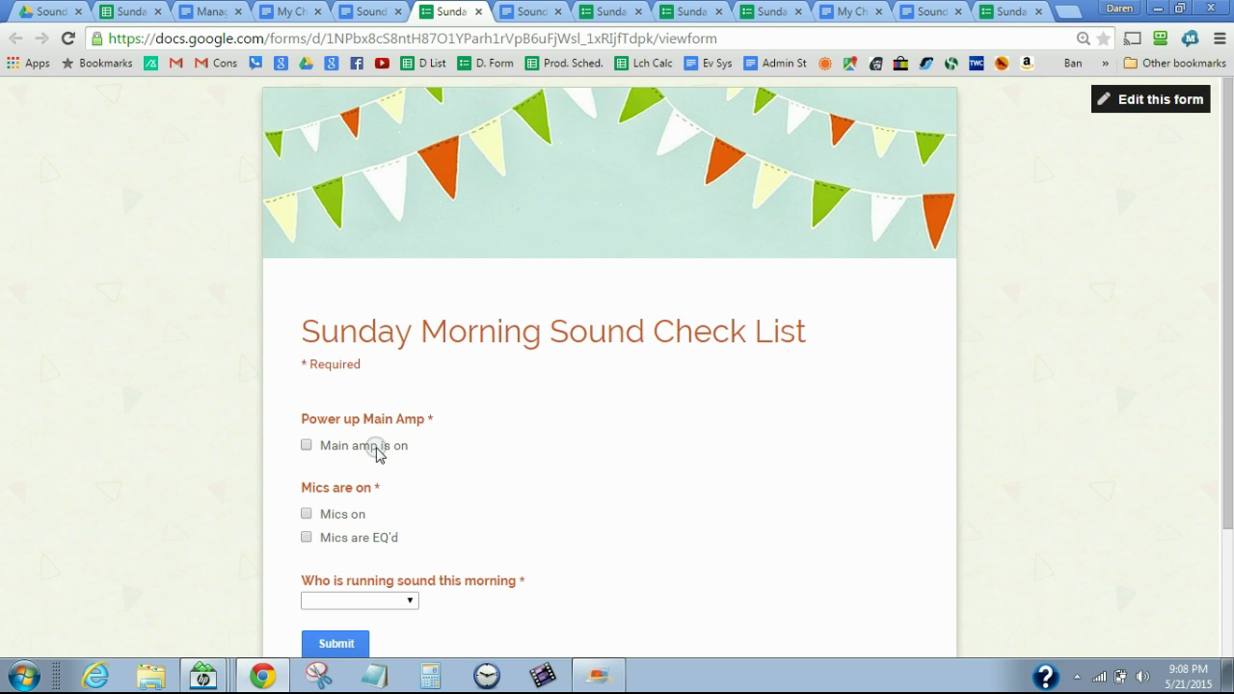
Tick Main amp is on, Mics on and Mics are EQ'd, choose a sound operator, and submit
left_click(307, 445)
left_click(306, 514)
left_click(307, 537)
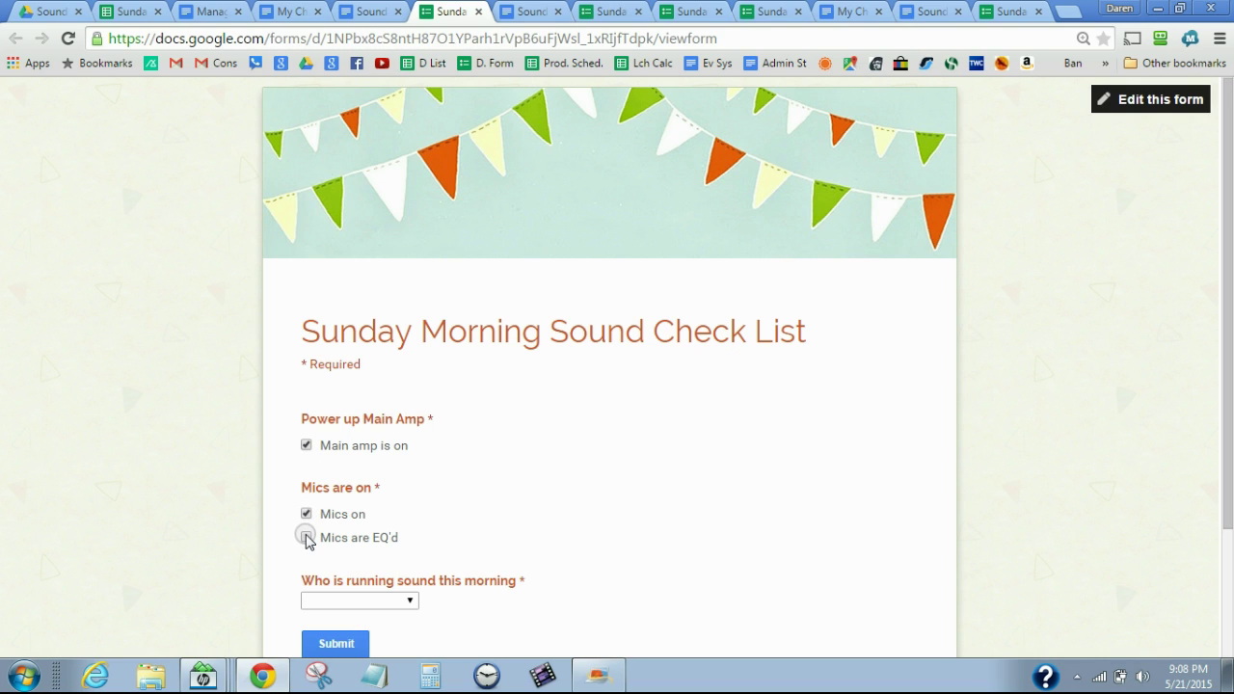
left_click(442, 595)
left_click(410, 602)
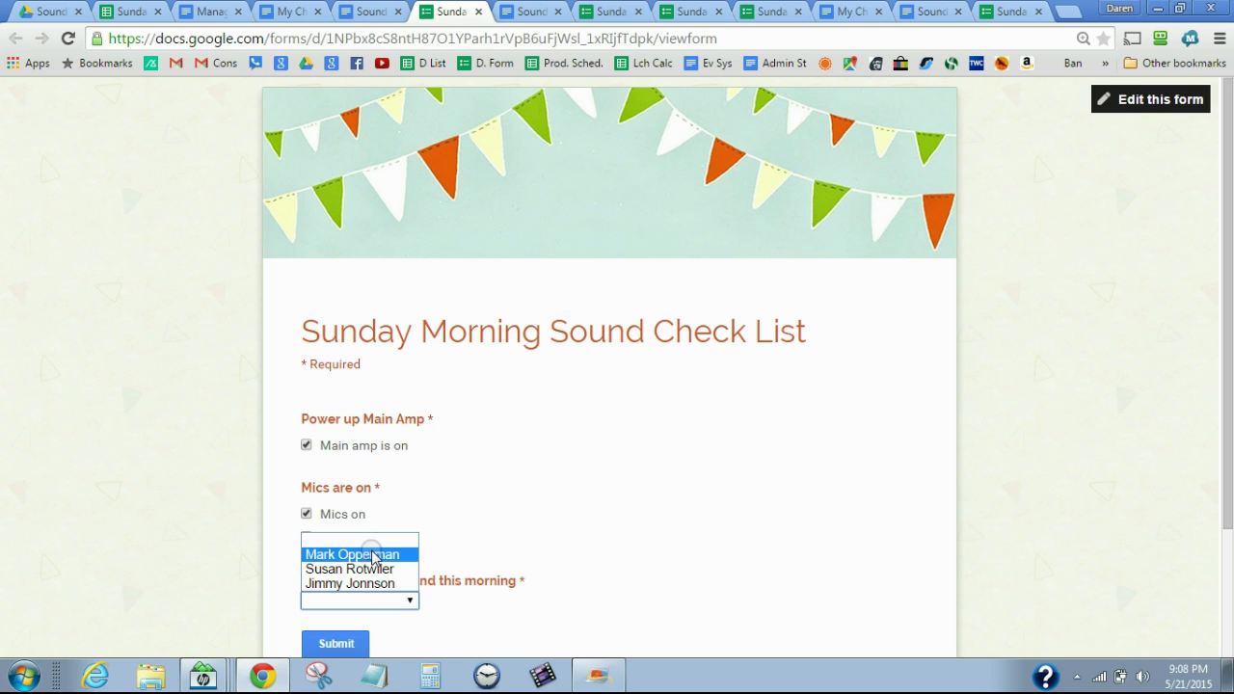
left_click(374, 555)
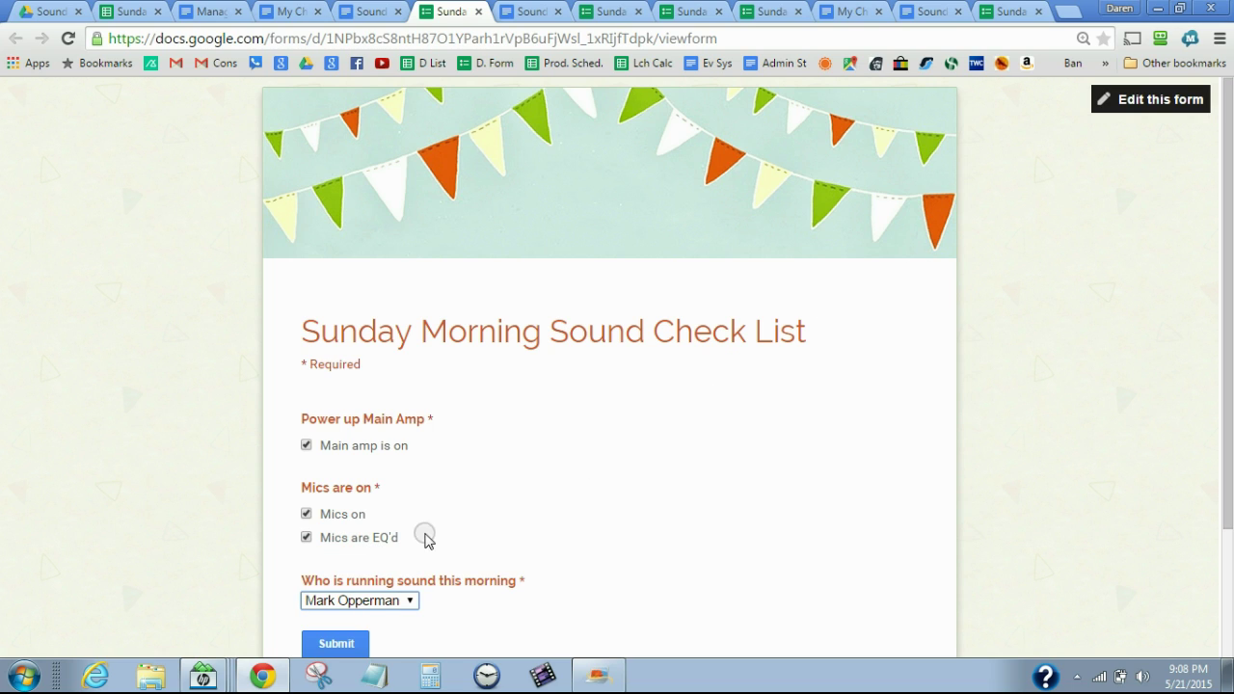
left_click(349, 645)
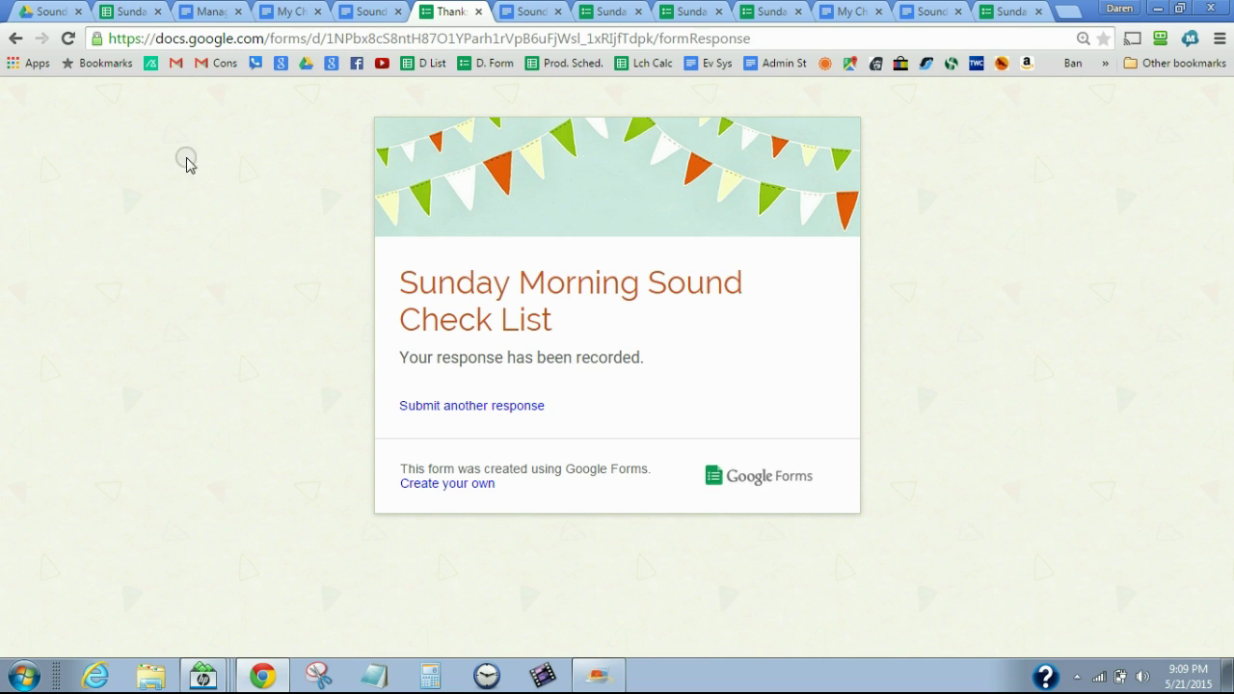
Follow the first item's link to see the test row in the responses sheet, then close the sheet
left_click(219, 14)
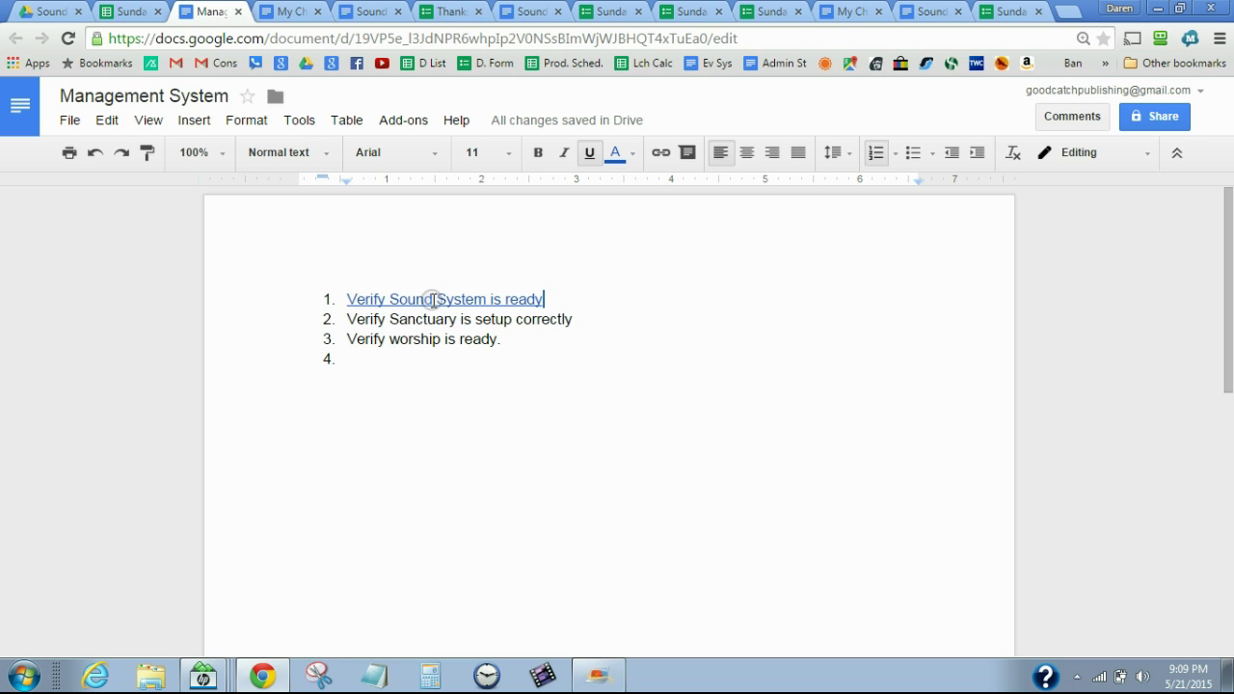
left_click(435, 301)
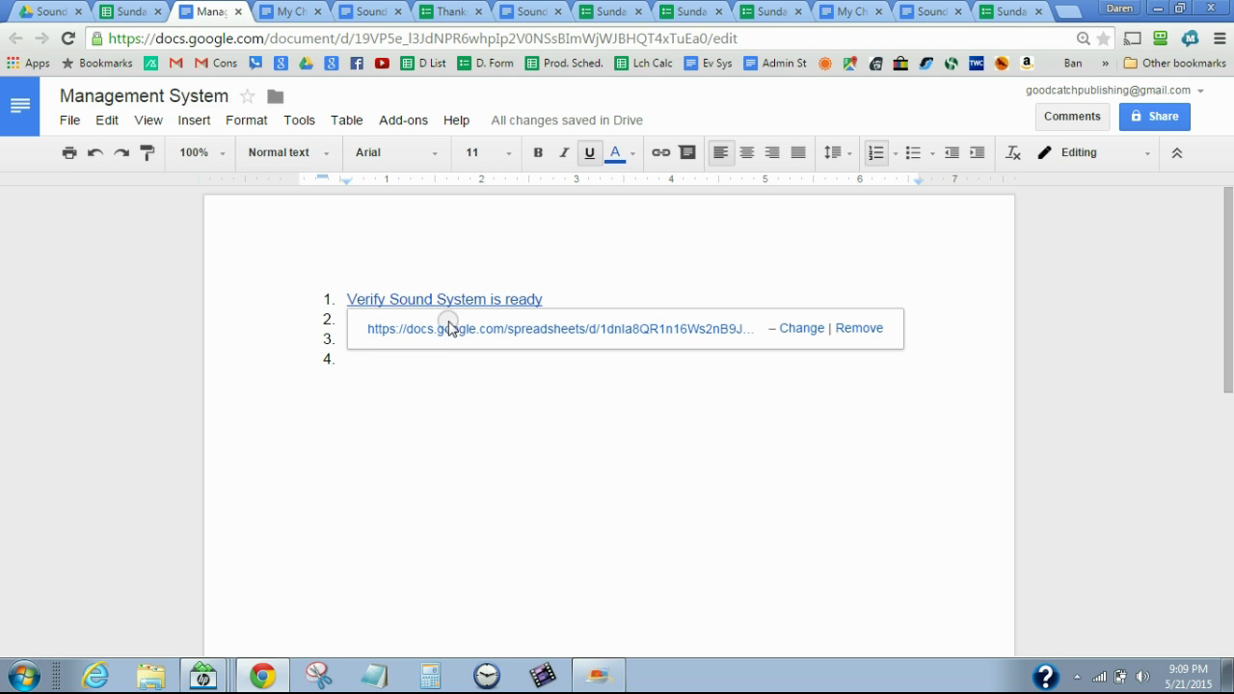
left_click(454, 330)
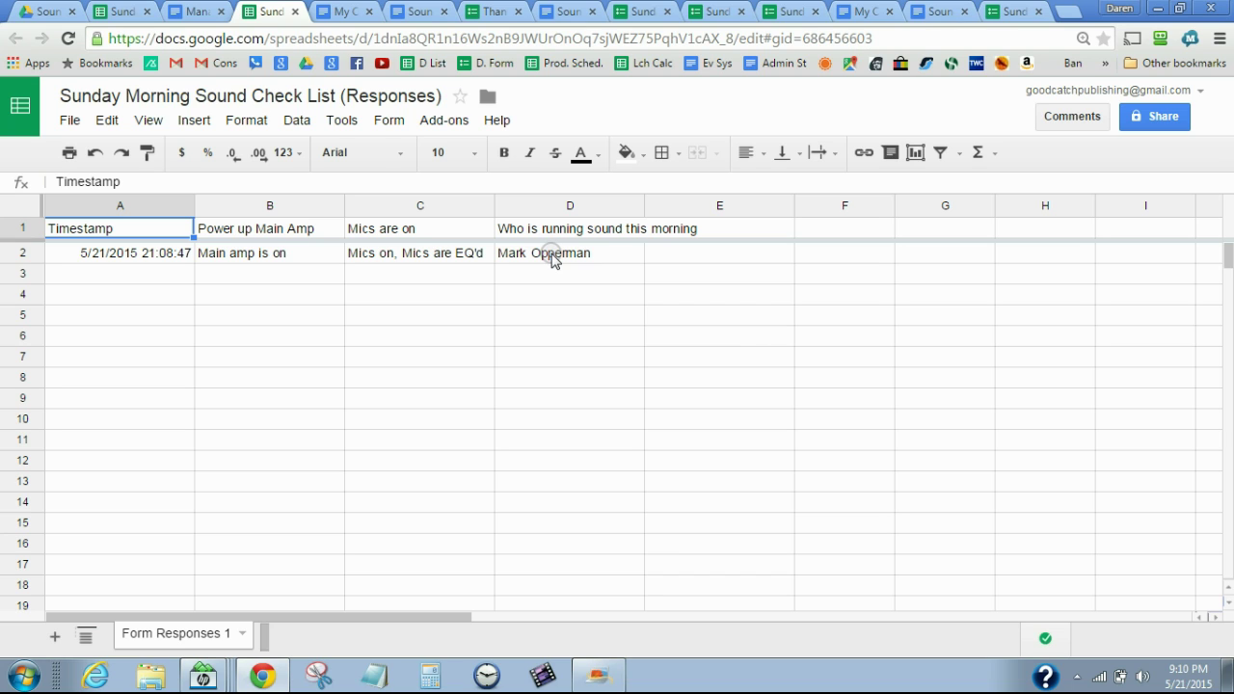
left_click(298, 12)
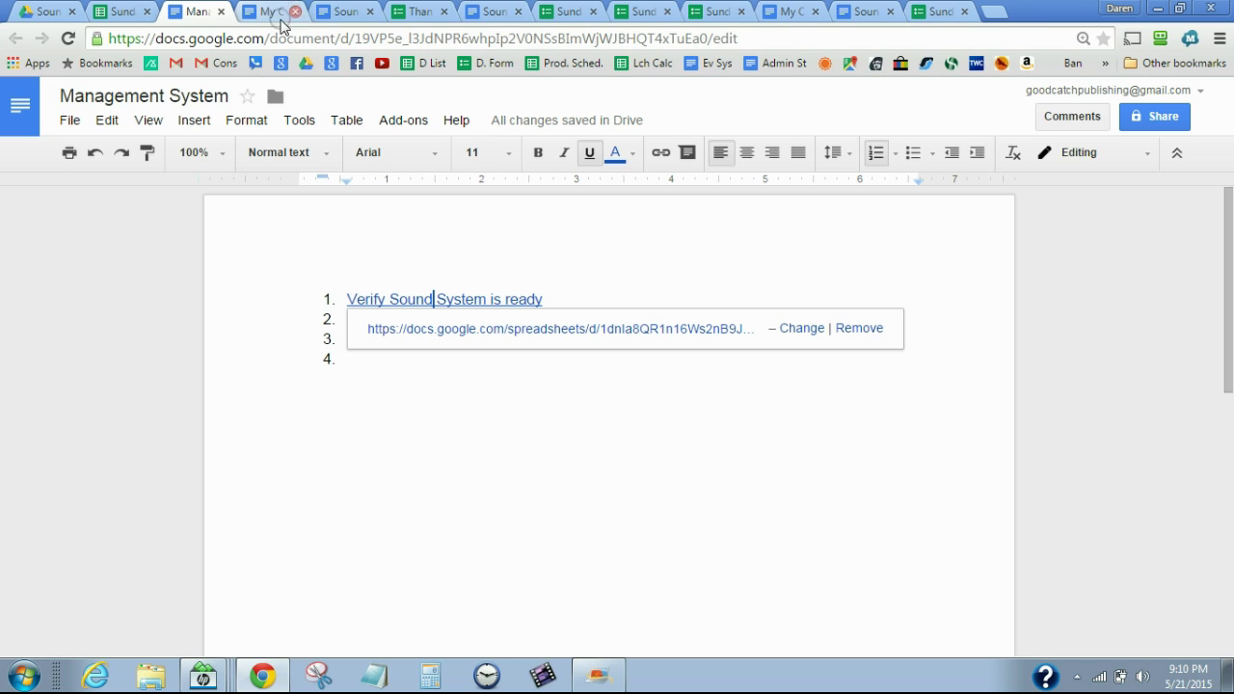
left_click(250, 340)
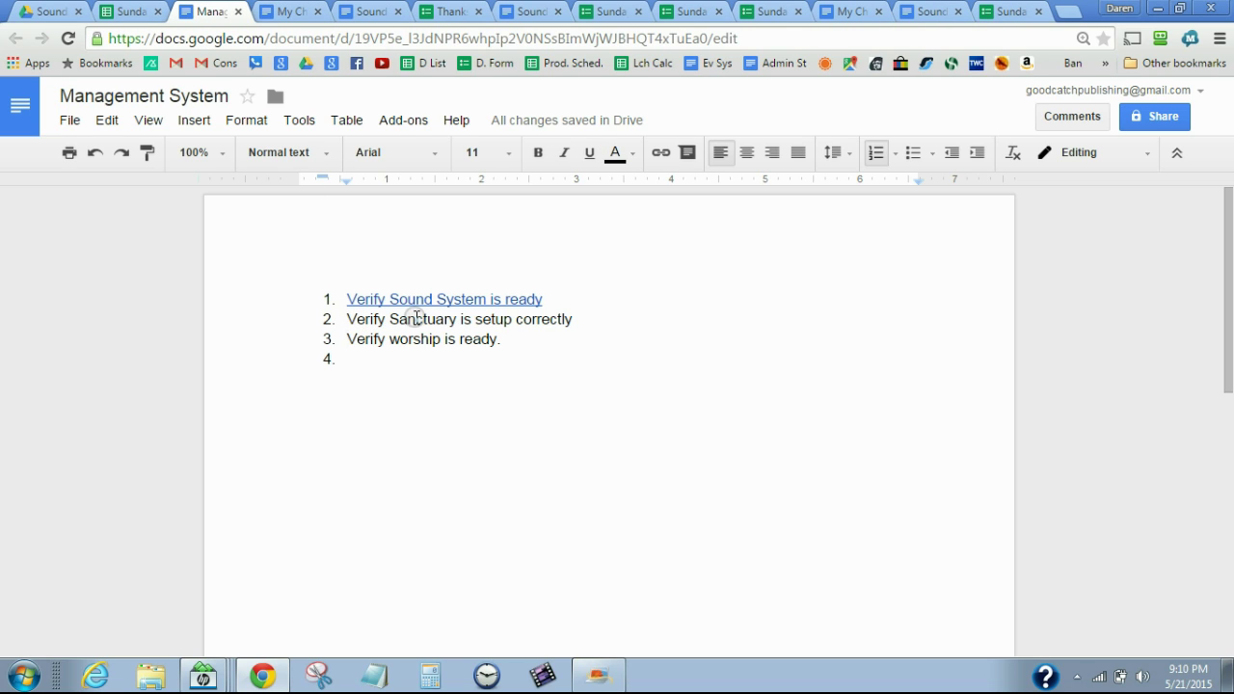
left_click(575, 320)
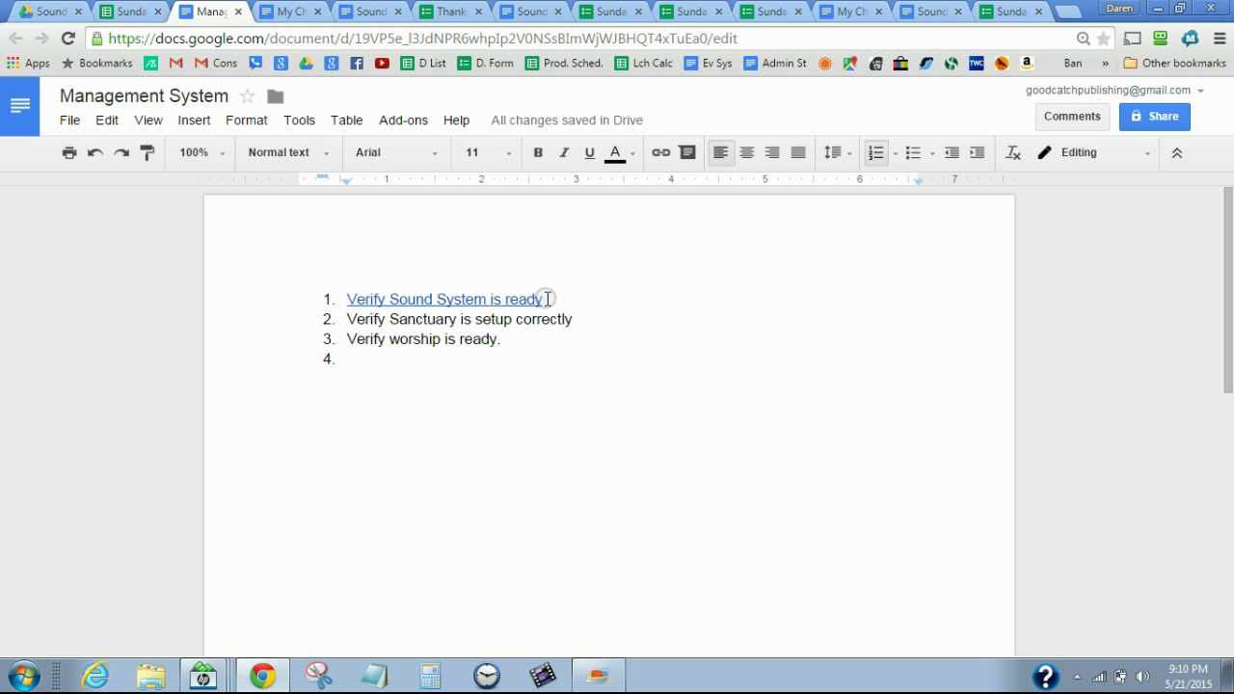
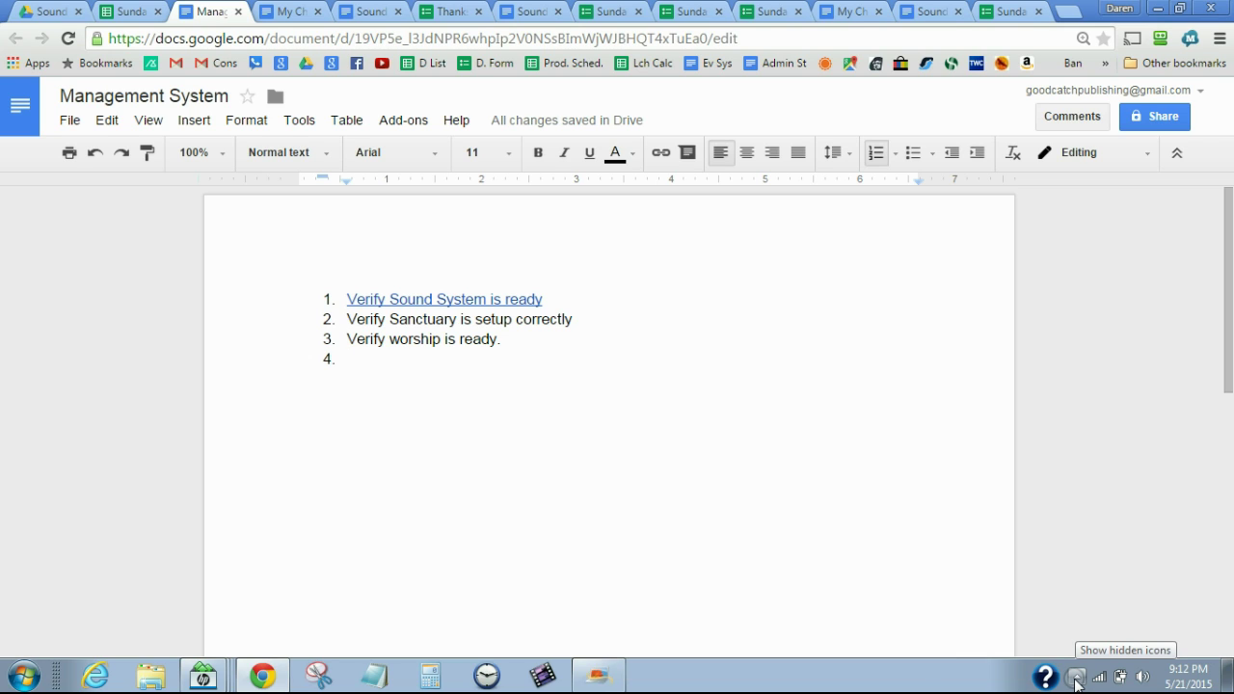
Expand the hidden Windows taskbar tray icons, leaving the Management System checklist unchanged
left_click(1077, 678)
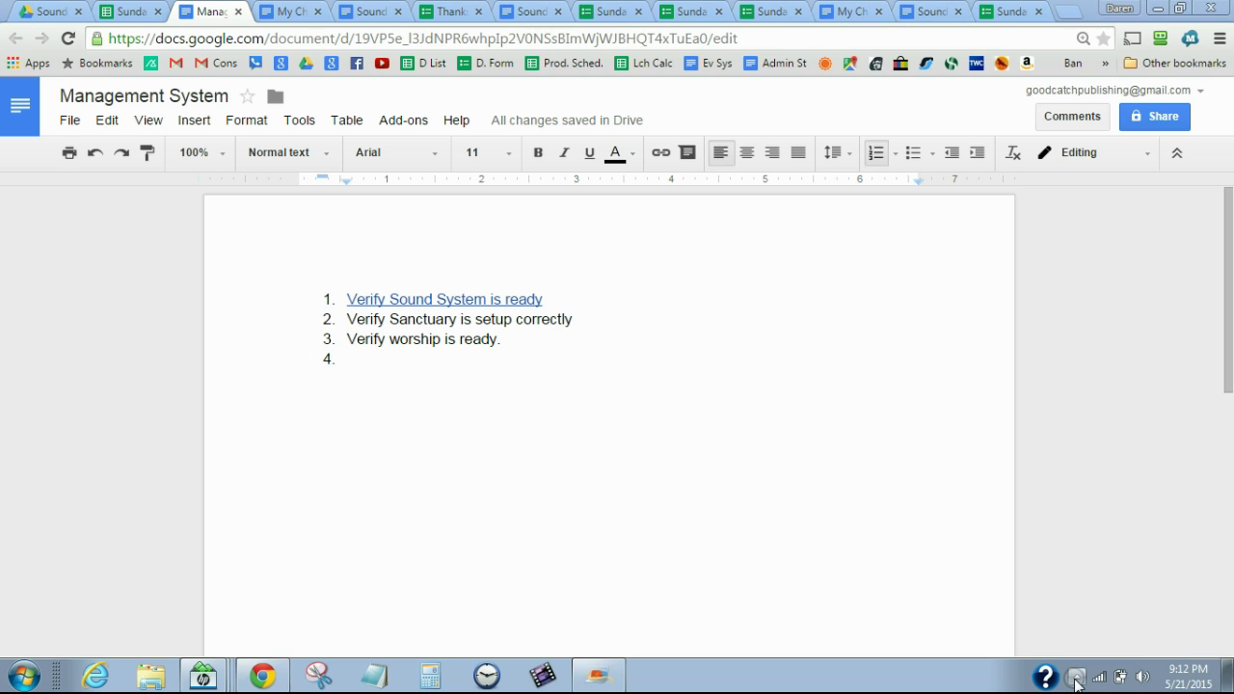